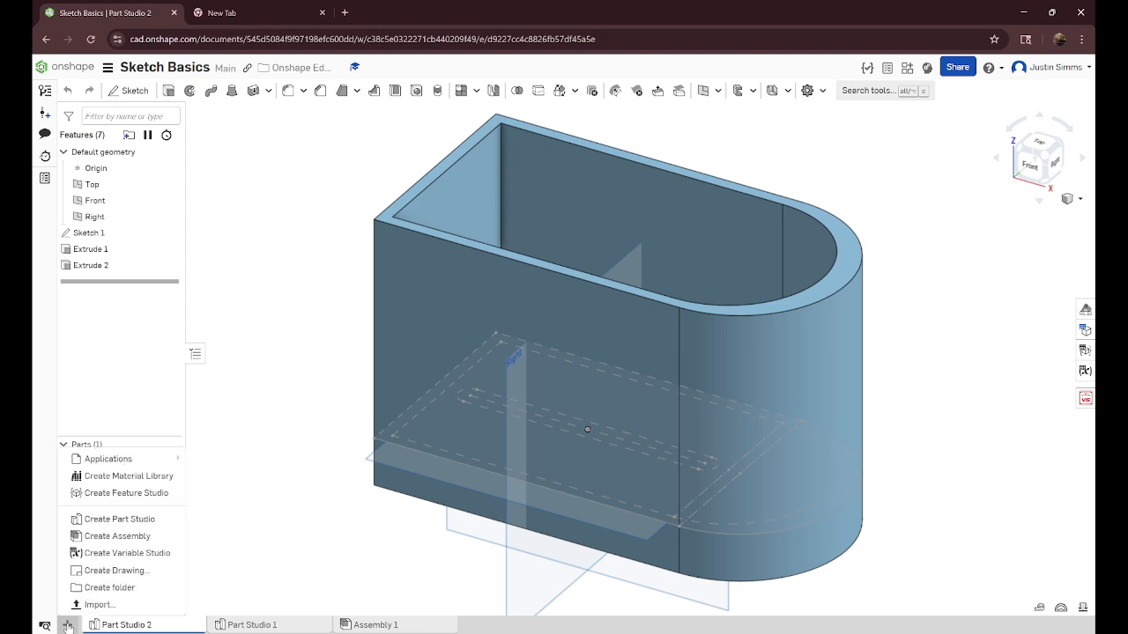
# - Create a new Part Studio and start a sketch on the Front plane, viewed straight on from the front
pyautogui.click(132, 522)
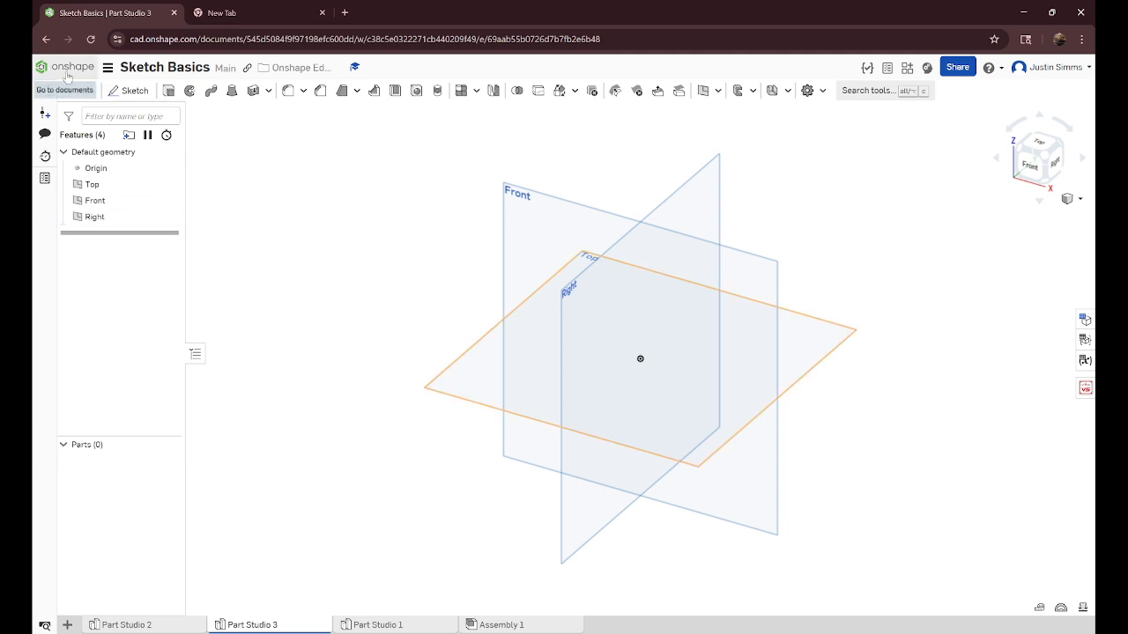
pyautogui.click(132, 91)
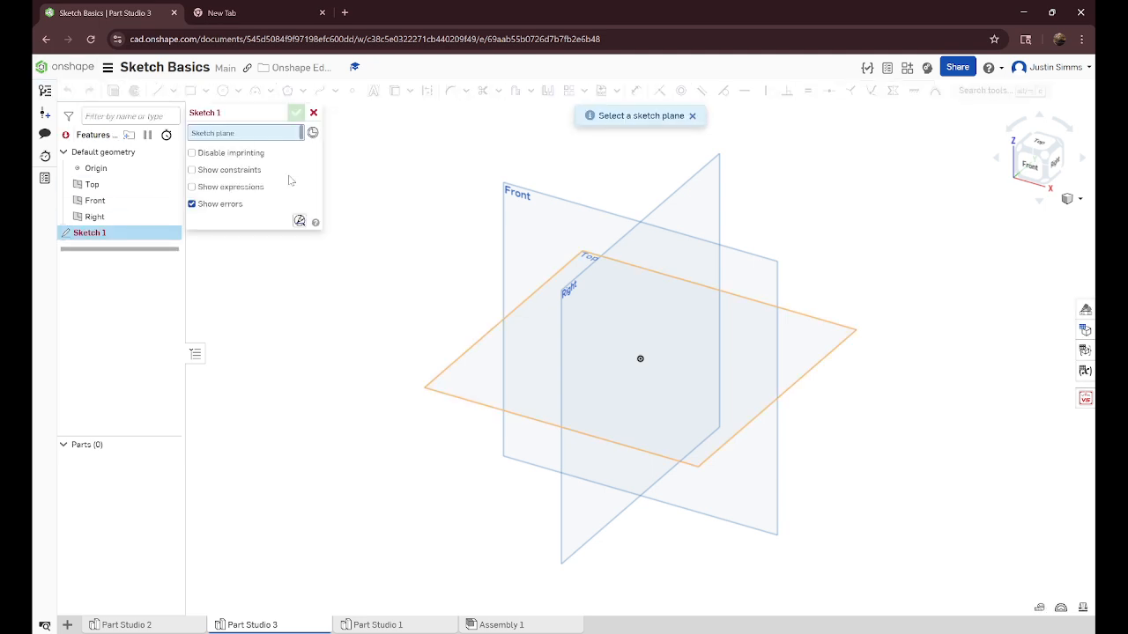
pyautogui.click(750, 267)
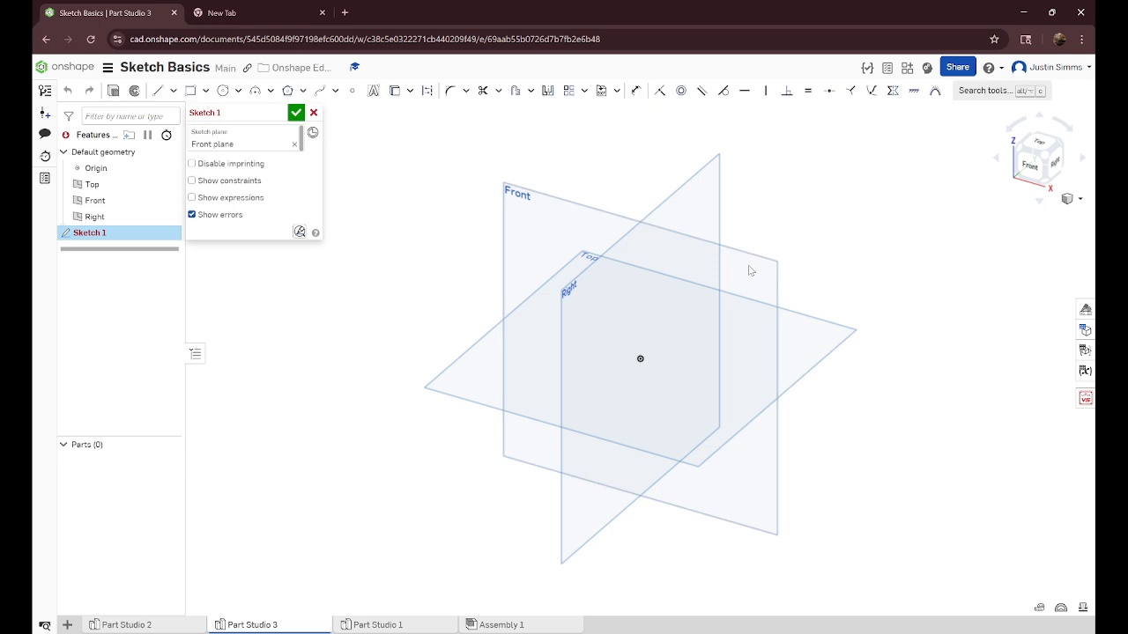
pyautogui.click(1028, 176)
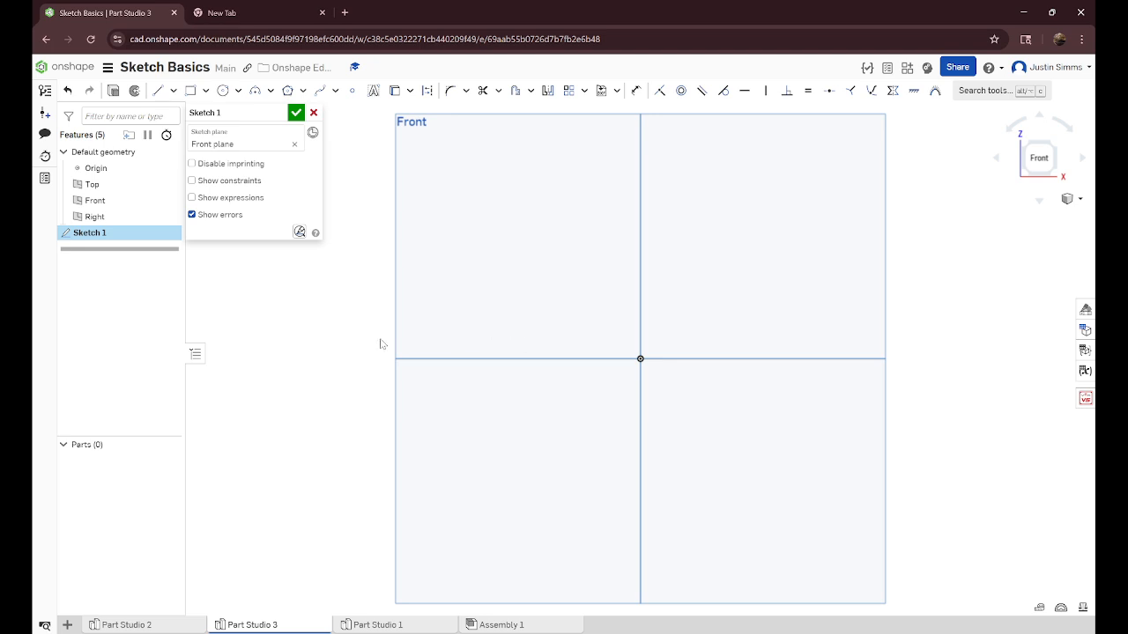
# - Sketch a horizontal line about 5.7 long from the origin, extending leftward past the edge of the Front plane
pyautogui.click(160, 92)
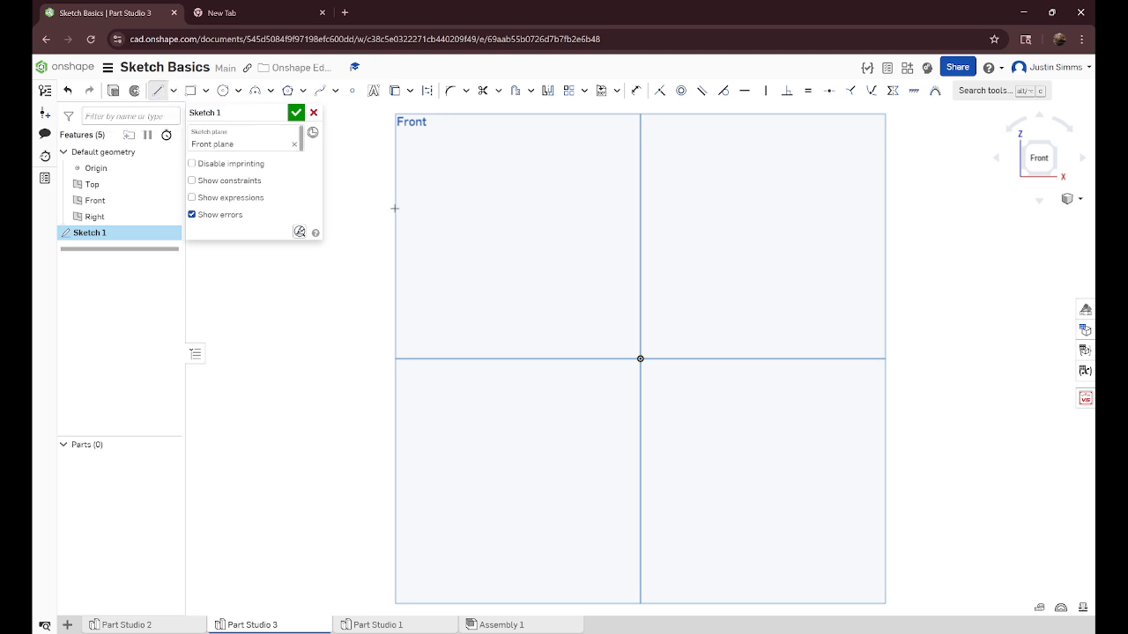
pyautogui.click(656, 375)
pyautogui.scroll(3, 533, 461)
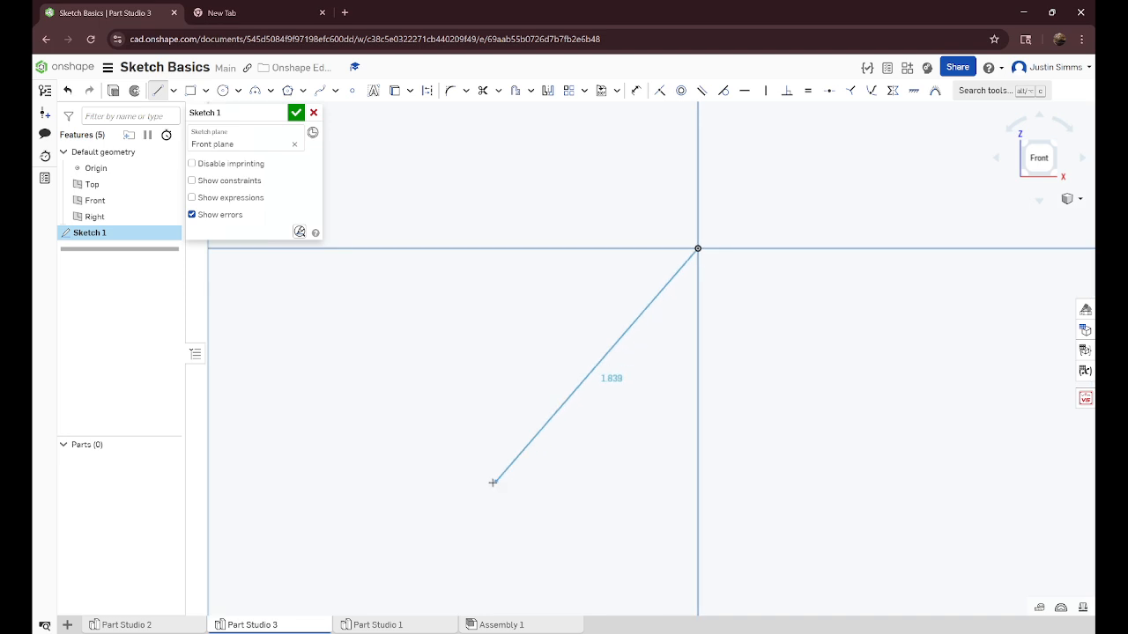
pyautogui.scroll(-6, 569, 488)
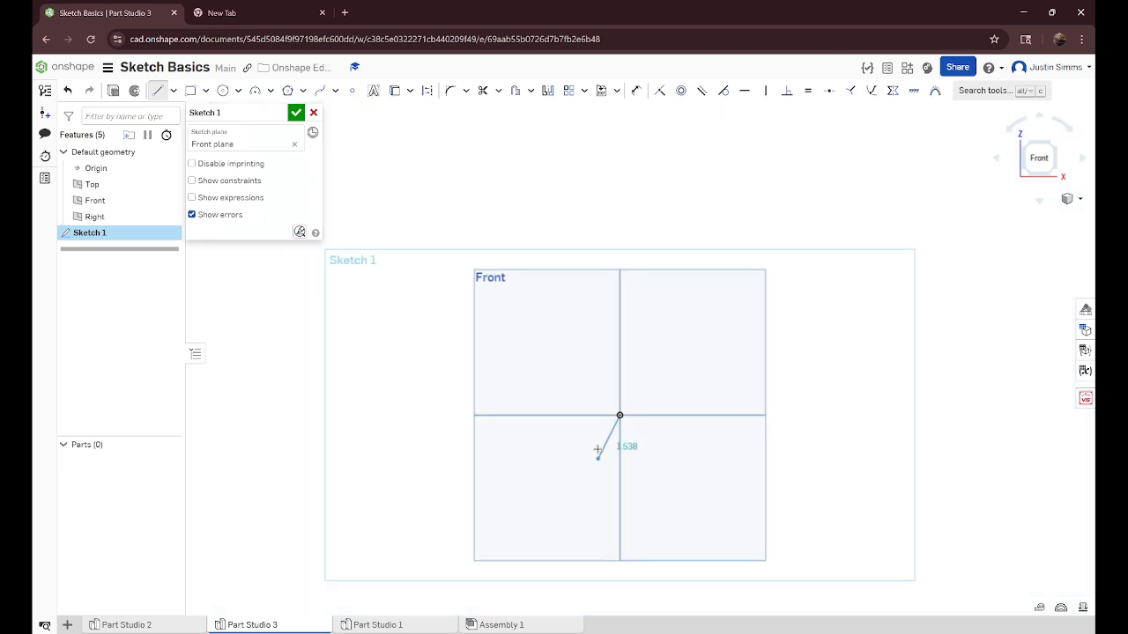
pyautogui.click(342, 414)
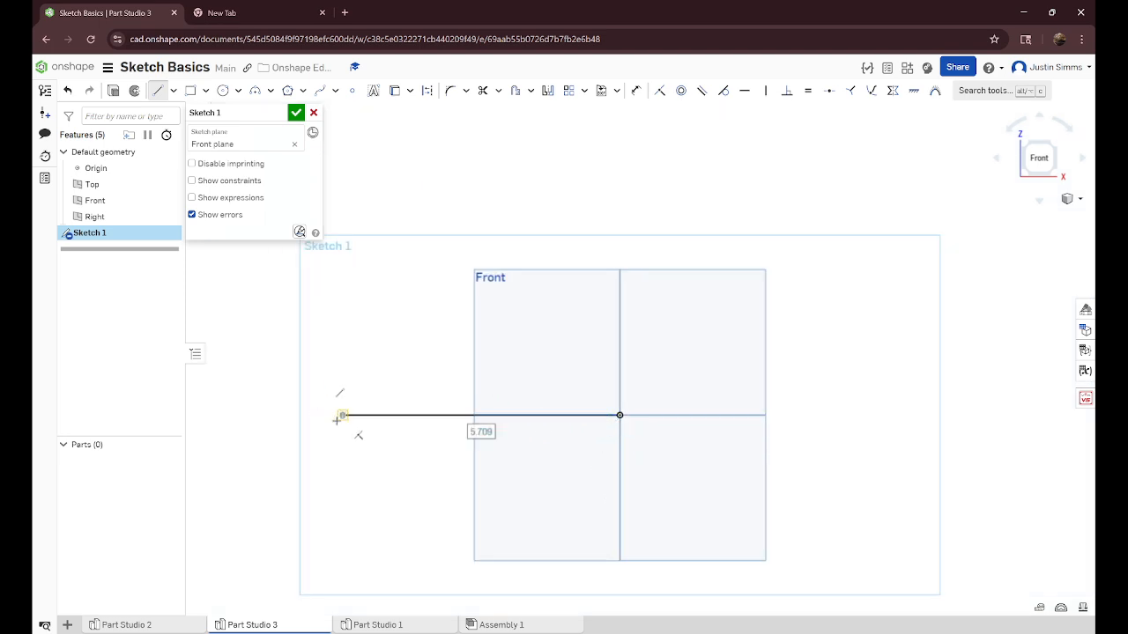
# - Sketch a vertical midpoint line about 3.83 long, centred on the left endpoint of the horizontal line
pyautogui.click(173, 93)
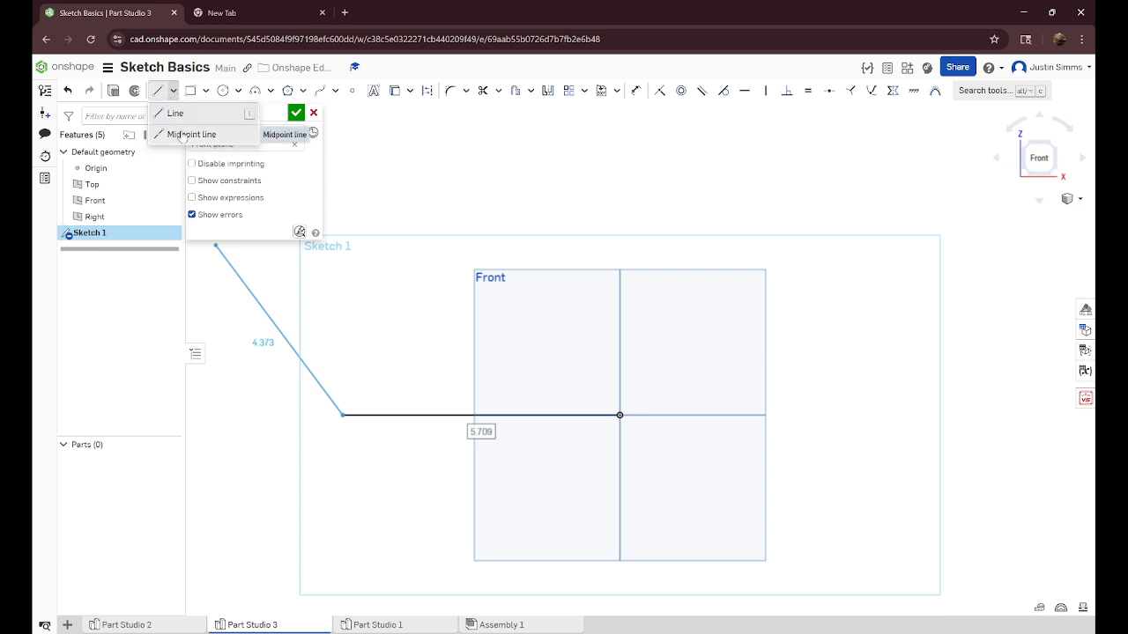
pyautogui.click(183, 134)
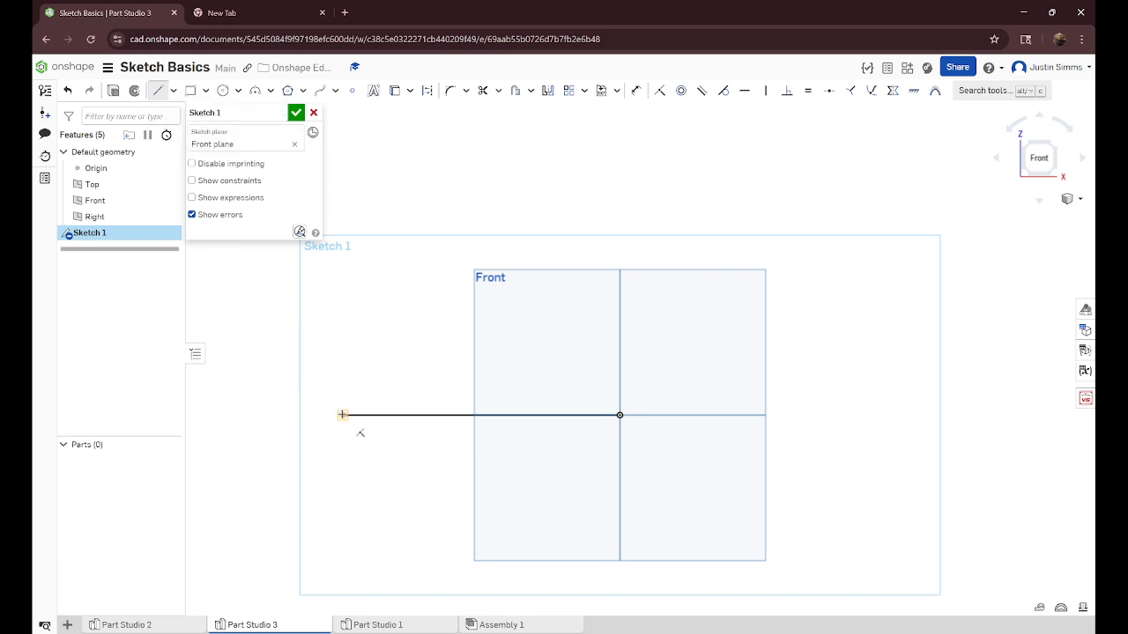
pyautogui.click(342, 414)
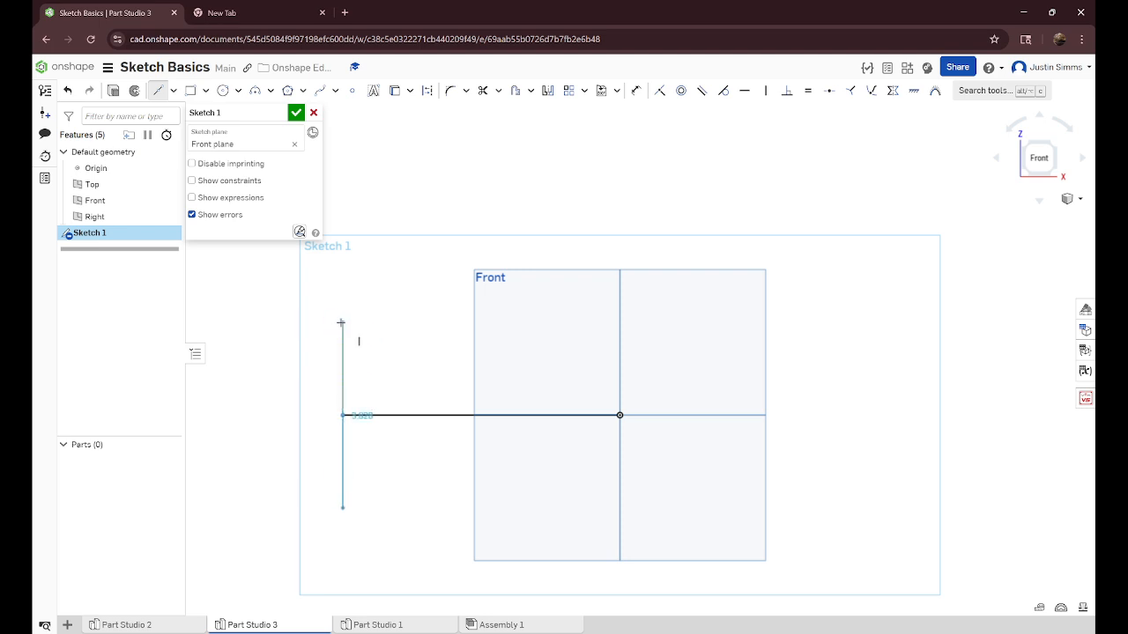
pyautogui.click(341, 322)
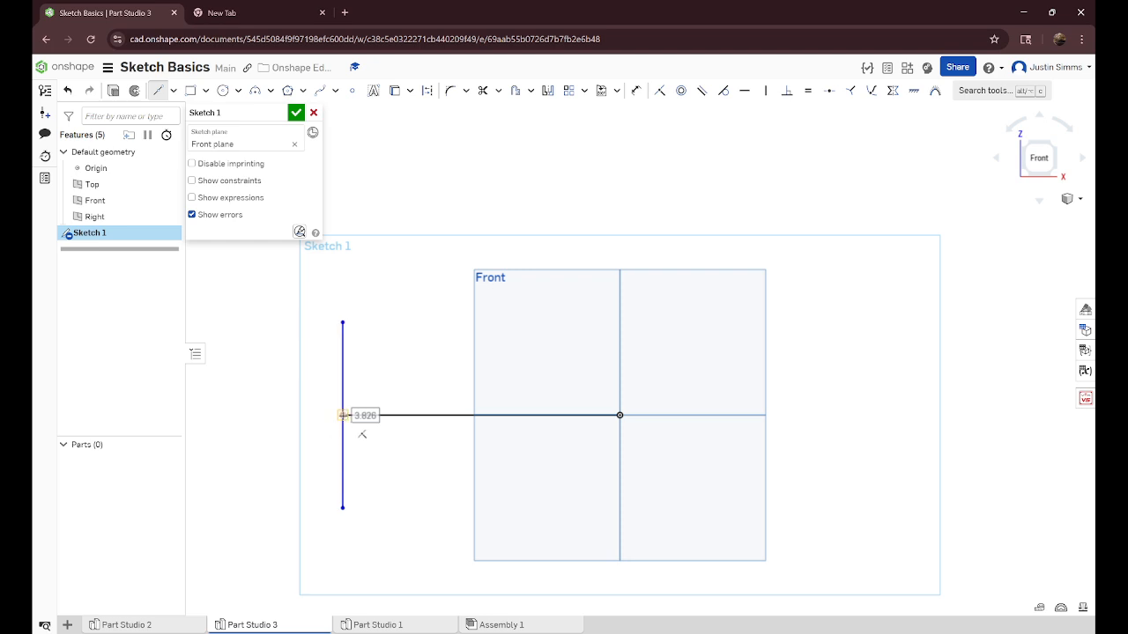
# - Sketch a corner rectangle about 1.66 wide and 1.77 tall above the horizontal line, just right of the vertical line
pyautogui.click(205, 91)
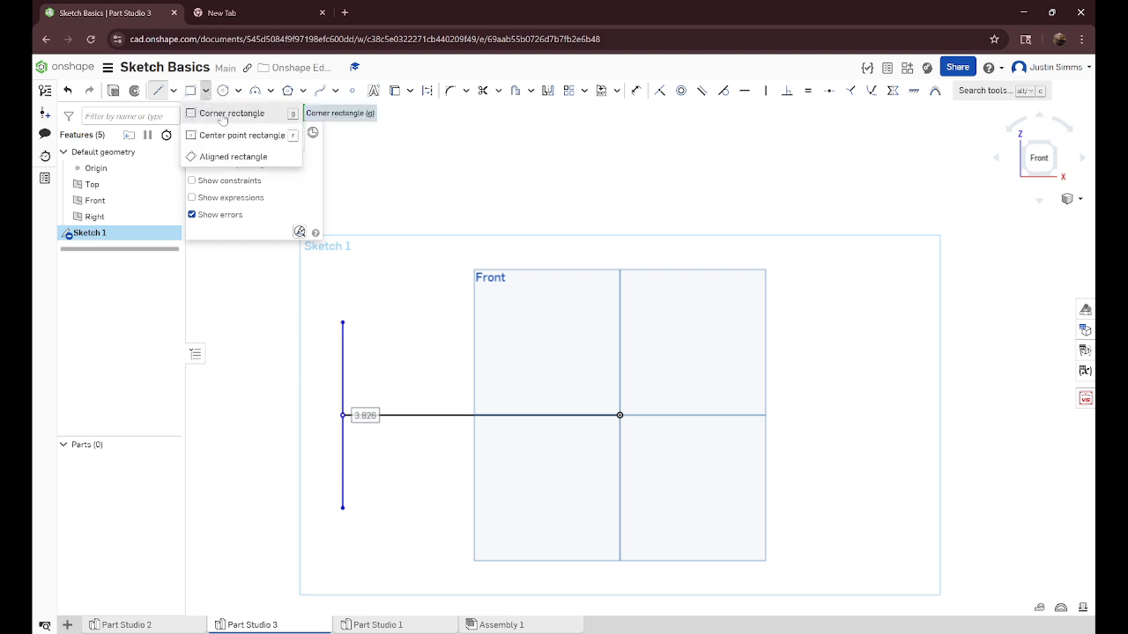
pyautogui.click(230, 111)
pyautogui.click(363, 409)
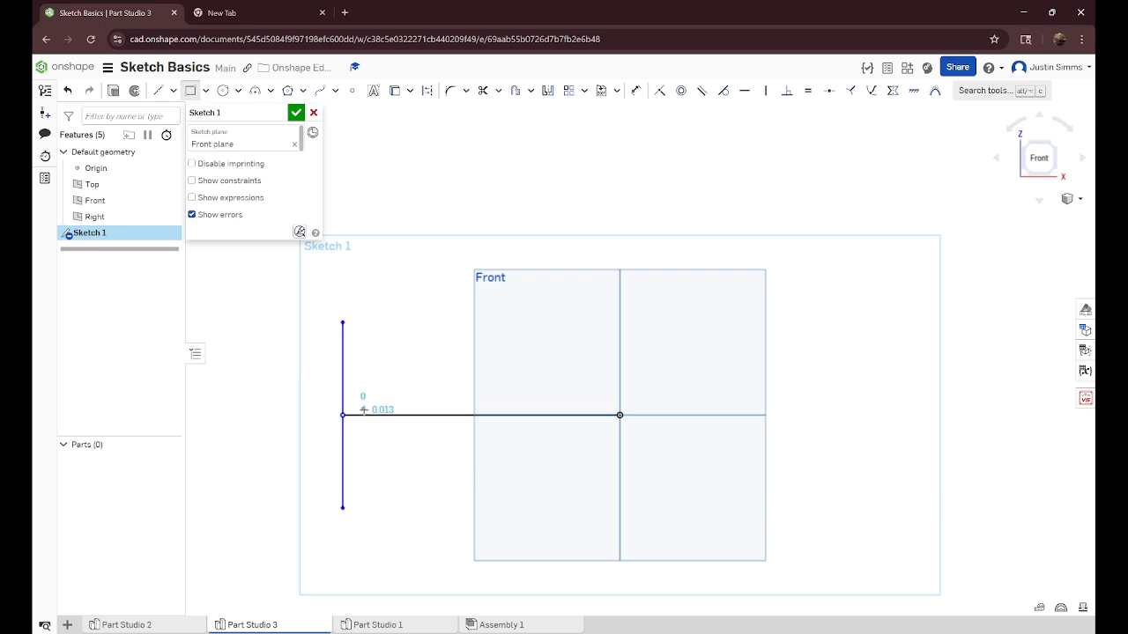
pyautogui.click(444, 323)
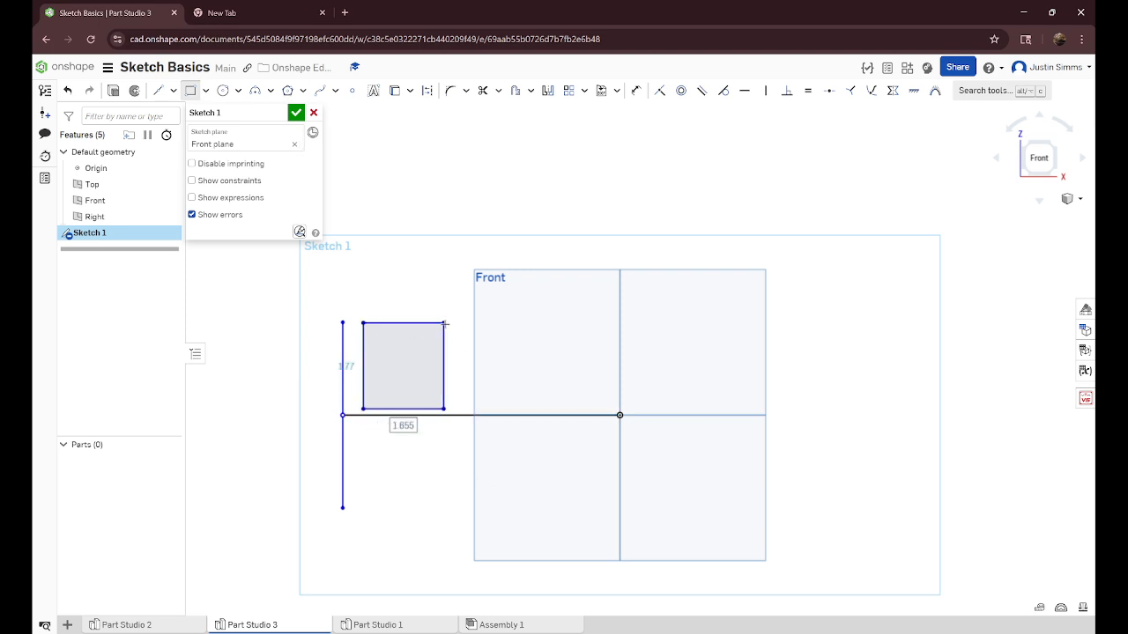
# - Sketch a center point rectangle about 2.08 wide and 1.13 tall above the horizontal line, right of the first rectangle
pyautogui.click(206, 90)
pyautogui.click(238, 136)
pyautogui.click(526, 366)
pyautogui.click(577, 394)
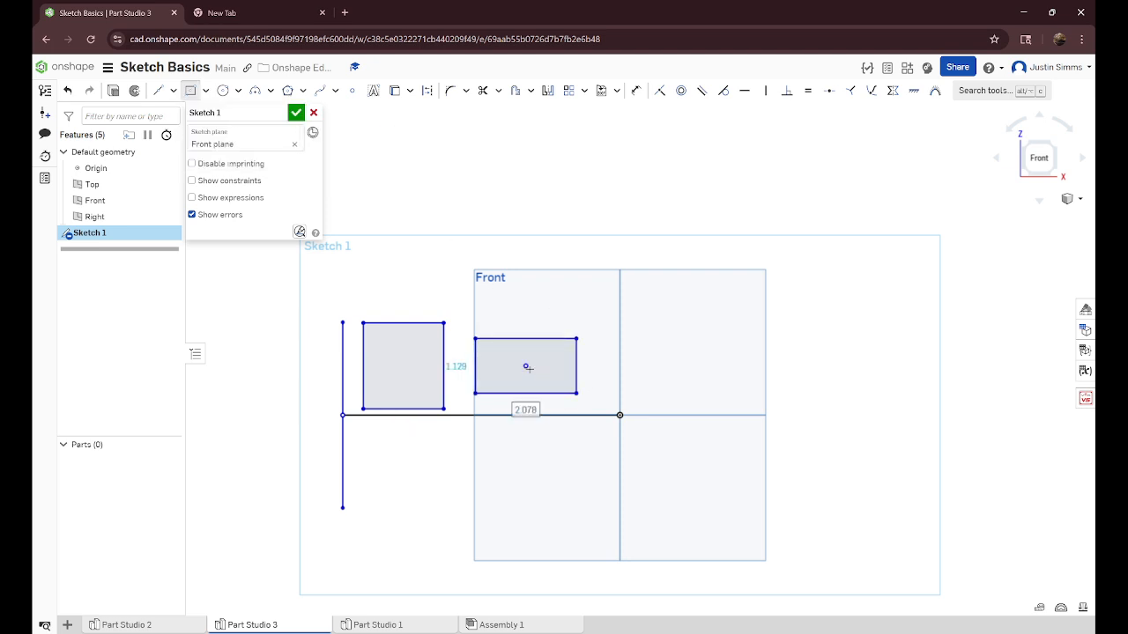
# - Sketch a tilted aligned rectangle about 1.58 by 1.26 below the left part of the horizontal line
pyautogui.click(205, 91)
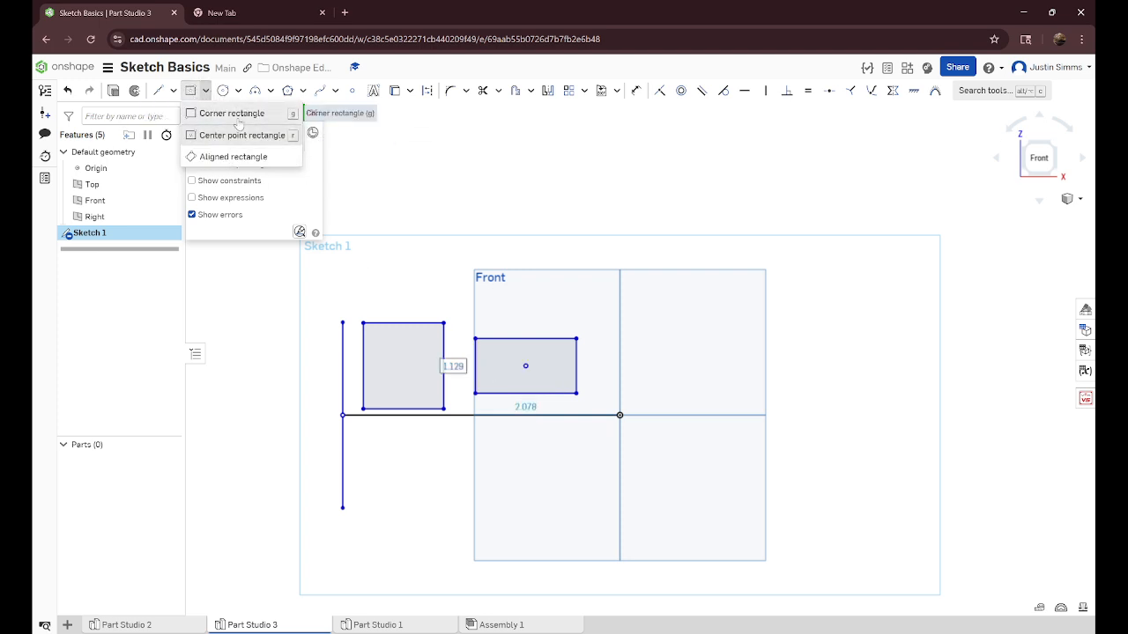
pyautogui.click(233, 156)
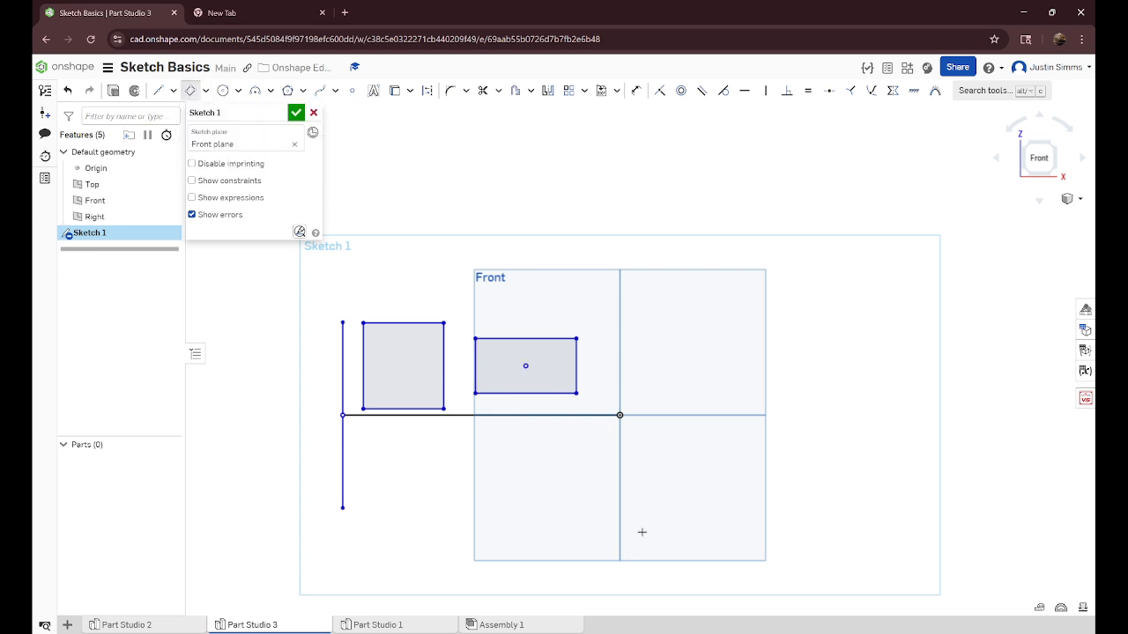
pyautogui.click(389, 483)
pyautogui.click(417, 554)
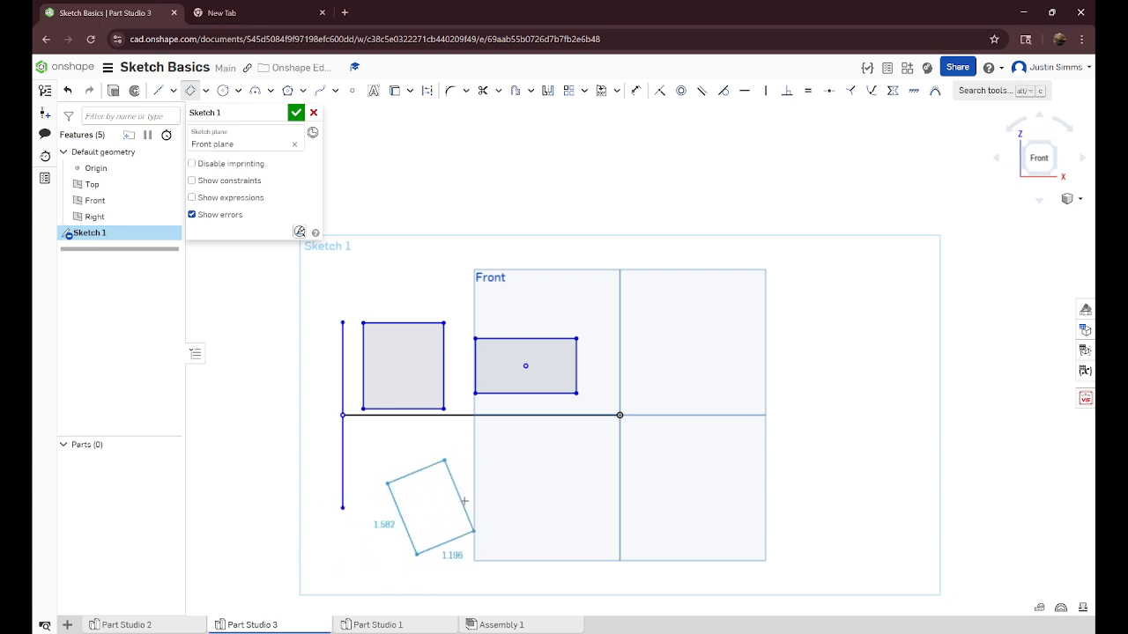
pyautogui.click(457, 499)
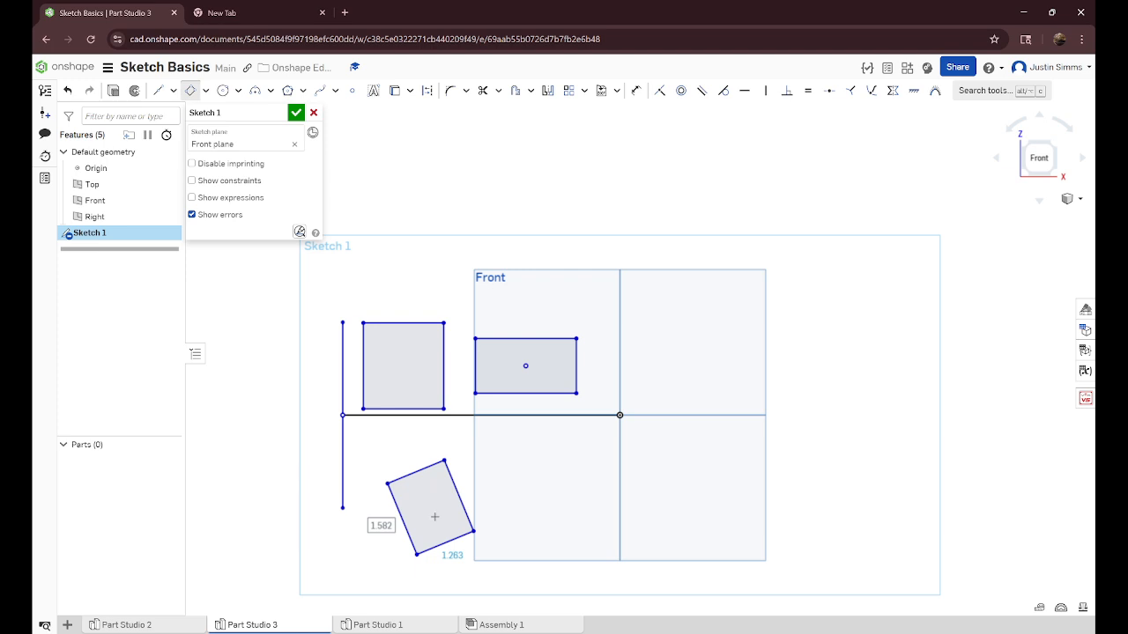
# - Sketch a center point circle about 2.14 in diameter at the upper edge of the Front plane, above the origin
pyautogui.click(239, 92)
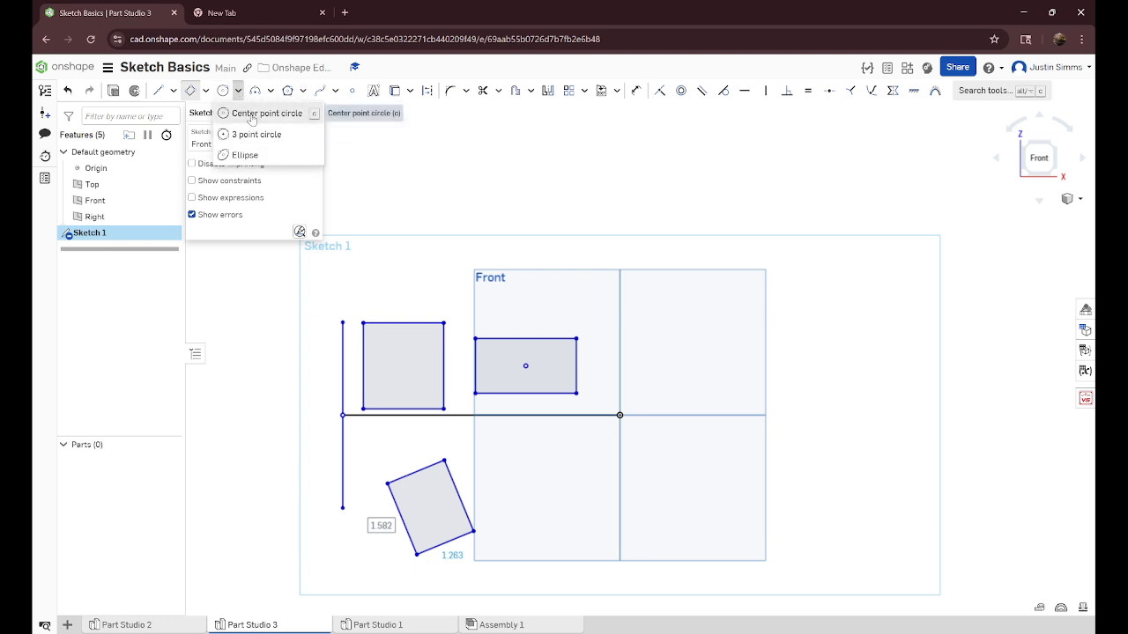
pyautogui.click(252, 115)
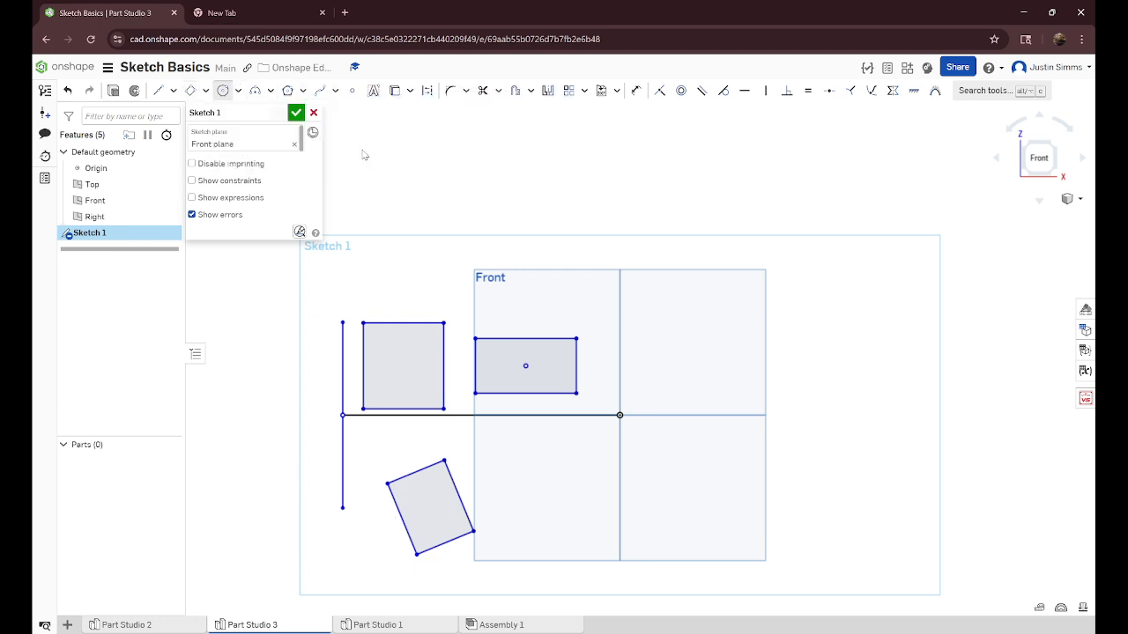
pyautogui.click(638, 228)
pyautogui.click(635, 279)
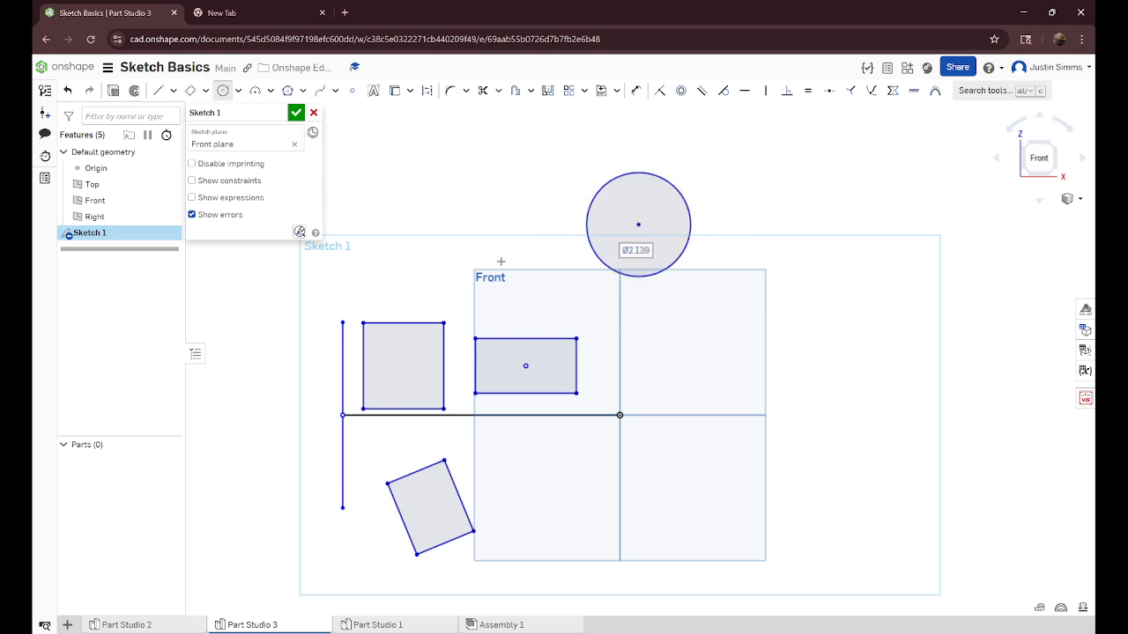
# - Sketch a 3 point circle about 3.38 in diameter across the right edge of the Front plane
pyautogui.click(238, 90)
pyautogui.click(693, 377)
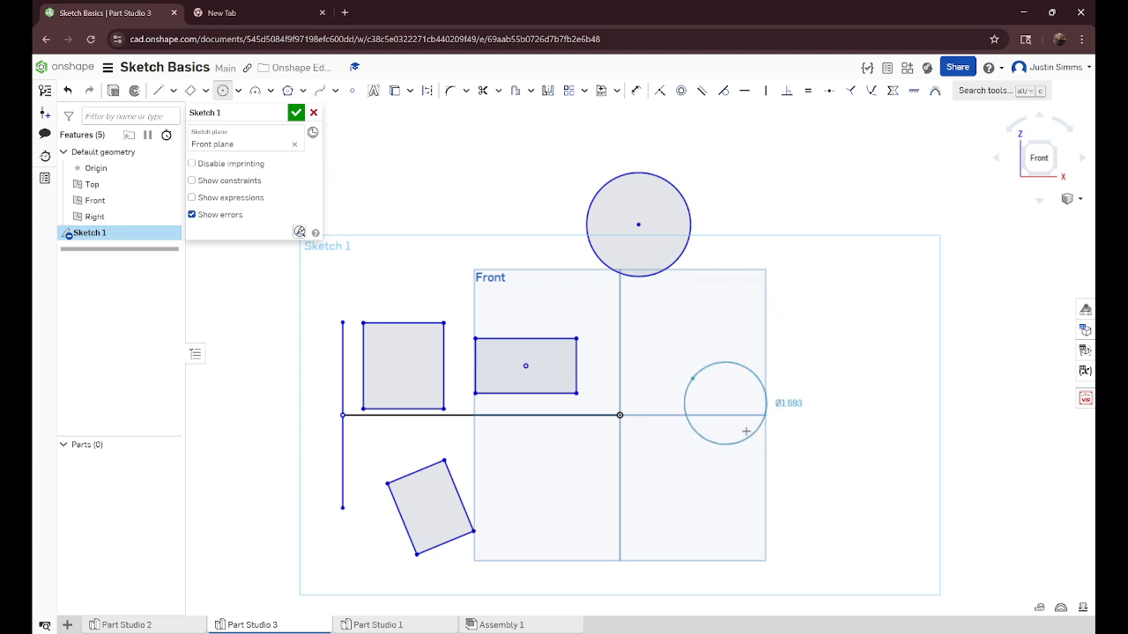
pyautogui.click(734, 302)
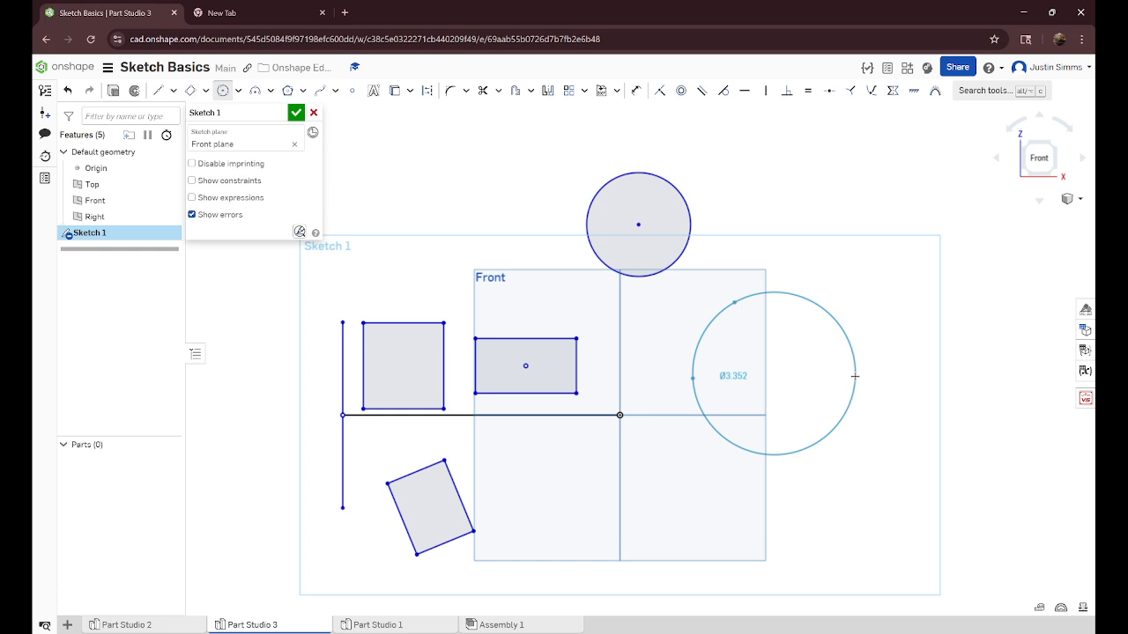
pyautogui.click(856, 375)
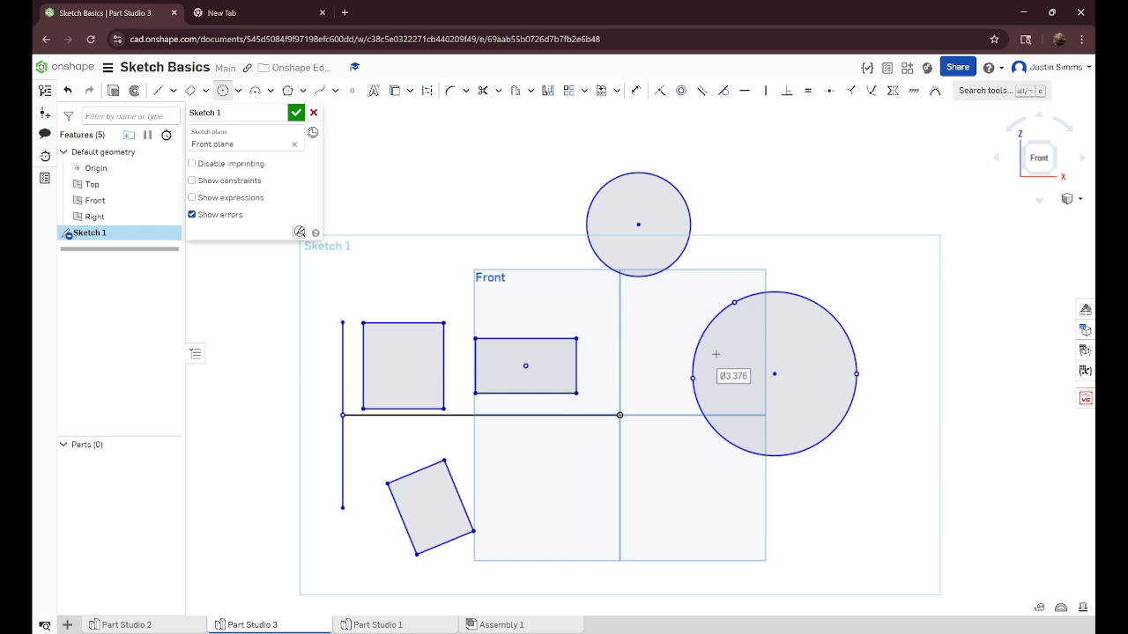
# - Sketch an upright ellipse about 3.16 tall and 1.65 wide above the large circle, to the upper right of the small circle
pyautogui.click(238, 93)
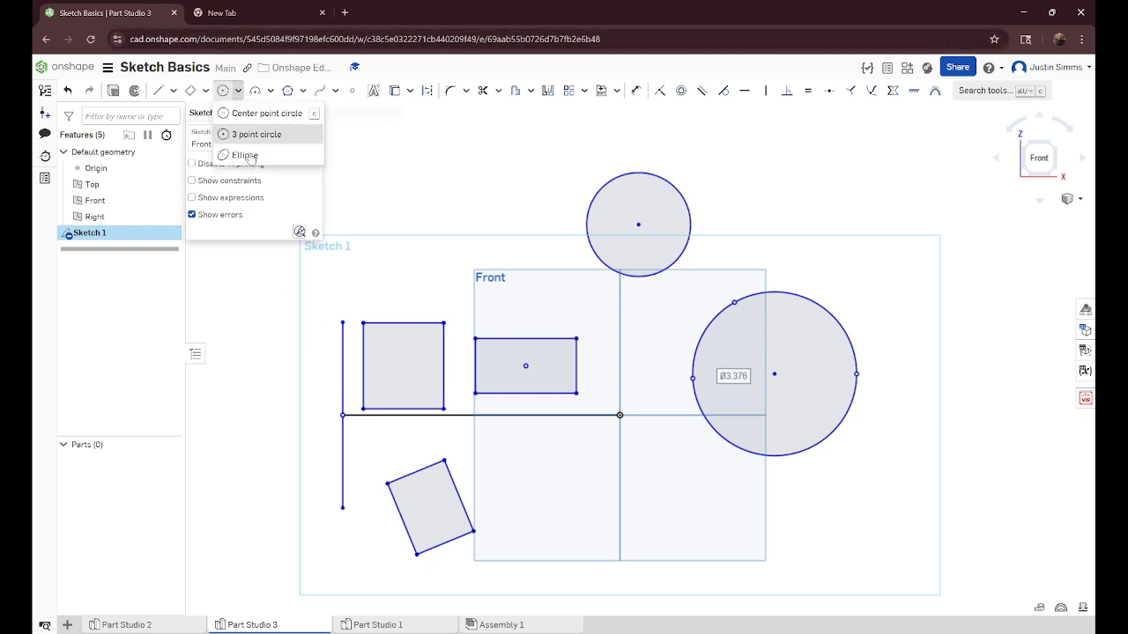
pyautogui.click(236, 154)
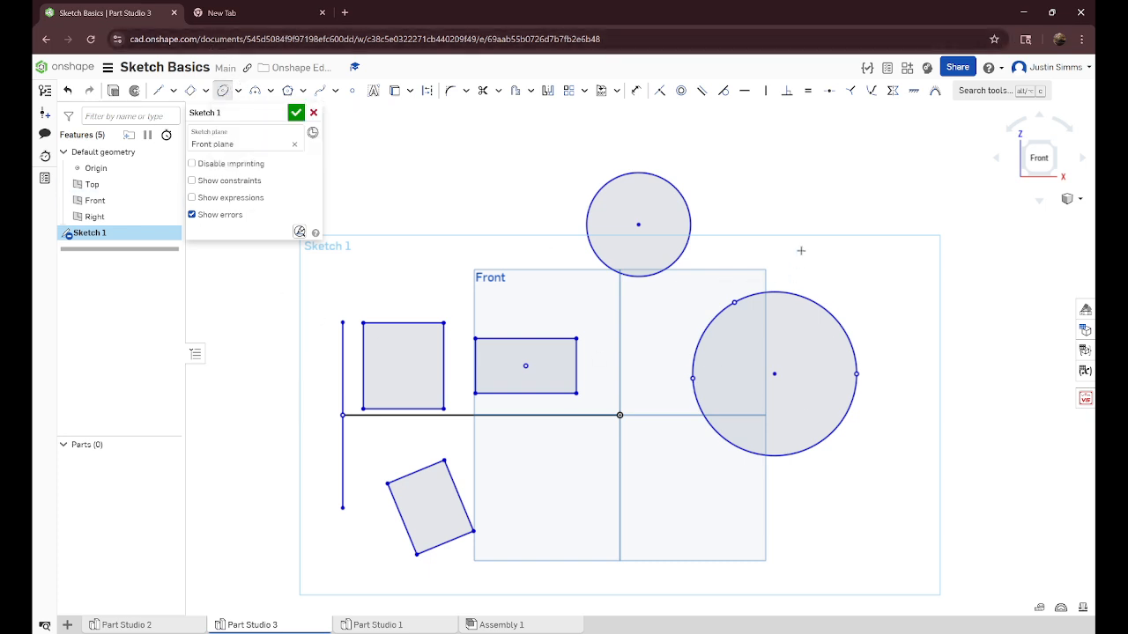
pyautogui.click(830, 160)
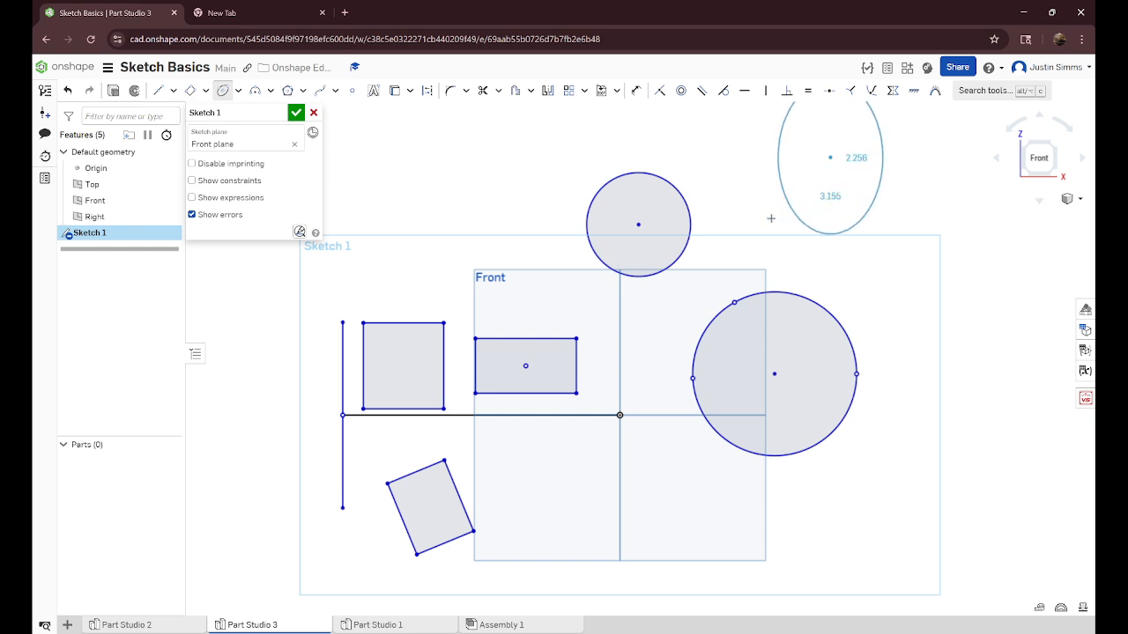
pyautogui.scroll(3, 770, 217)
pyautogui.scroll(-8, 820, 203)
pyautogui.scroll(2, 821, 197)
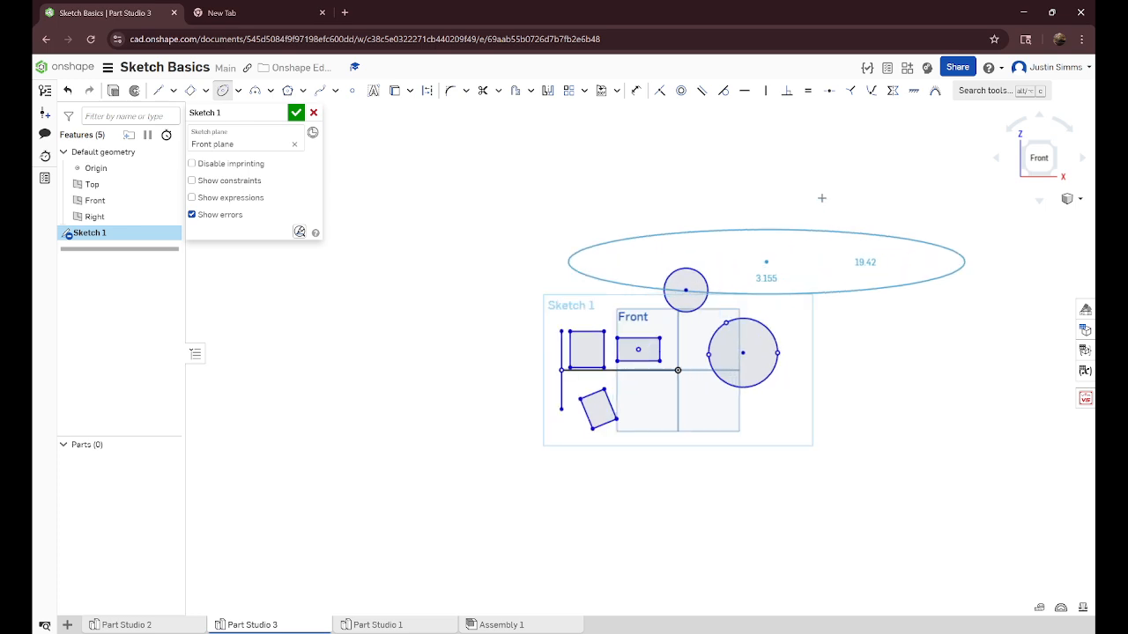
pyautogui.scroll(3, 821, 197)
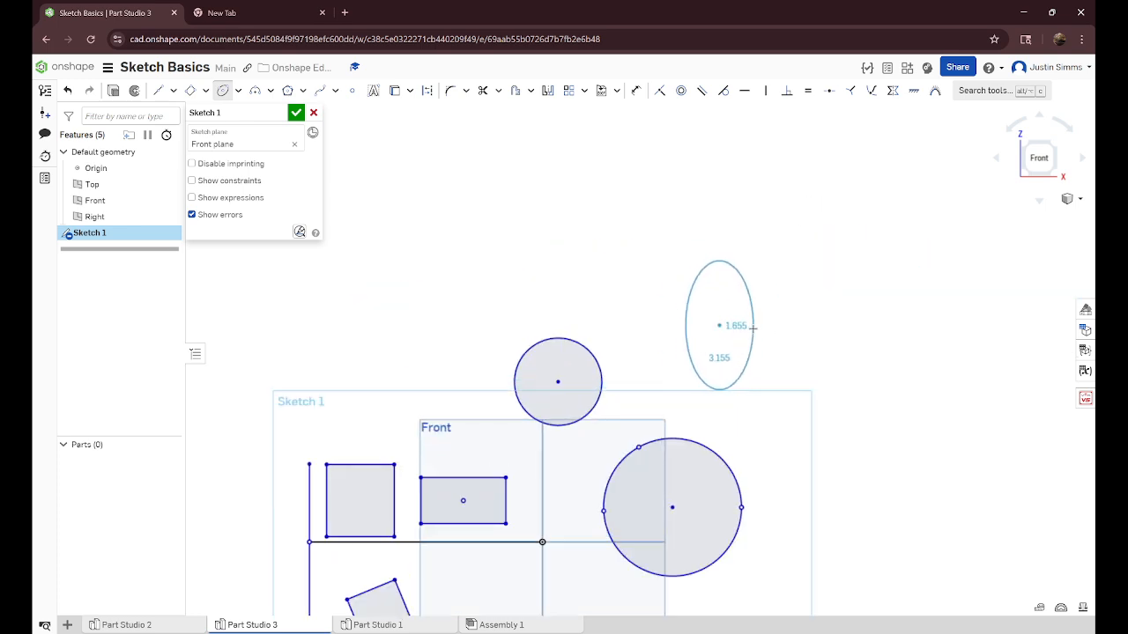
pyautogui.click(753, 326)
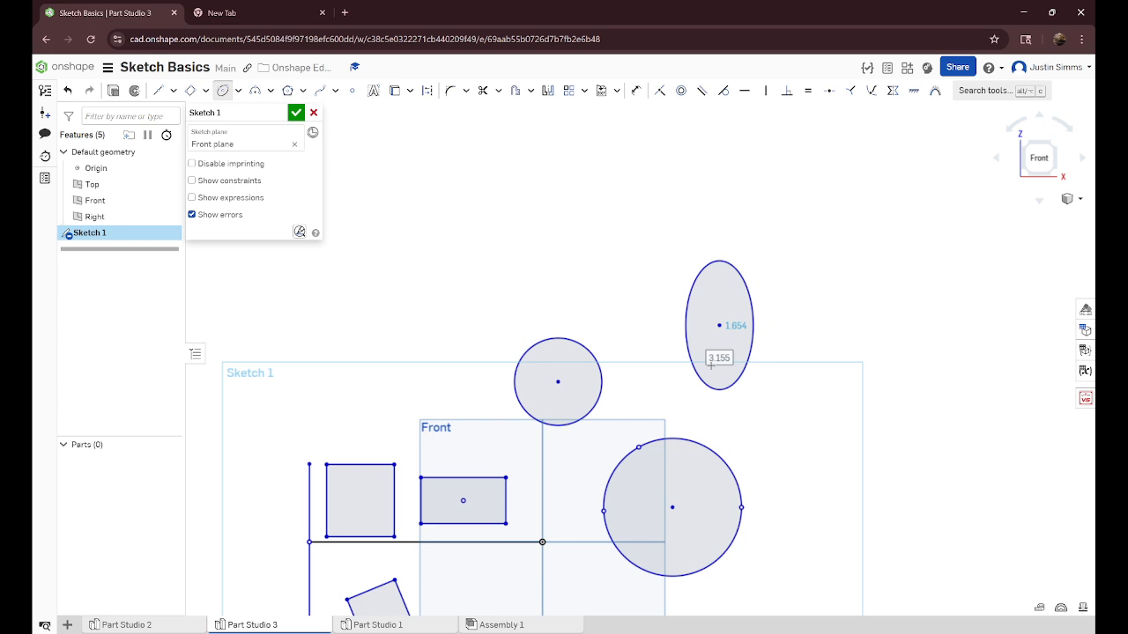
# - Set the ellipse's vertical axis to 1 and its horizontal axis to 4
pyautogui.doubleClick(711, 362)
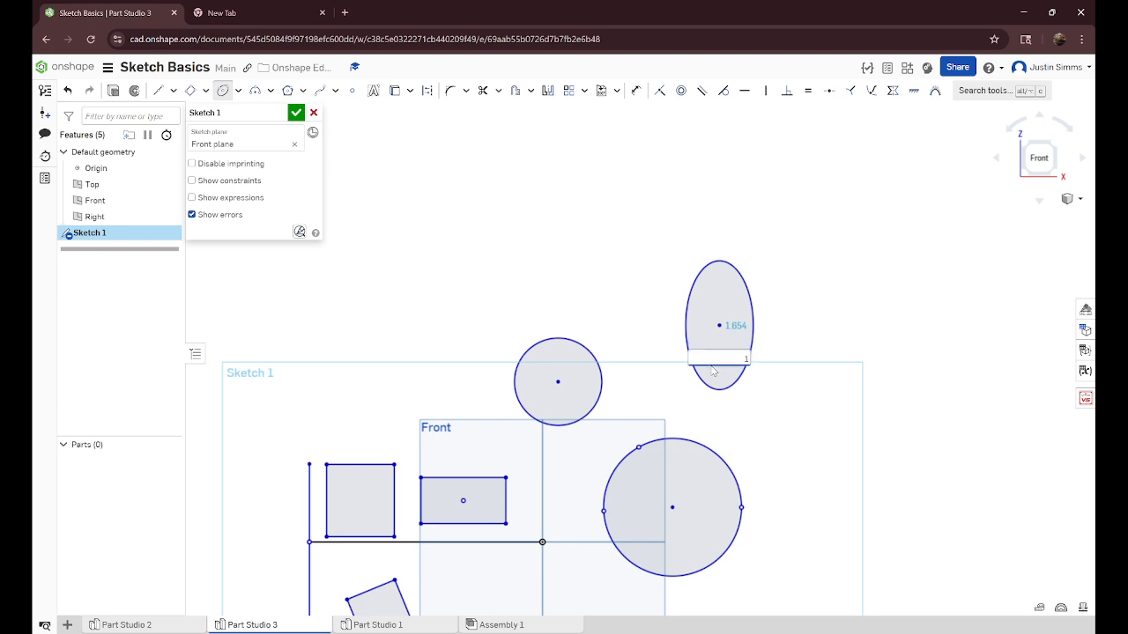
pyautogui.press('Return')
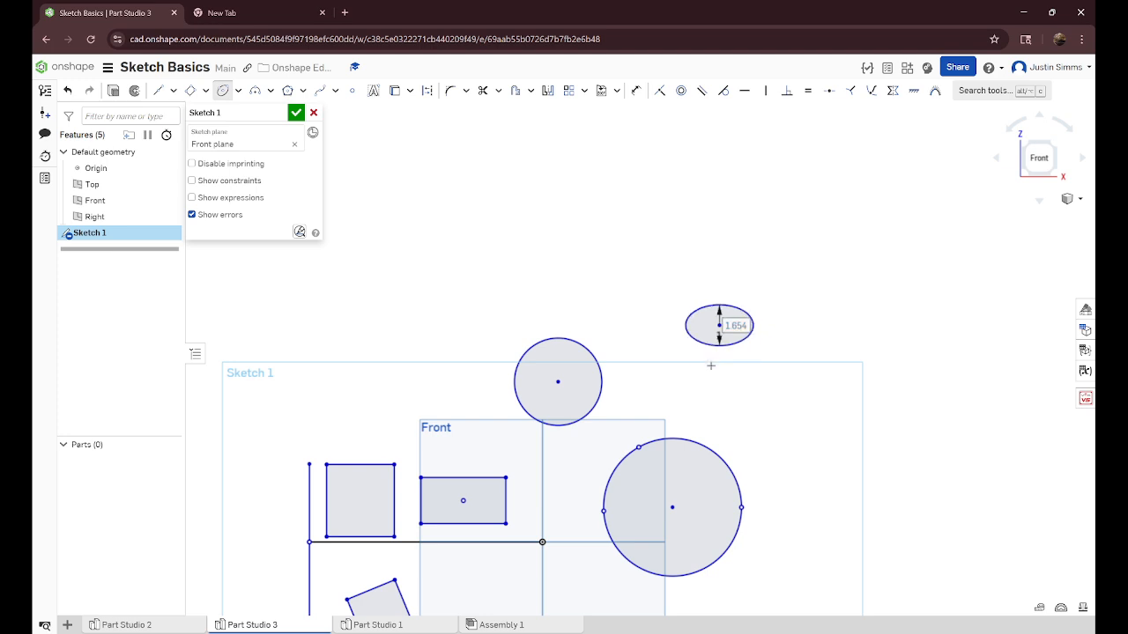
pyautogui.write('4')
pyautogui.press('Return')
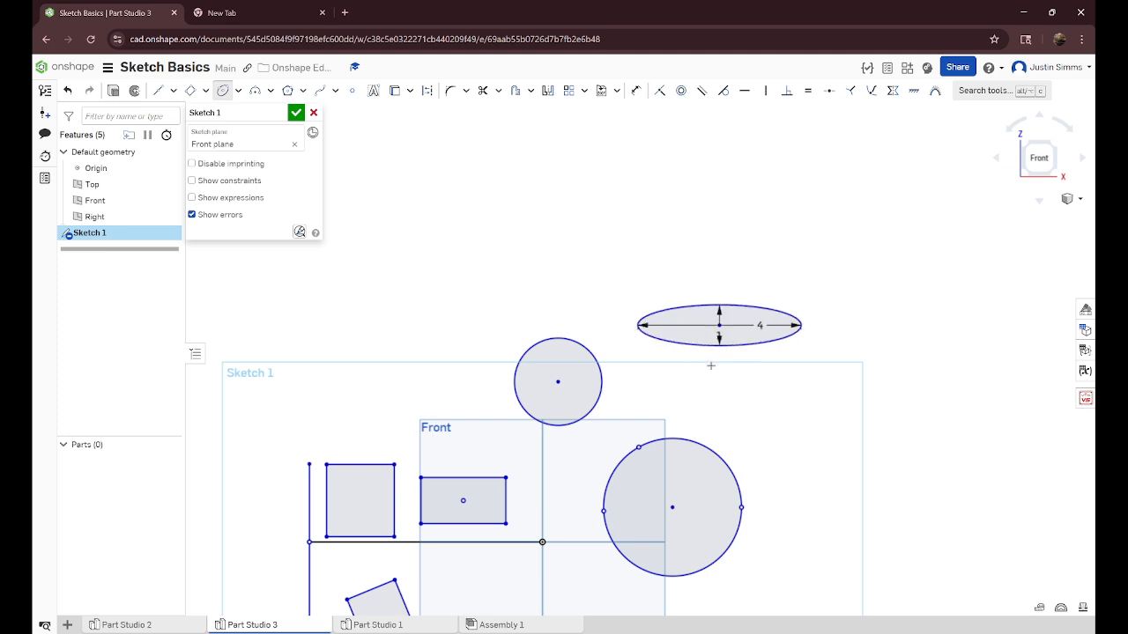
# - Leave the ellipse tool and delete all the geometry in the sketch
pyautogui.rightClick(814, 246)
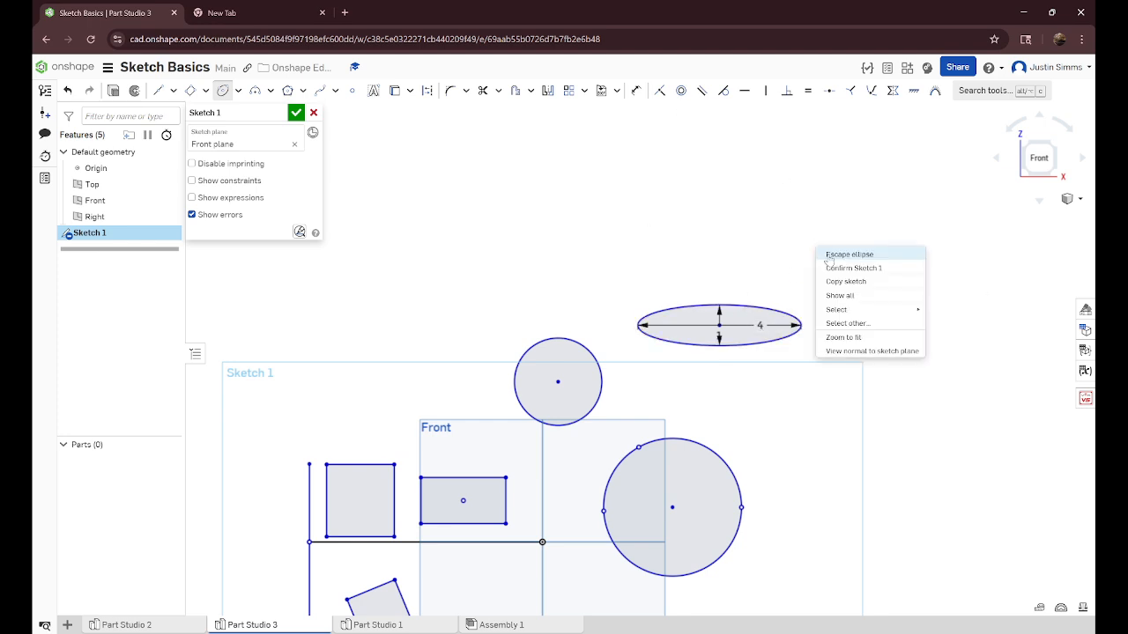
pyautogui.click(826, 257)
pyautogui.scroll(5, 748, 317)
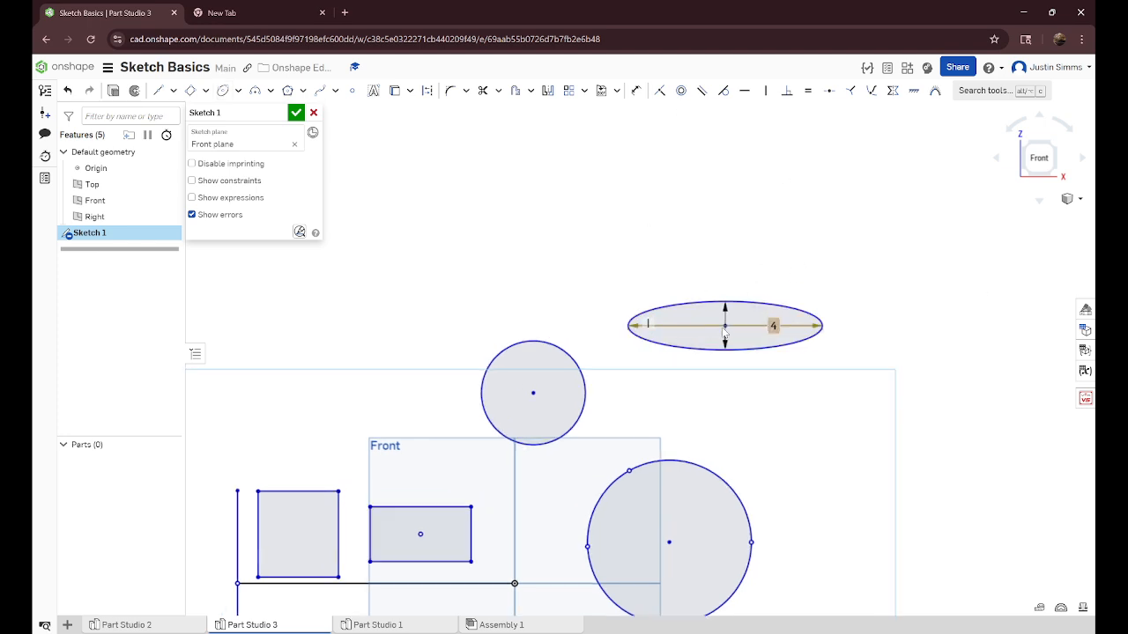
pyautogui.scroll(-10, 837, 309)
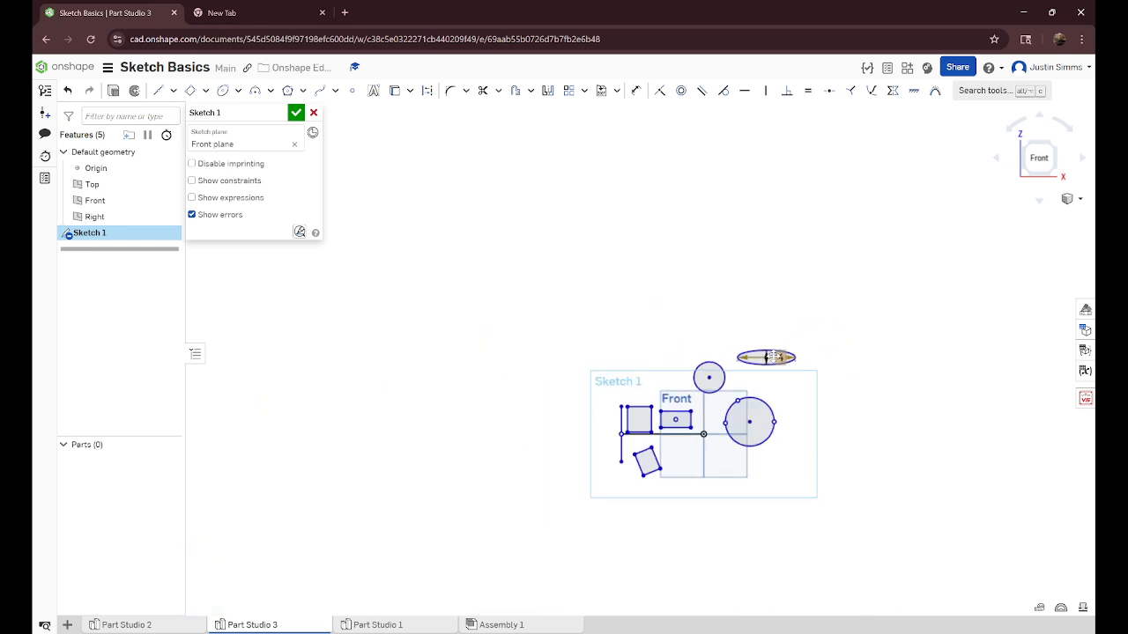
pyautogui.moveTo(516, 257); pyautogui.dragTo(946, 591)
pyautogui.press('Delete')
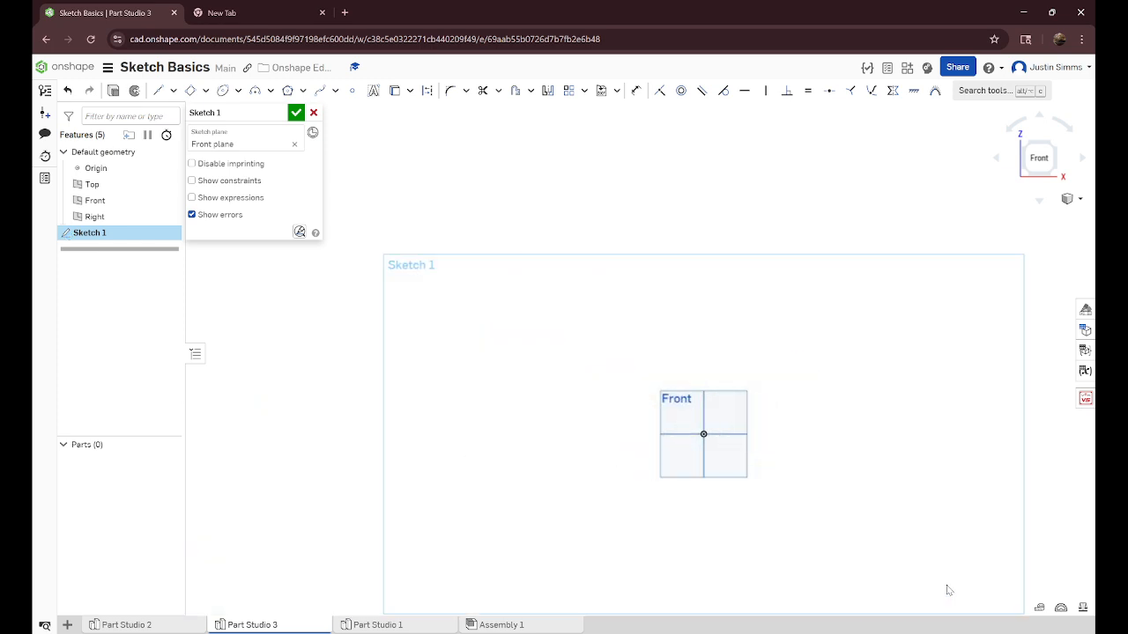
# - Sketch an upward-curving 3 point arc with a radius of about 2.08 to the left of the Front plane
pyautogui.scroll(2, 845, 465)
pyautogui.scroll(2, 653, 428)
pyautogui.scroll(2, 435, 248)
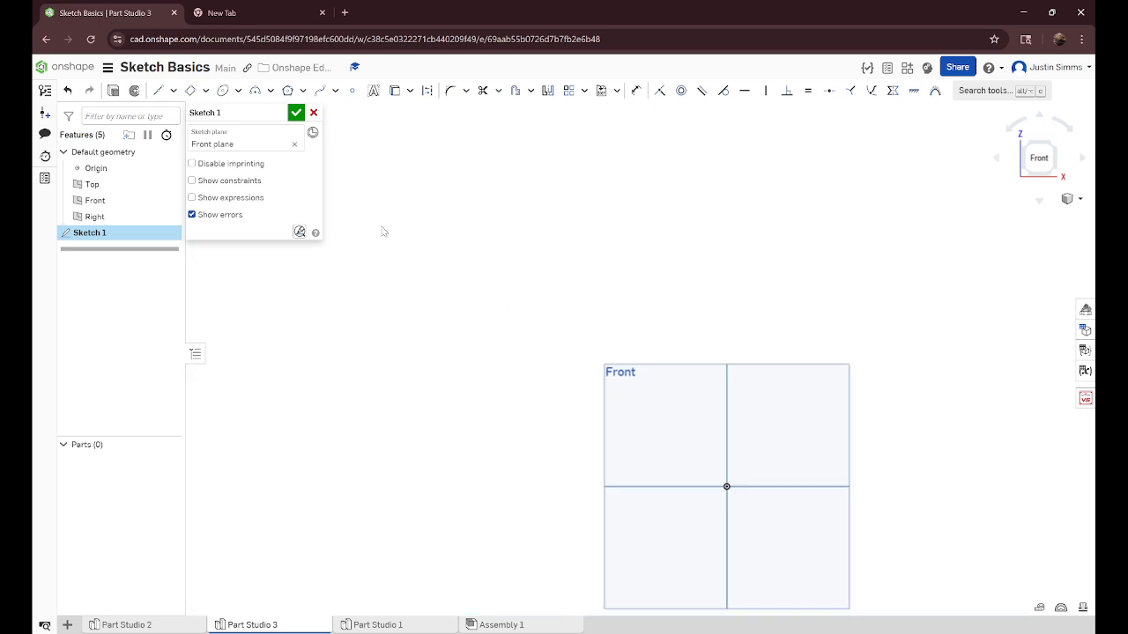
pyautogui.click(270, 91)
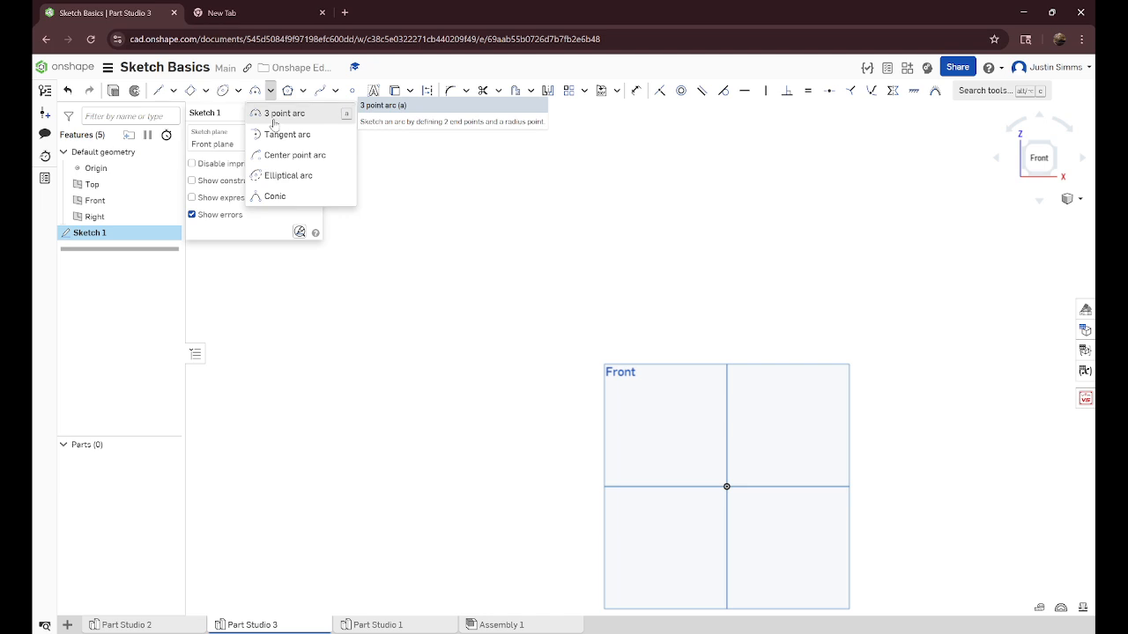
pyautogui.click(274, 115)
pyautogui.click(358, 413)
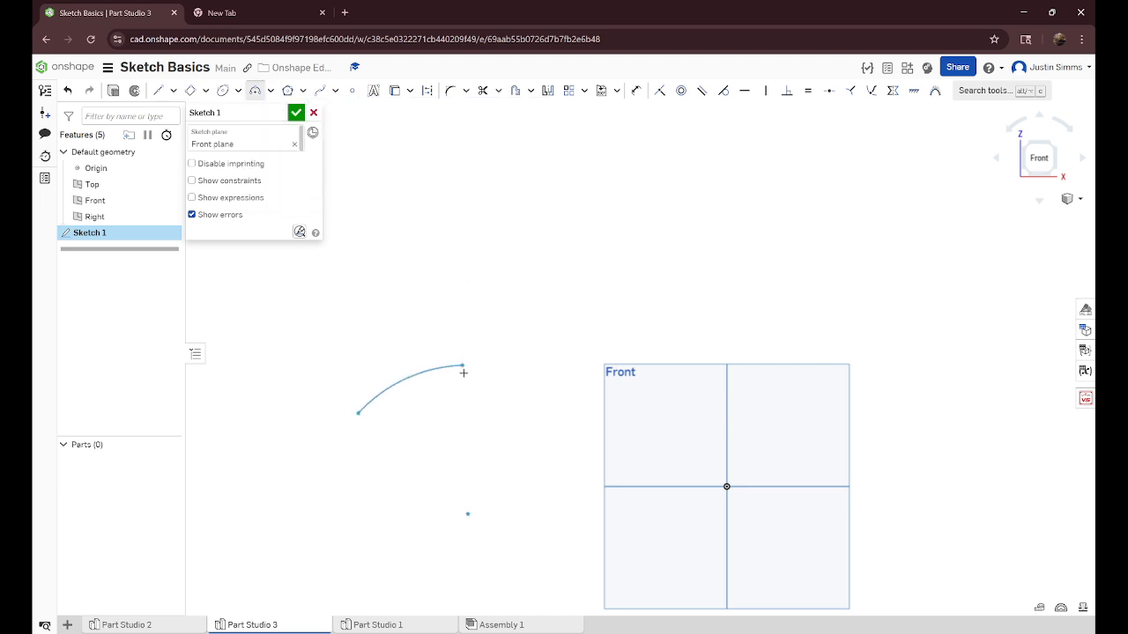
pyautogui.click(513, 410)
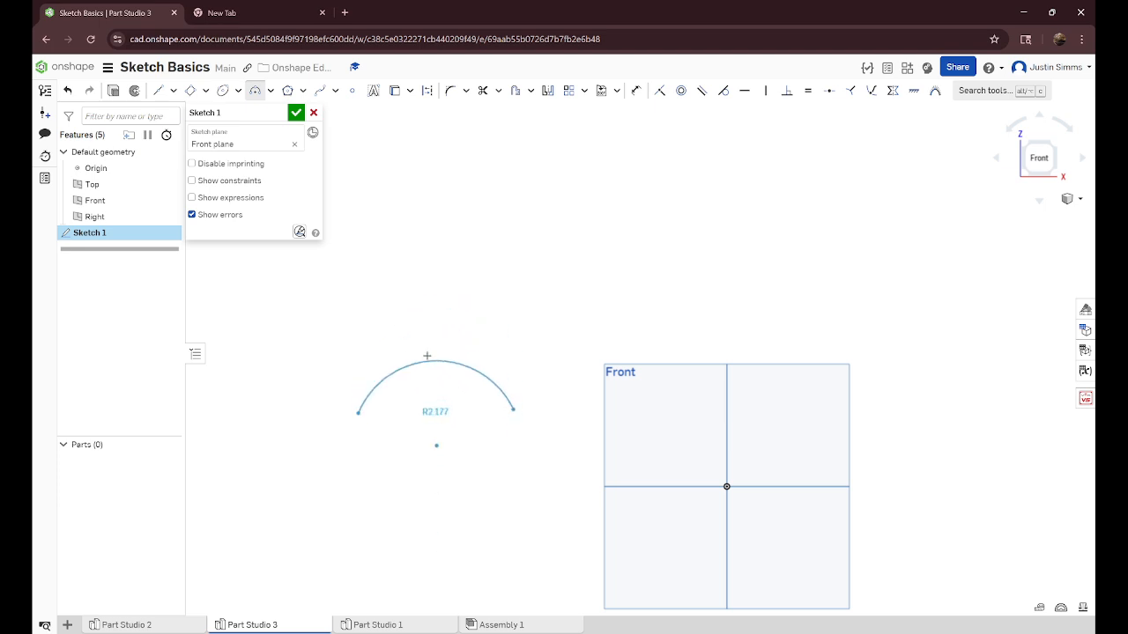
pyautogui.click(432, 333)
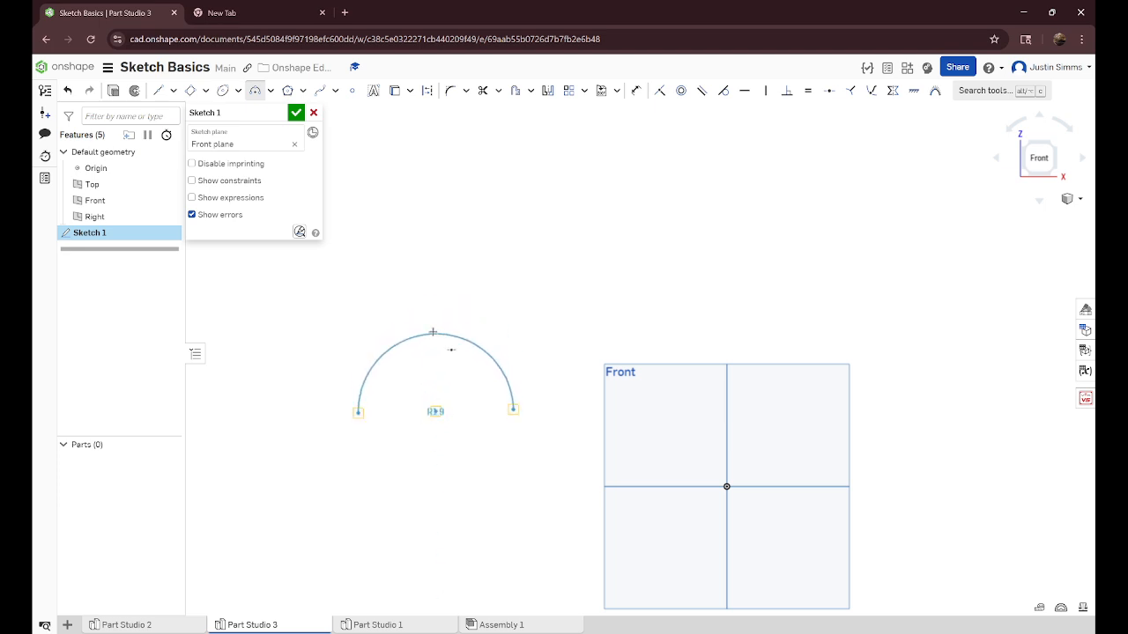
pyautogui.click(436, 361)
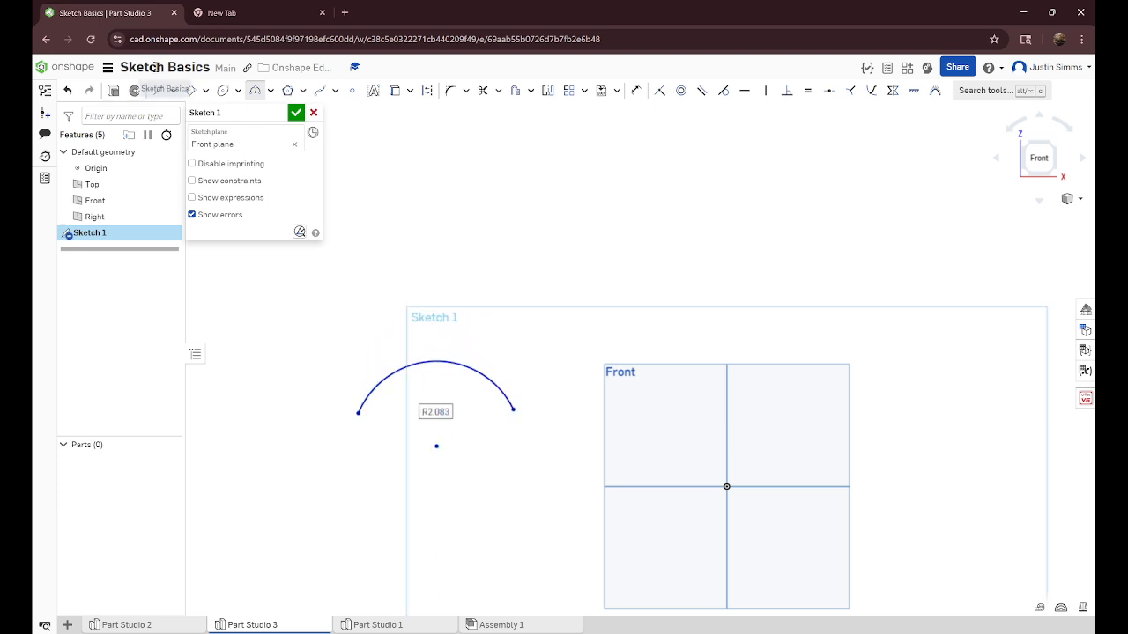
# - Sketch a horizontal line about 4.27 long above the upper left corner of the Front plane
pyautogui.click(271, 90)
pyautogui.click(284, 133)
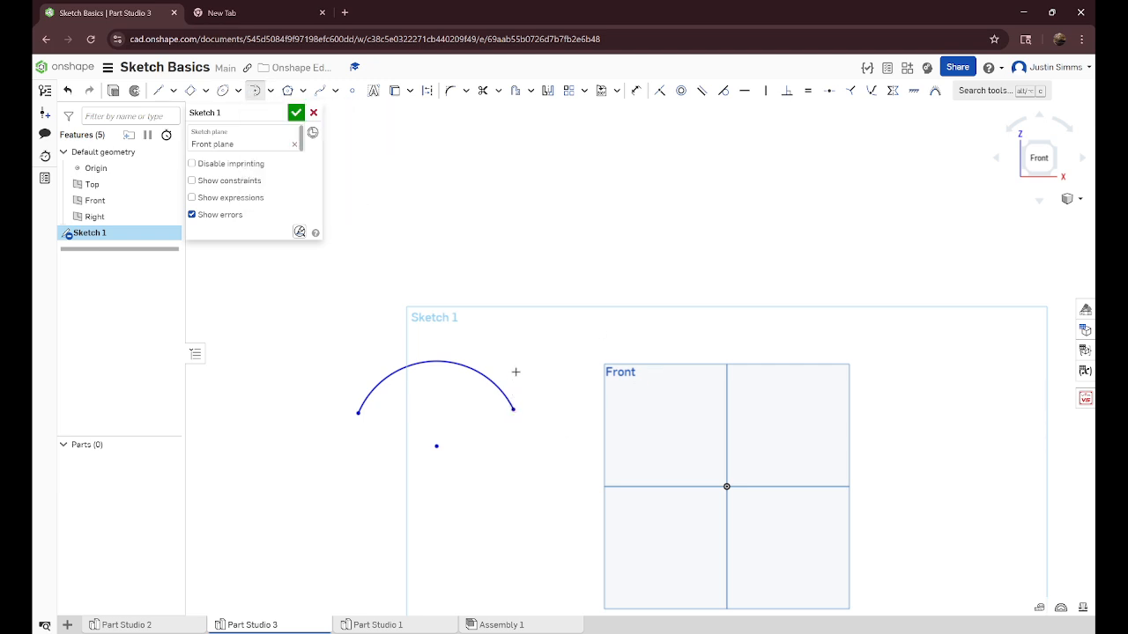
pyautogui.click(159, 91)
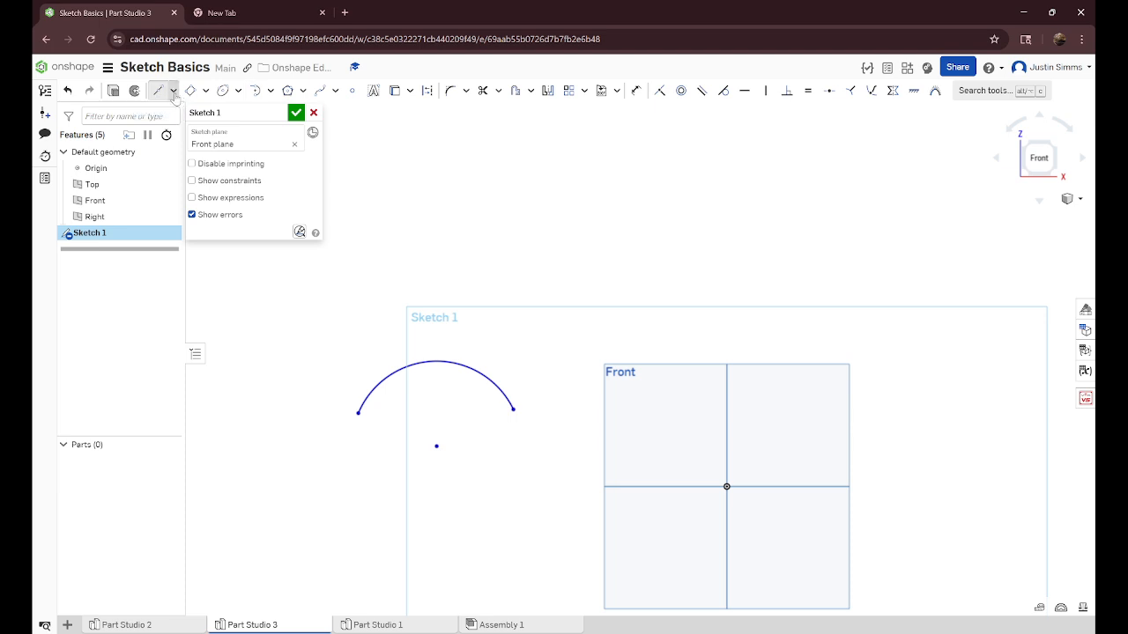
pyautogui.click(173, 91)
pyautogui.click(180, 113)
pyautogui.click(518, 278)
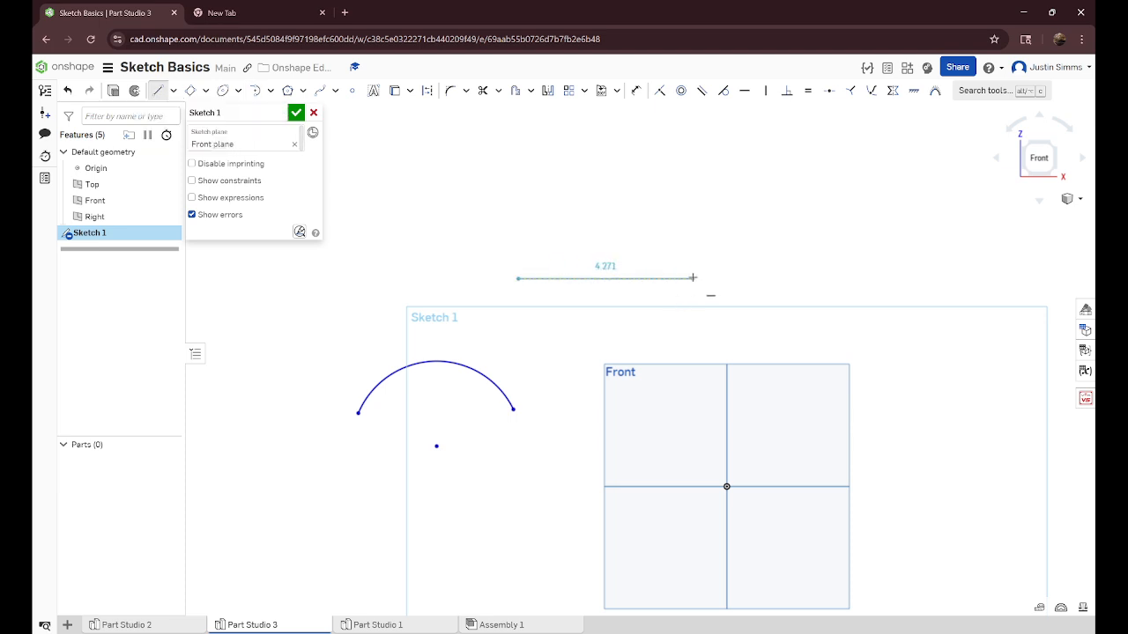
pyautogui.click(693, 278)
# - Add a tangent arc with a radius of about 0.86 from the line's right endpoint, curling down and back to the left
pyautogui.click(255, 90)
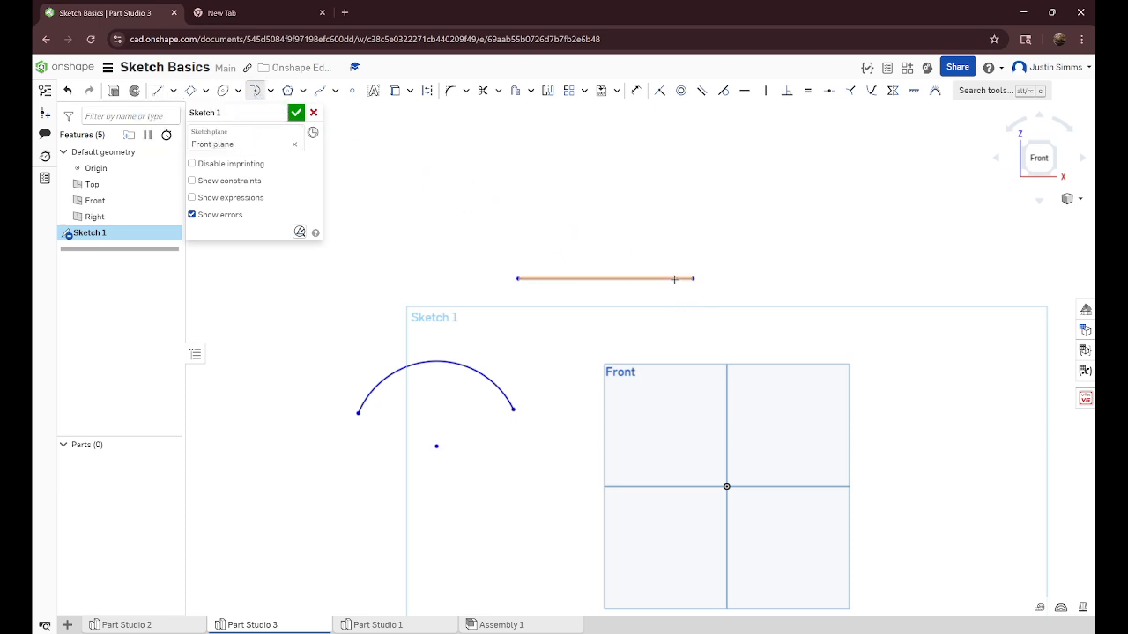
pyautogui.click(693, 278)
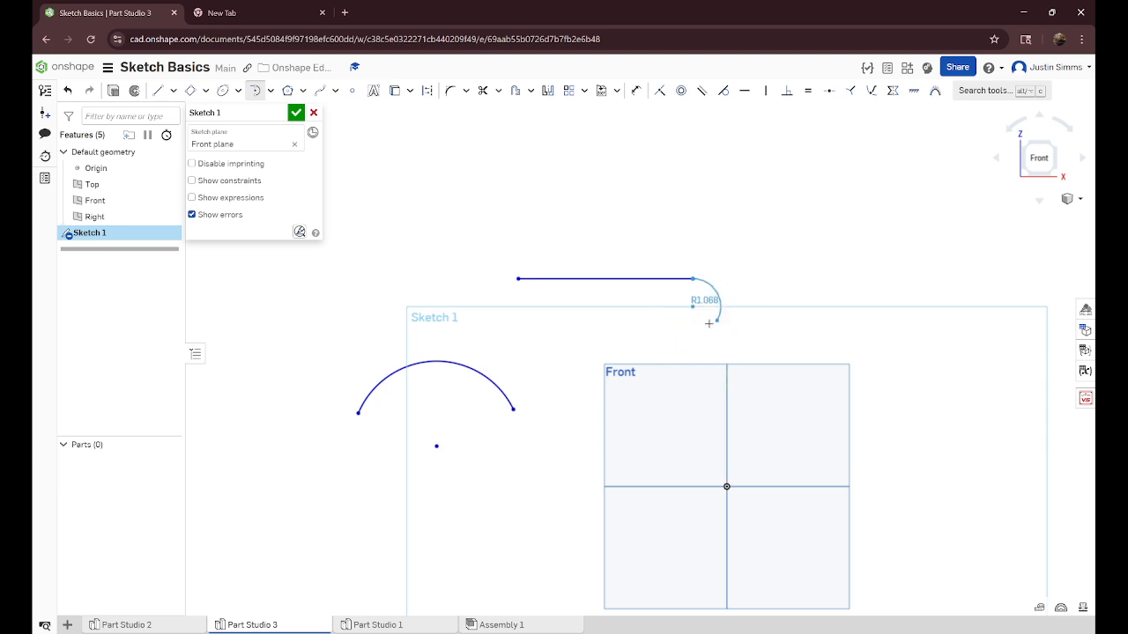
pyautogui.click(667, 338)
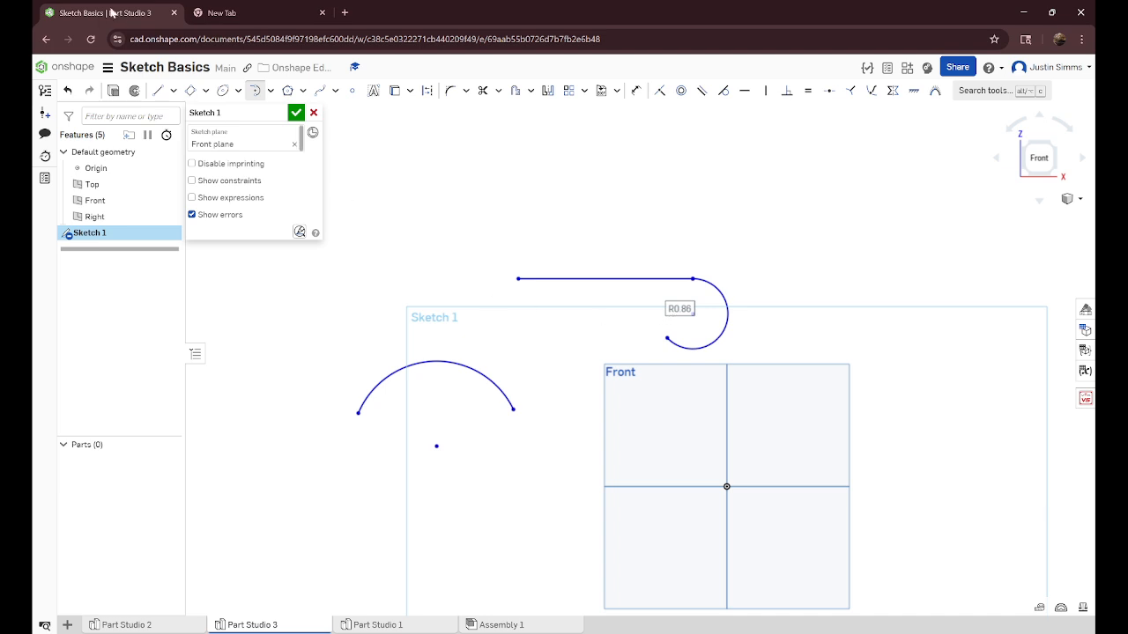
# - Sketch a center point arc with a radius of about 1.39 below the 3 point arc
pyautogui.click(270, 91)
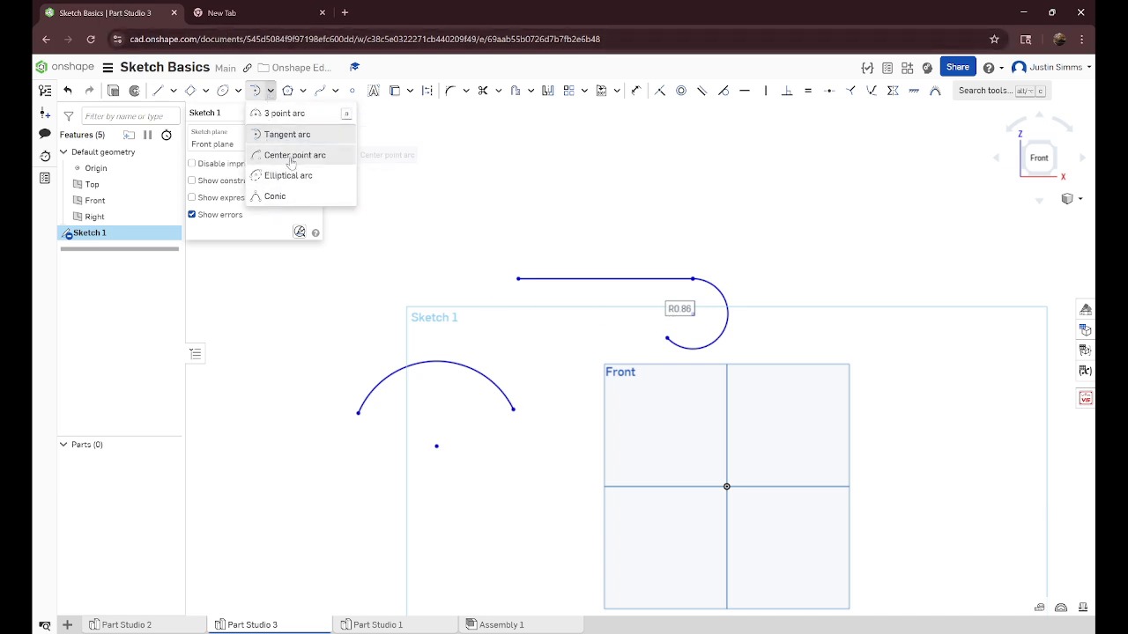
pyautogui.click(291, 155)
pyautogui.click(469, 516)
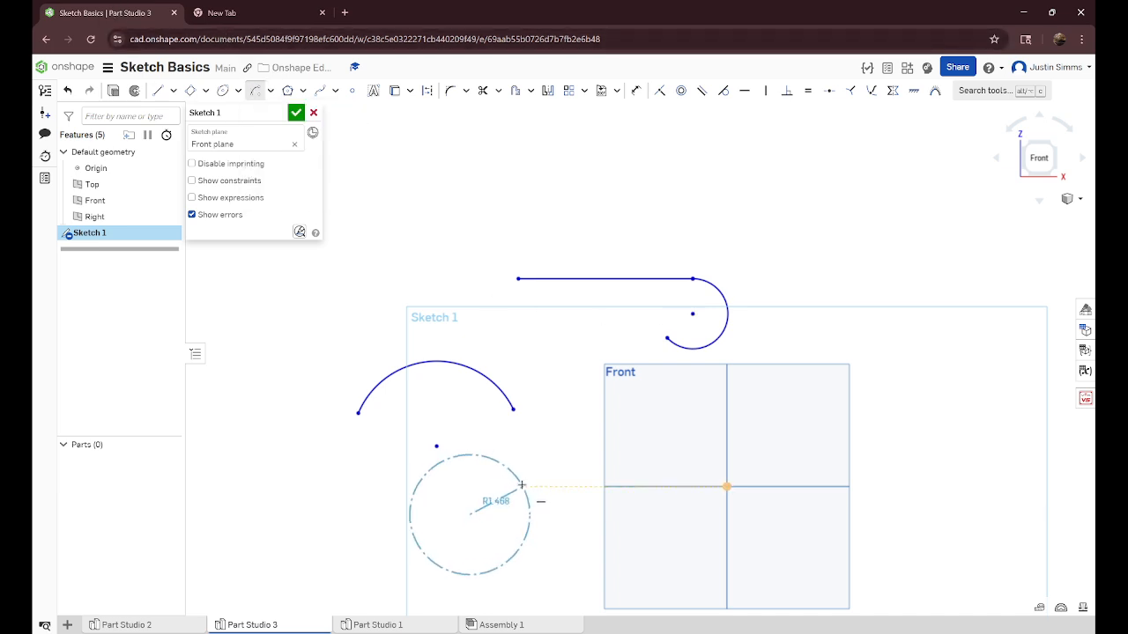
pyautogui.click(412, 511)
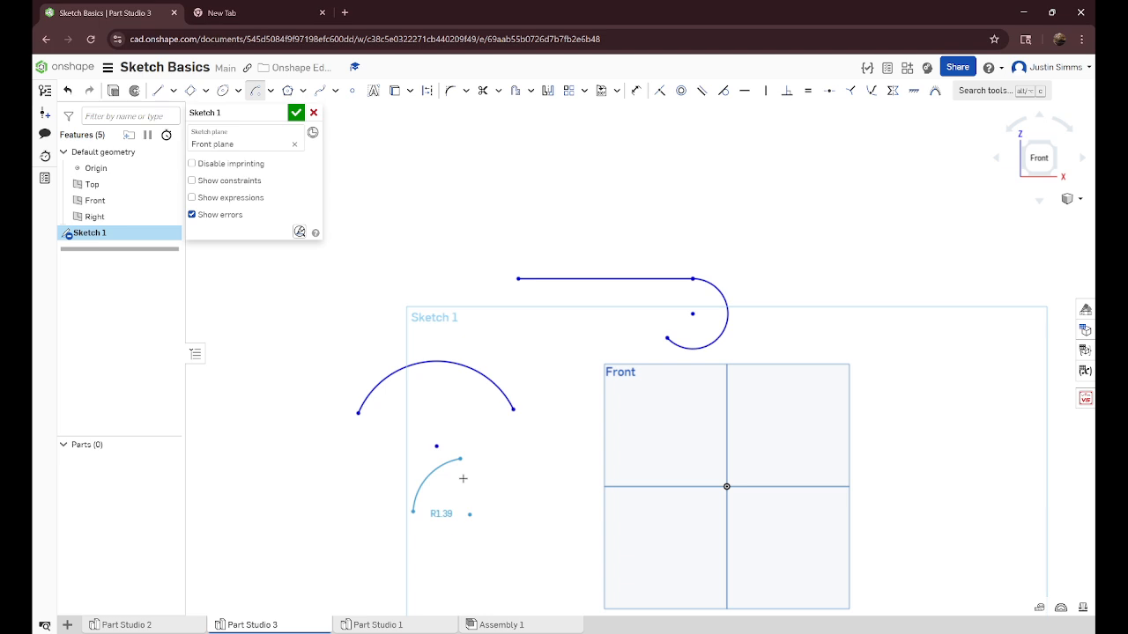
pyautogui.click(462, 478)
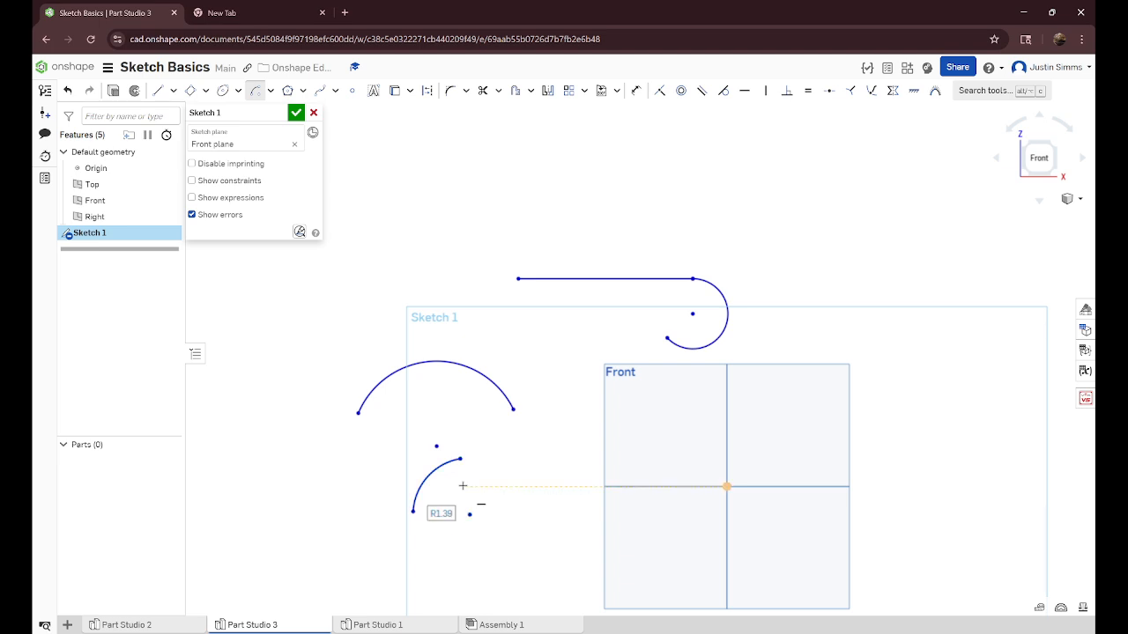
# - Sketch an elliptical arc about 2.44 by 1.56, centered just left of the Front plane and curving over its top
pyautogui.click(269, 91)
pyautogui.click(304, 177)
pyautogui.click(579, 500)
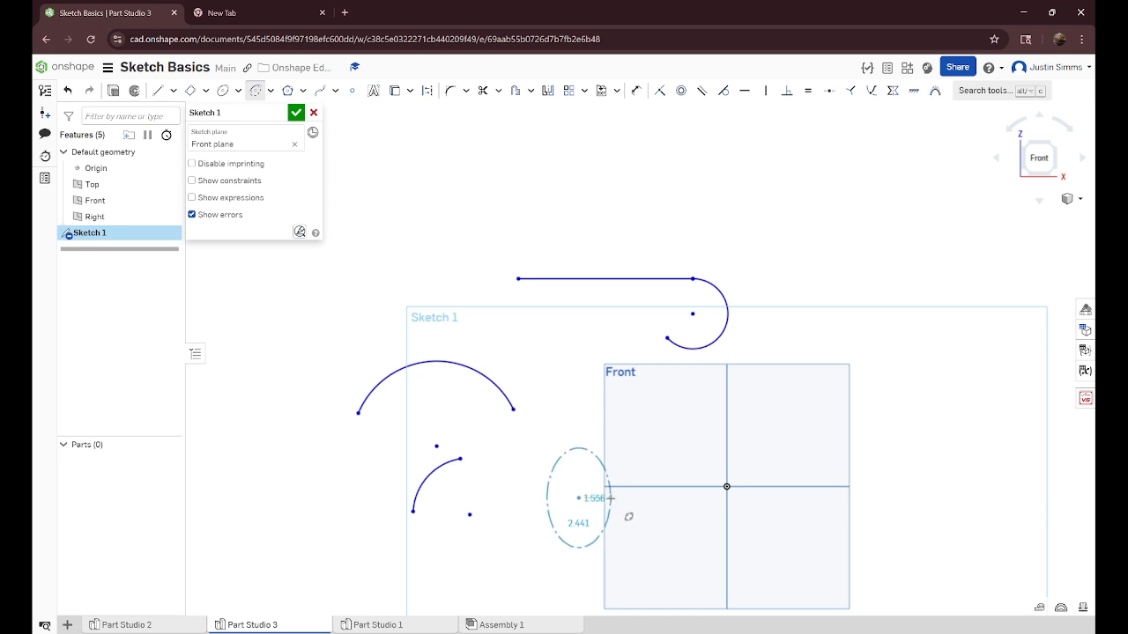
pyautogui.click(610, 476)
pyautogui.click(558, 461)
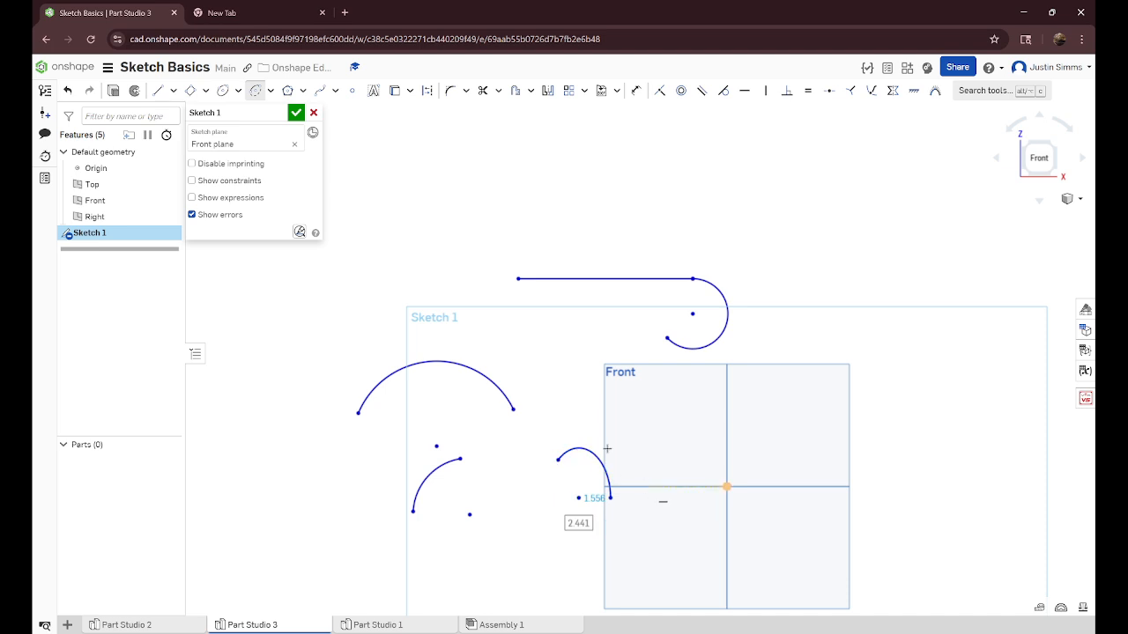
# - Sketch an upward-curving conic with a value of 0.5 from the origin to a point on the horizontal axis to its right
pyautogui.click(272, 92)
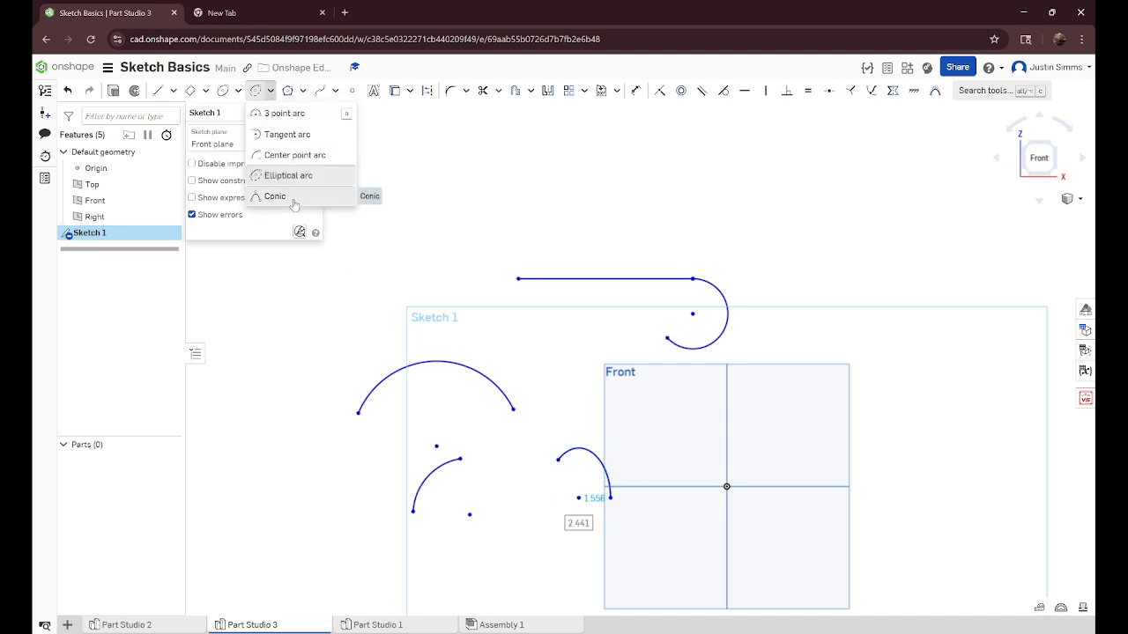
pyautogui.click(295, 200)
pyautogui.click(726, 487)
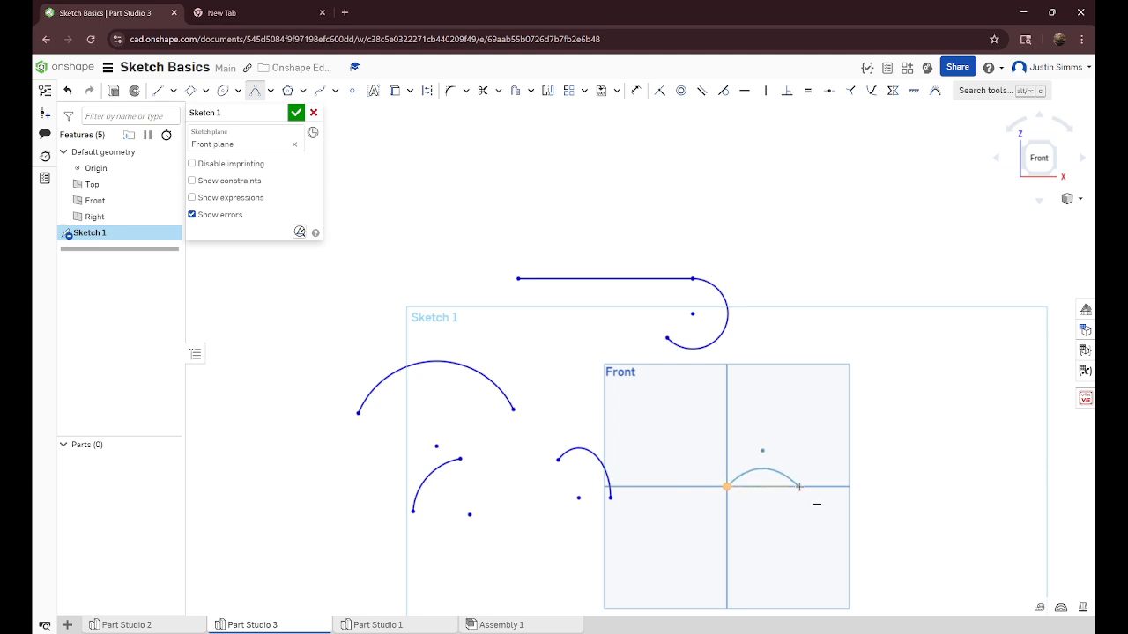
pyautogui.click(798, 486)
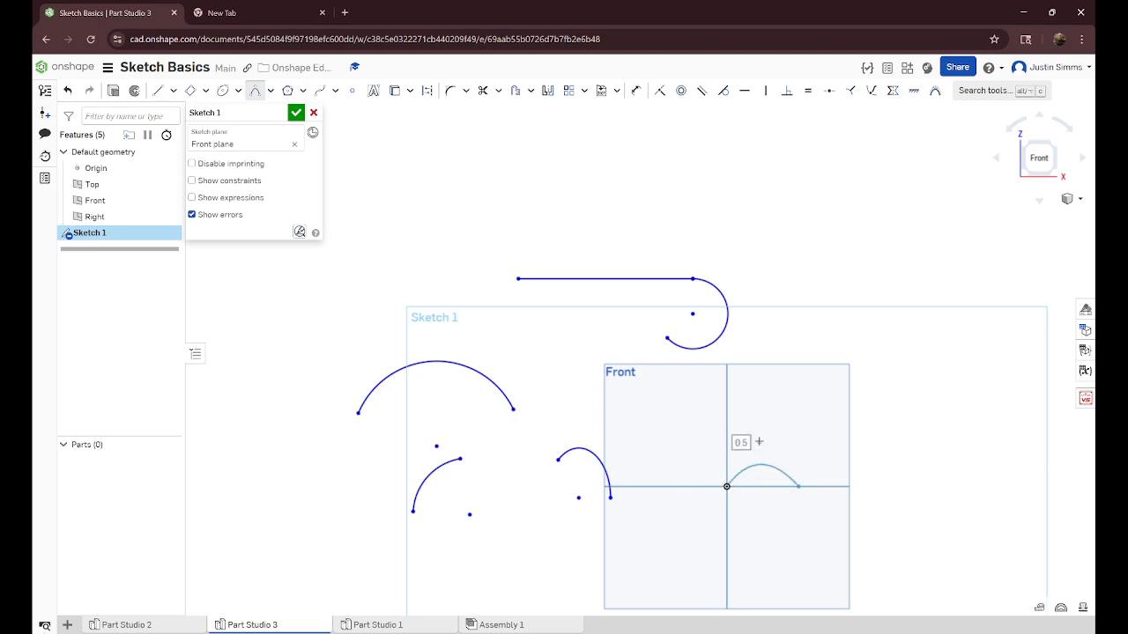
pyautogui.click(756, 384)
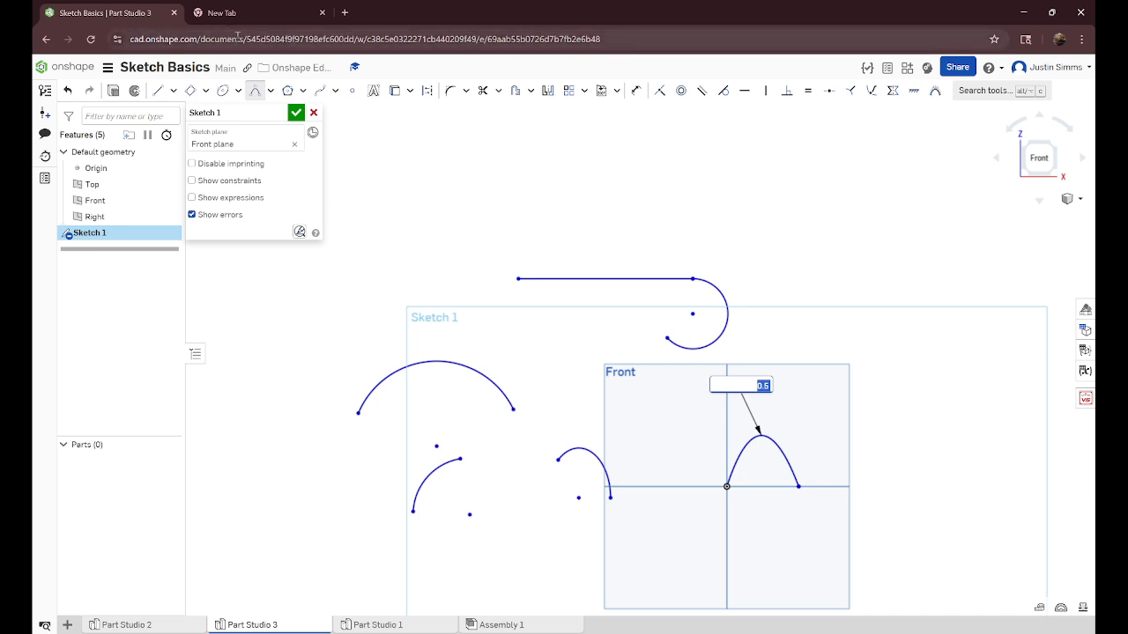
# - Leave the conic tool and delete the line, all the arcs and the conic from the sketch
pyautogui.rightClick(476, 154)
pyautogui.click(418, 207)
pyautogui.moveTo(333, 241); pyautogui.dragTo(966, 619)
pyautogui.press('Delete')
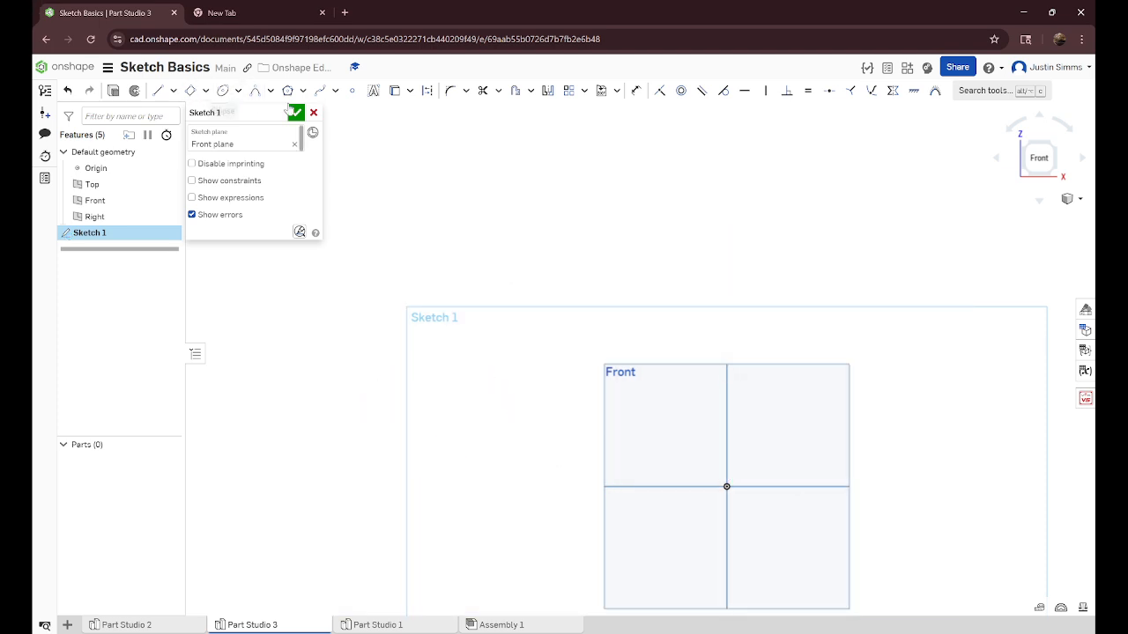
# - Sketch a five-sided inscribed polygon on a circle about 2.93 in diameter, flat side up, to the upper left of the Front plane
pyautogui.click(302, 90)
pyautogui.click(328, 112)
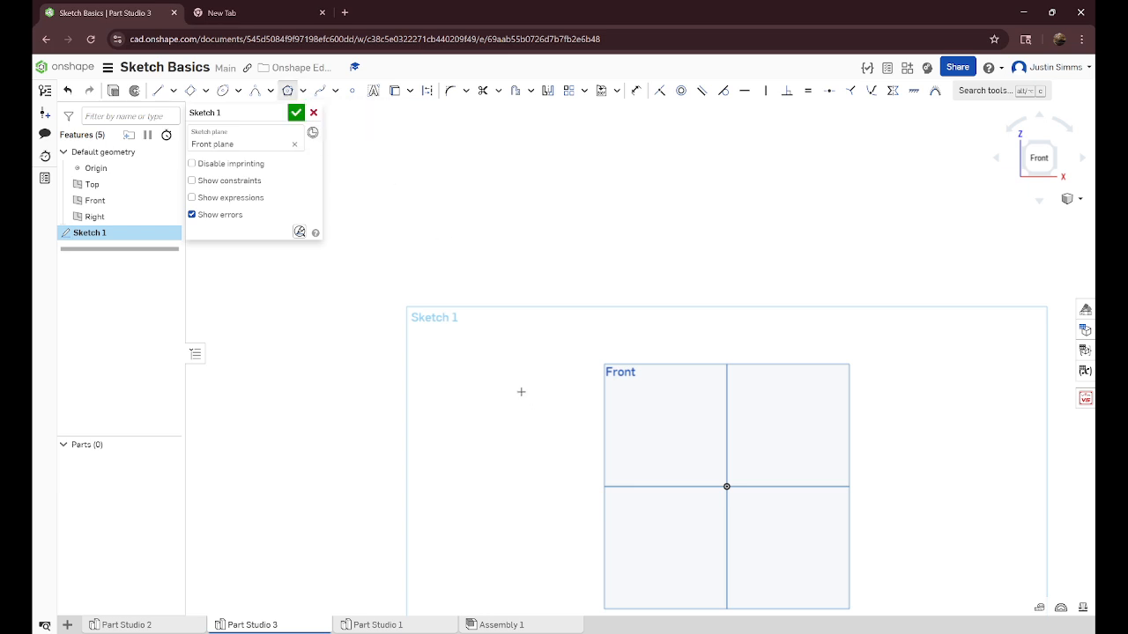
pyautogui.click(520, 391)
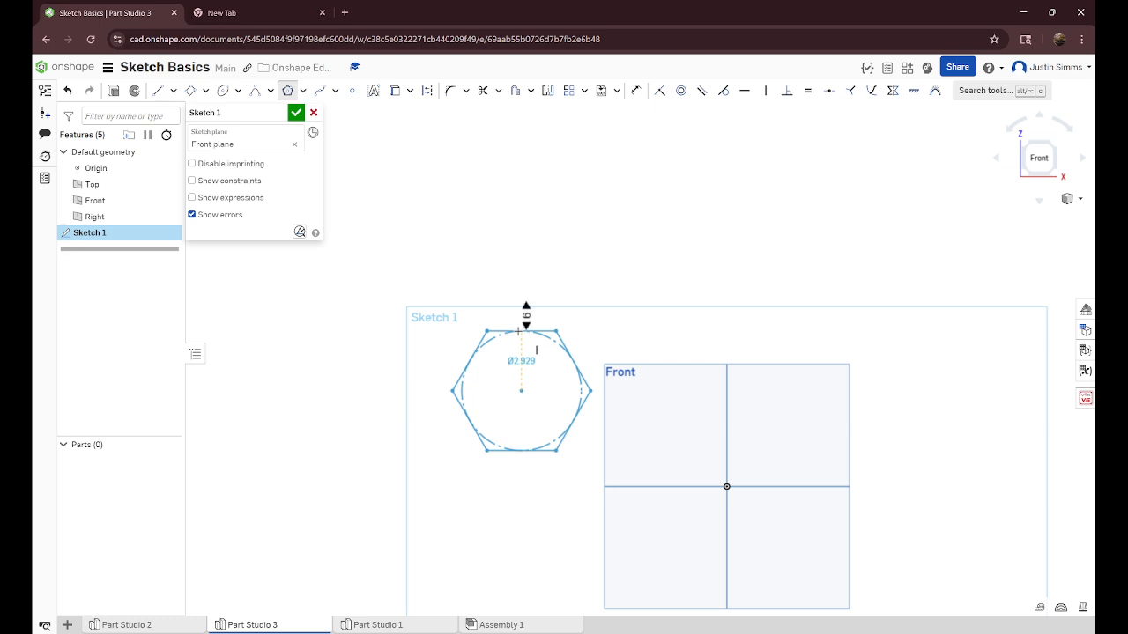
pyautogui.scroll(-1, 519, 331)
pyautogui.scroll(7, 518, 326)
pyautogui.scroll(-9, 516, 317)
pyautogui.scroll(7, 513, 309)
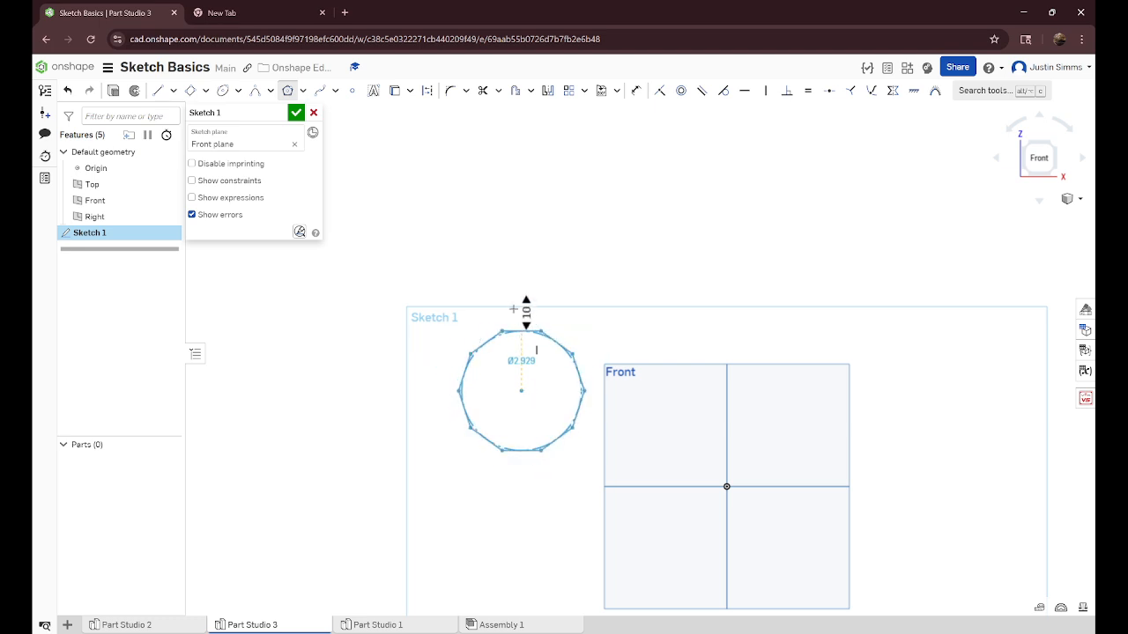
pyautogui.scroll(-4, 513, 311)
pyautogui.scroll(10, 516, 315)
pyautogui.scroll(-7, 519, 322)
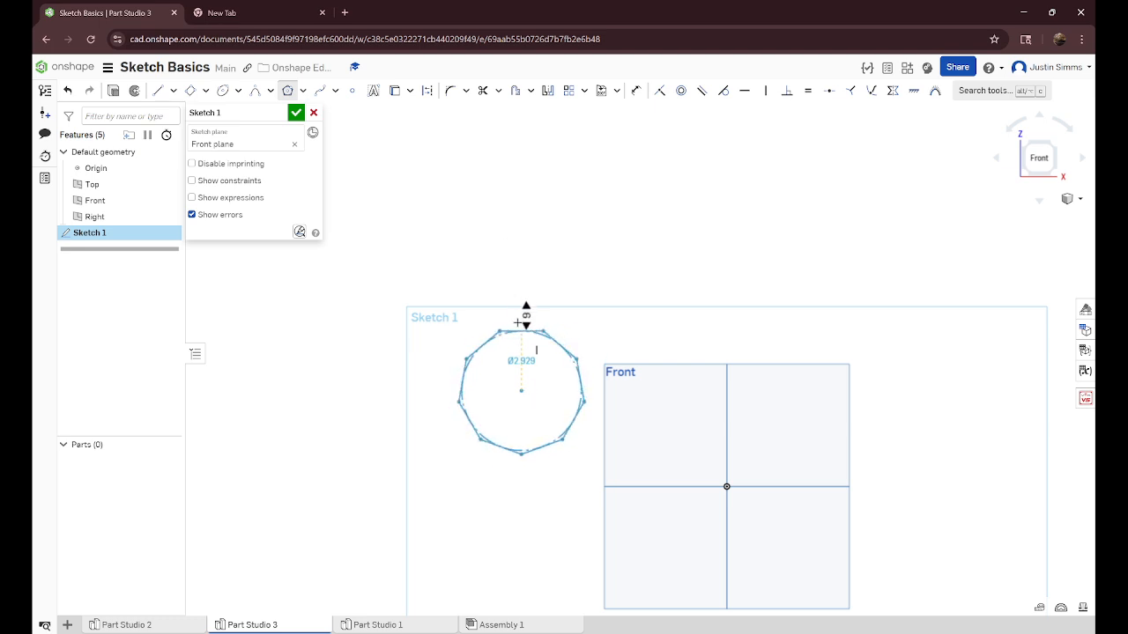
pyautogui.scroll(7, 517, 325)
pyautogui.scroll(-10, 517, 333)
pyautogui.click(516, 338)
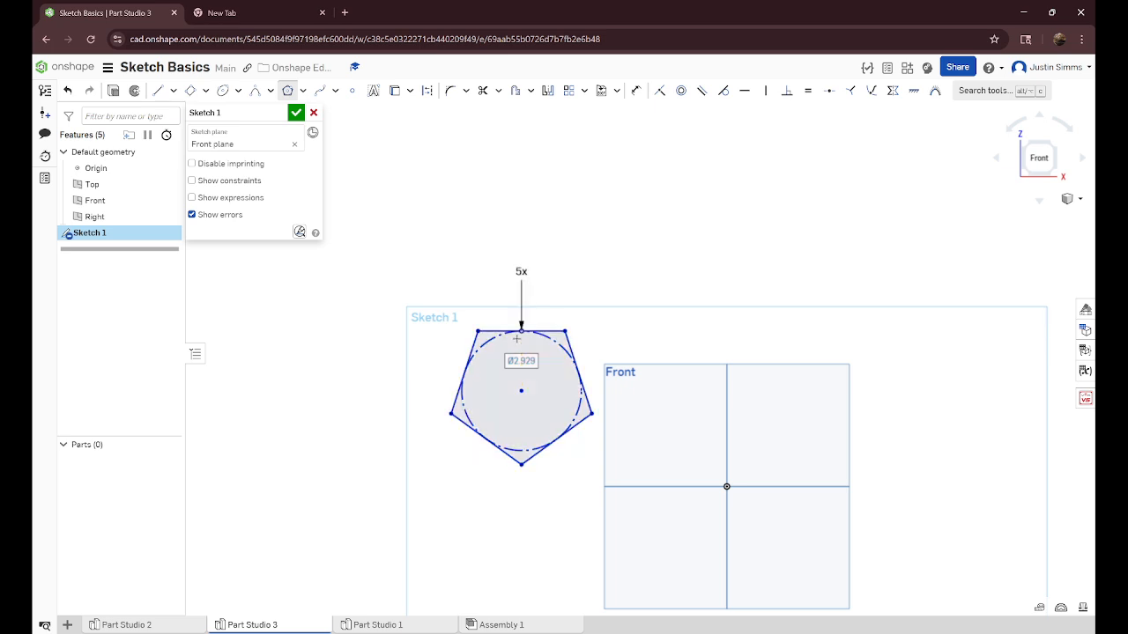
# - Sketch a three-sided circumscribed polygon in a circle about 3.24 in diameter, centered just above the origin
pyautogui.click(300, 92)
pyautogui.click(343, 132)
pyautogui.click(715, 412)
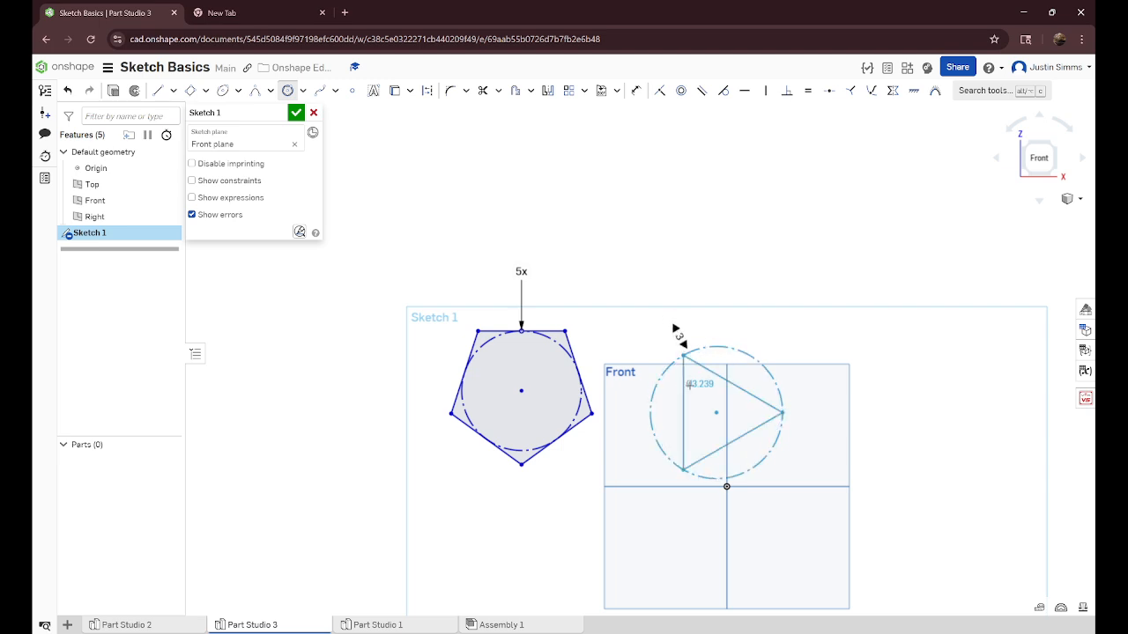
pyautogui.click(690, 386)
pyautogui.rightClick(627, 221)
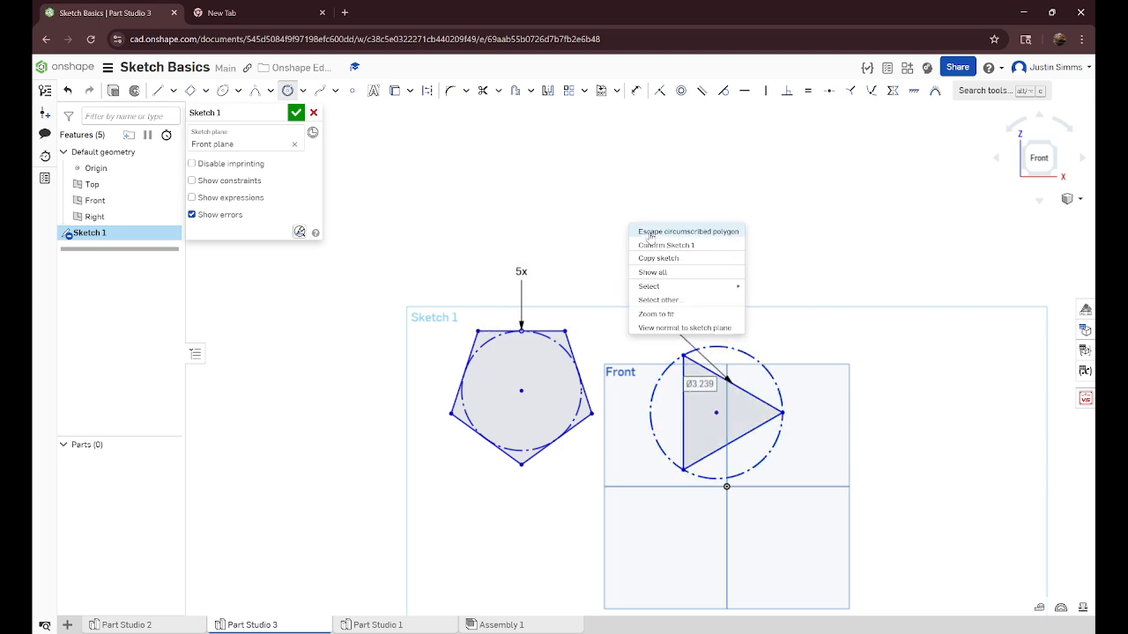
pyautogui.click(650, 234)
# - Change the five-sided polygon to 8 sides and delete both polygons from the sketch
pyautogui.doubleClick(521, 273)
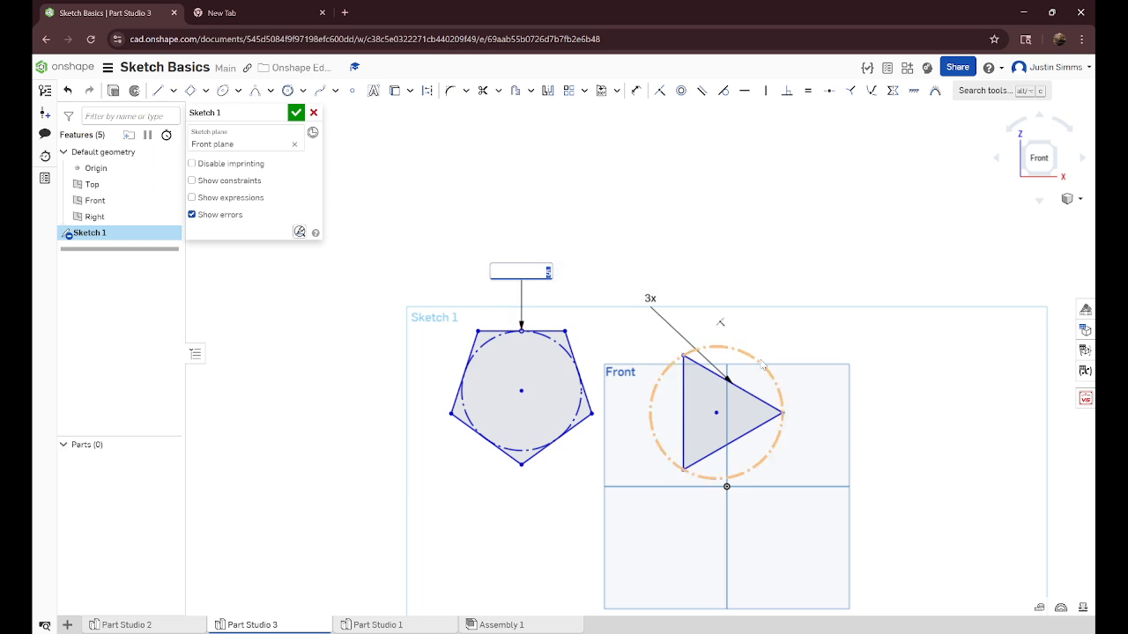
pyautogui.write('8')
pyautogui.press('Return')
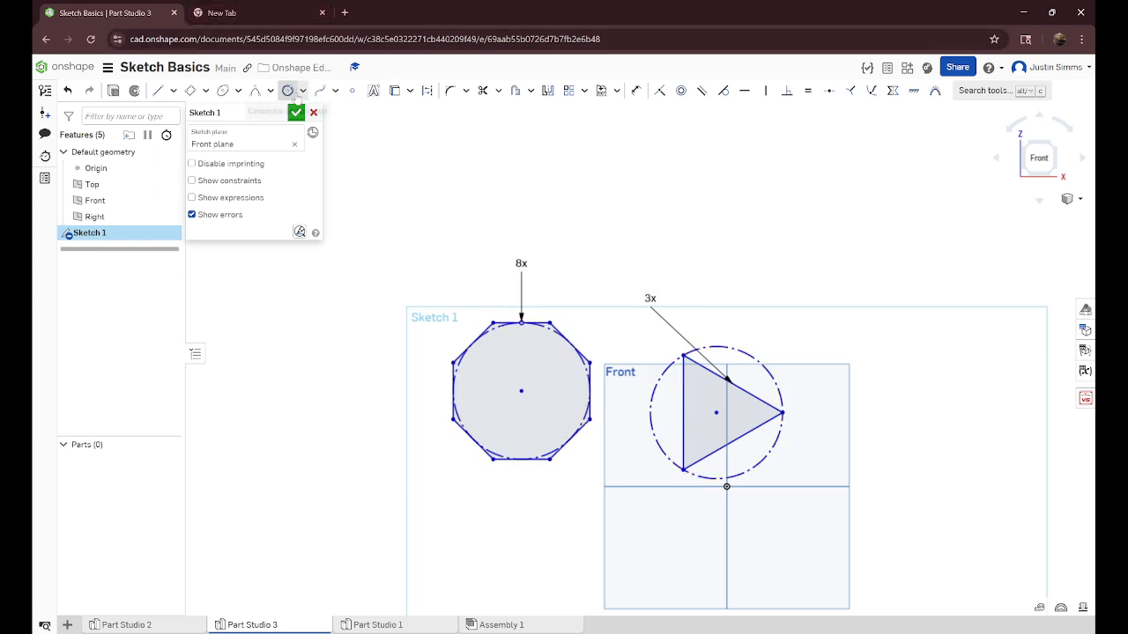
pyautogui.moveTo(373, 193); pyautogui.dragTo(881, 501)
pyautogui.press('Delete')
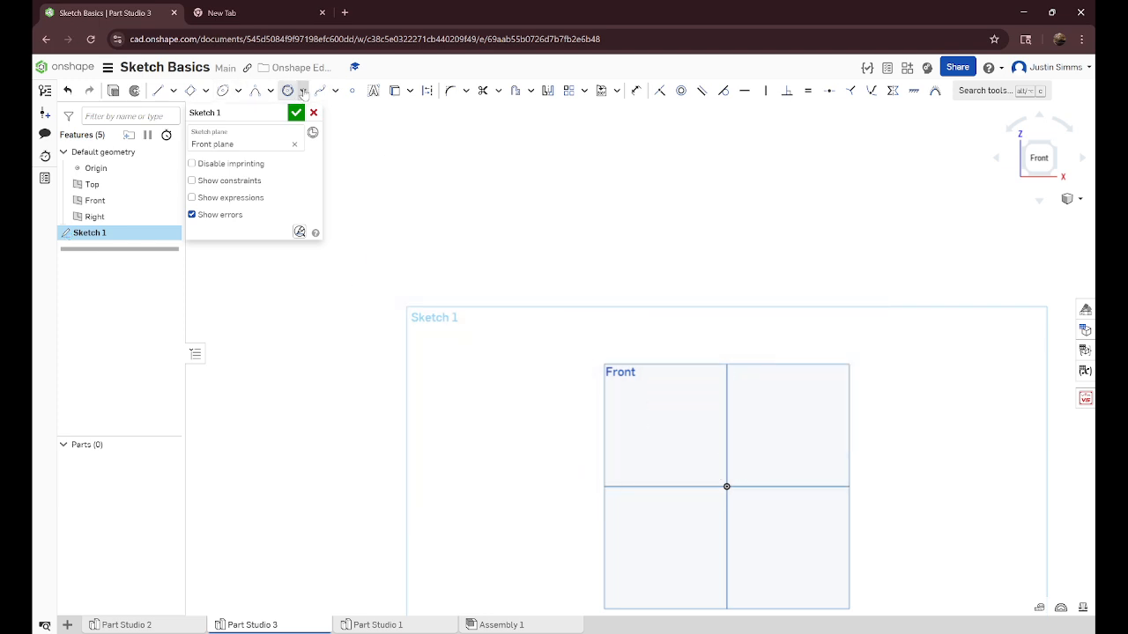
# - Sketch a closed six-point spline above and to the left of the Front plane, ending at its start point
pyautogui.click(335, 89)
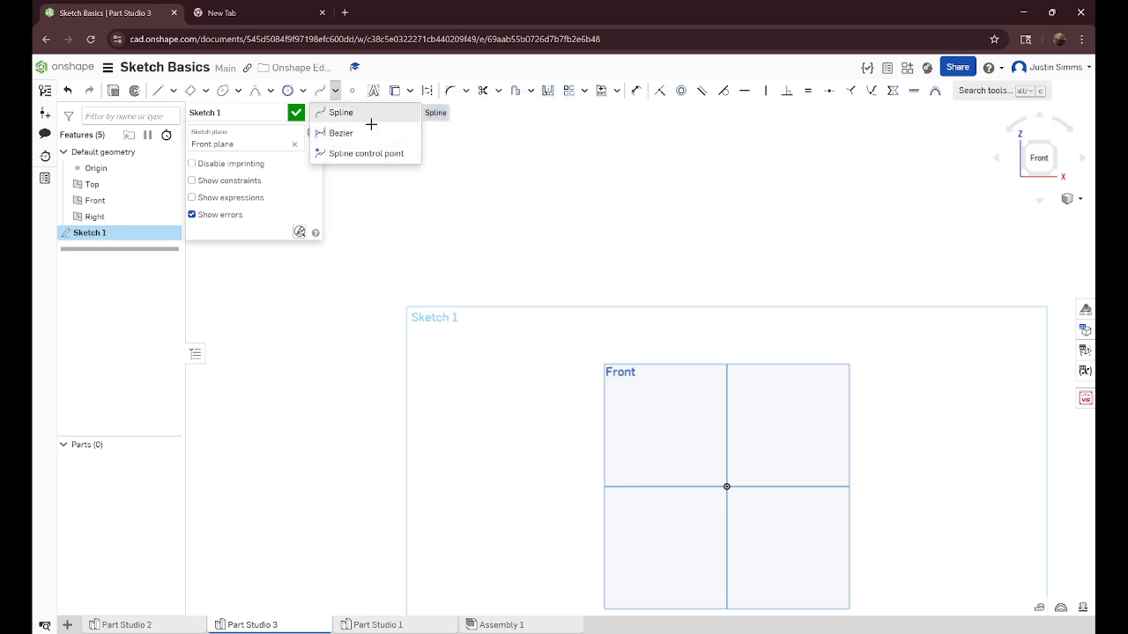
pyautogui.click(371, 125)
pyautogui.click(441, 364)
pyautogui.click(501, 318)
pyautogui.click(602, 344)
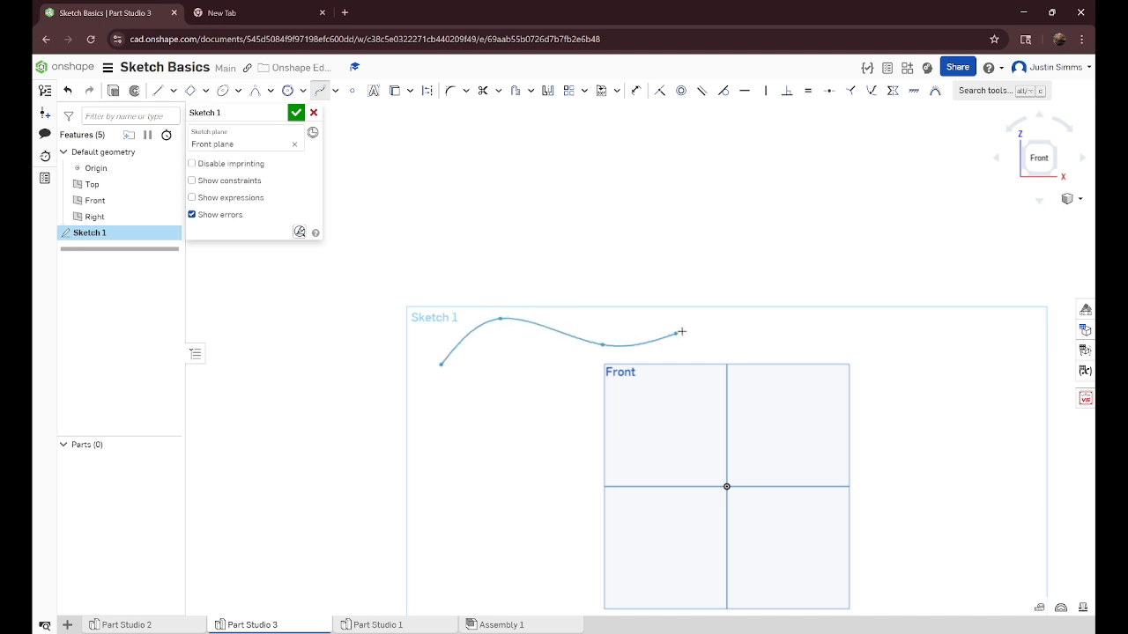
pyautogui.click(745, 270)
pyautogui.click(564, 236)
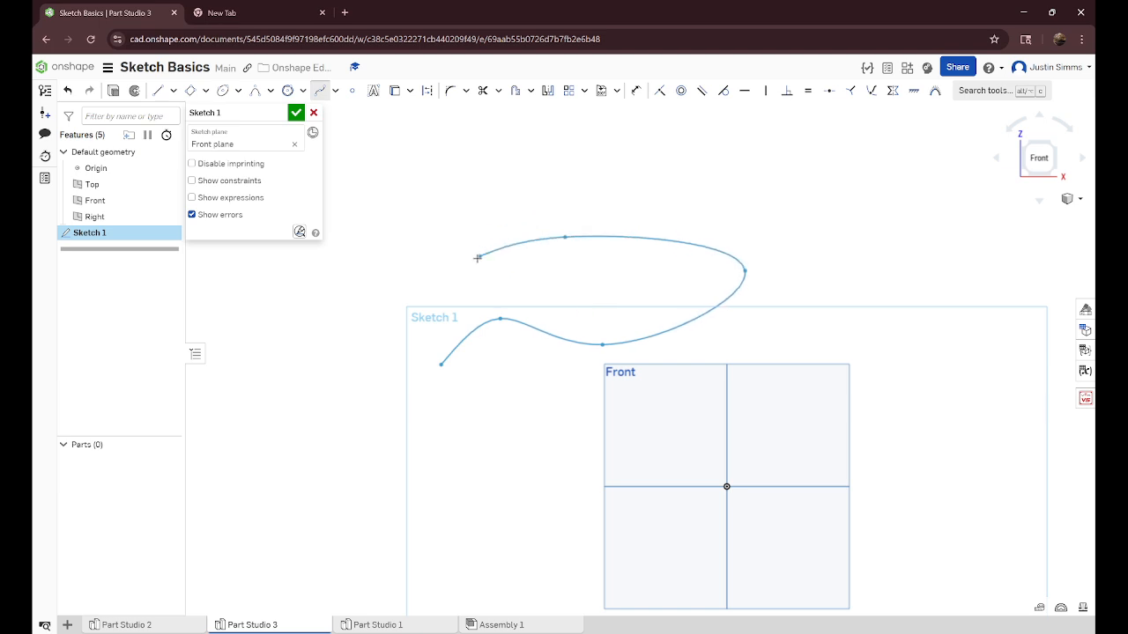
pyautogui.click(470, 258)
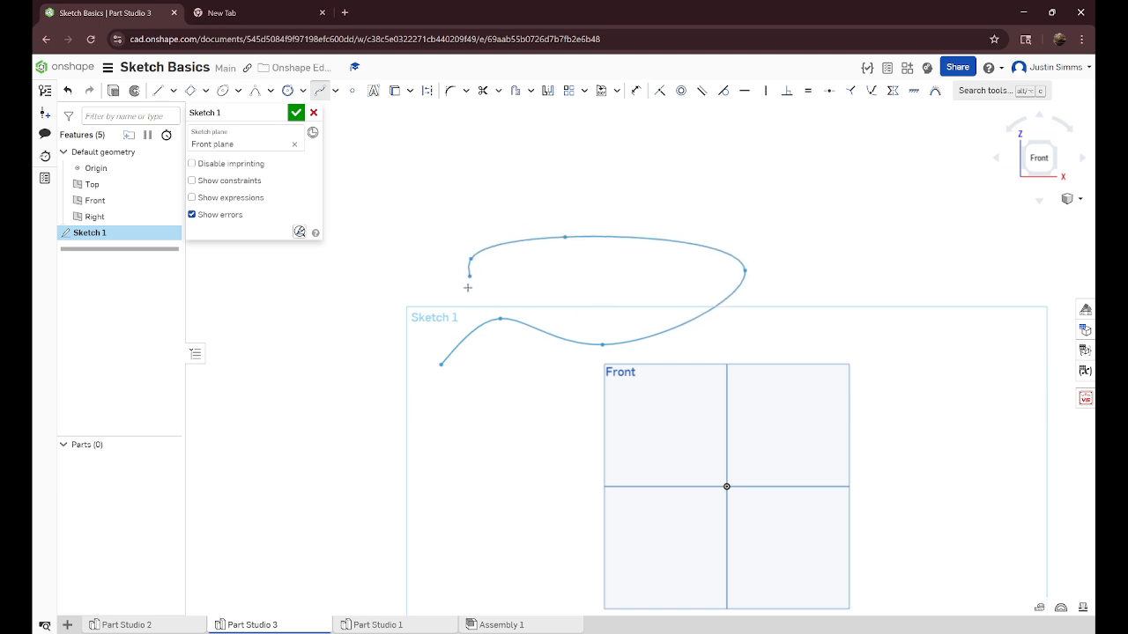
pyautogui.click(440, 365)
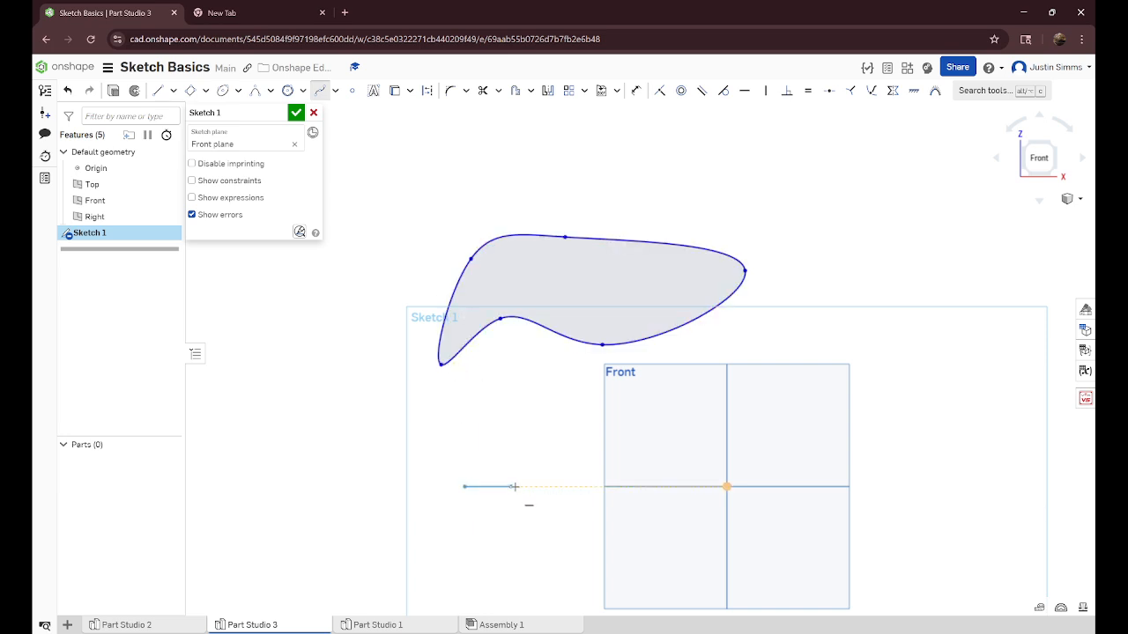
# - Sketch an open three-point spline bulging toward the Front plane from its left, and leave the spline tool
pyautogui.click(538, 455)
pyautogui.click(516, 411)
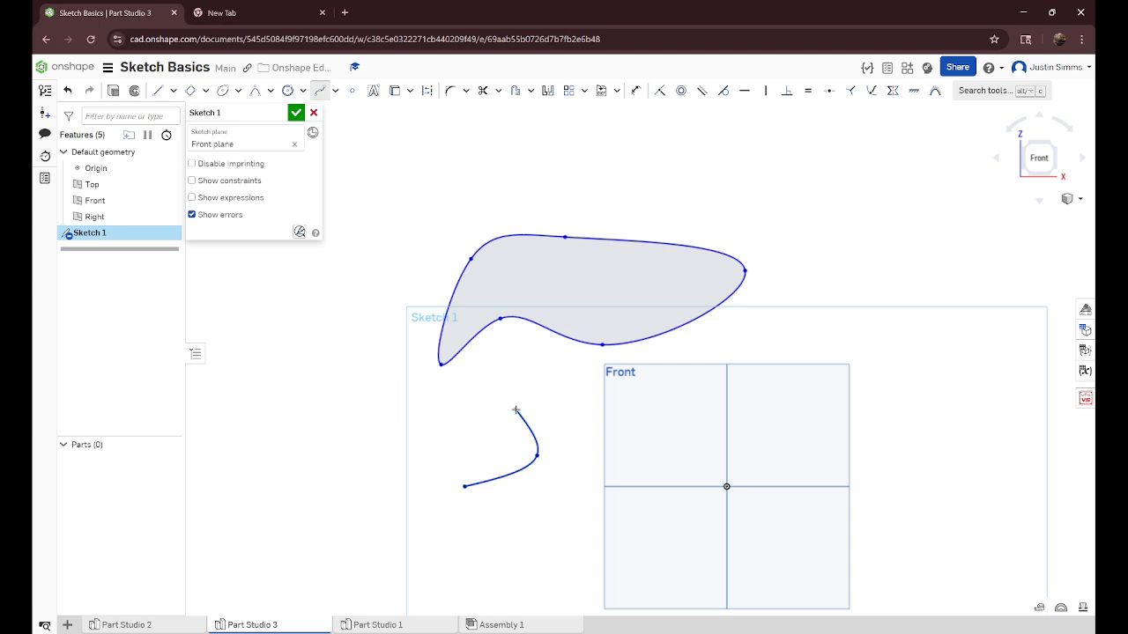
pyautogui.rightClick(554, 384)
pyautogui.click(608, 395)
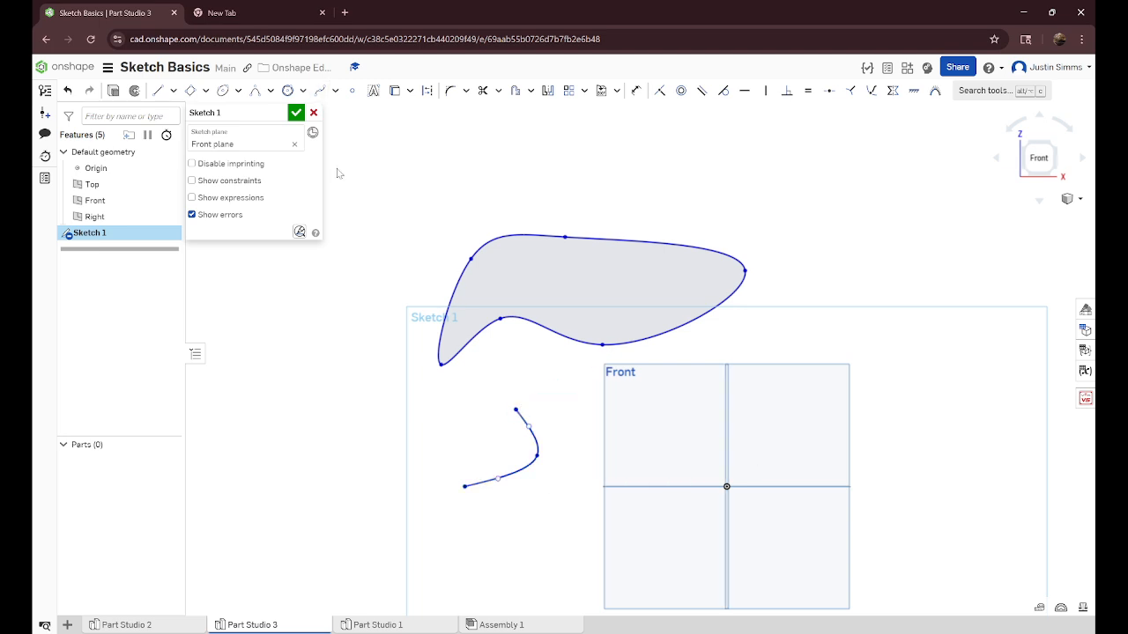
# - Sketch a Bezier curve with seven zigzagging control points above the closed spline, running down to the right
pyautogui.click(335, 90)
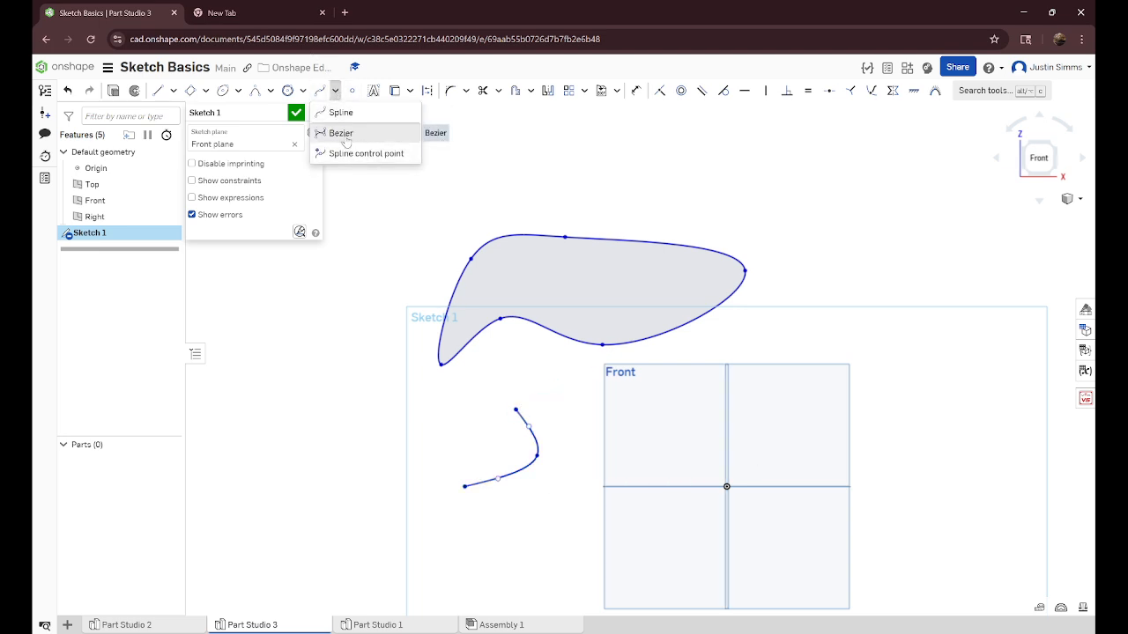
pyautogui.click(339, 133)
pyautogui.click(607, 185)
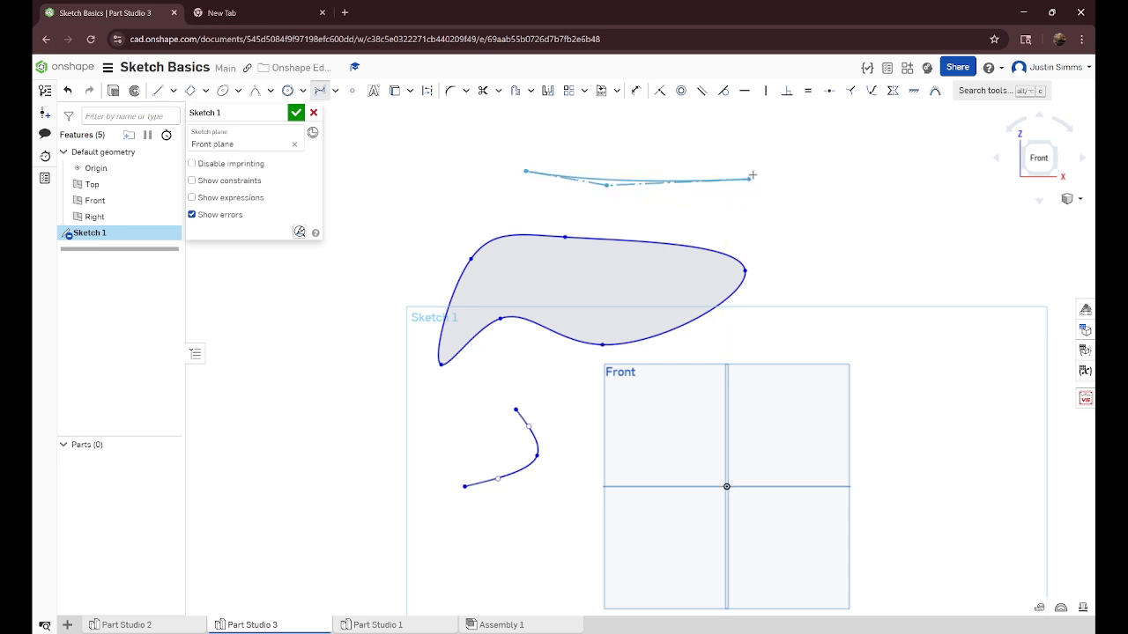
pyautogui.click(758, 159)
pyautogui.click(824, 244)
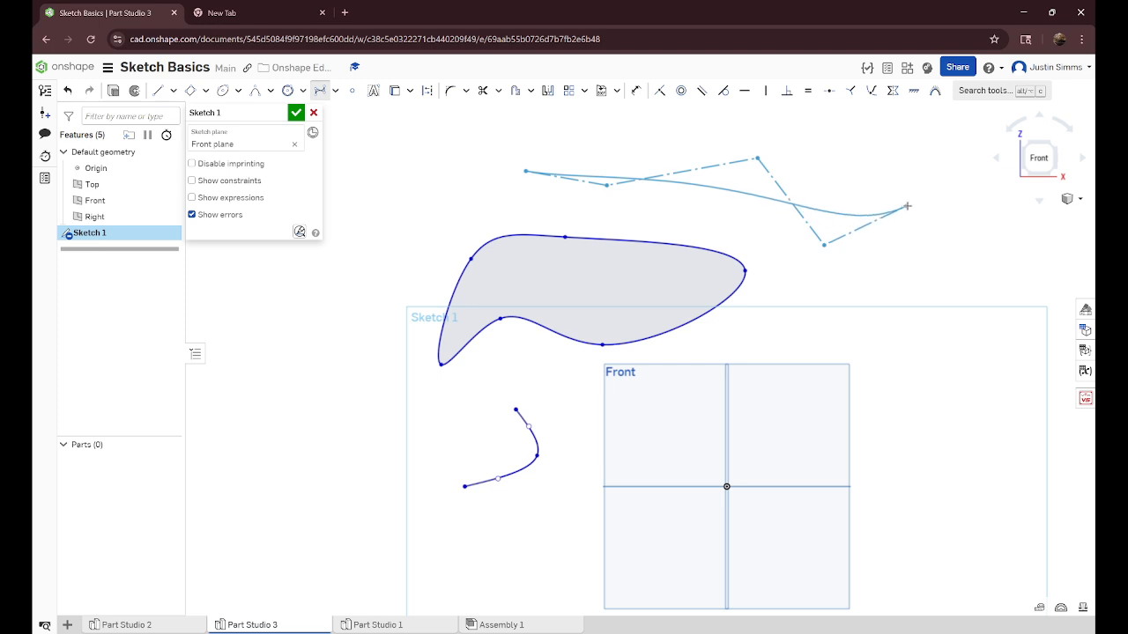
pyautogui.click(912, 204)
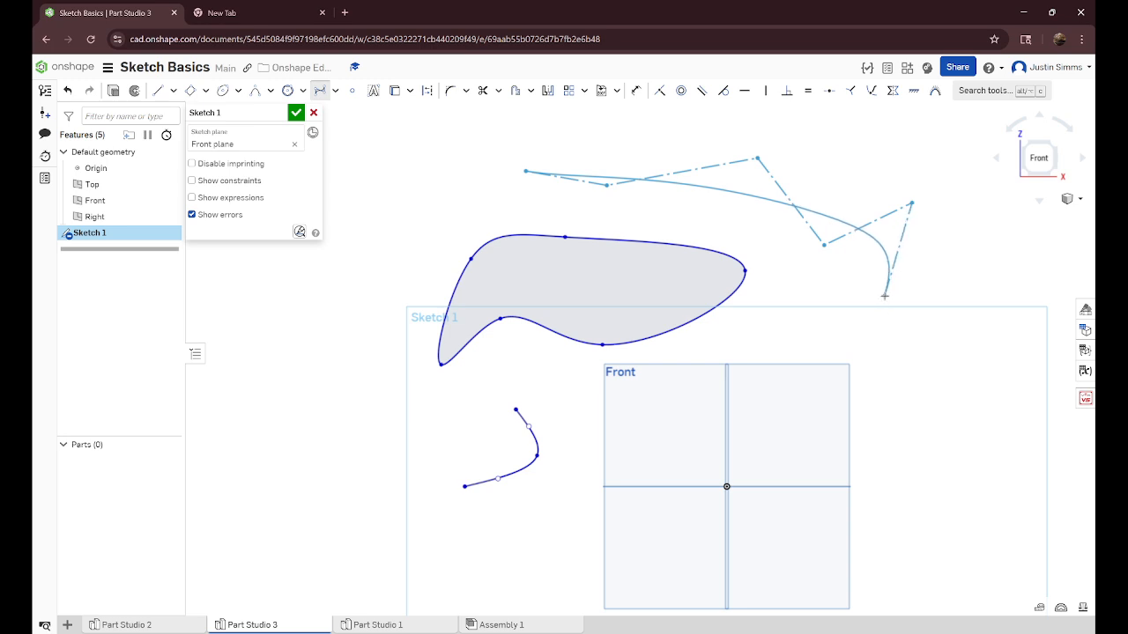
pyautogui.click(885, 296)
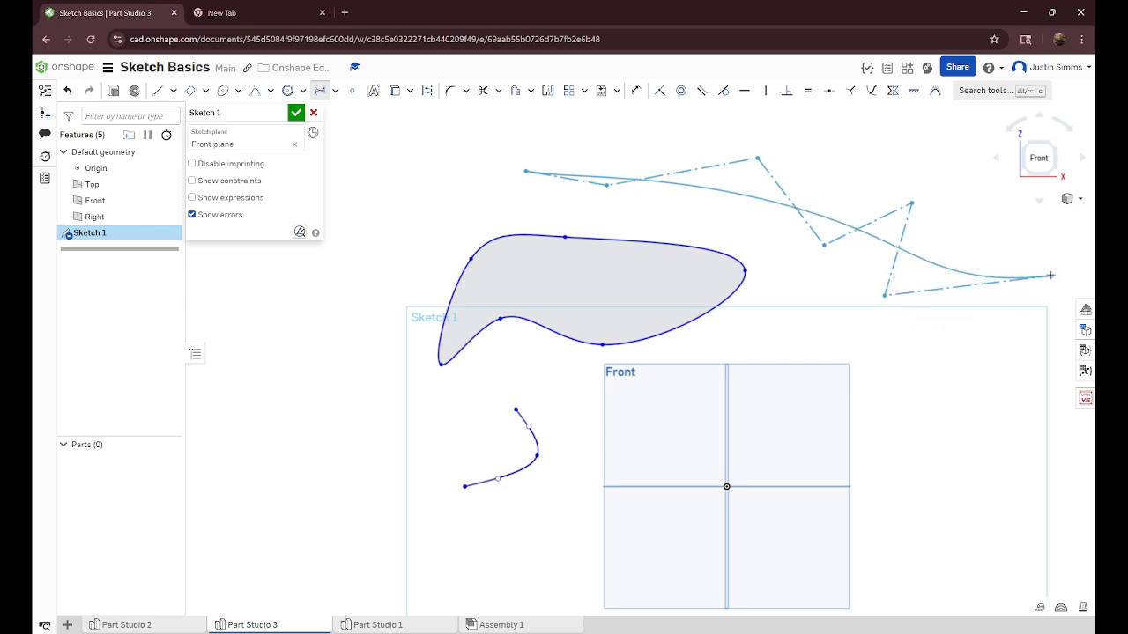
pyautogui.doubleClick(946, 230)
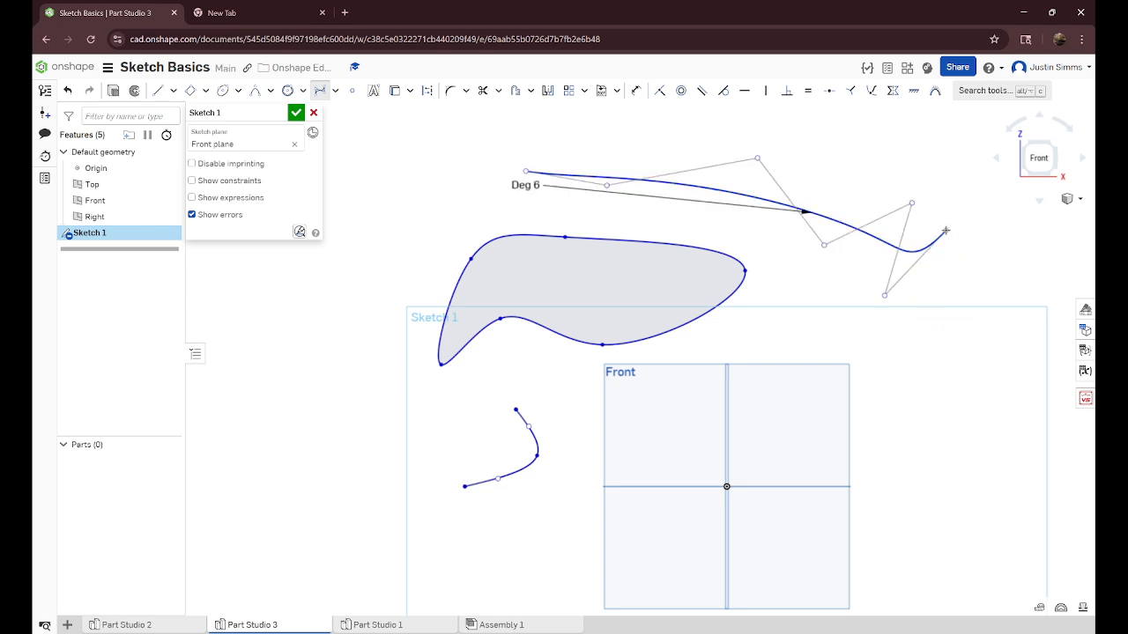
pyautogui.rightClick(625, 131)
pyautogui.click(634, 142)
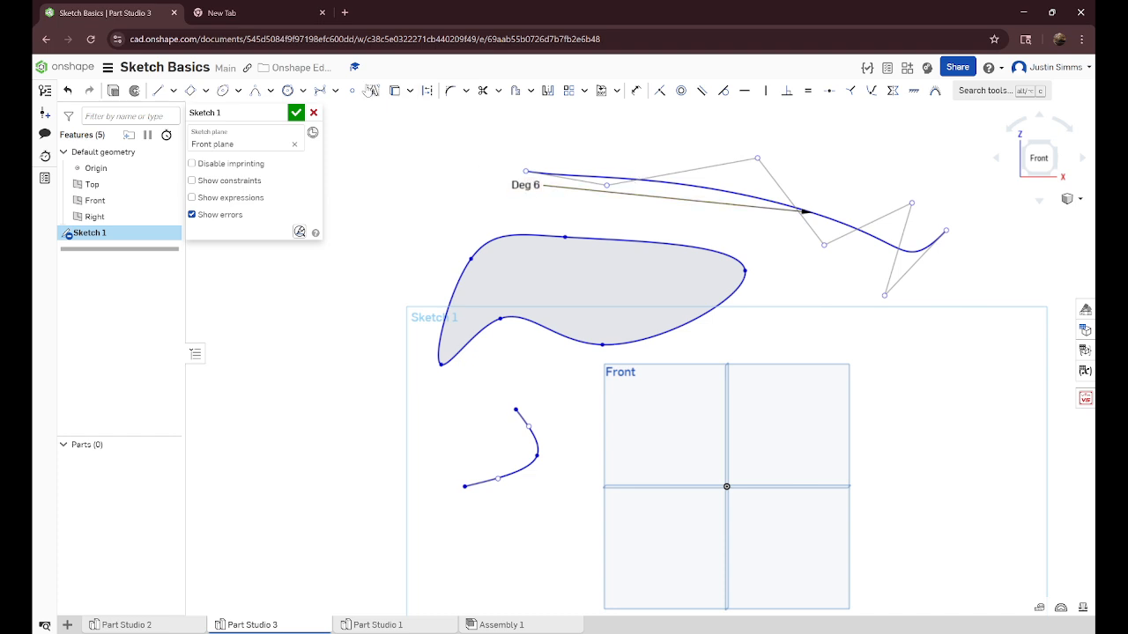
# - Add a spline control point to the closed spline's upper edge and place a sketch point in the Front plane's upper-left quadrant
pyautogui.click(334, 92)
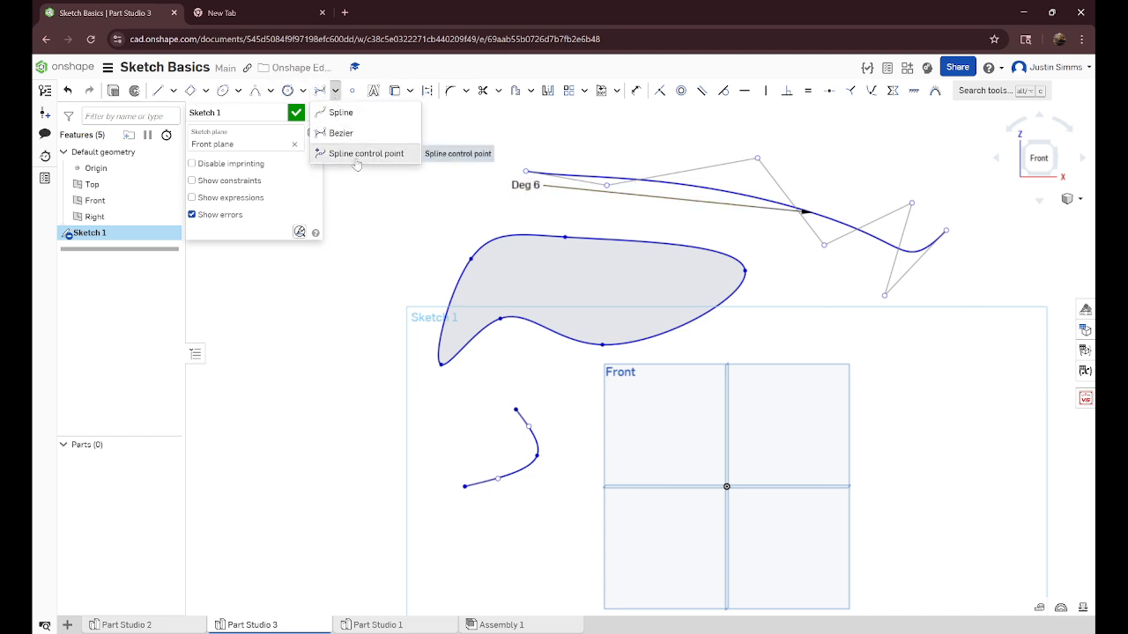
pyautogui.click(353, 153)
pyautogui.click(507, 236)
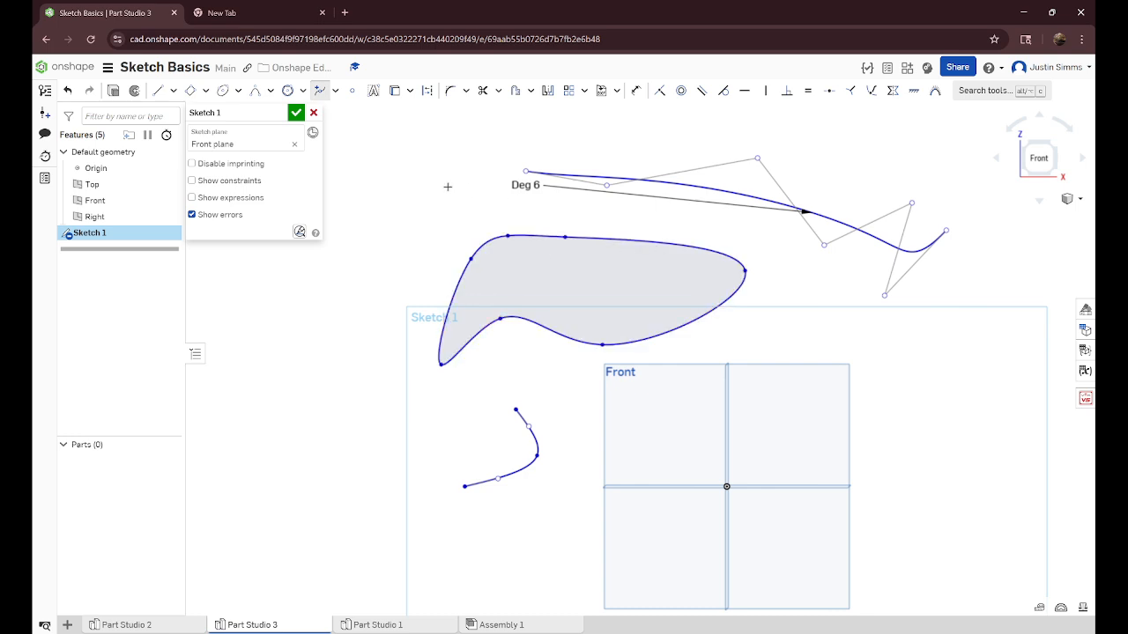
pyautogui.rightClick(448, 187)
pyautogui.click(479, 207)
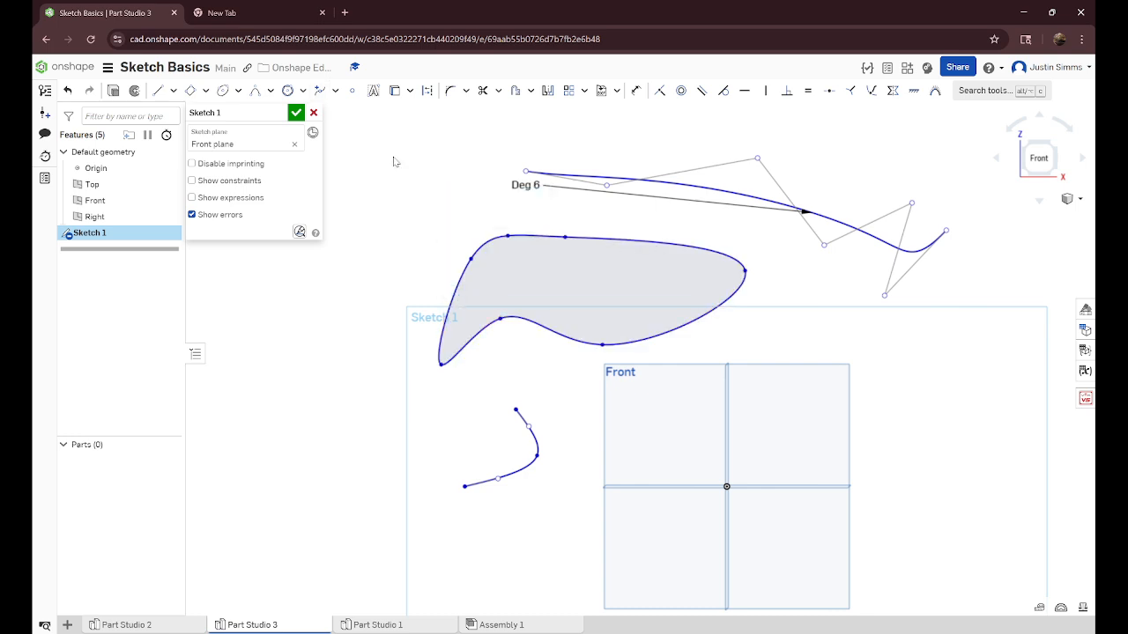
pyautogui.click(352, 91)
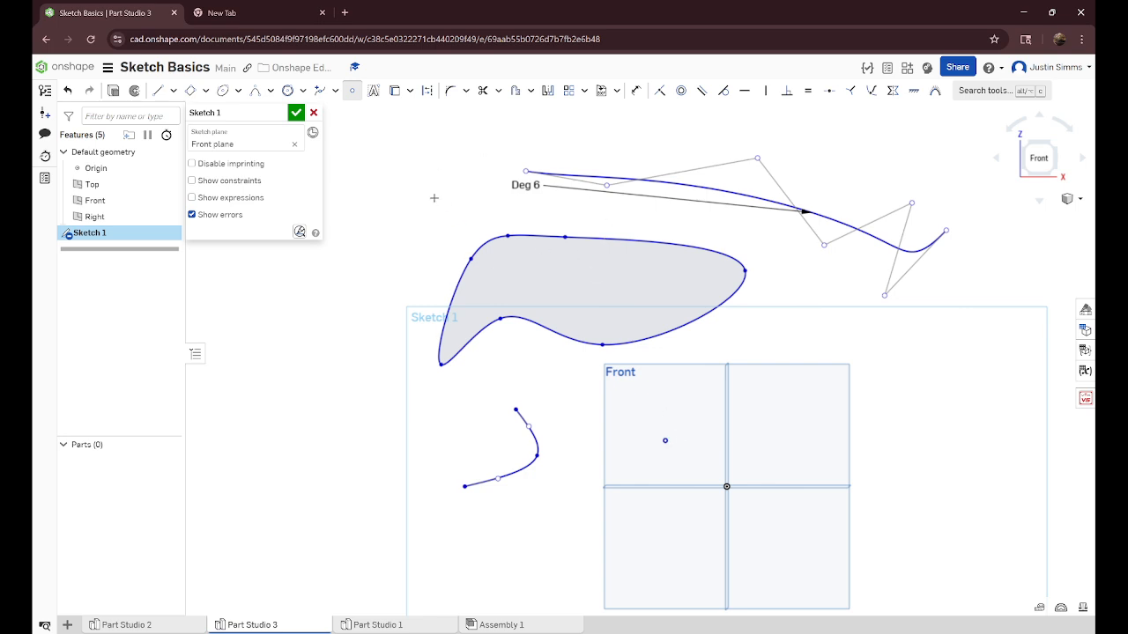
# - Draw a wide rectangular sketch text frame across the origin, mostly over the lower half of the Front plane
pyautogui.click(374, 90)
pyautogui.moveTo(583, 476); pyautogui.dragTo(795, 560)
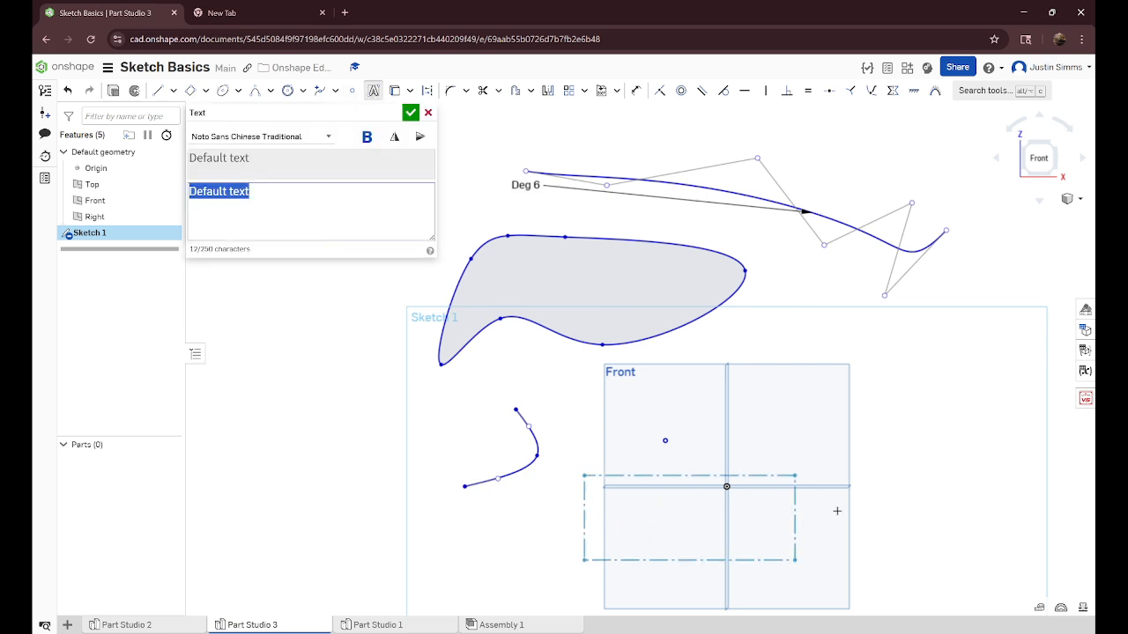
# - Try the bold, horizontal flip and vertical flip options on the default text
pyautogui.click(327, 138)
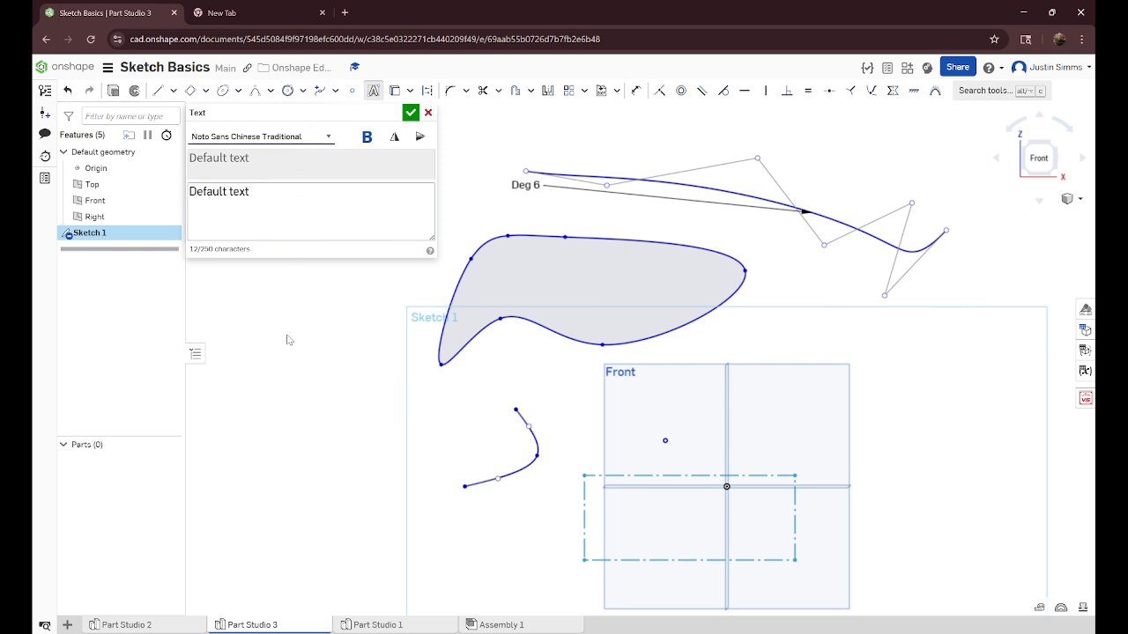
pyautogui.click(369, 139)
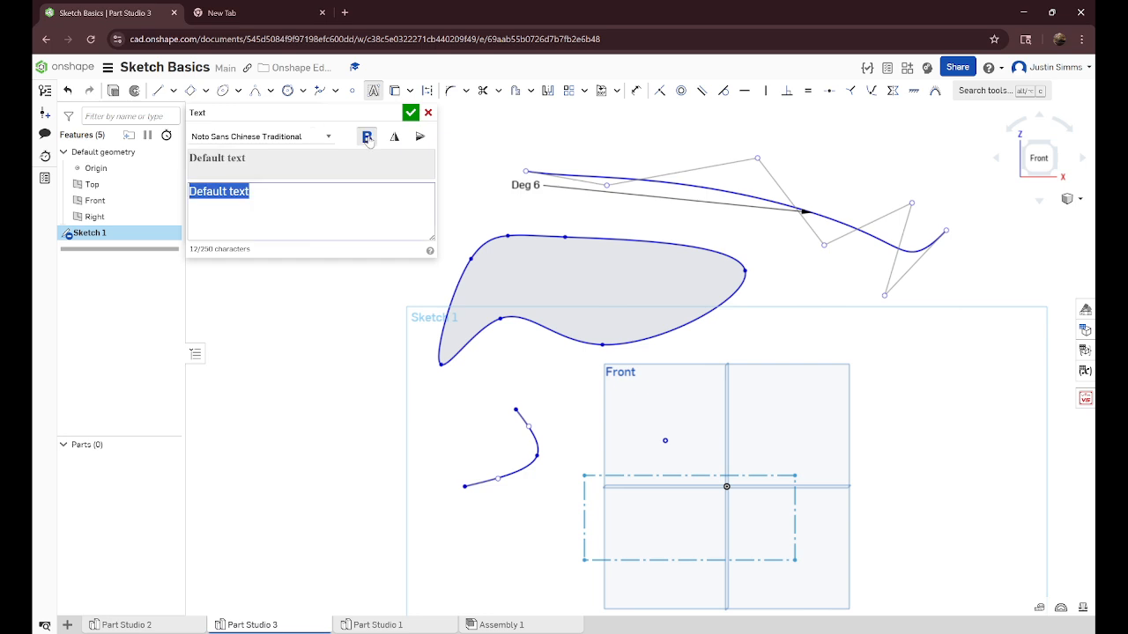
pyautogui.click(370, 140)
pyautogui.click(398, 141)
pyautogui.click(398, 141)
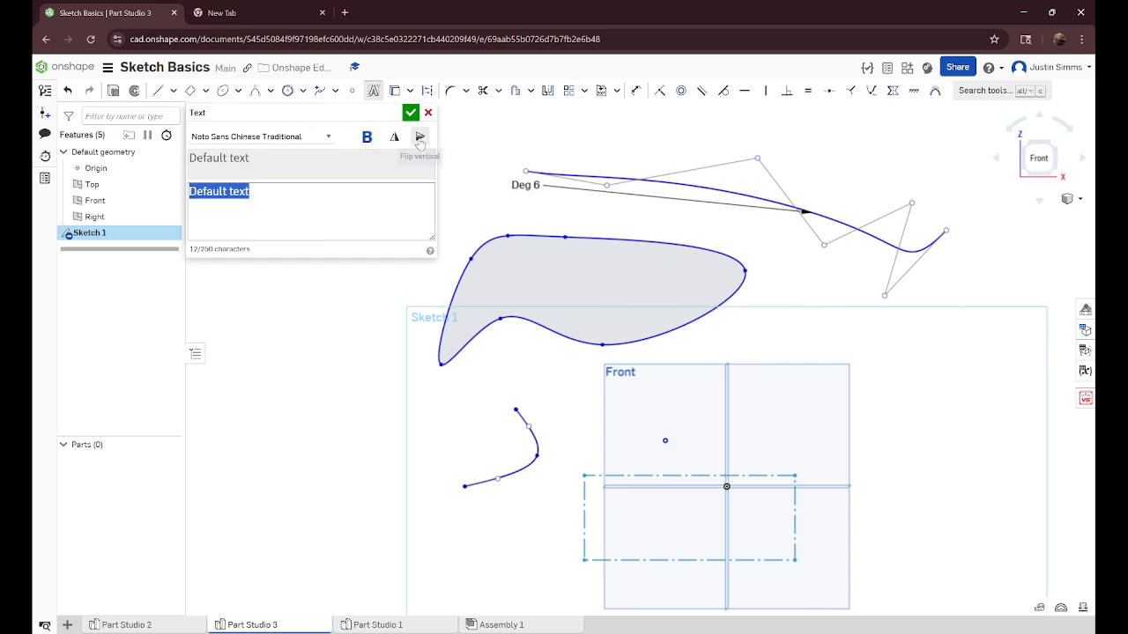
pyautogui.click(423, 142)
pyautogui.click(398, 142)
pyautogui.click(423, 141)
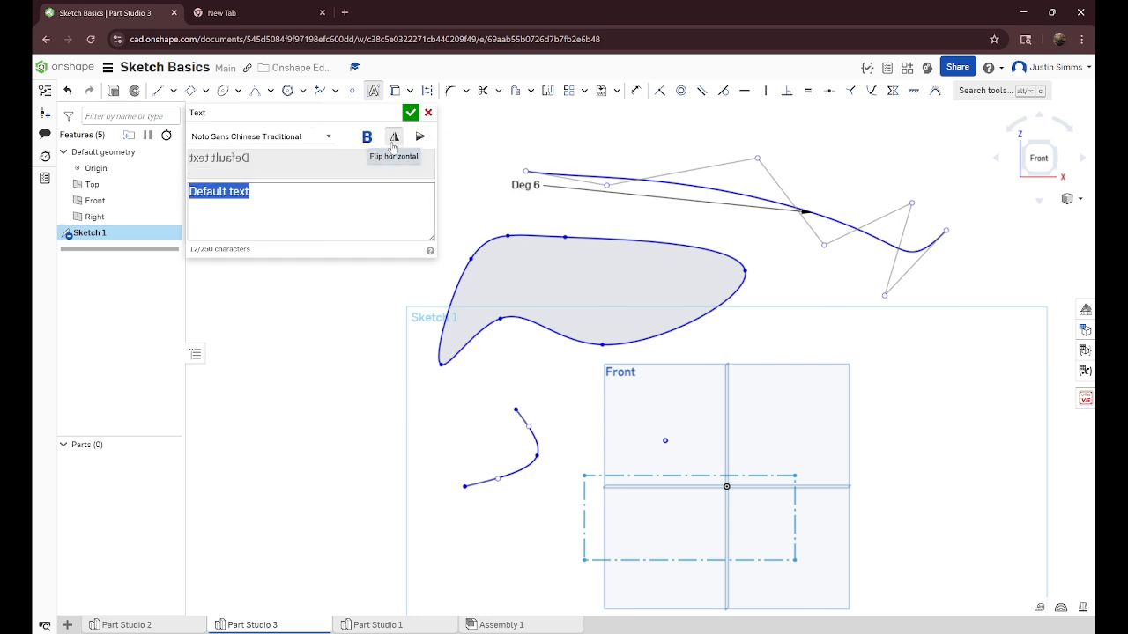
pyautogui.click(394, 140)
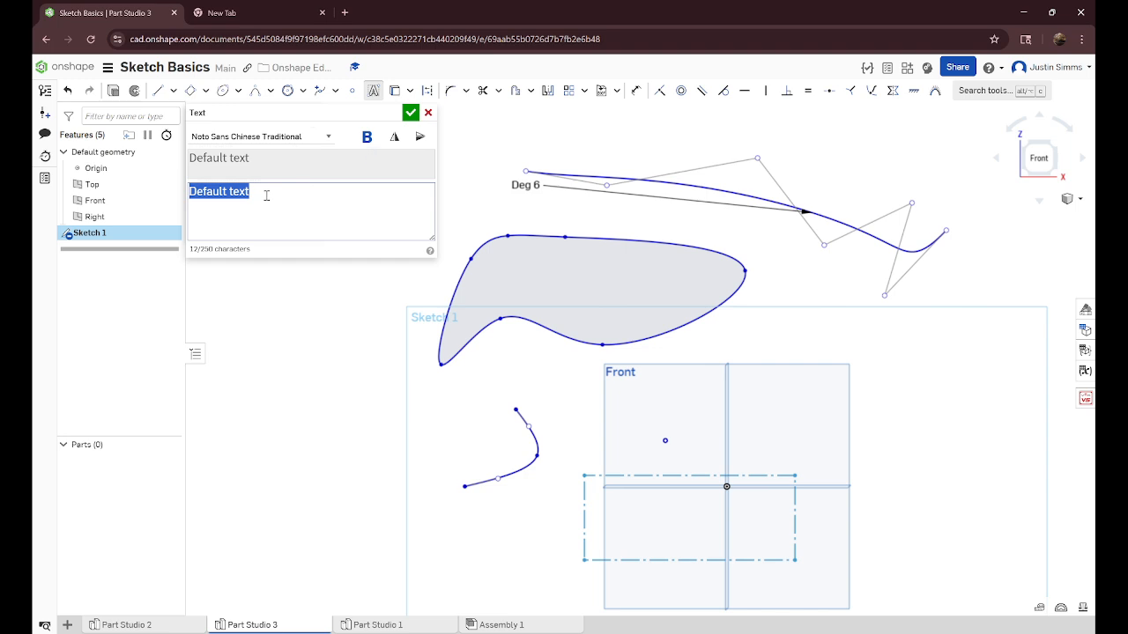
# - Set the sketch text to "Howdy!" and move the placed text slightly upward
pyautogui.write('Howdy!')
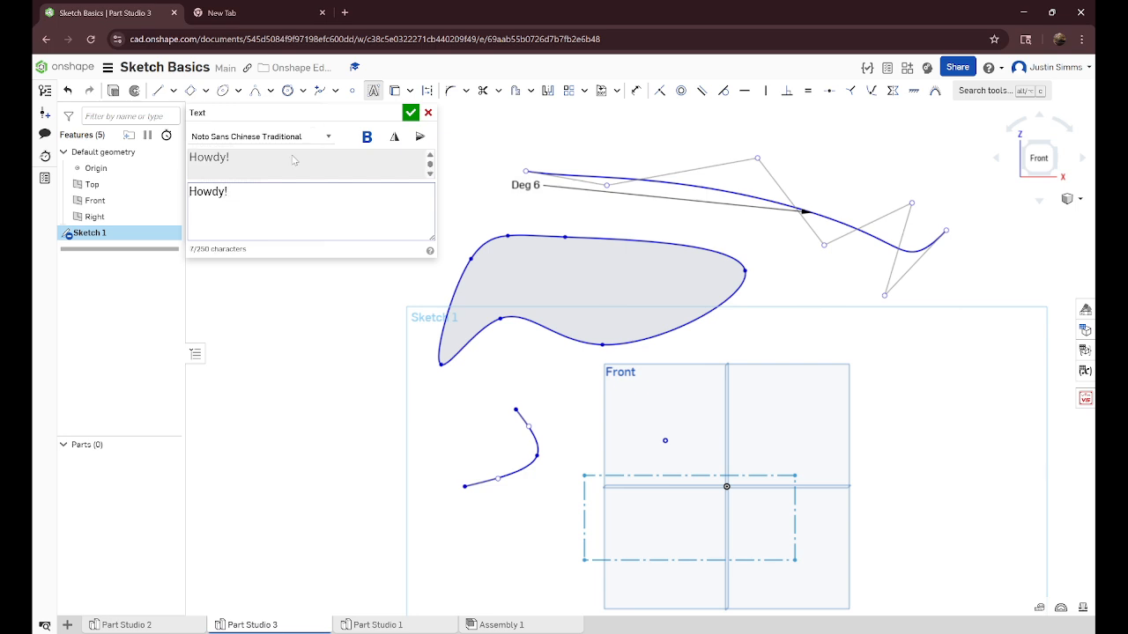
pyautogui.click(410, 112)
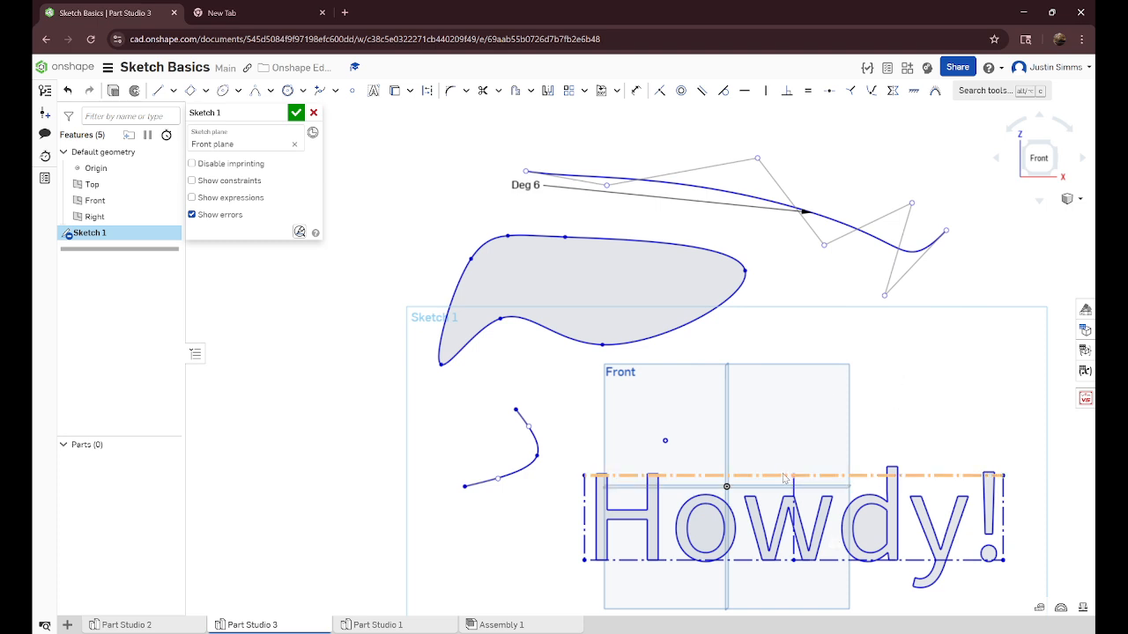
pyautogui.moveTo(796, 481); pyautogui.dragTo(789, 452)
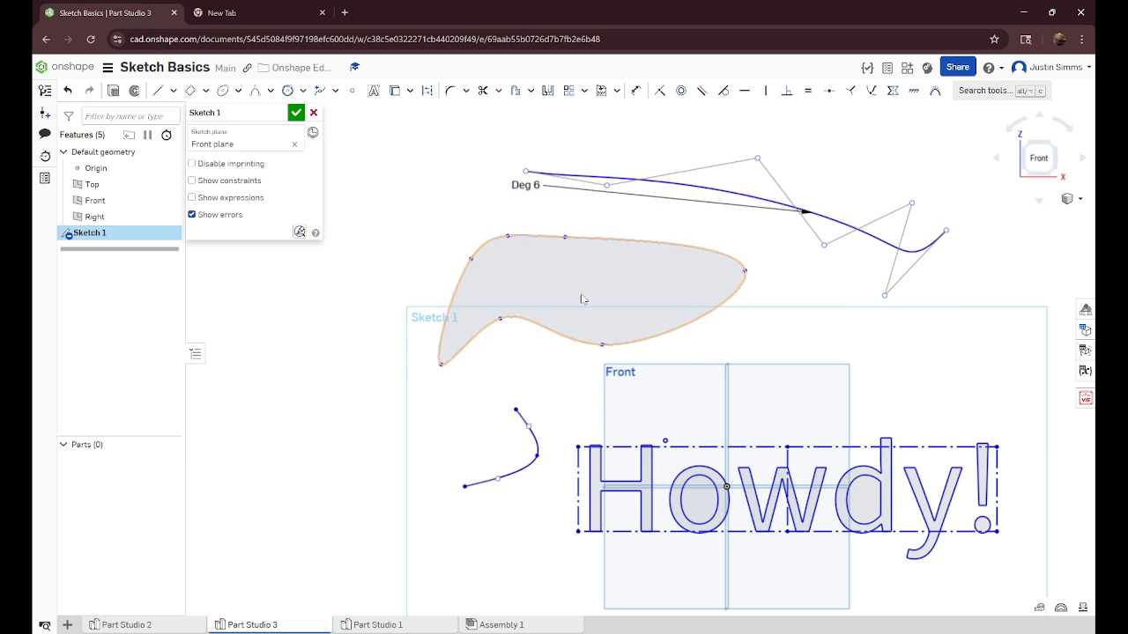
# - Delete both splines, the Bezier curve, the point and the text from the sketch
pyautogui.scroll(3, 709, 379)
pyautogui.scroll(-5, 712, 371)
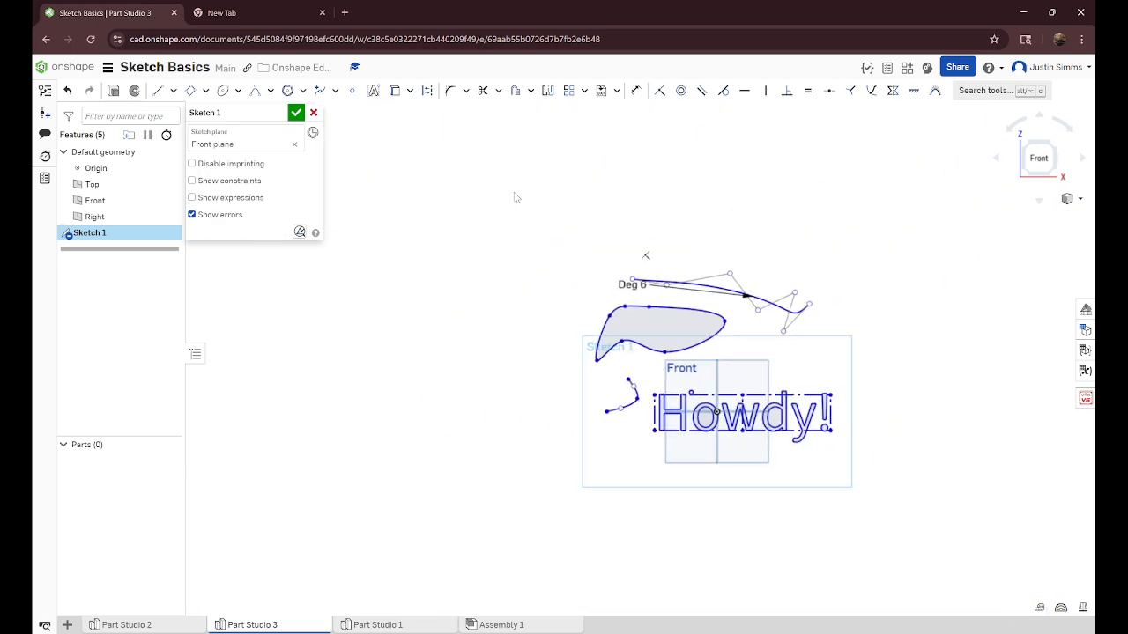
pyautogui.moveTo(516, 194)
pyautogui.mouseDown()
pyautogui.moveTo(693, 280)
pyautogui.moveTo(915, 505)
pyautogui.mouseUp()
pyautogui.press('Delete')
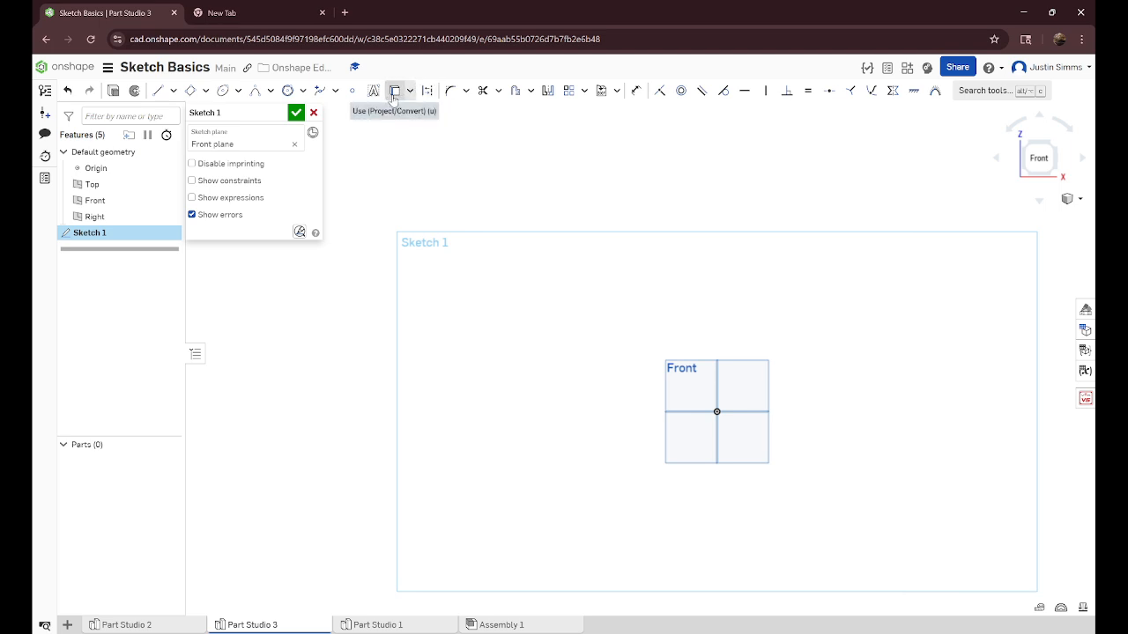
# - Draw a closed four-sided outline of construction lines around the upper Front plane, about 7.7 in wide and 5.1 in high
pyautogui.press('f')
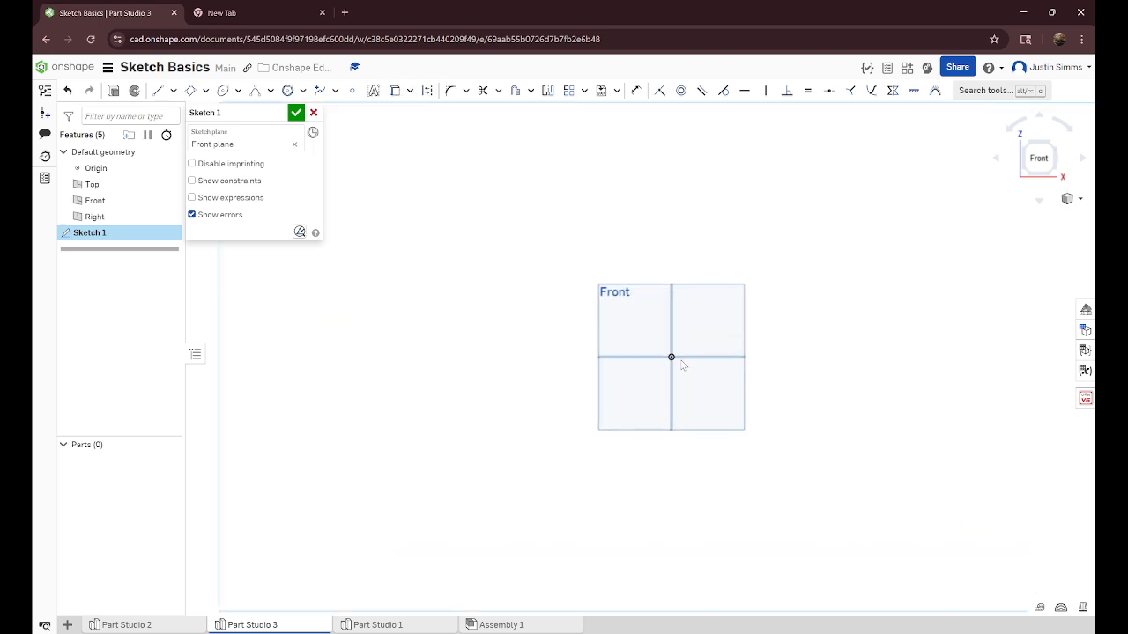
pyautogui.scroll(1, 725, 251)
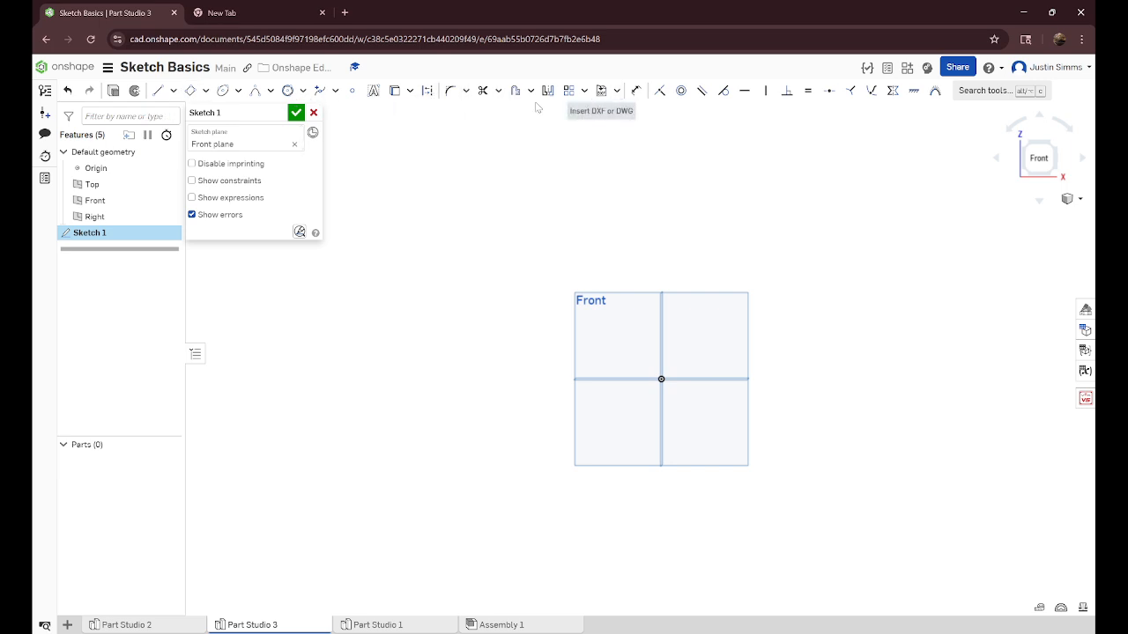
pyautogui.click(157, 90)
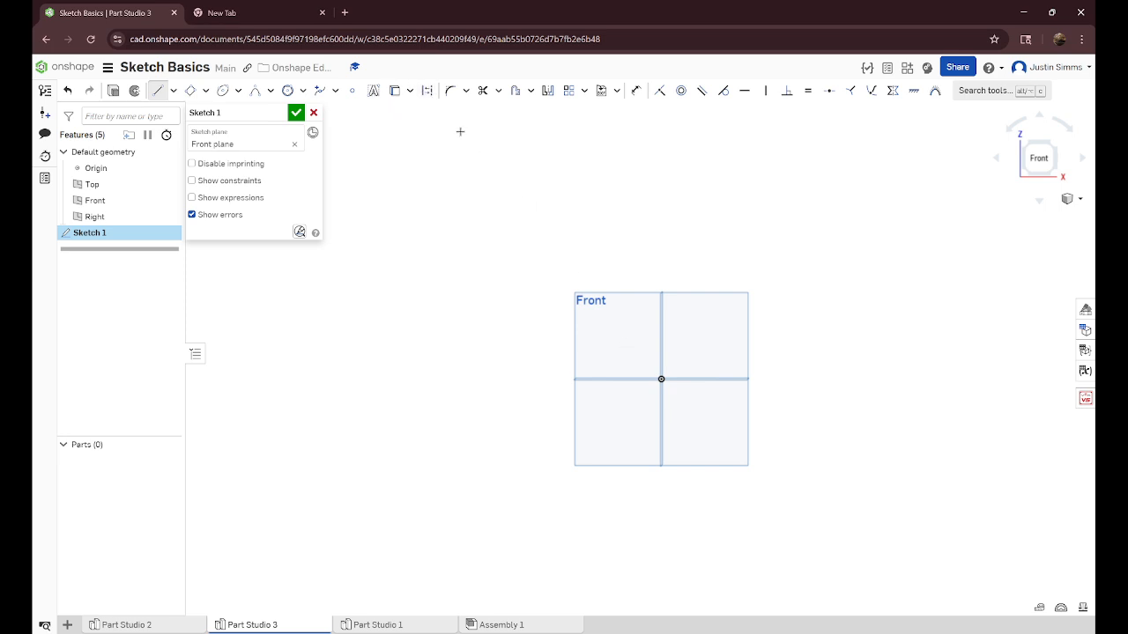
pyautogui.click(564, 250)
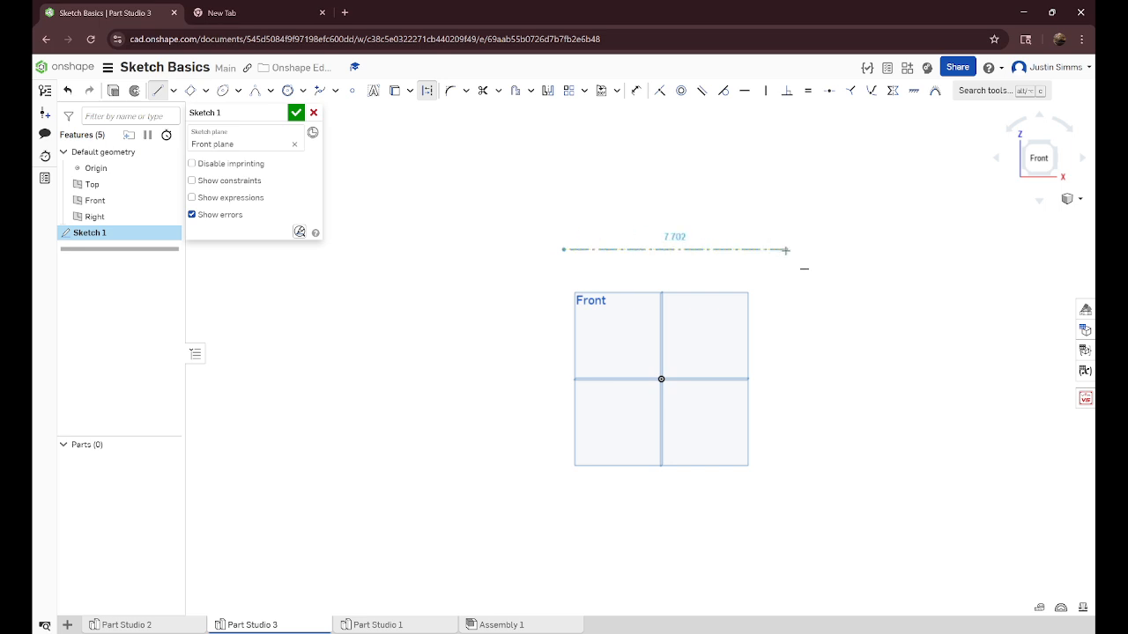
pyautogui.click(786, 250)
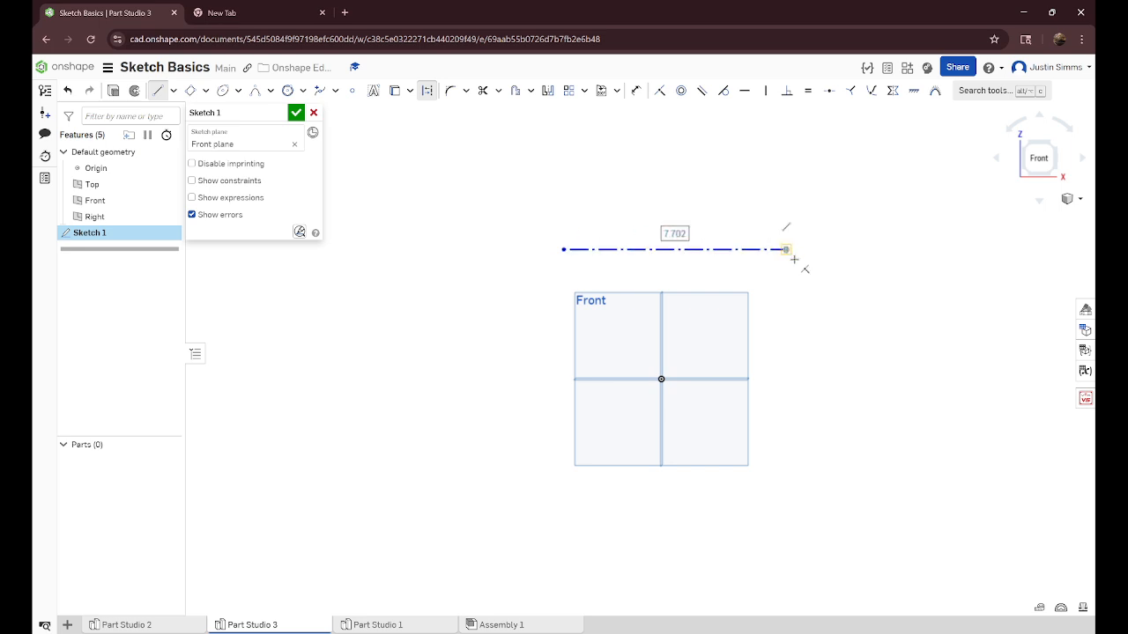
pyautogui.click(785, 398)
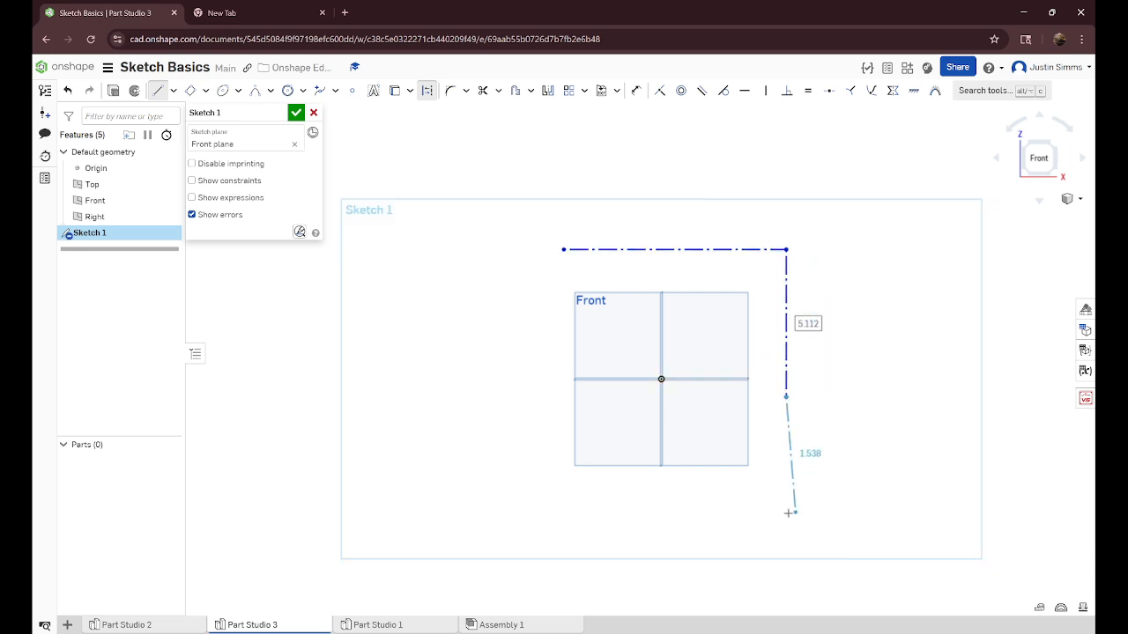
pyautogui.click(546, 397)
pyautogui.click(564, 250)
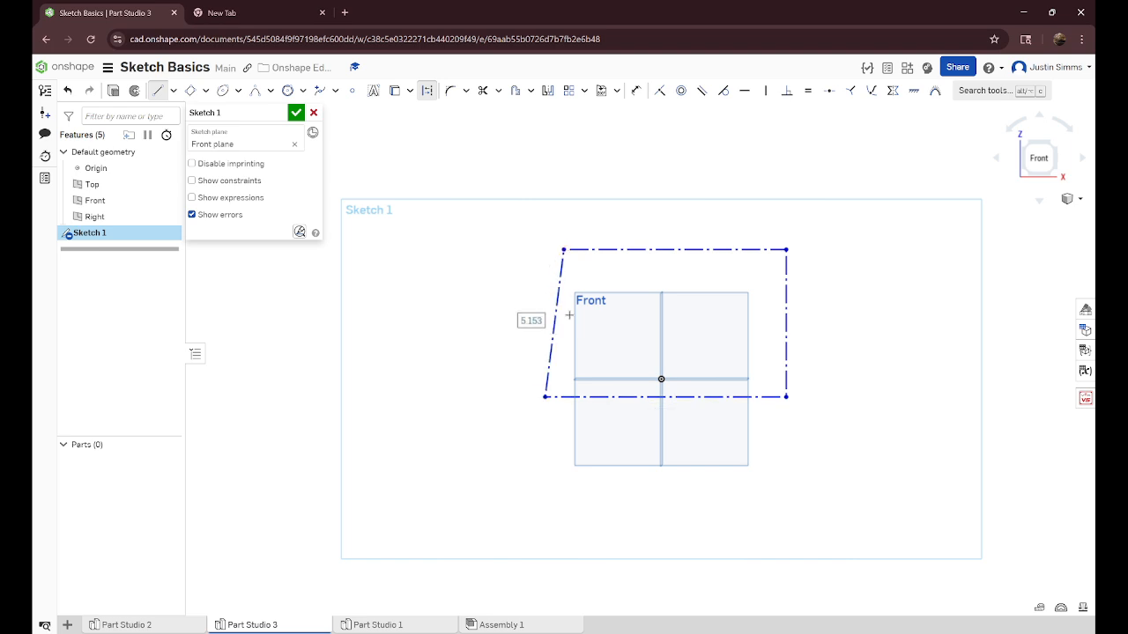
pyautogui.rightClick(620, 181)
pyautogui.click(665, 191)
pyautogui.rightClick(648, 193)
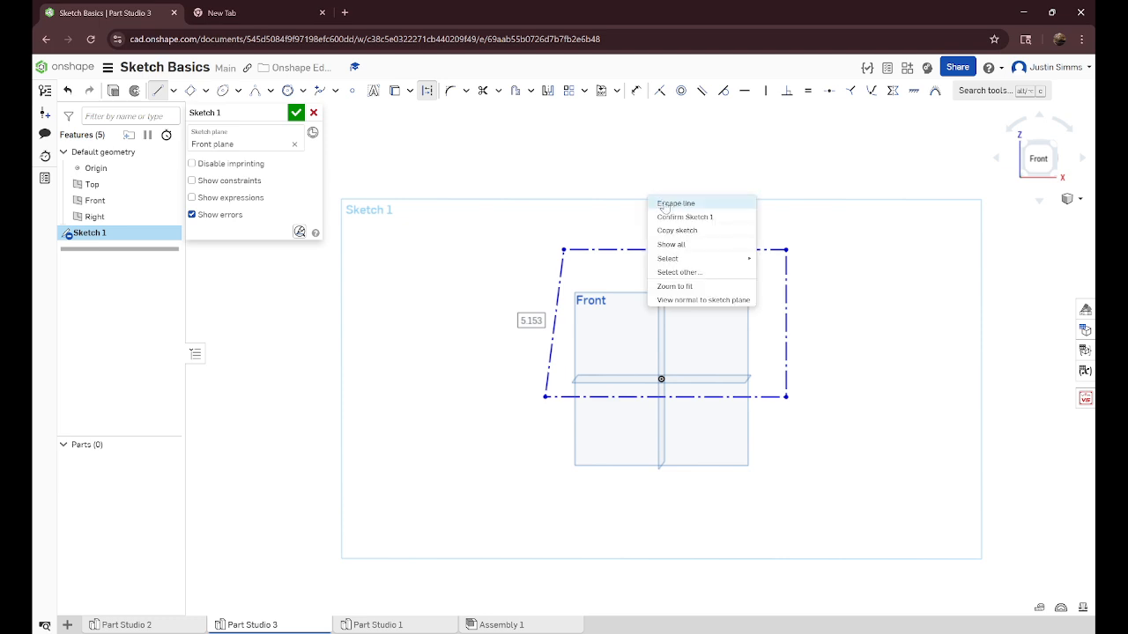
pyautogui.click(659, 202)
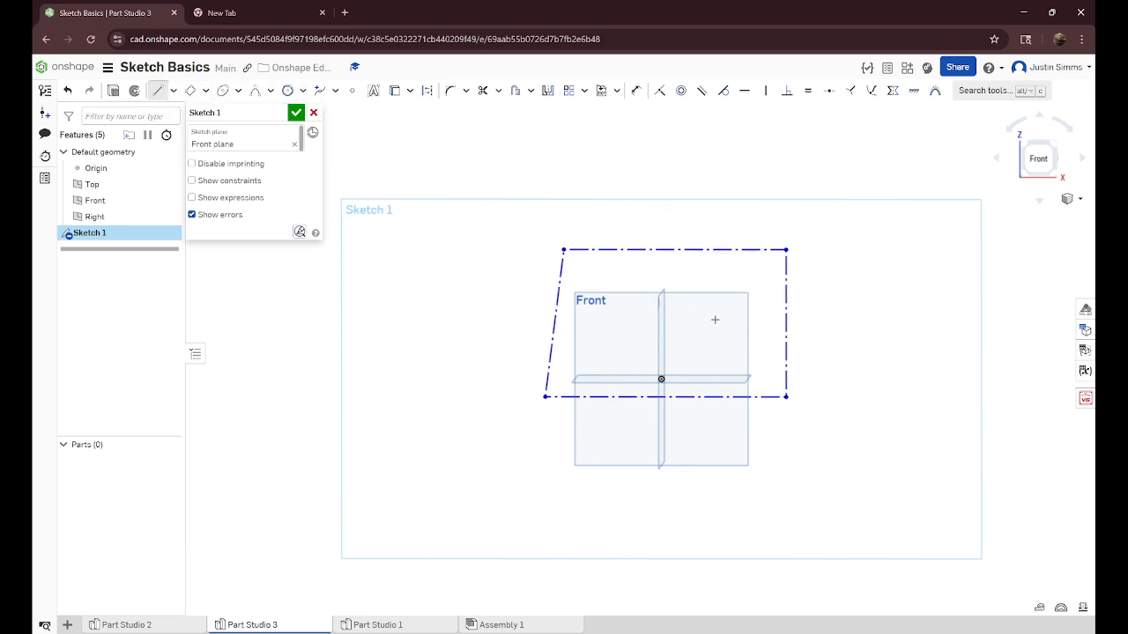
# - Draw a closed four-sided outline of solid lines, about 6.3 by 4.1 in, overlapping the construction outline's upper-left corner
pyautogui.click(519, 309)
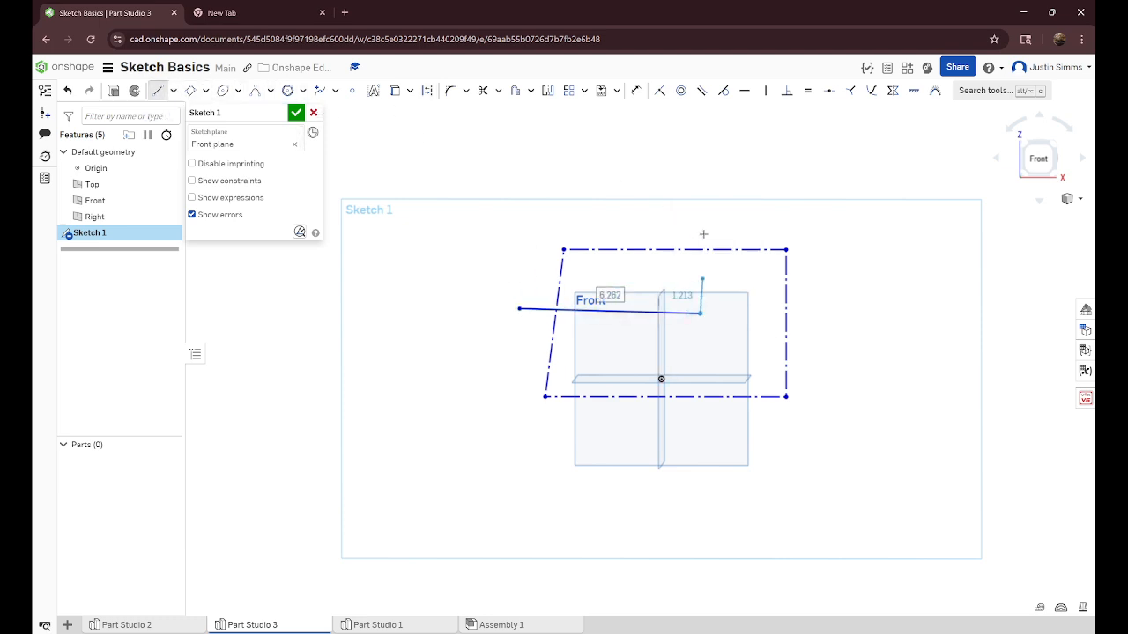
pyautogui.click(701, 313)
pyautogui.click(701, 201)
pyautogui.click(525, 192)
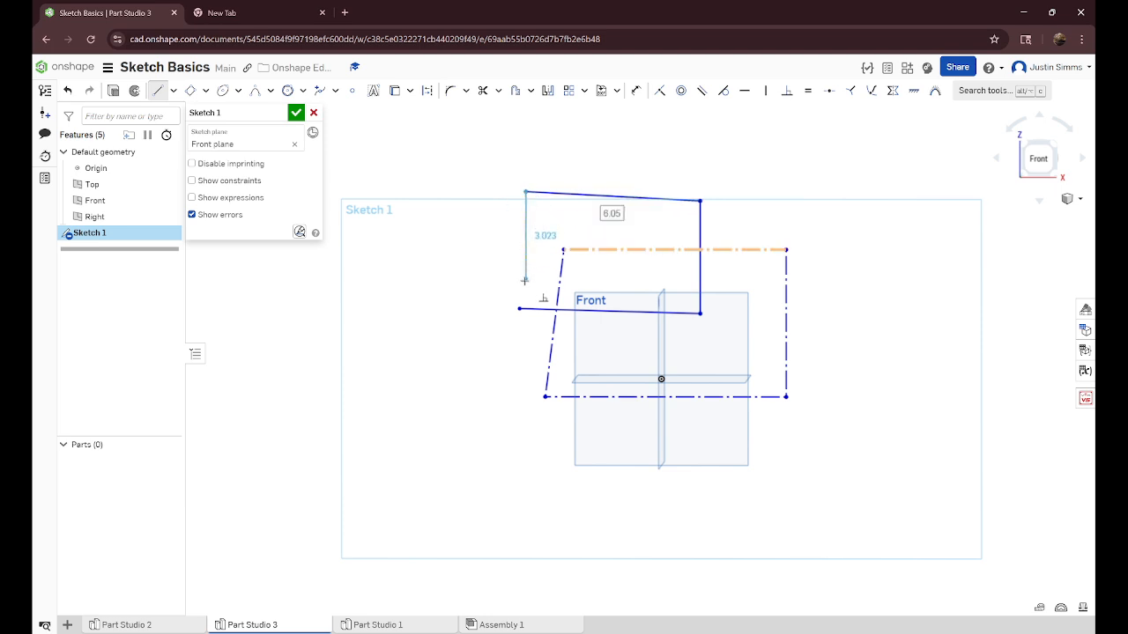
pyautogui.click(518, 308)
pyautogui.rightClick(631, 163)
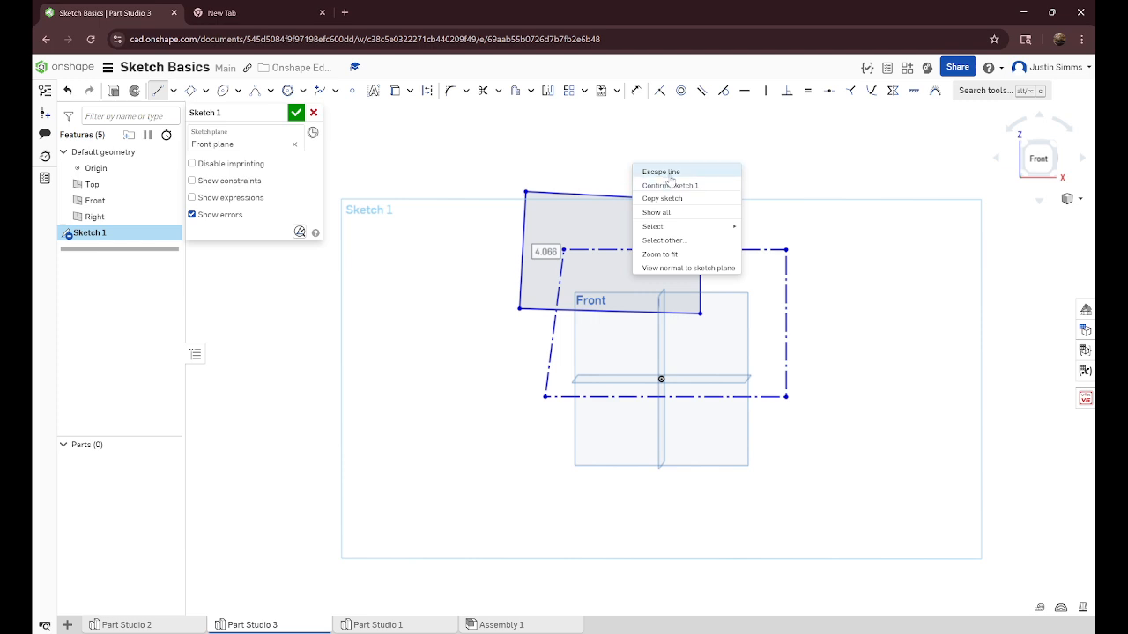
pyautogui.click(665, 174)
# - Move the construction outline's upper-right corner outward and slightly down, and draw a horizontal solid line about 3.7 in long from it
pyautogui.moveTo(789, 258); pyautogui.dragTo(811, 269)
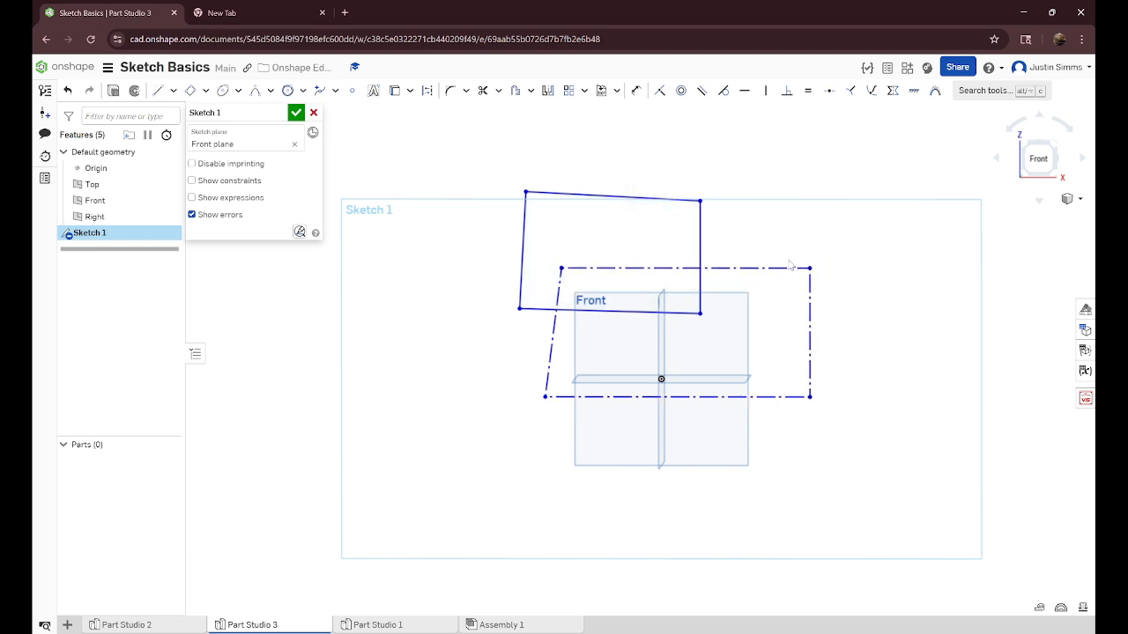
pyautogui.click(158, 89)
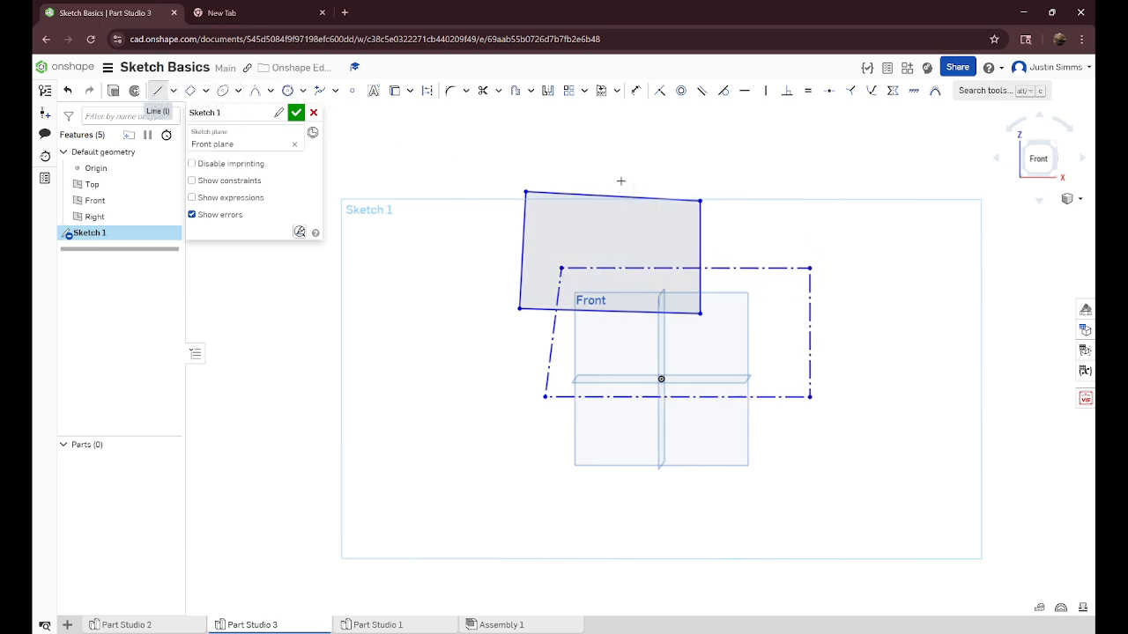
pyautogui.click(810, 267)
pyautogui.click(916, 268)
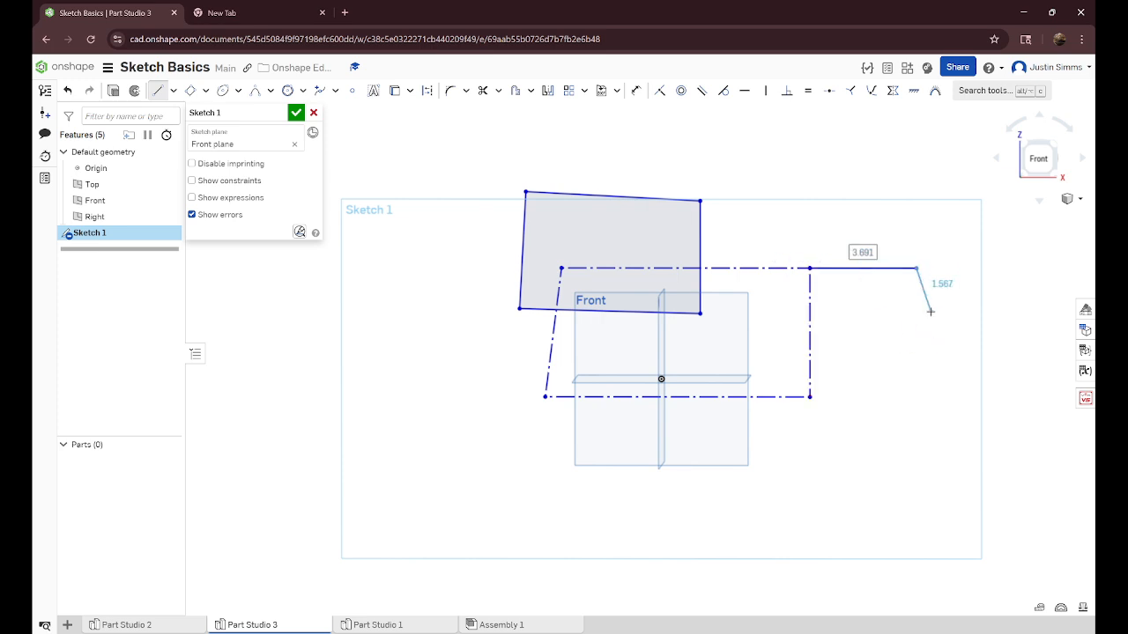
pyautogui.rightClick(931, 311)
pyautogui.click(936, 328)
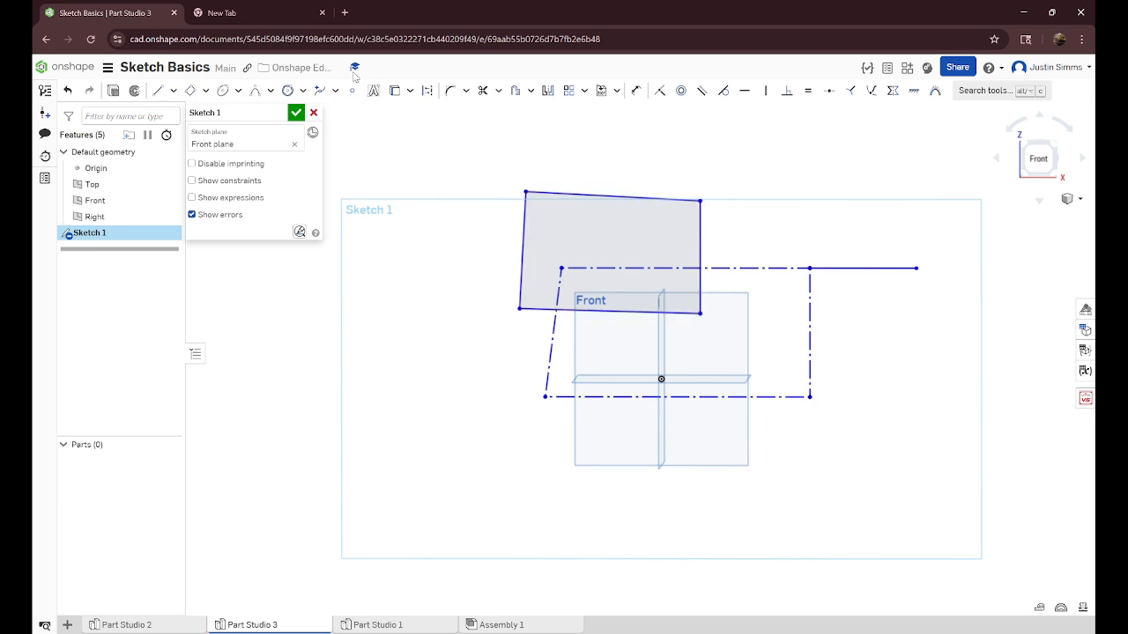
# - Fillet the upper-left corner of the solid outline with a radius of about 2.08 in
pyautogui.click(466, 90)
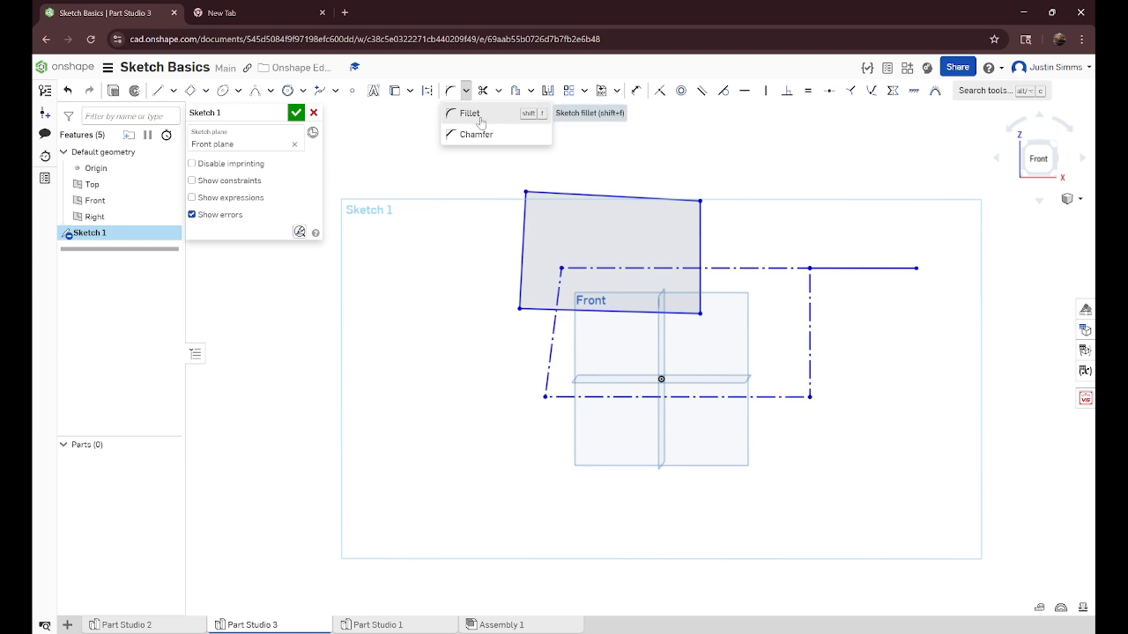
pyautogui.click(469, 114)
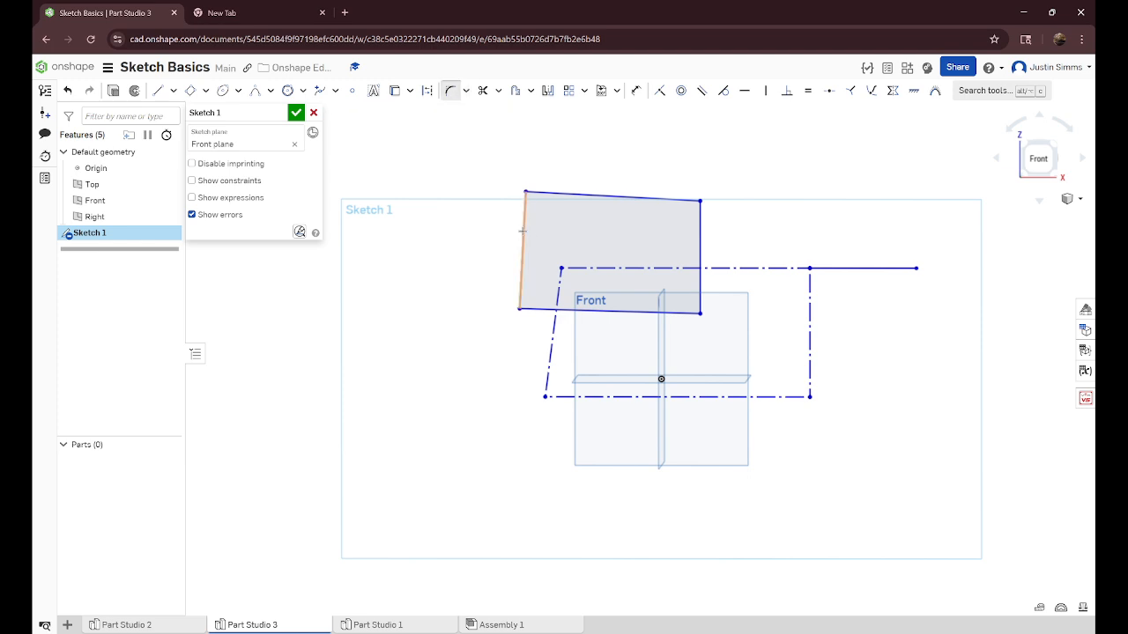
pyautogui.moveTo(526, 192); pyautogui.dragTo(578, 239)
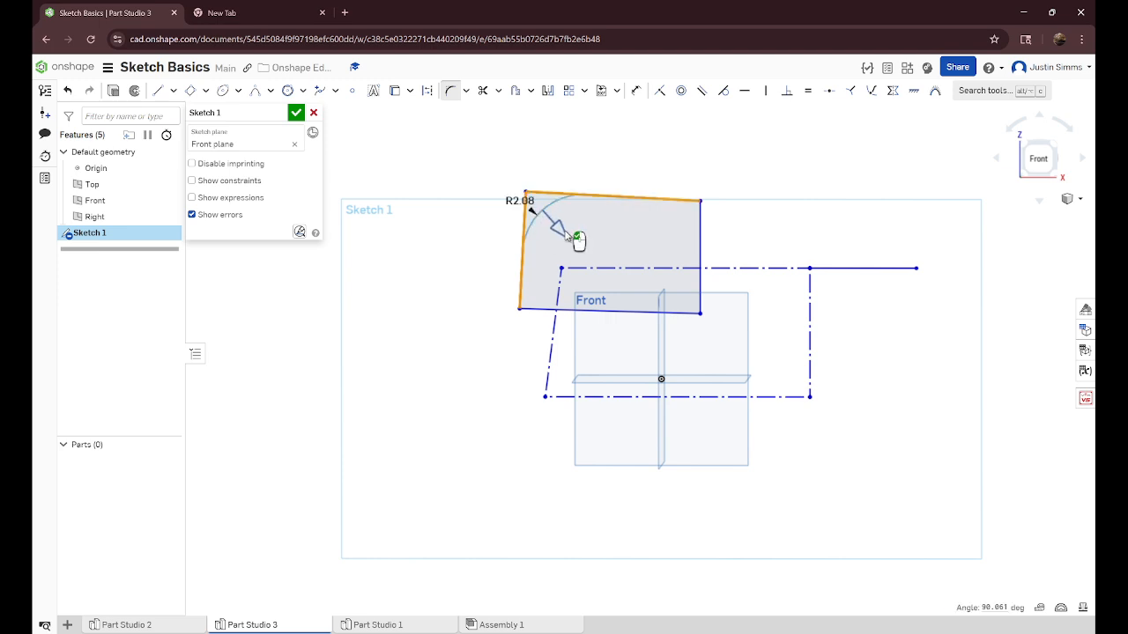
pyautogui.click(585, 155)
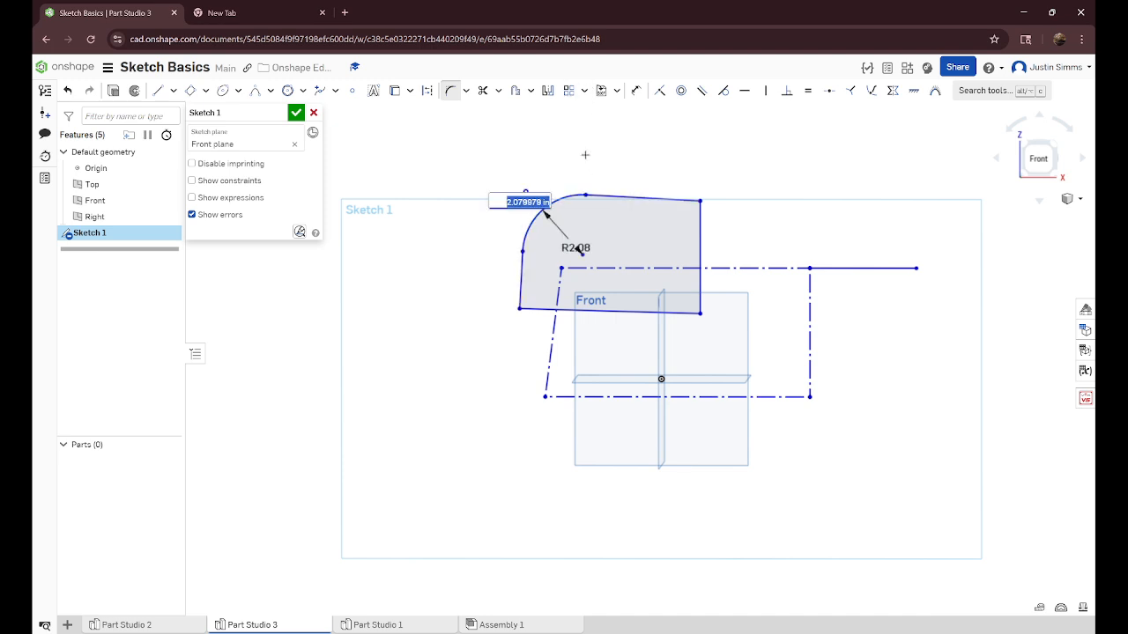
pyautogui.press('Return')
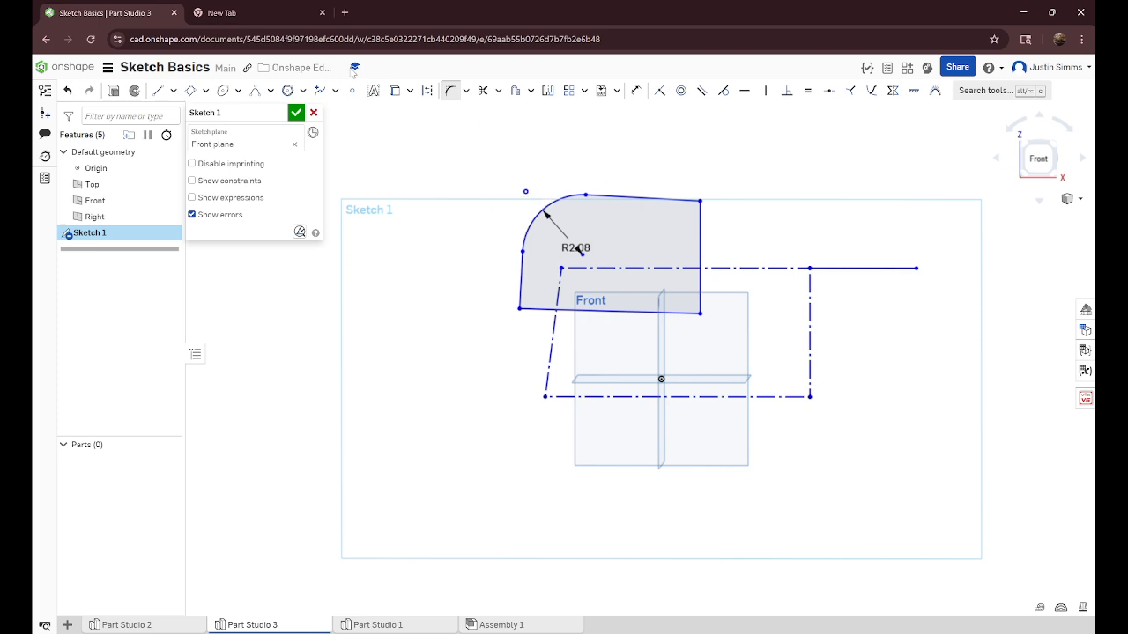
# - Chamfer the lower-left corner of the solid outline with distances of about 0.86 in
pyautogui.click(466, 91)
pyautogui.click(476, 133)
pyautogui.click(522, 305)
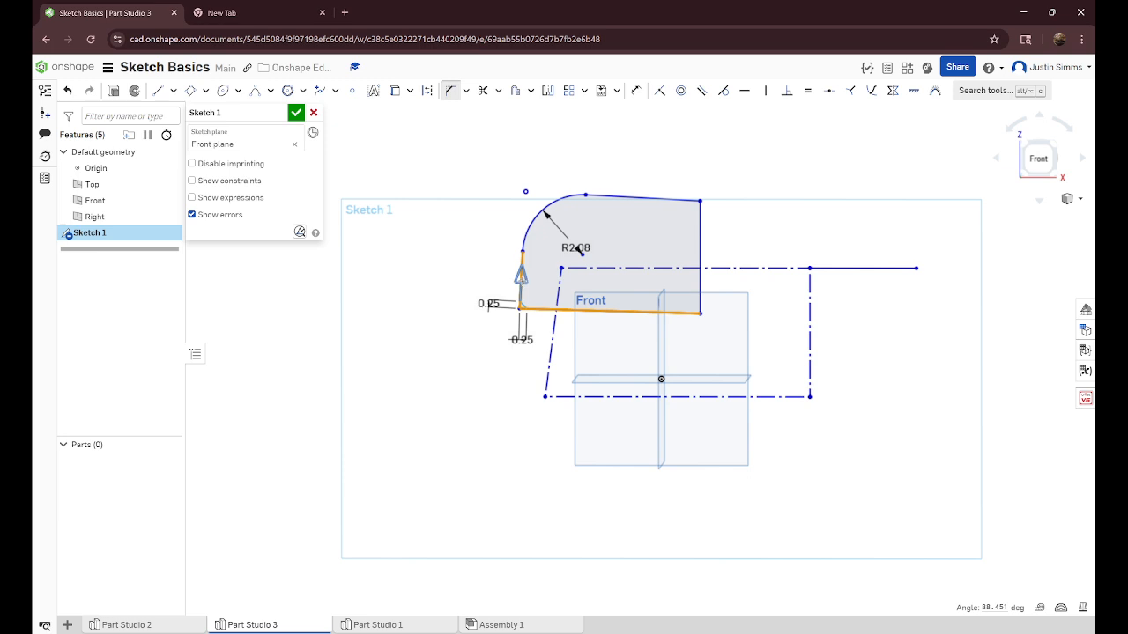
pyautogui.moveTo(532, 269); pyautogui.dragTo(531, 260)
pyautogui.click(484, 360)
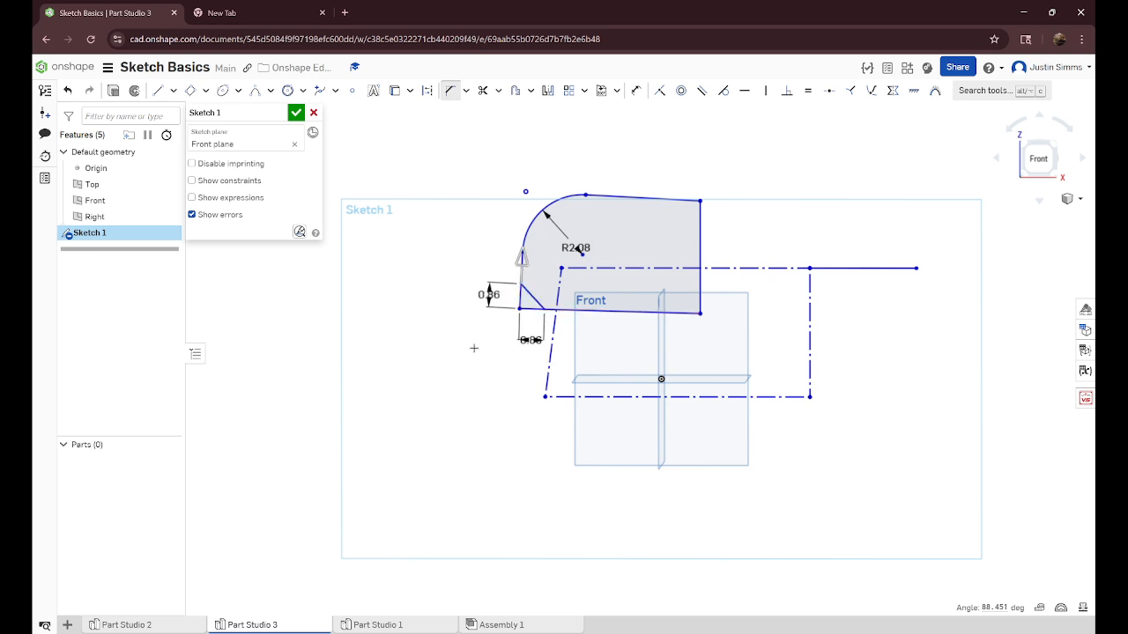
# - Set the chamfer's vertical distance to 0.9 in
pyautogui.doubleClick(532, 339)
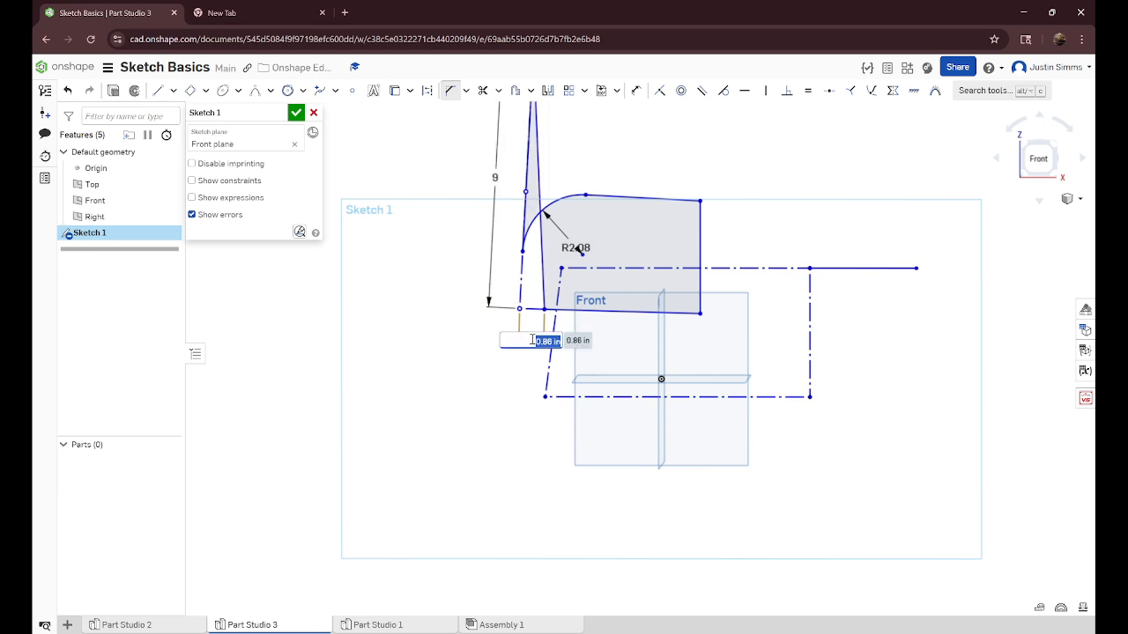
pyautogui.scroll(2, 665, 395)
pyautogui.scroll(-5, 578, 272)
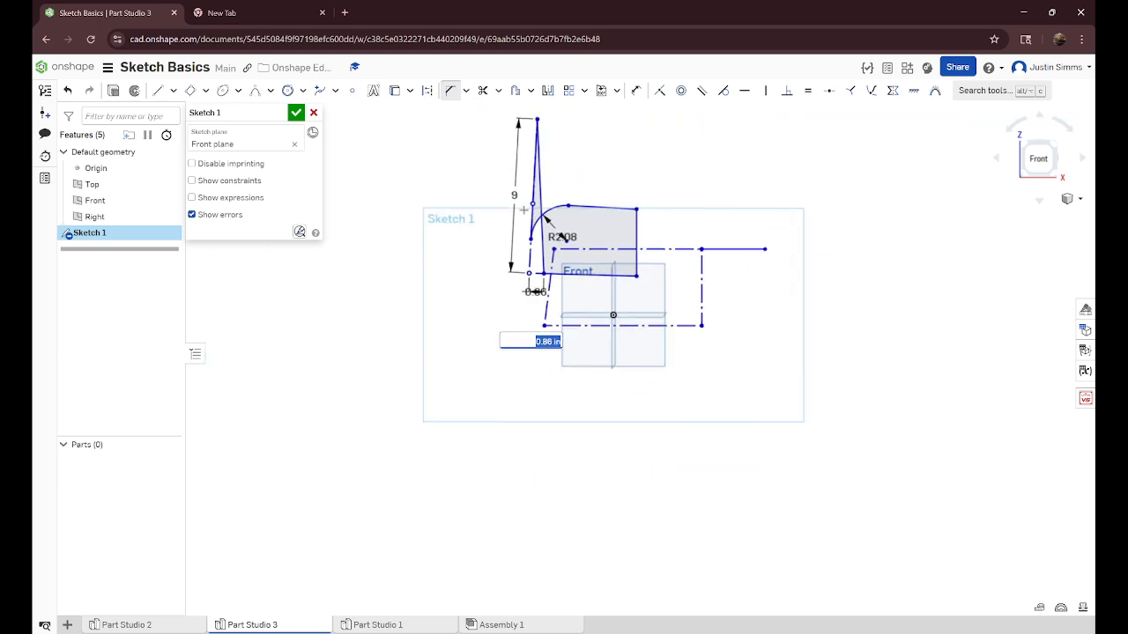
pyautogui.doubleClick(515, 195)
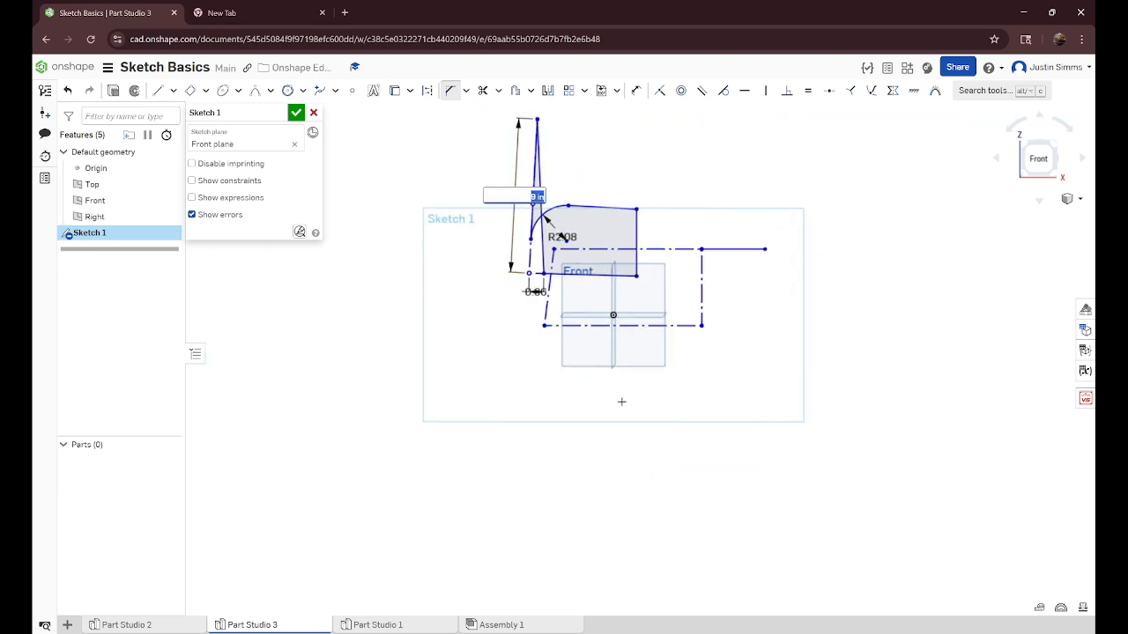
pyautogui.write('0.9')
pyautogui.press('Return')
pyautogui.scroll(5, 585, 236)
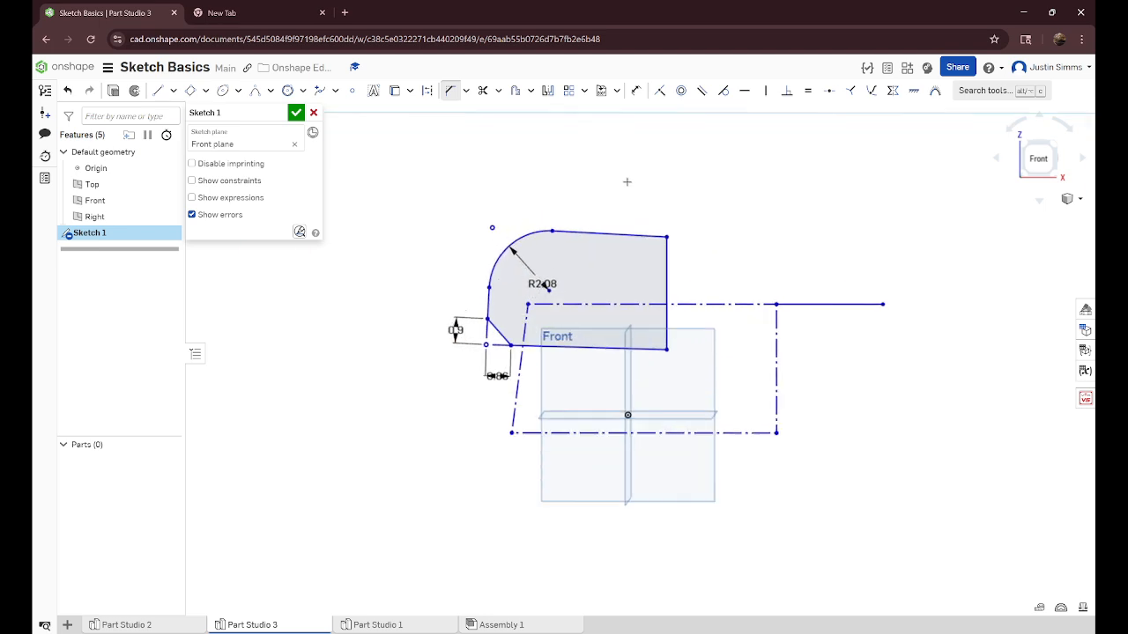
# - Trim the construction outline's upper line inside the solid outline and extend it back to the slanted side
pyautogui.click(482, 91)
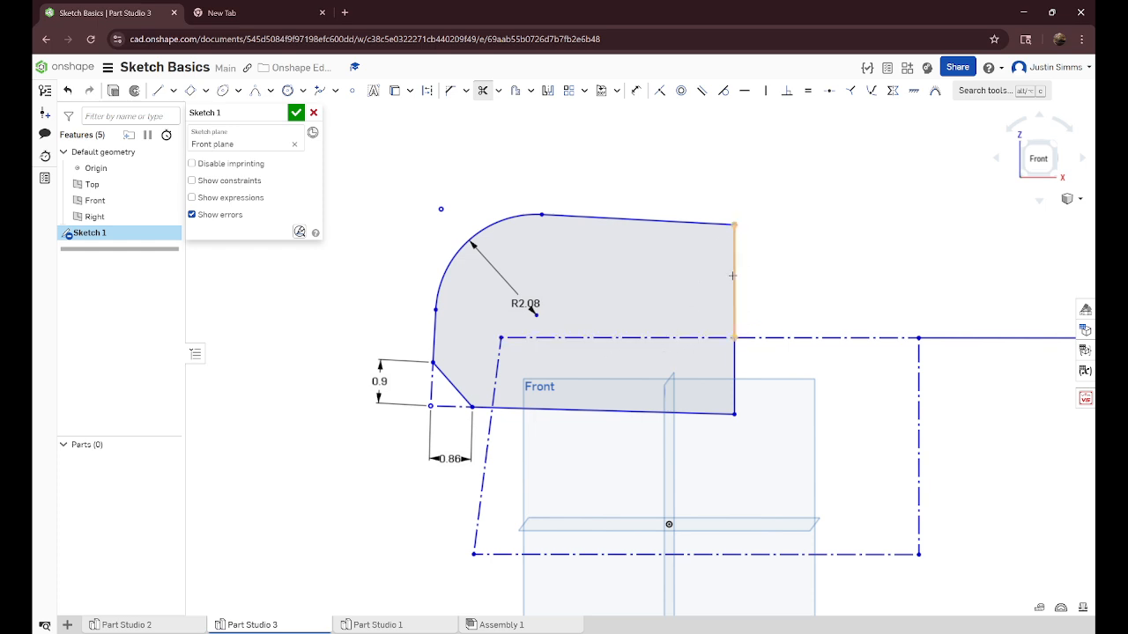
pyautogui.click(684, 337)
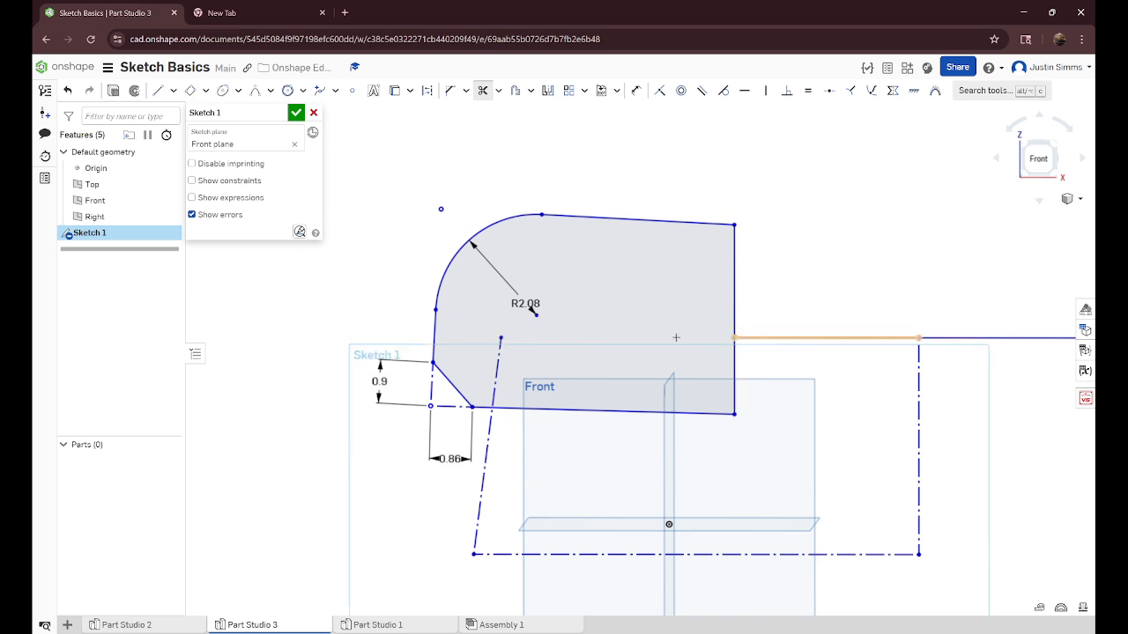
pyautogui.click(498, 91)
pyautogui.click(505, 135)
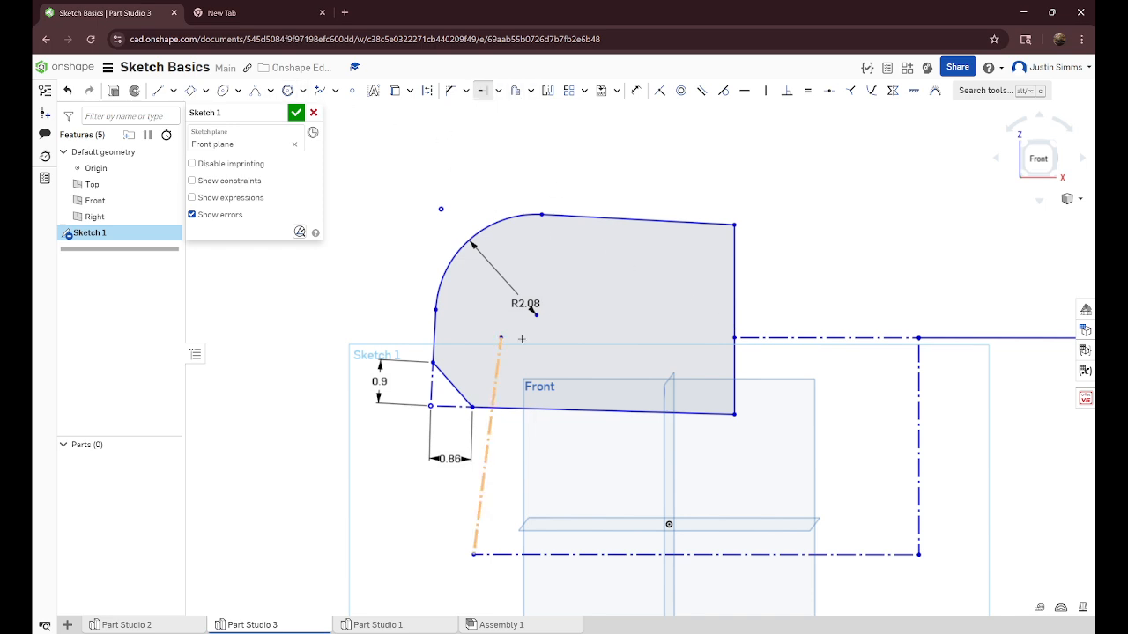
pyautogui.click(743, 338)
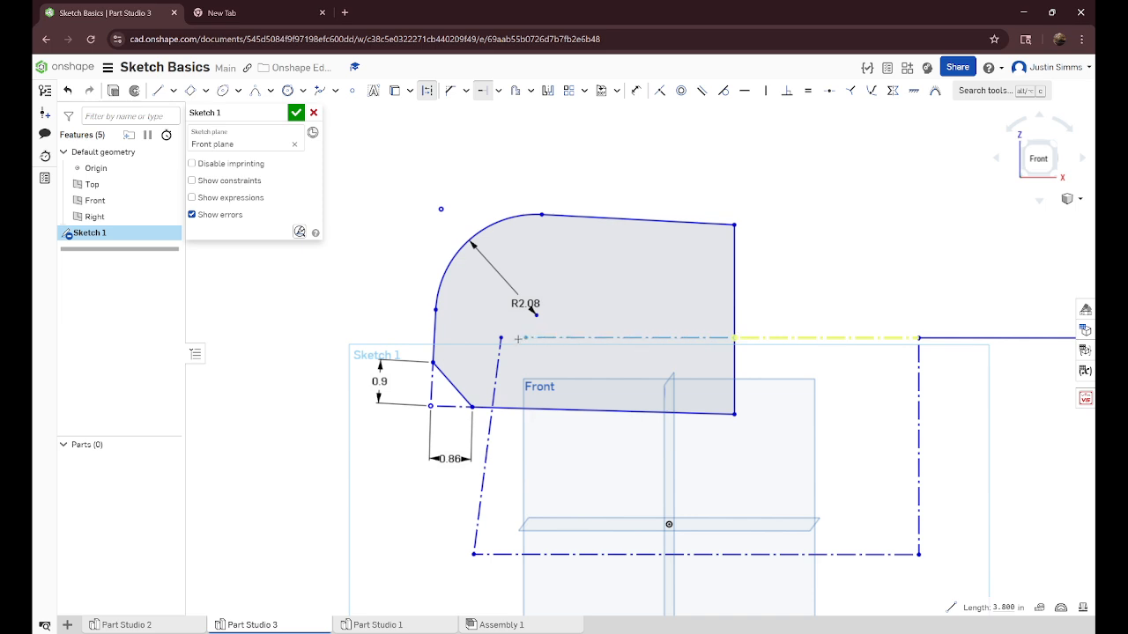
pyautogui.click(518, 338)
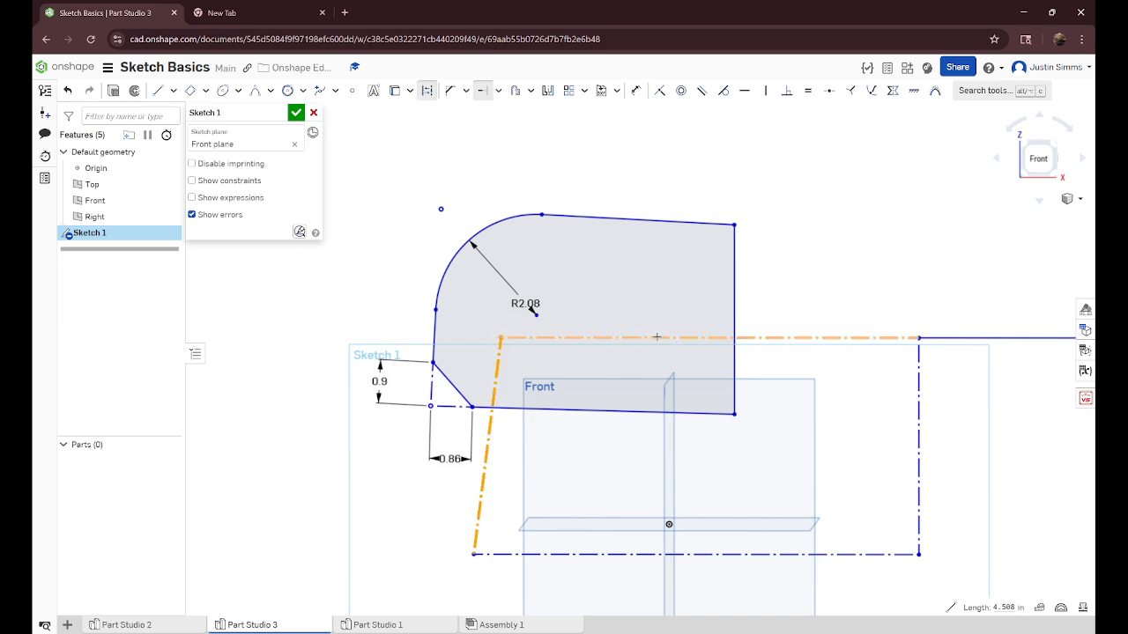
# - Split the construction outline's upper line inside the solid outline and move the split point slightly upward
pyautogui.click(499, 91)
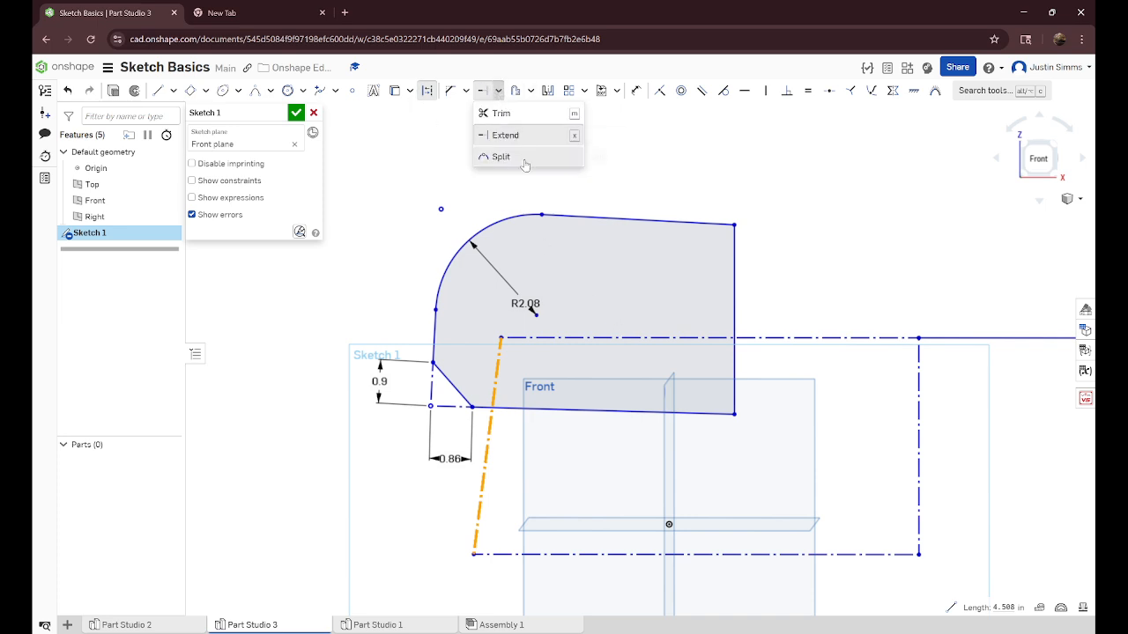
pyautogui.click(504, 156)
pyautogui.click(612, 338)
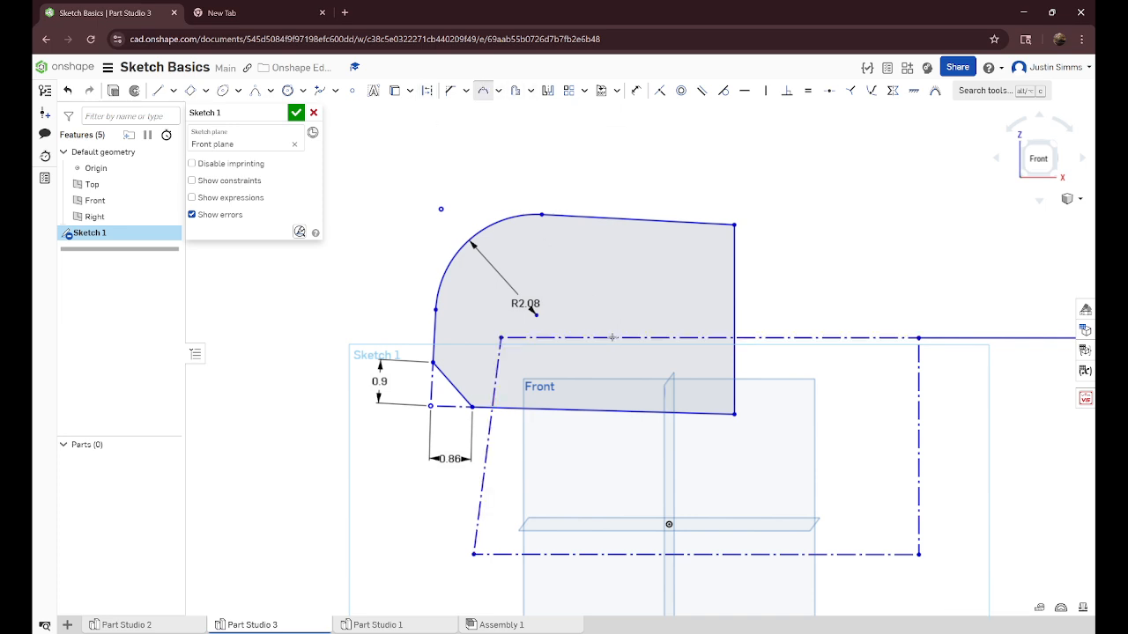
pyautogui.rightClick(756, 185)
pyautogui.click(768, 191)
pyautogui.moveTo(611, 342)
pyautogui.mouseDown()
pyautogui.moveTo(612, 304)
pyautogui.moveTo(617, 321)
pyautogui.mouseUp()
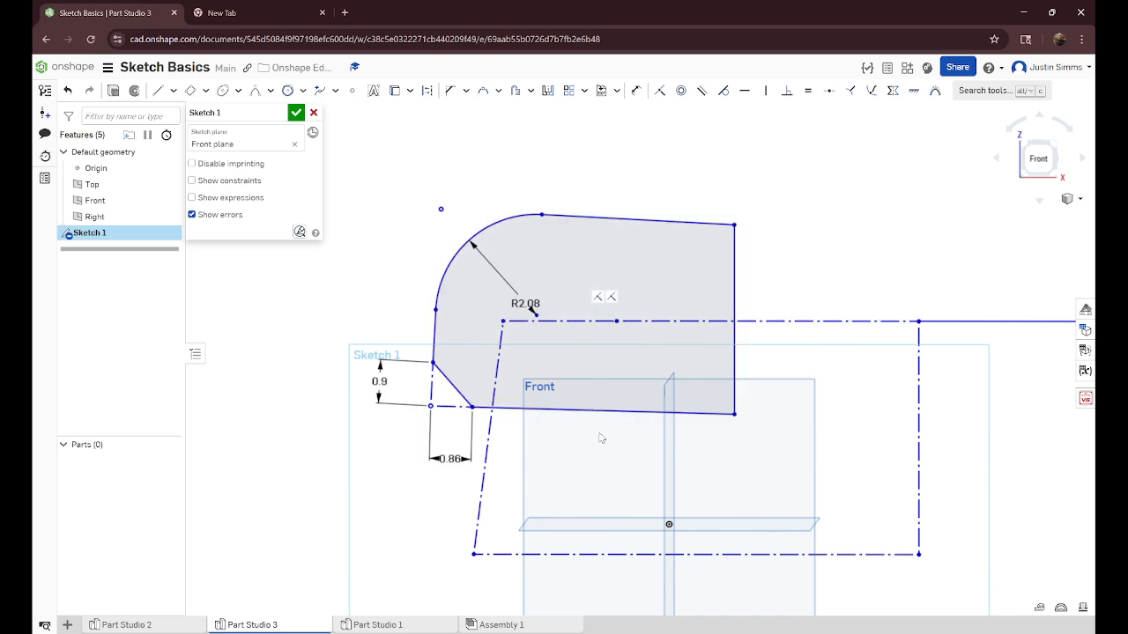
# - Apply a Fix constraint to the right segment of the split construction line and slide the split point slightly to the left
pyautogui.click(702, 320)
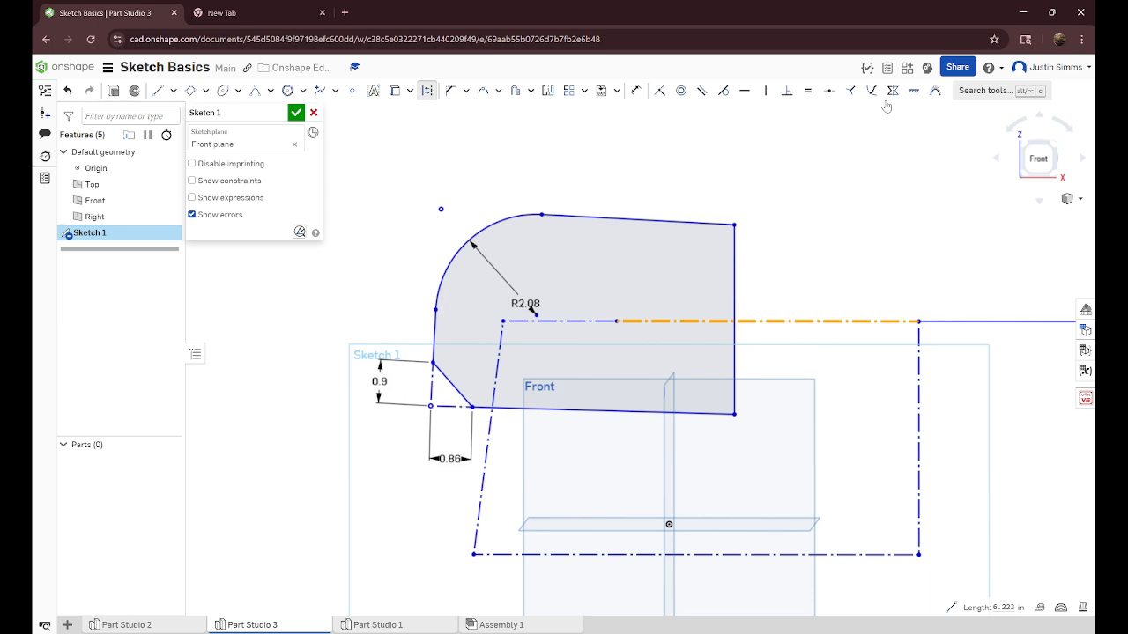
pyautogui.click(913, 92)
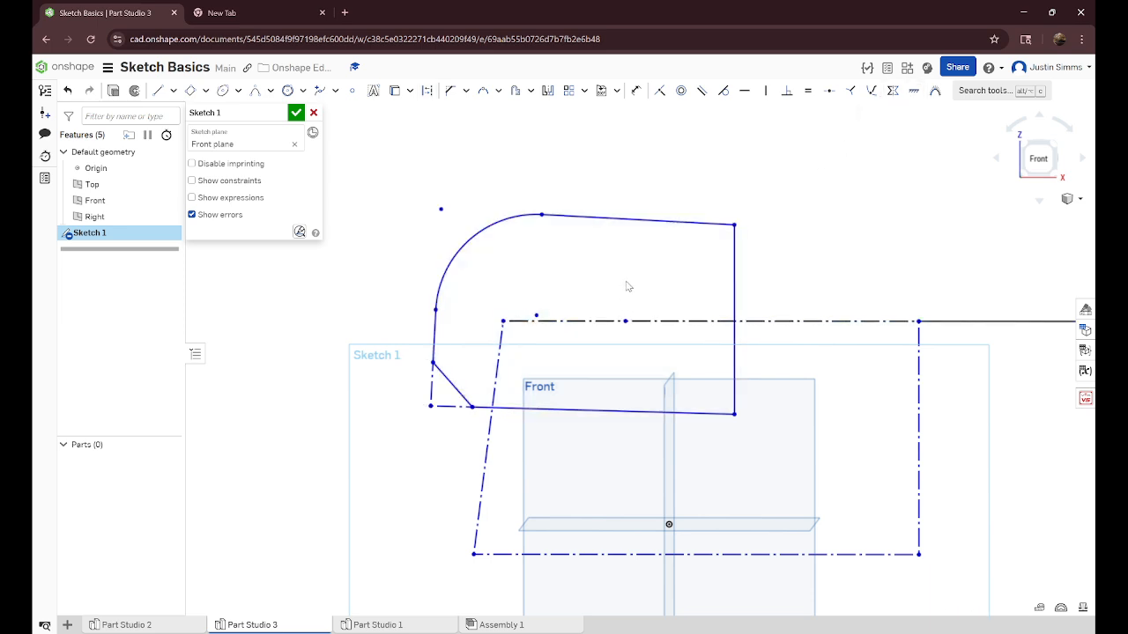
pyautogui.click(537, 322)
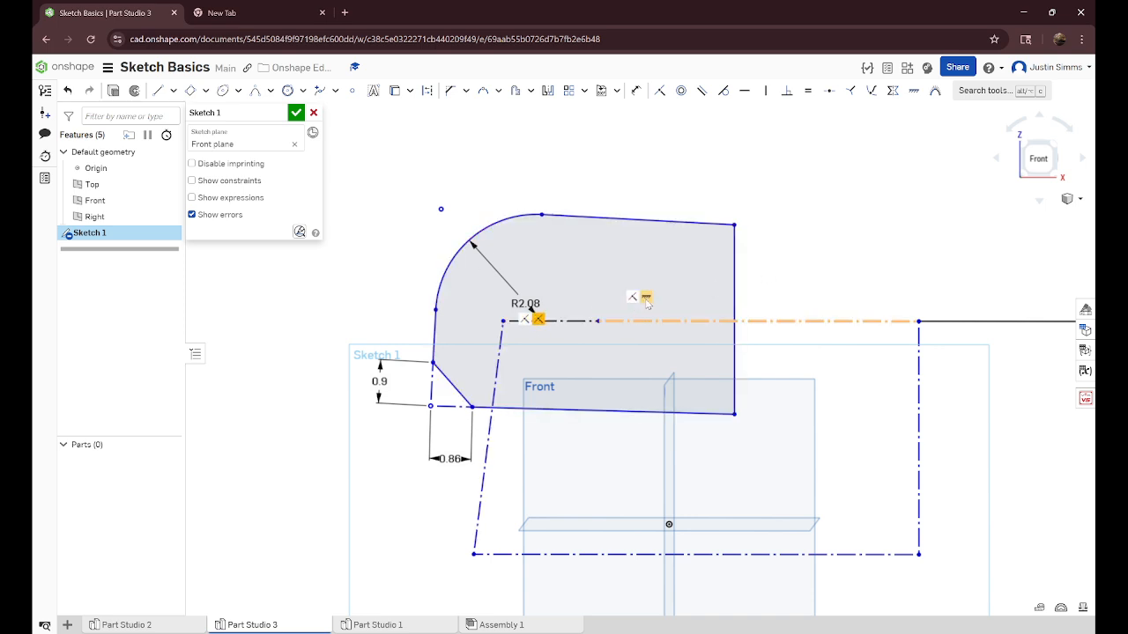
# - Delete the Fix constraint and the left segment of the split construction line
pyautogui.click(577, 321)
pyautogui.press('Delete')
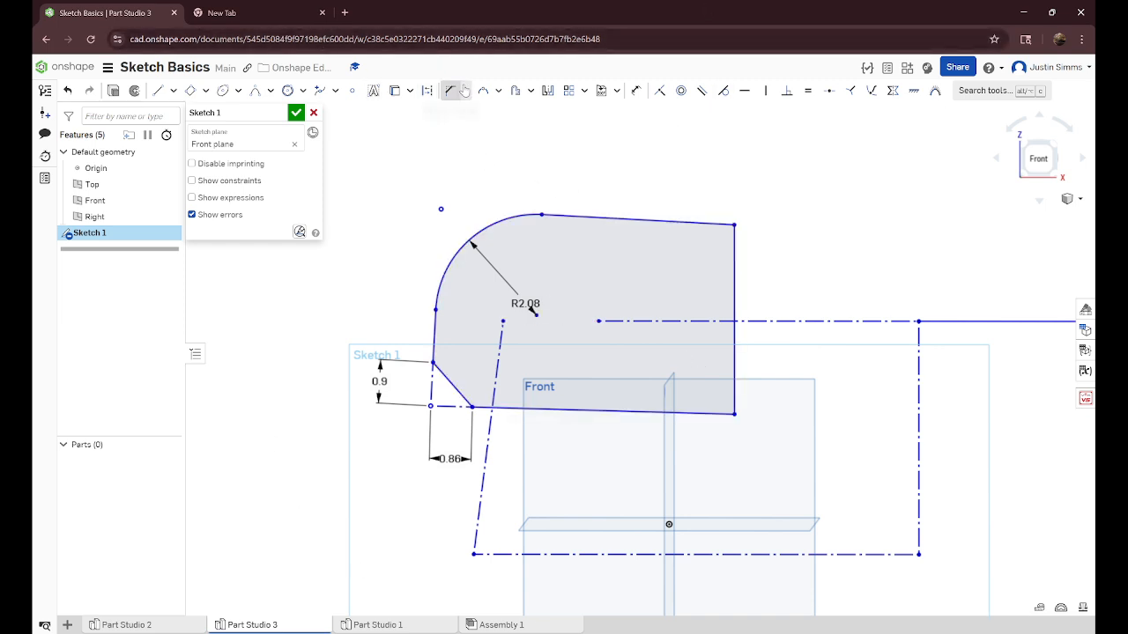
pyautogui.click(498, 91)
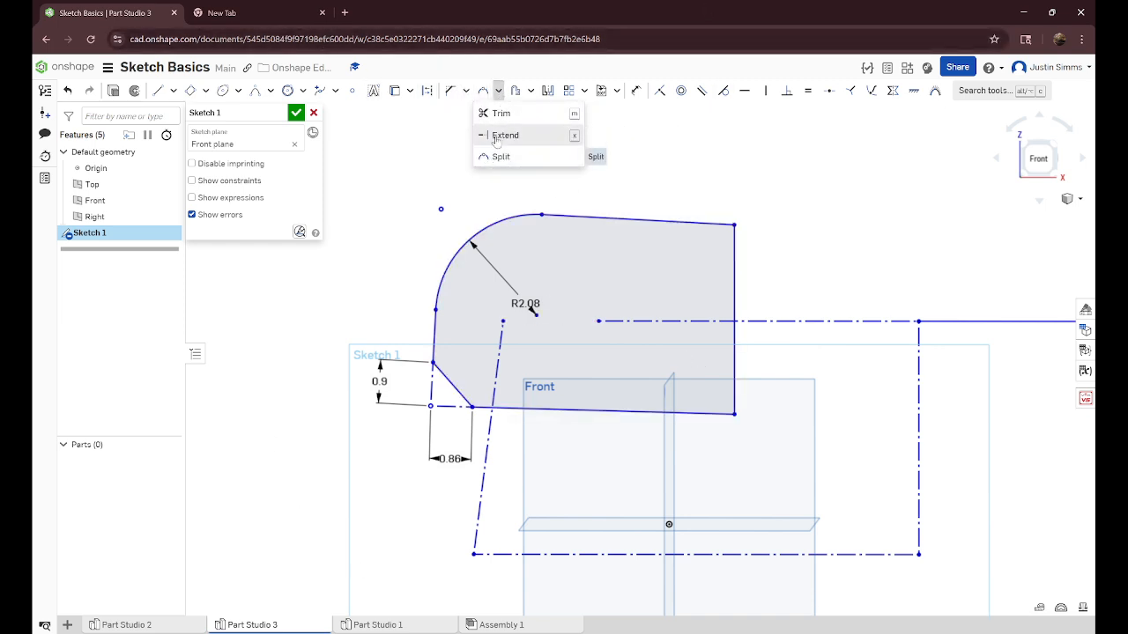
pyautogui.click(818, 184)
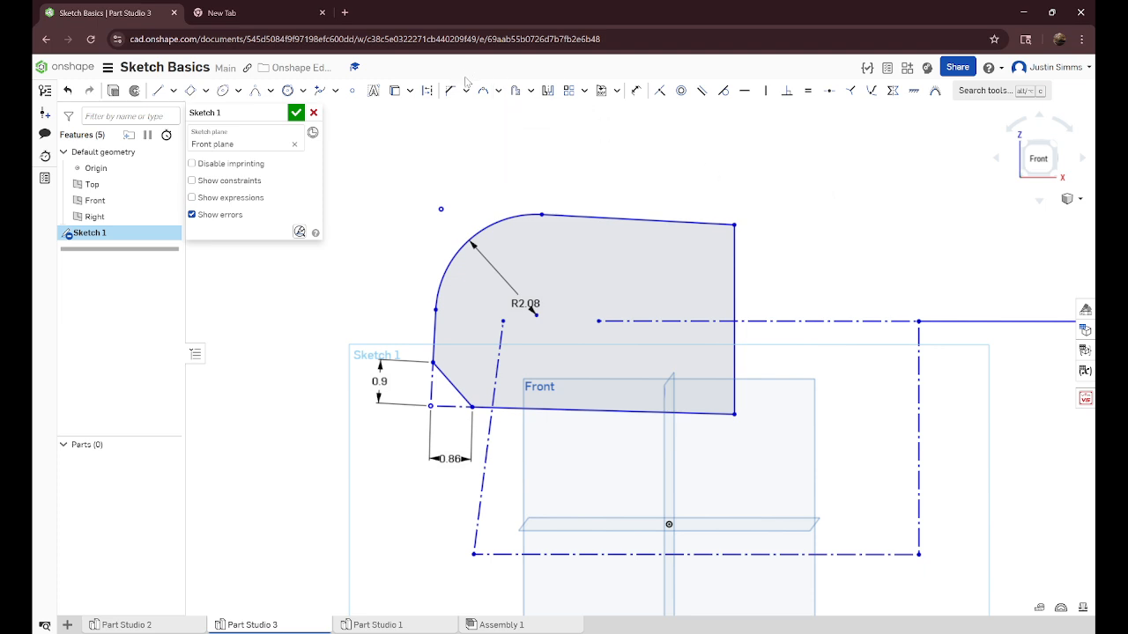
# - Offset all edges of the solid outline, including the fillet and chamfer, outward by 0.5 in
pyautogui.click(518, 92)
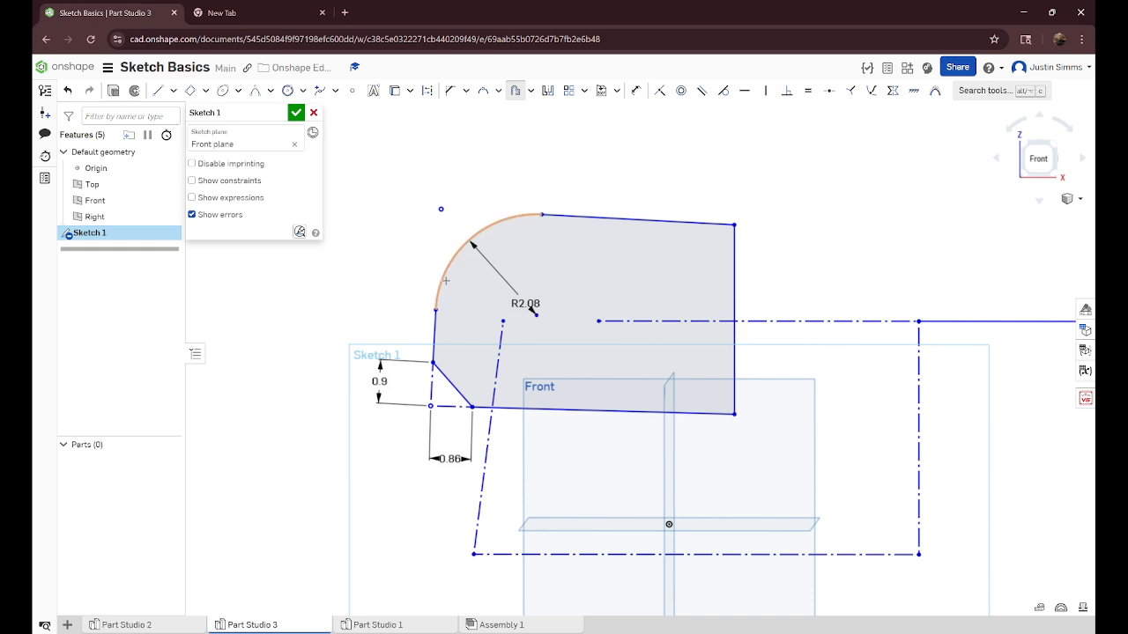
pyautogui.click(446, 281)
pyautogui.click(568, 217)
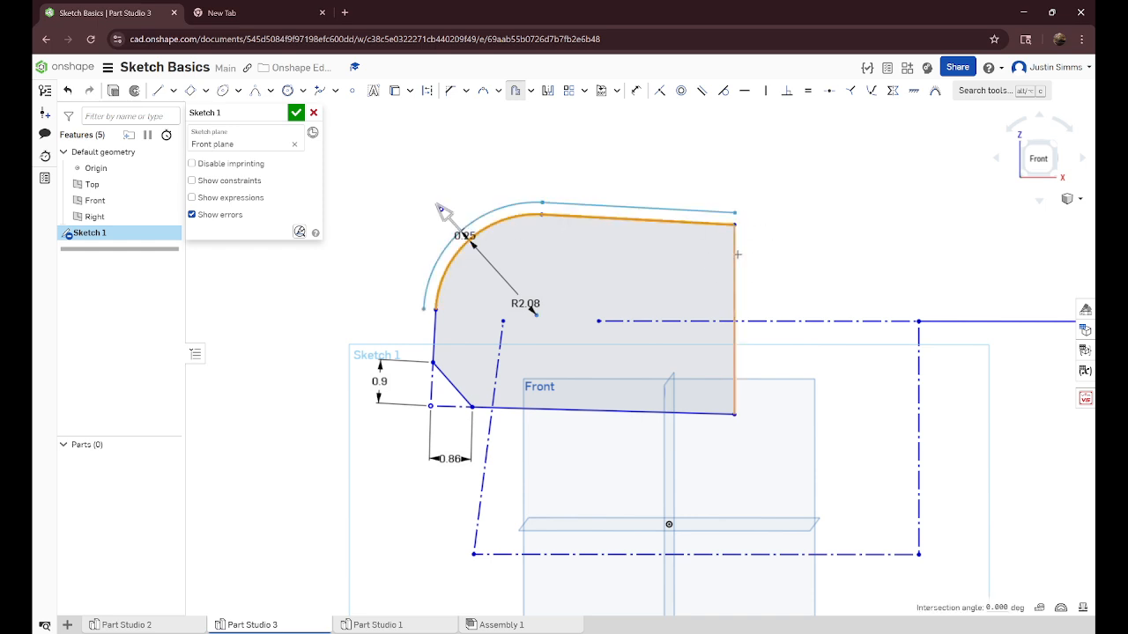
pyautogui.click(738, 254)
pyautogui.click(665, 413)
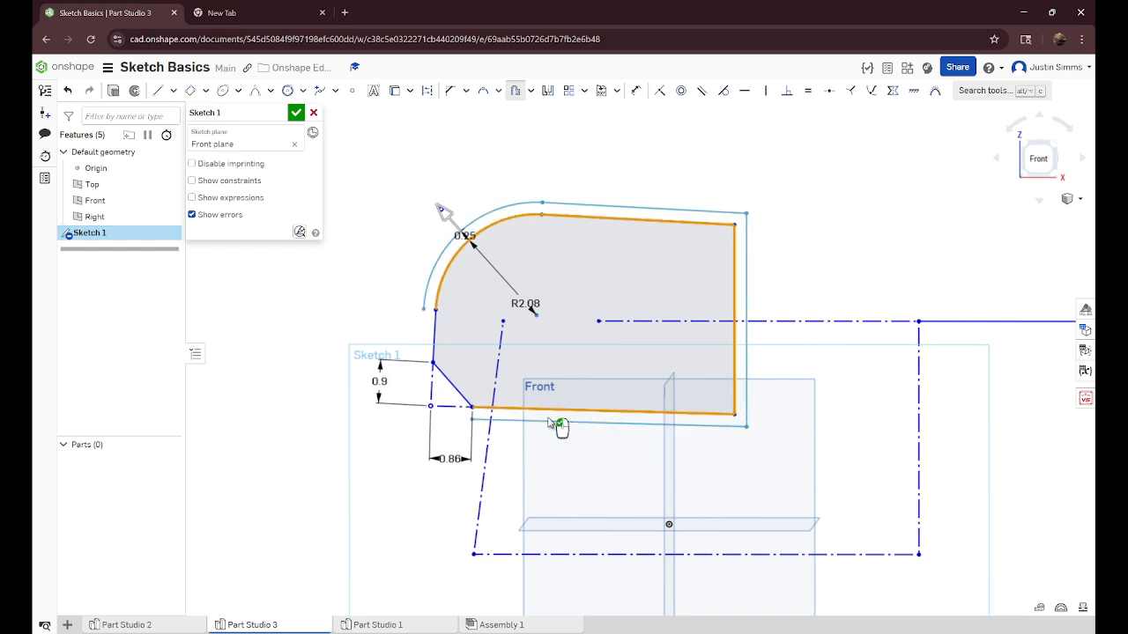
pyautogui.click(463, 395)
pyautogui.click(437, 351)
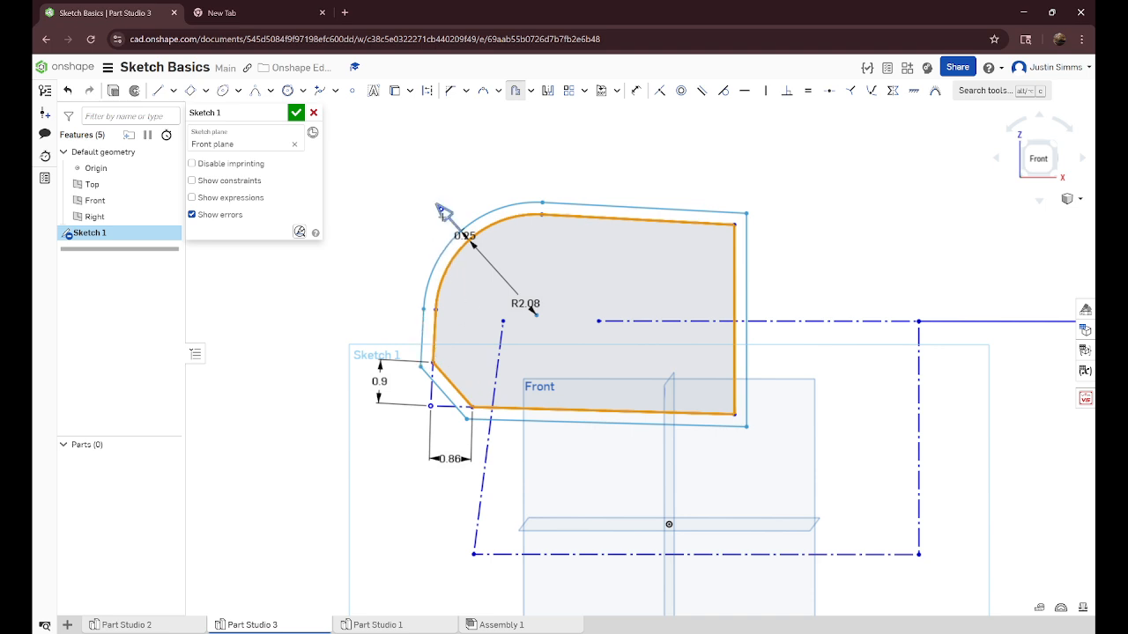
pyautogui.moveTo(440, 211)
pyautogui.mouseDown()
pyautogui.moveTo(466, 269)
pyautogui.moveTo(435, 202)
pyautogui.mouseUp()
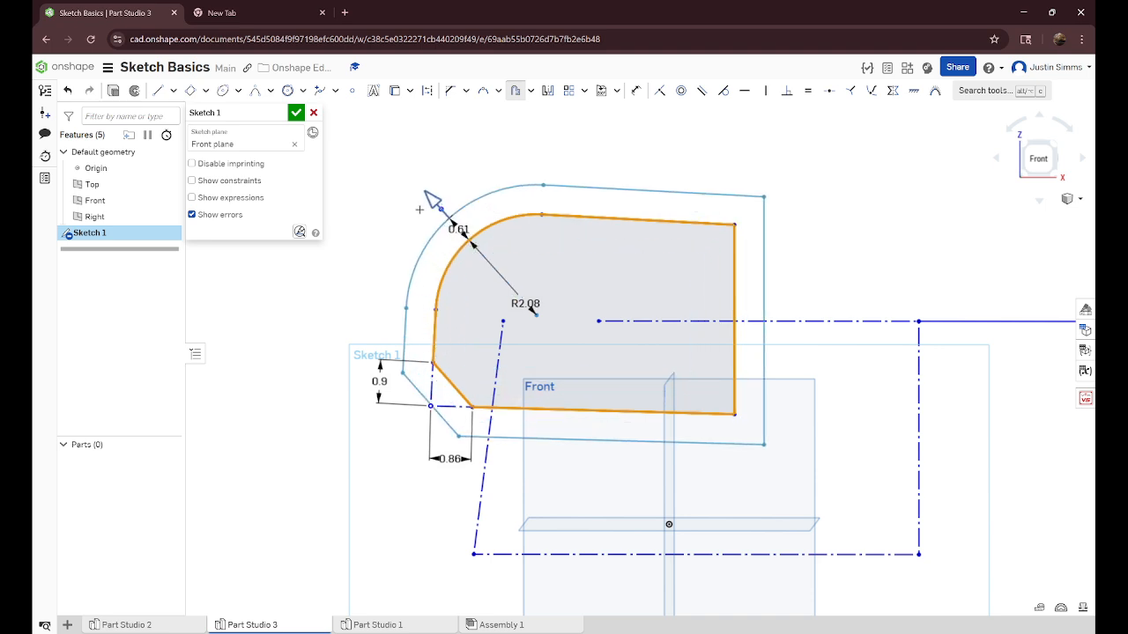
pyautogui.click(575, 155)
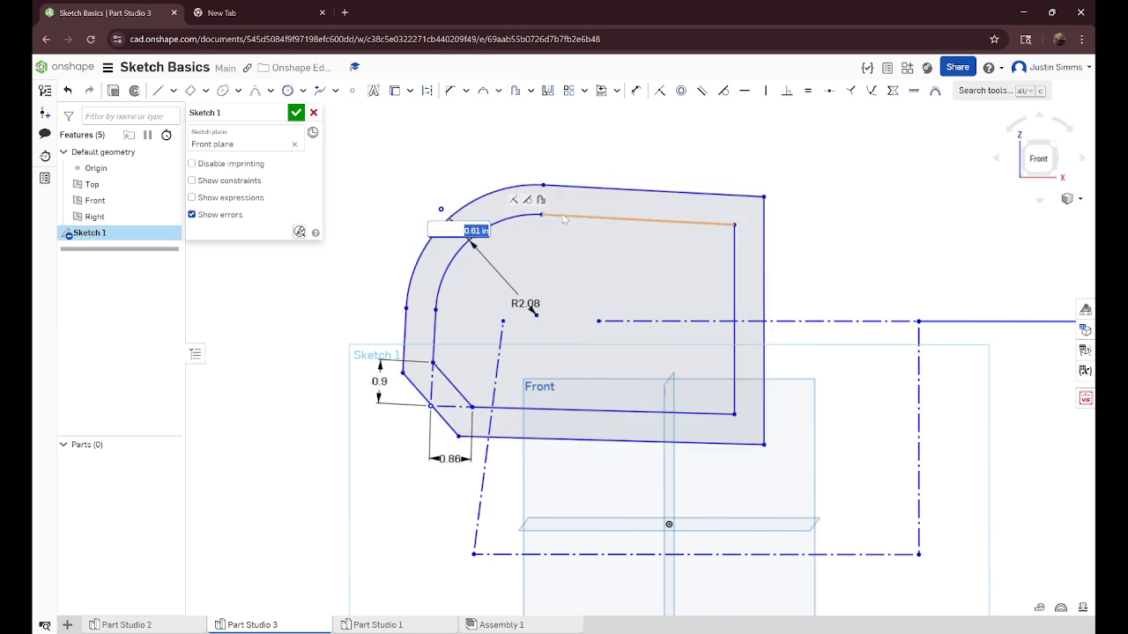
pyautogui.write('0.5')
pyautogui.press('Return')
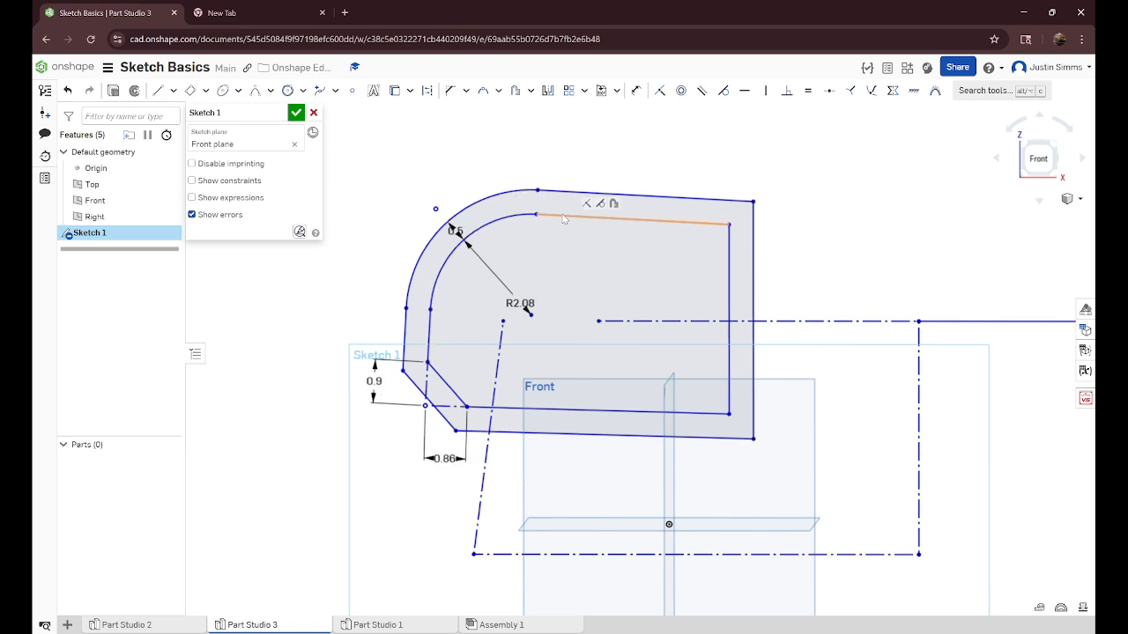
# - Create a 0.5 in wide slot around the remaining horizontal construction line inside the solid outline
pyautogui.click(530, 90)
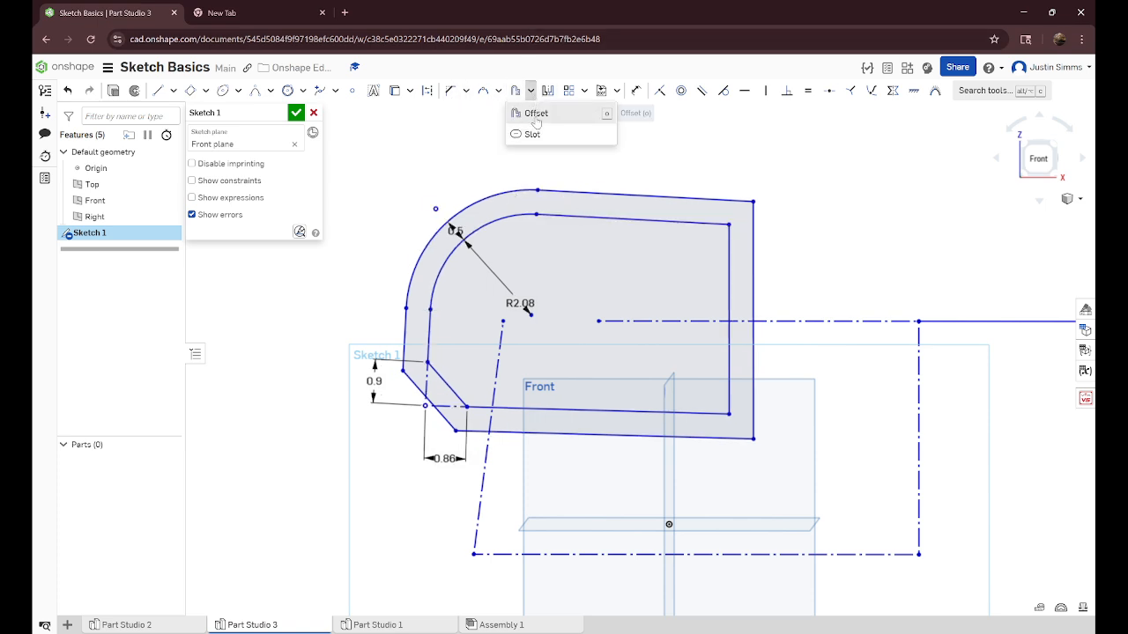
pyautogui.click(533, 134)
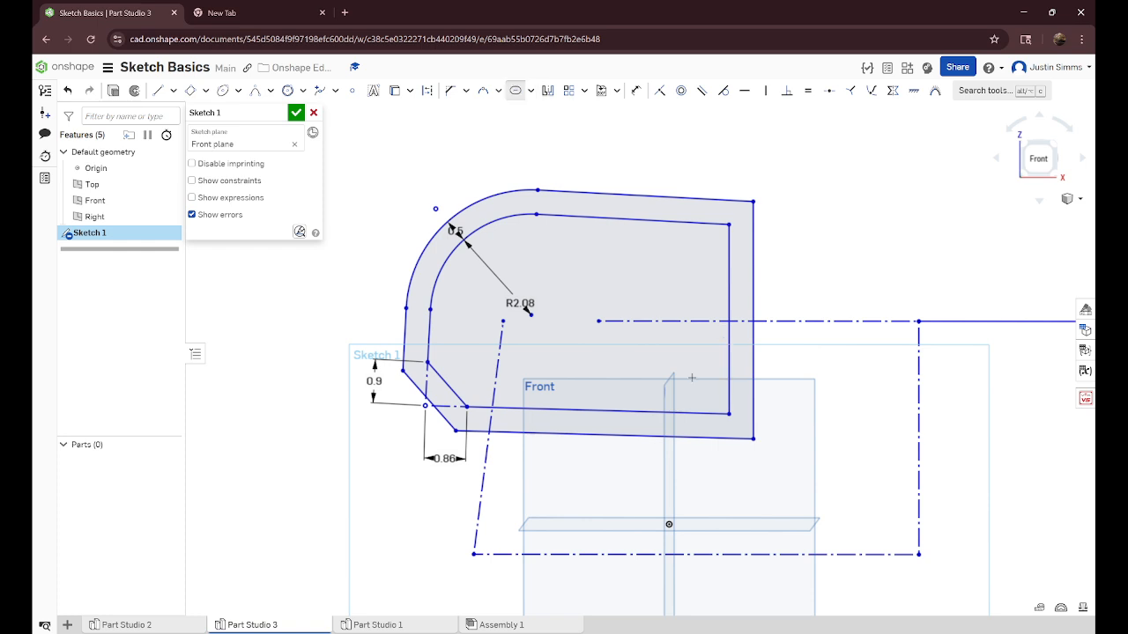
pyautogui.click(640, 322)
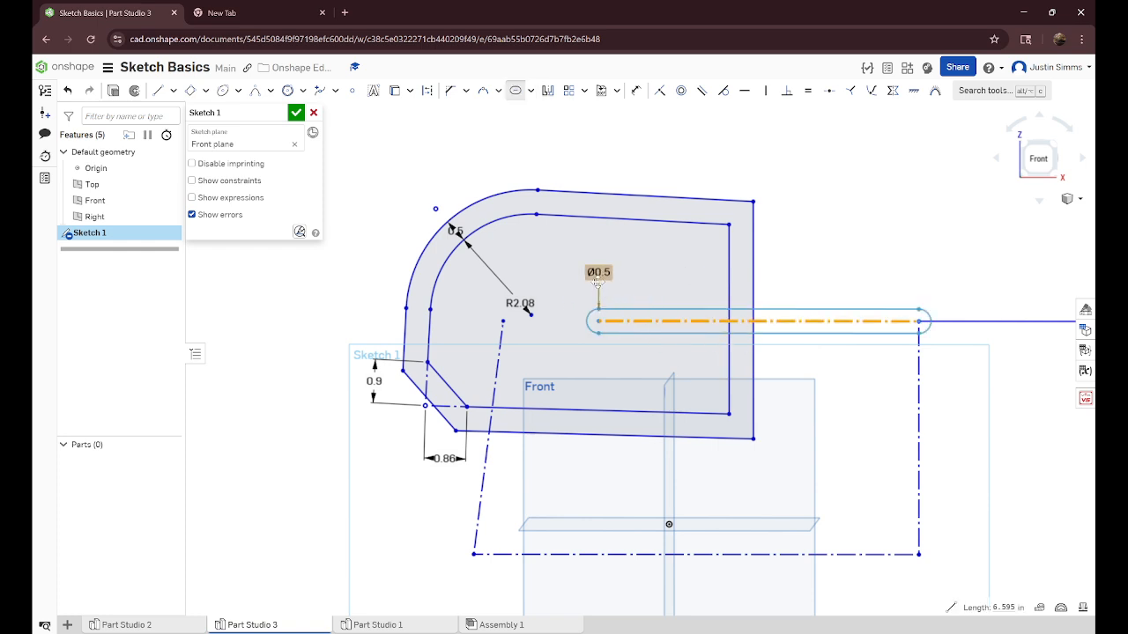
pyautogui.press('Escape')
pyautogui.scroll(2, 482, 344)
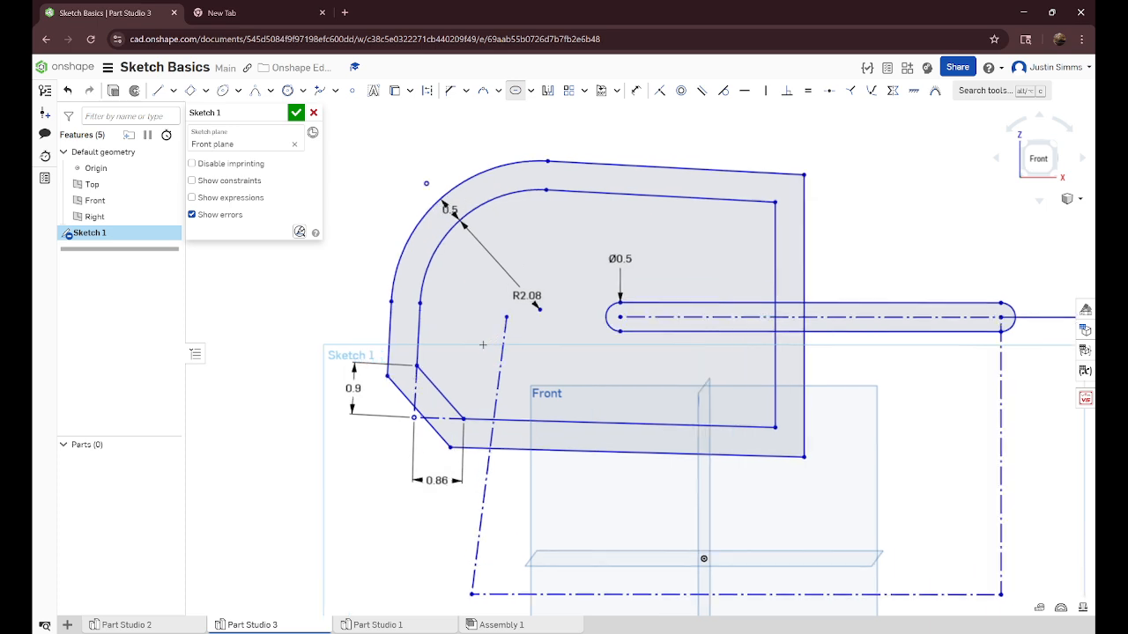
pyautogui.scroll(-3, 482, 344)
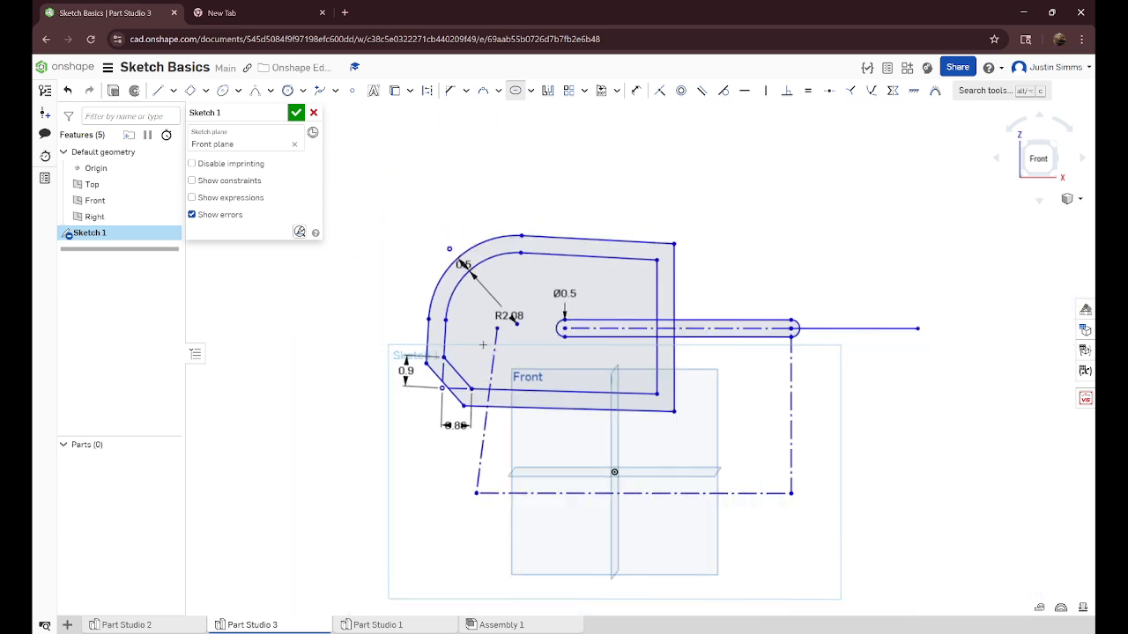
# - Mirror the slot's two straight sides and its left end arc about the right vertical construction line
pyautogui.click(547, 91)
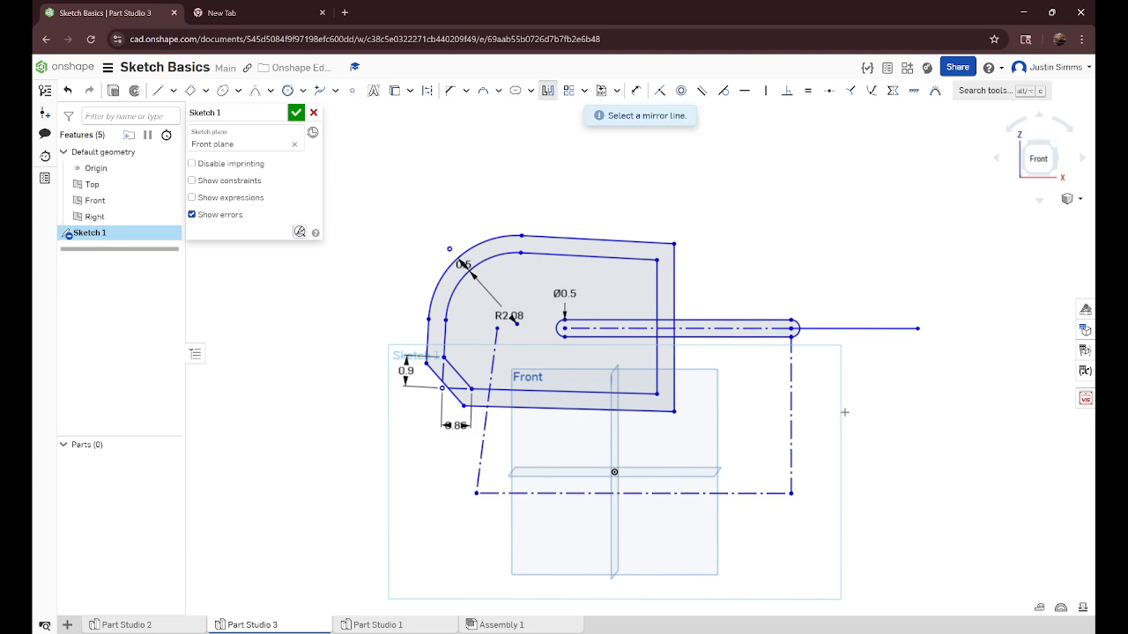
pyautogui.click(790, 391)
pyautogui.click(721, 325)
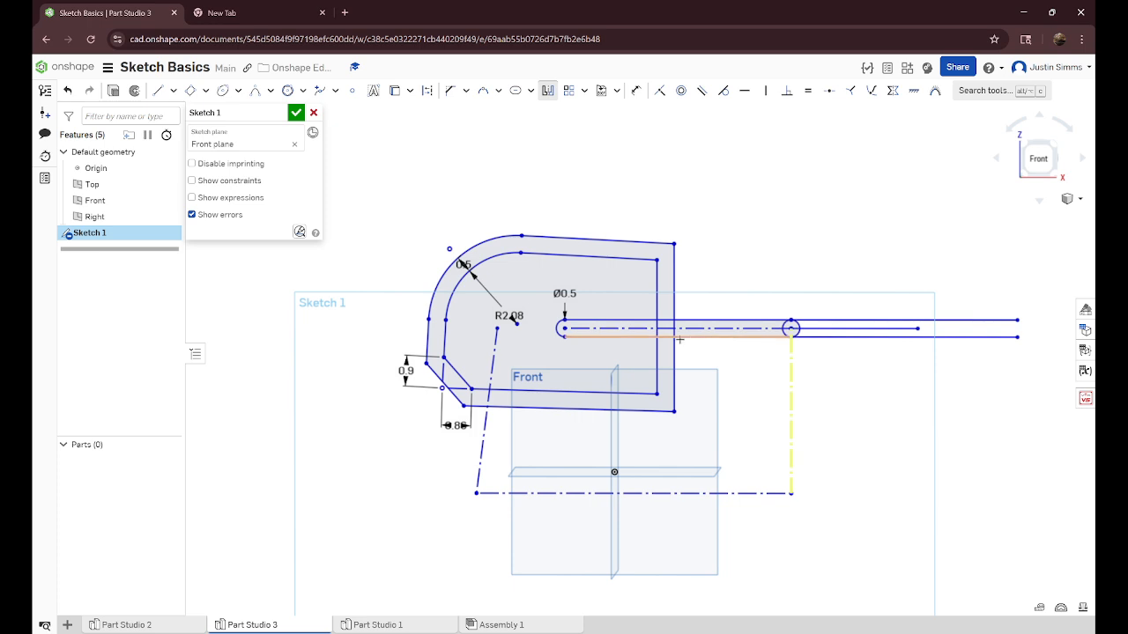
pyautogui.press('Escape')
pyautogui.click(558, 330)
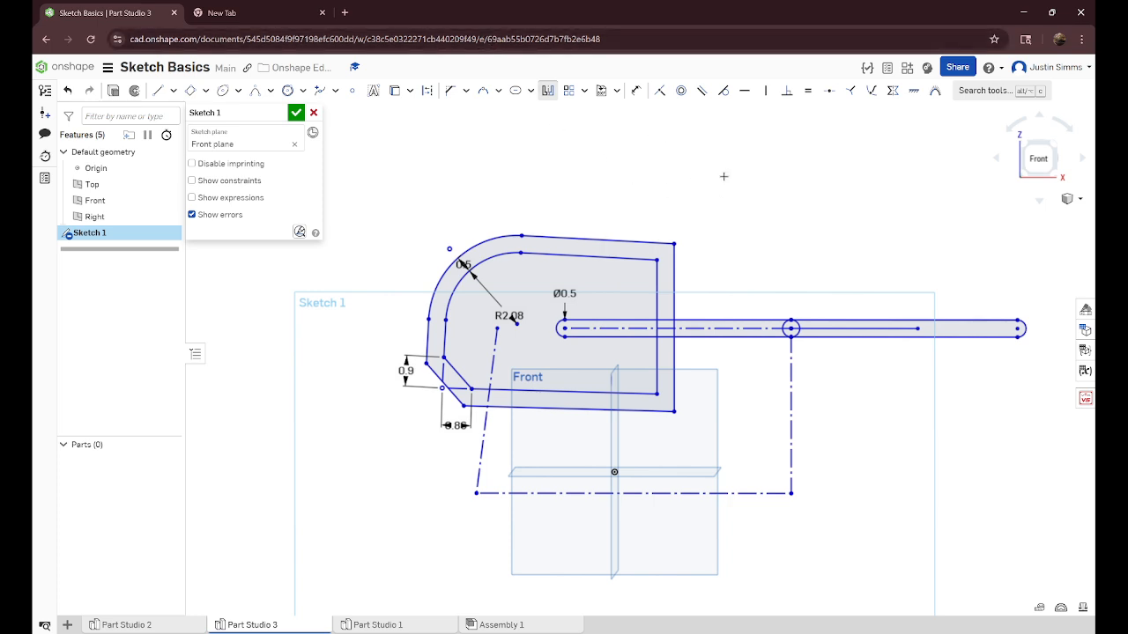
# - Create a linear pattern of the small circle where the slots meet, with three columns about 2.39 in apart and two rows about 1.65 in apart
pyautogui.click(585, 92)
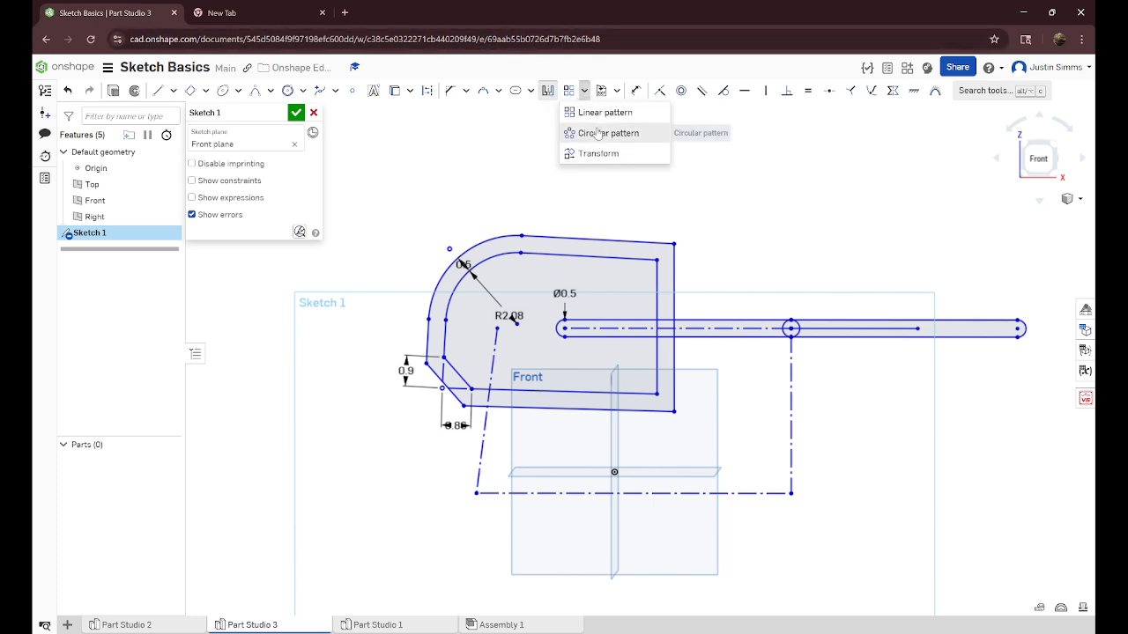
pyautogui.click(608, 112)
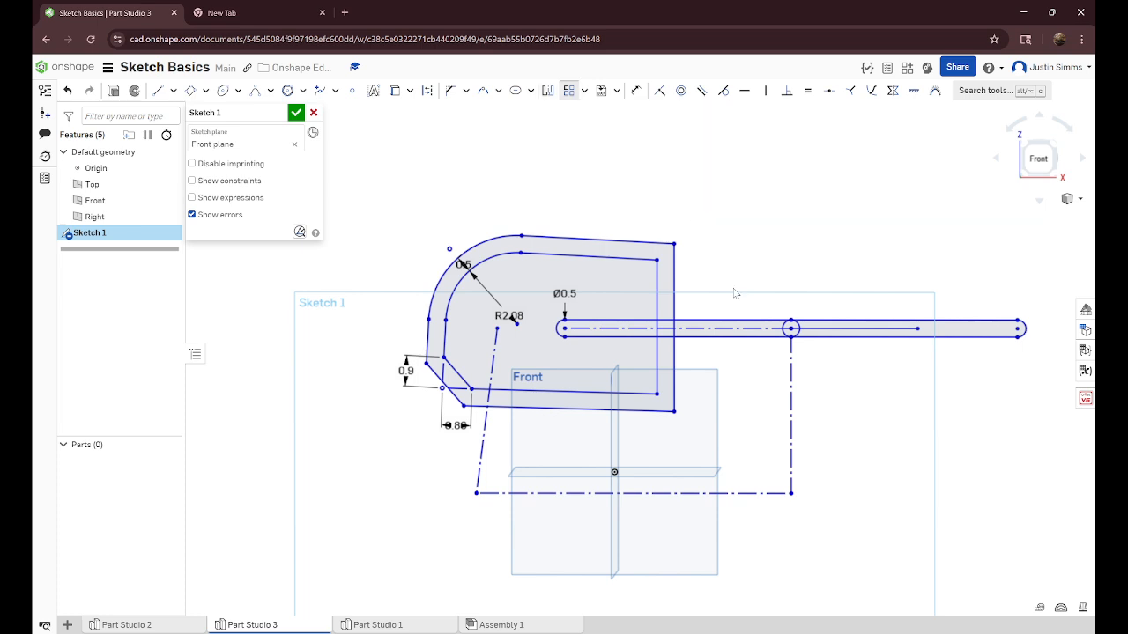
pyautogui.click(795, 334)
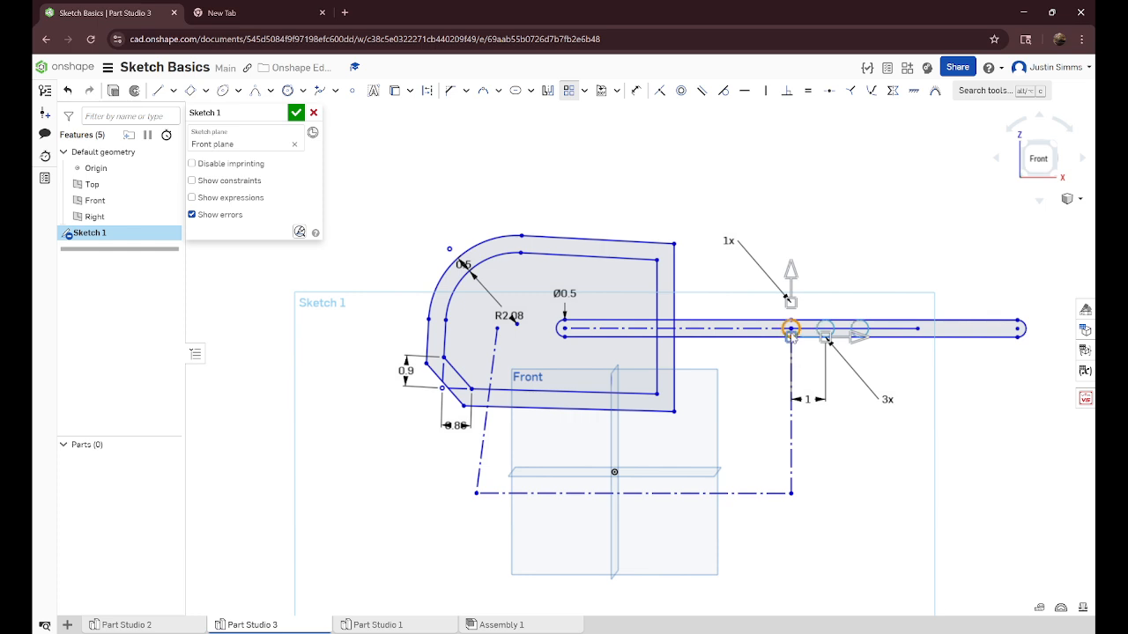
pyautogui.moveTo(790, 272)
pyautogui.mouseDown()
pyautogui.moveTo(798, 232)
pyautogui.moveTo(800, 266)
pyautogui.moveTo(804, 255)
pyautogui.mouseUp()
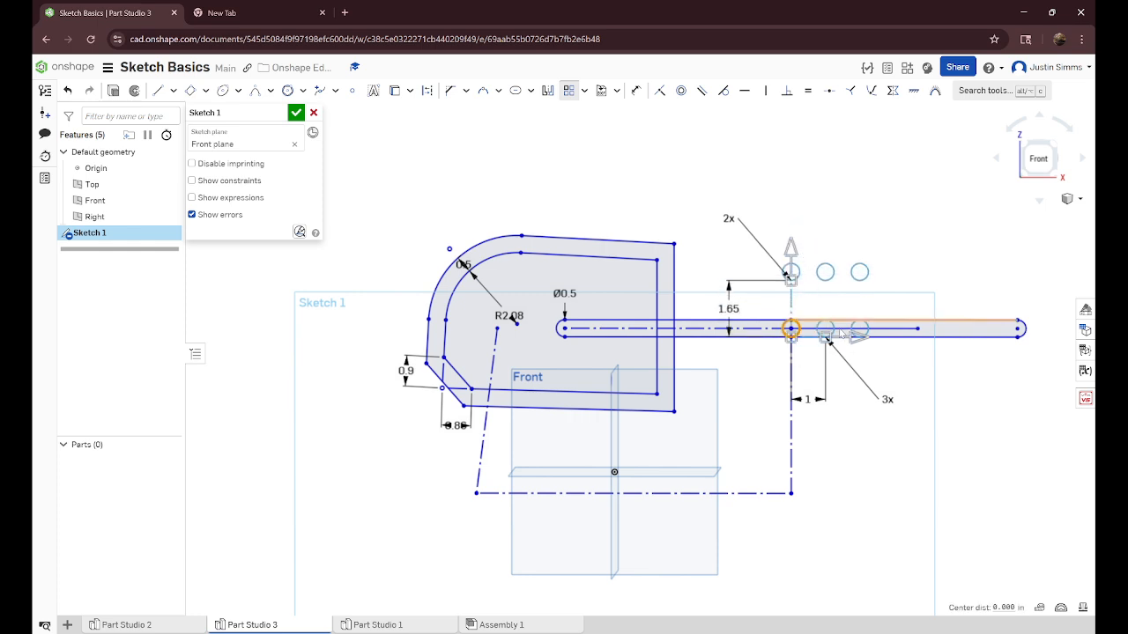
pyautogui.moveTo(859, 335)
pyautogui.mouseDown()
pyautogui.moveTo(926, 335)
pyautogui.moveTo(876, 403)
pyautogui.moveTo(884, 337)
pyautogui.moveTo(863, 274)
pyautogui.moveTo(823, 402)
pyautogui.moveTo(872, 338)
pyautogui.mouseUp()
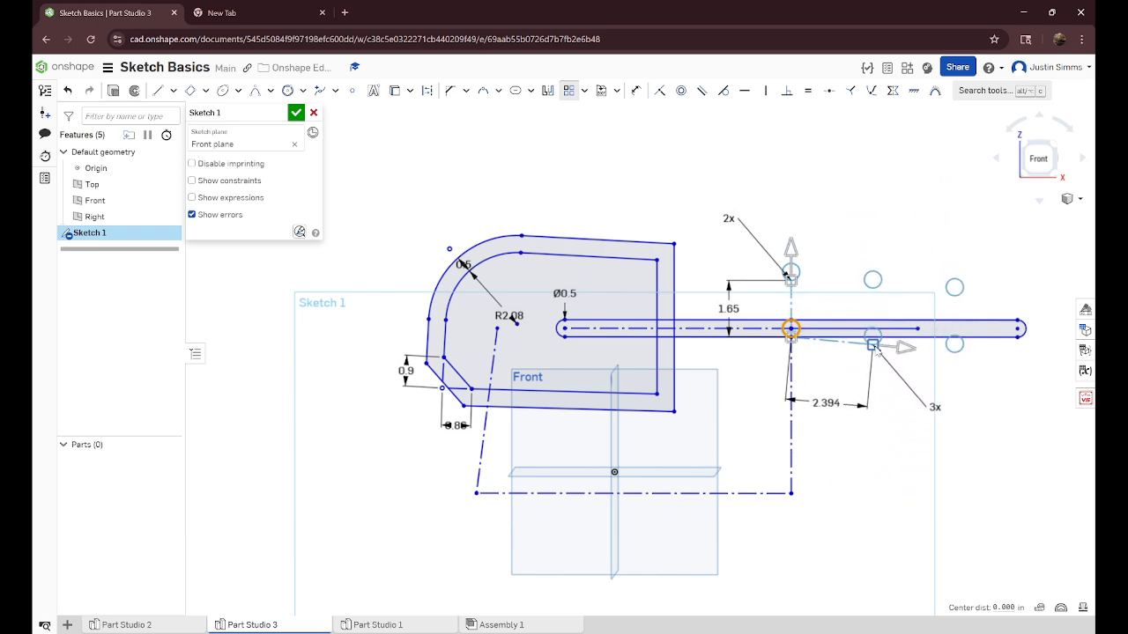
pyautogui.click(960, 429)
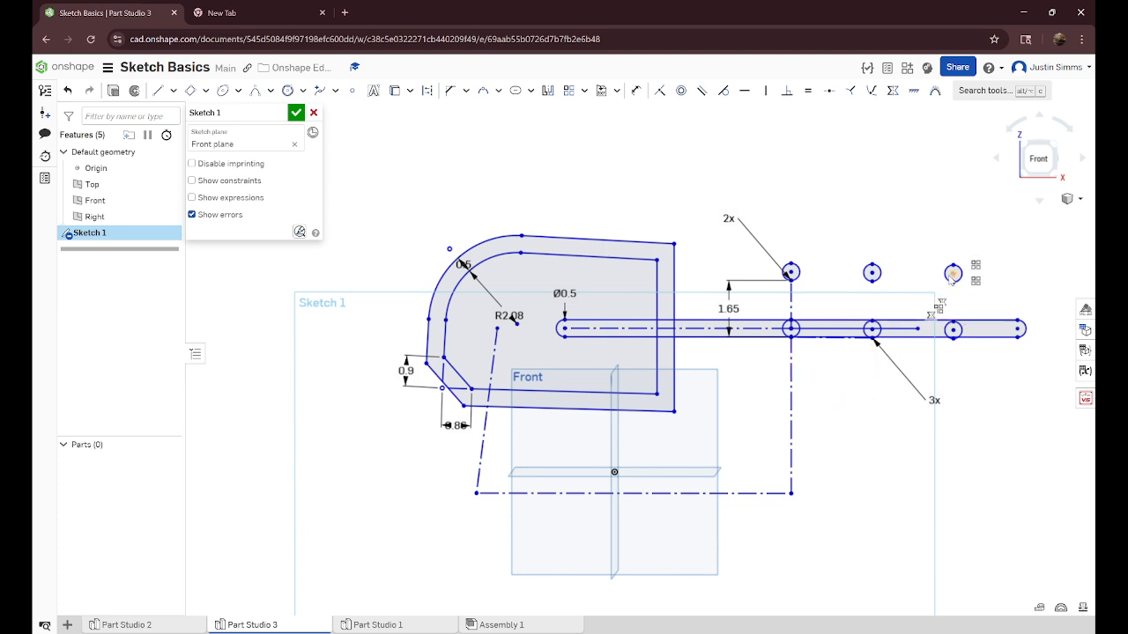
# - Move the linear pattern's upper-right circle to the right to widen the spacing between its columns
pyautogui.moveTo(953, 275)
pyautogui.mouseDown()
pyautogui.moveTo(979, 269)
pyautogui.moveTo(1027, 287)
pyautogui.moveTo(951, 275)
pyautogui.moveTo(1030, 272)
pyautogui.moveTo(1019, 276)
pyautogui.mouseUp()
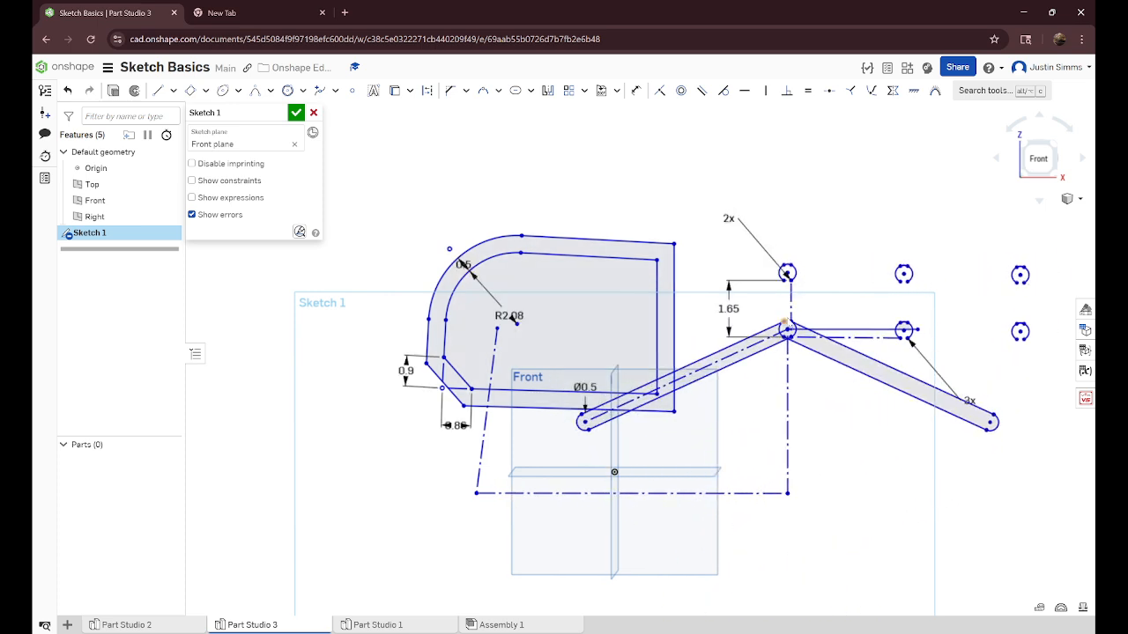
pyautogui.click(584, 90)
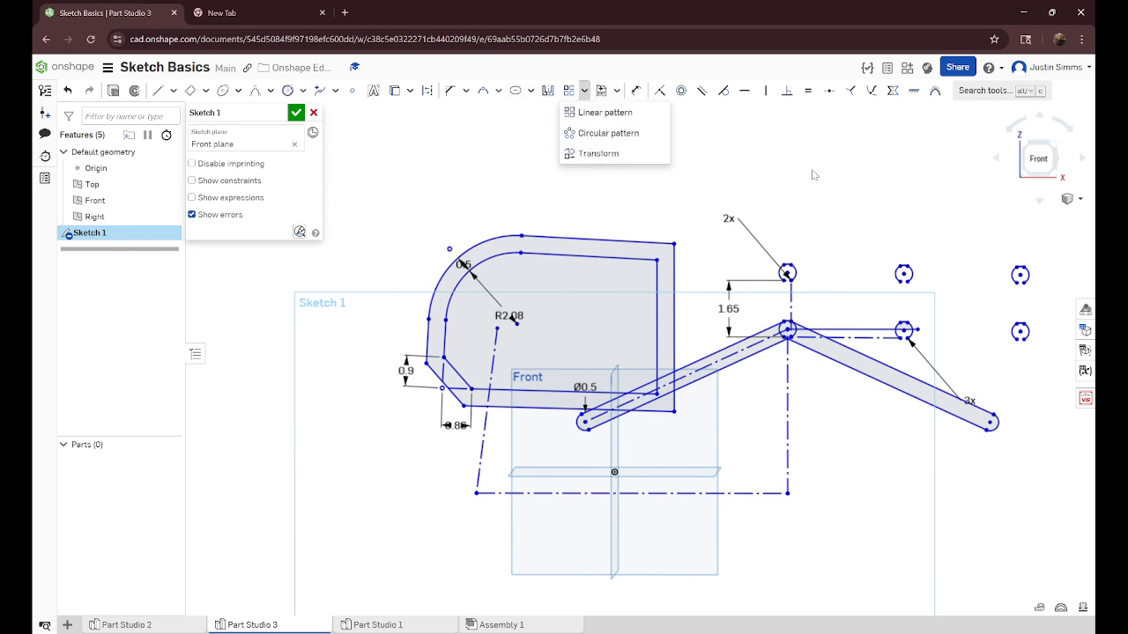
pyautogui.click(811, 171)
# - Start a circular pattern of the linear pattern's upper-left circle and move the pattern's centre to just above that circle
pyautogui.click(585, 89)
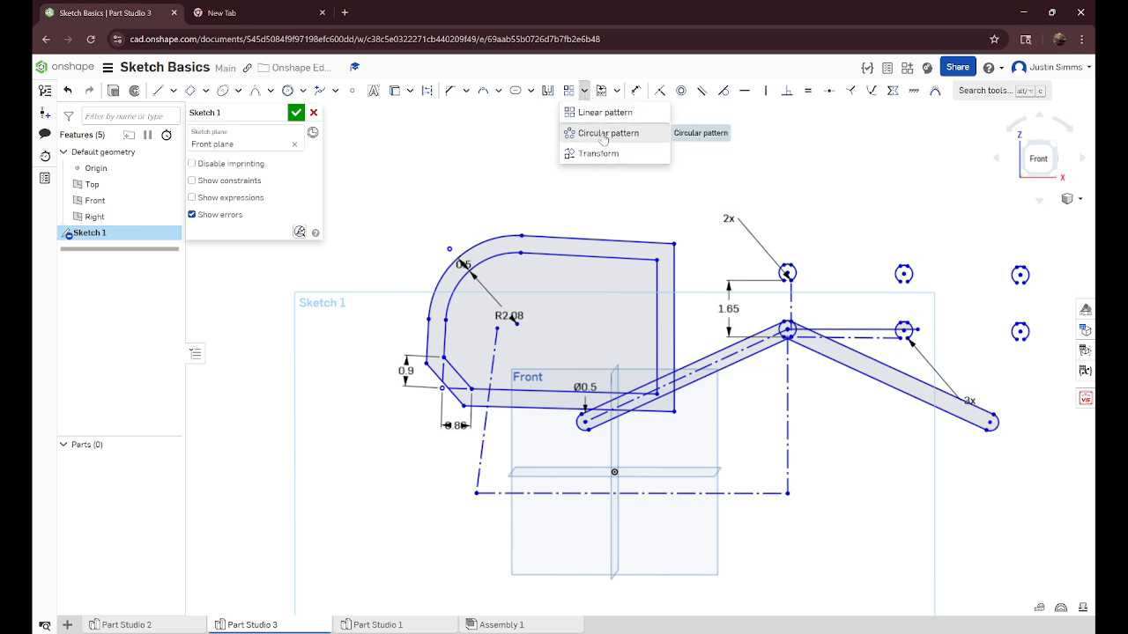
pyautogui.click(608, 131)
pyautogui.click(792, 276)
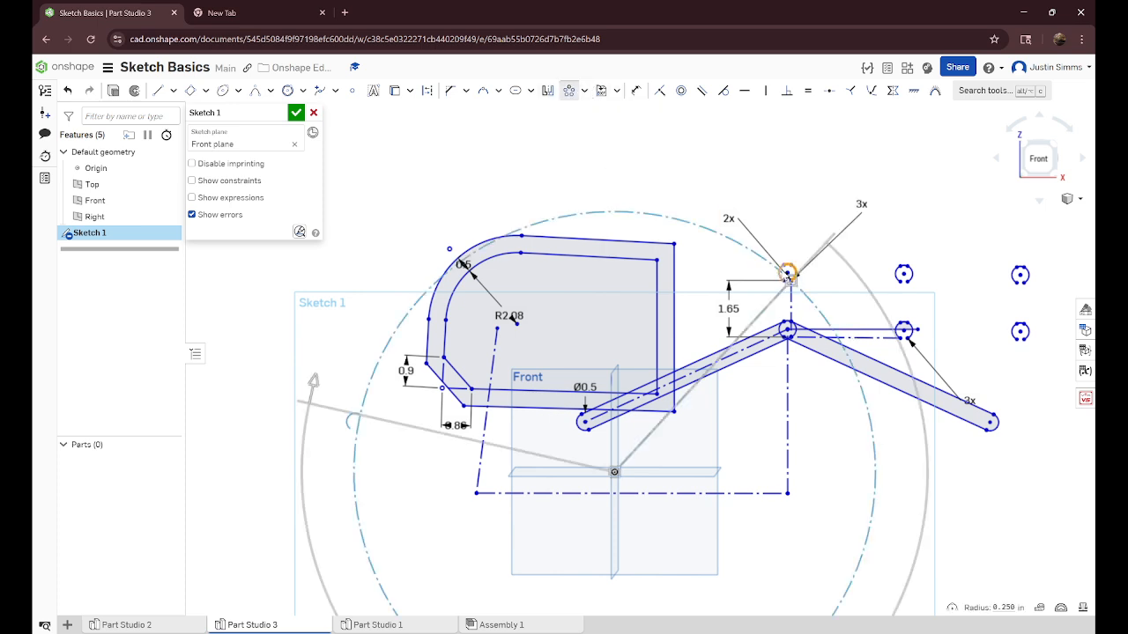
pyautogui.scroll(3, 789, 300)
pyautogui.scroll(-4, 710, 448)
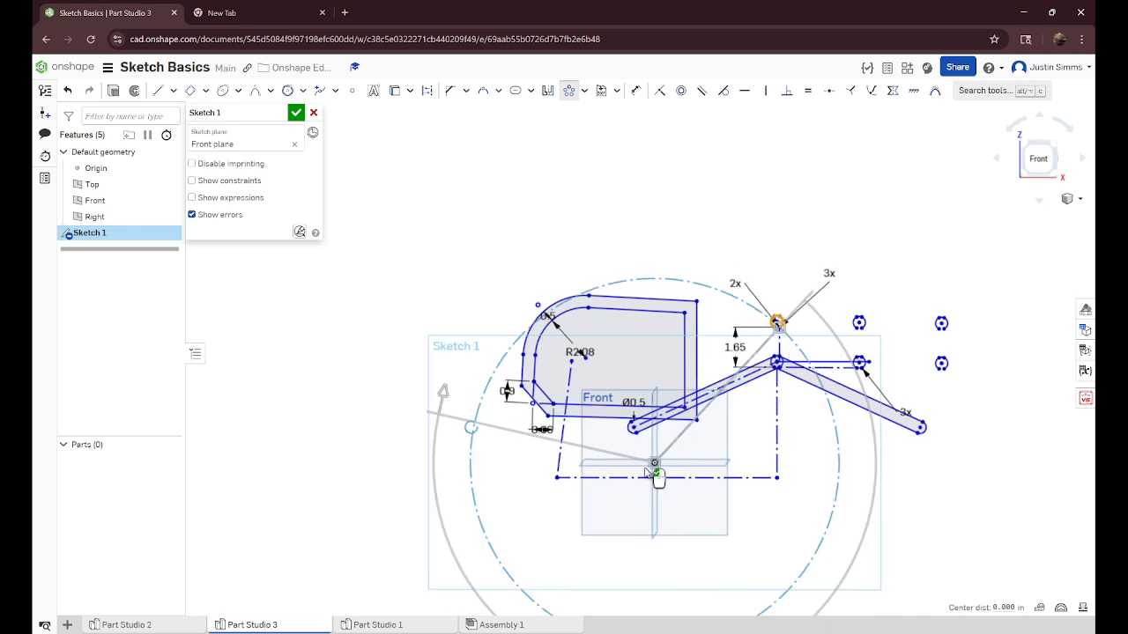
pyautogui.moveTo(654, 463); pyautogui.dragTo(766, 262)
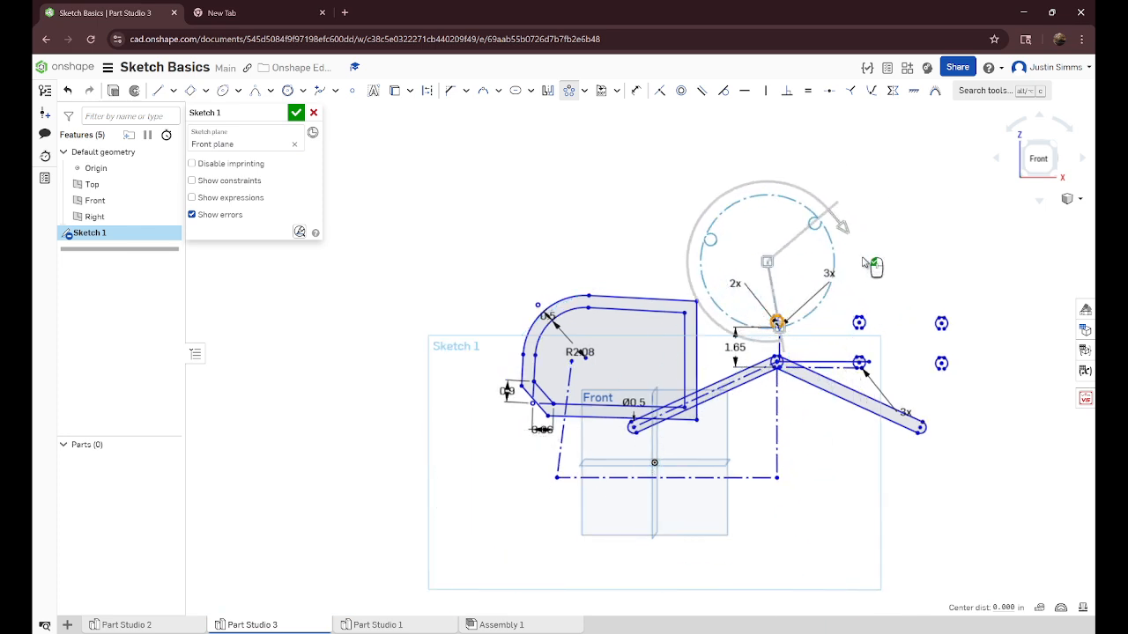
pyautogui.moveTo(836, 220)
pyautogui.mouseDown()
pyautogui.moveTo(829, 205)
pyautogui.moveTo(798, 214)
pyautogui.moveTo(844, 228)
pyautogui.mouseUp()
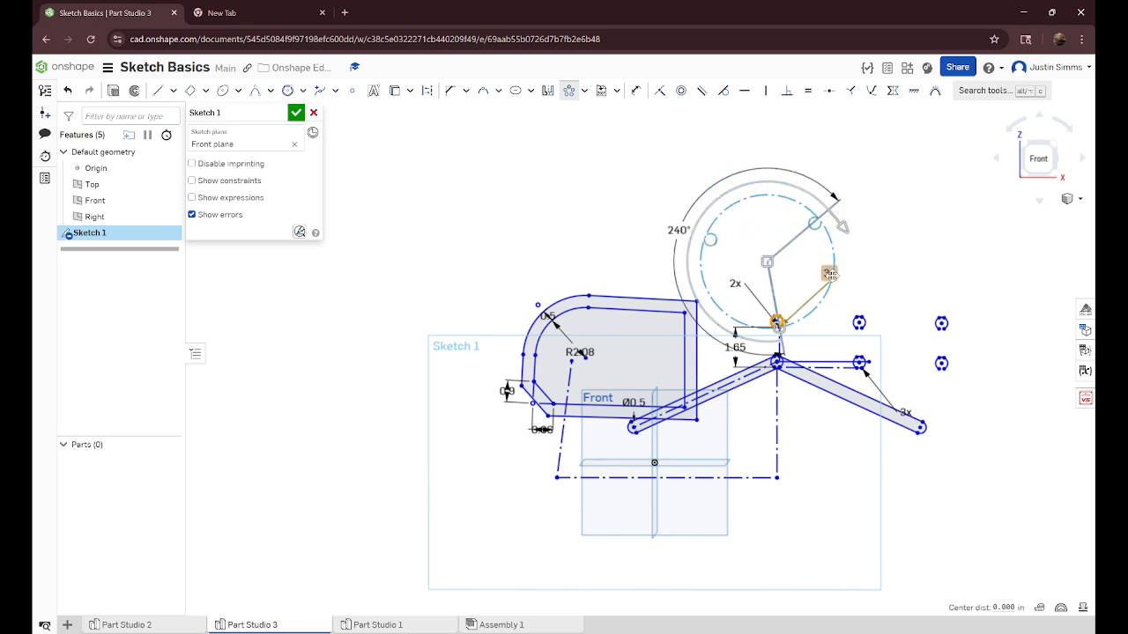
# - Set the circular pattern's instance count to 7 and finish the pattern
pyautogui.click(829, 273)
pyautogui.write('7')
pyautogui.press('Return')
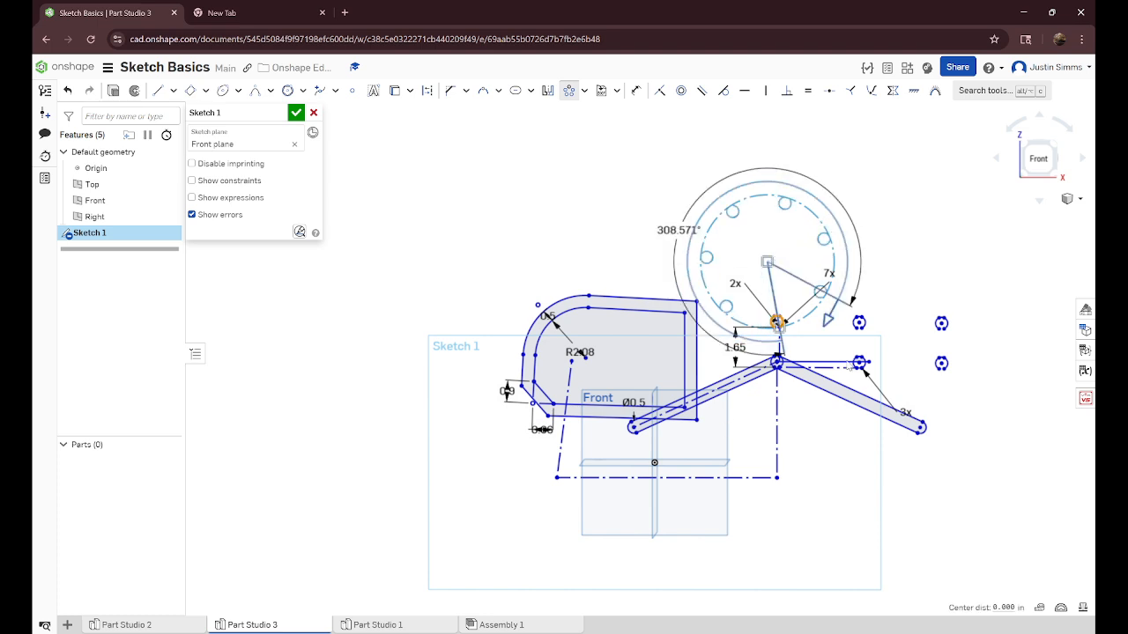
pyautogui.click(893, 236)
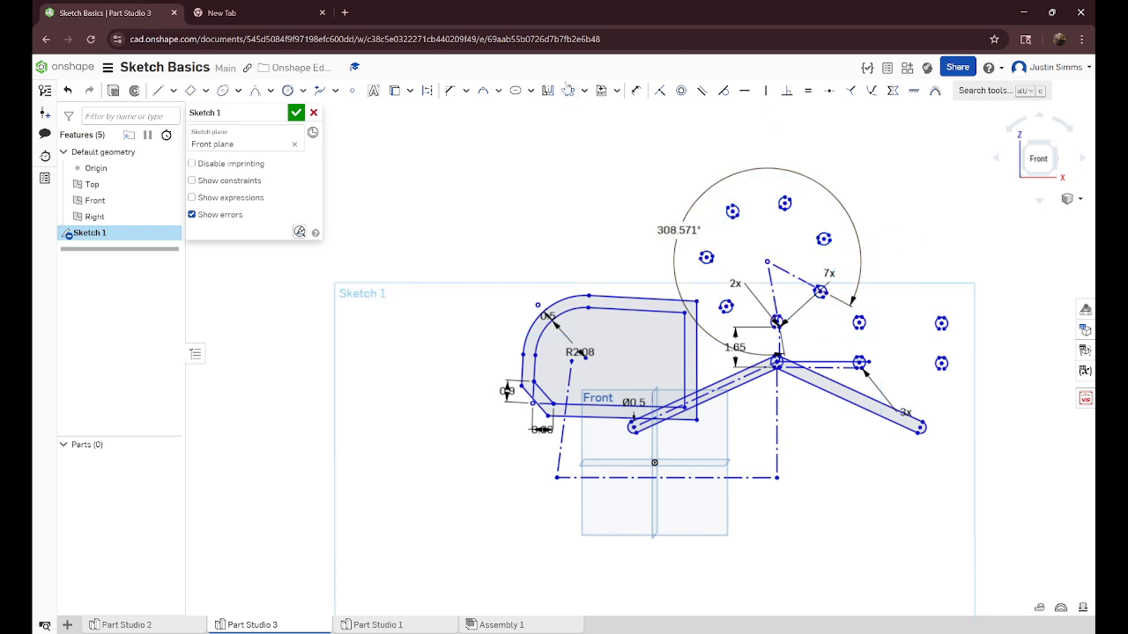
# - Transform all the sketch geometry together, moving it to the left as one group
pyautogui.click(583, 90)
pyautogui.scroll(-3, 631, 445)
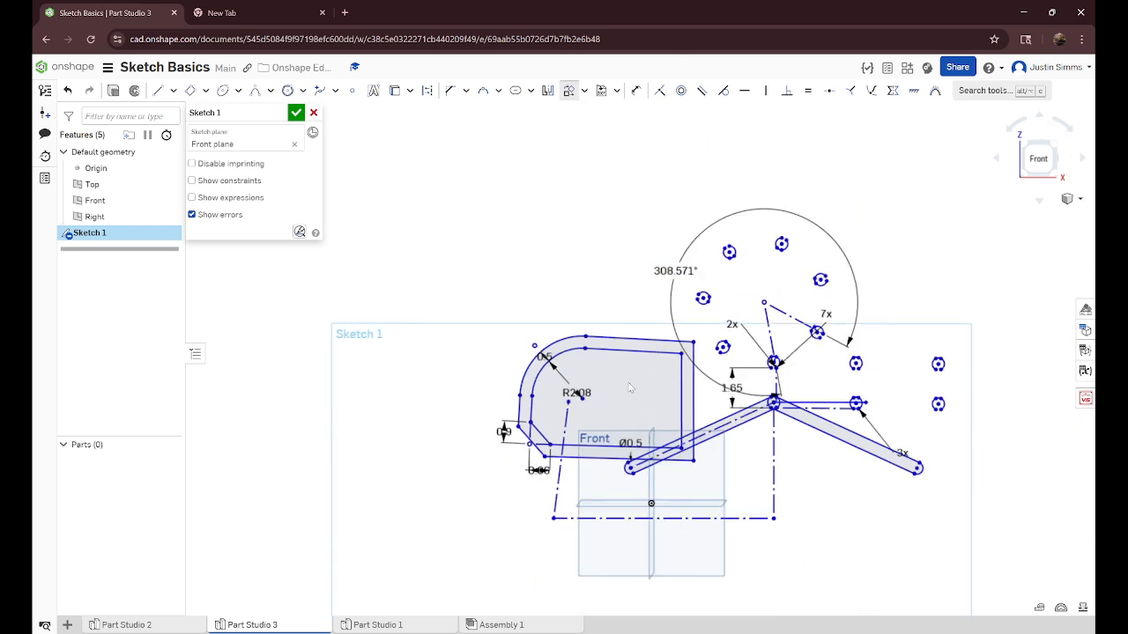
pyautogui.moveTo(461, 196)
pyautogui.mouseDown()
pyautogui.moveTo(612, 269)
pyautogui.moveTo(935, 551)
pyautogui.mouseUp()
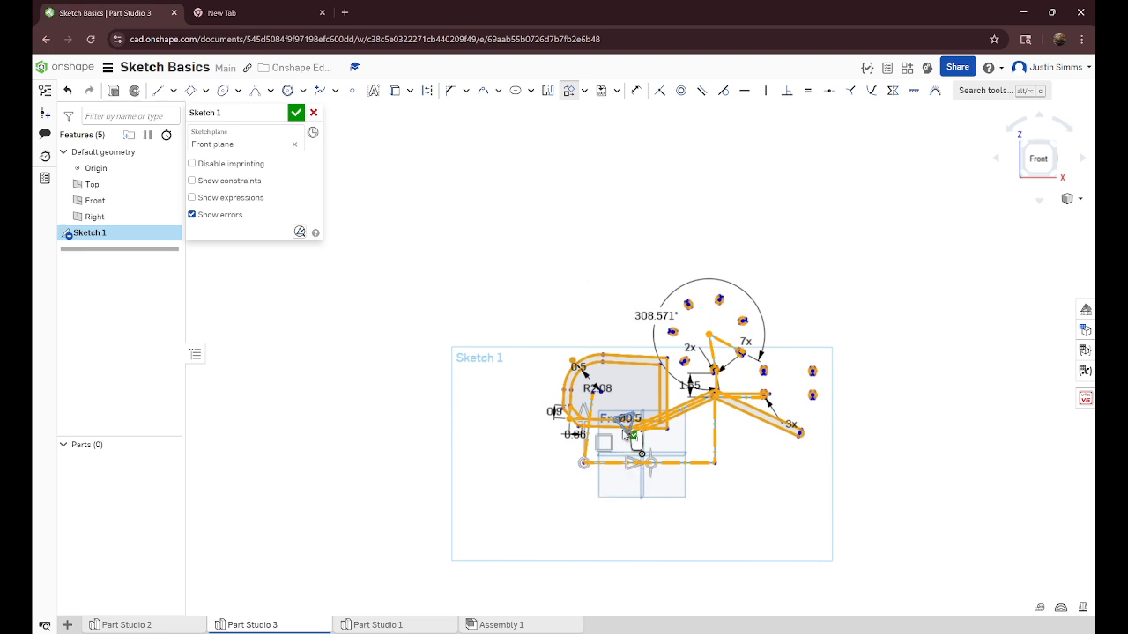
pyautogui.moveTo(628, 436); pyautogui.dragTo(705, 483)
pyautogui.click(717, 496)
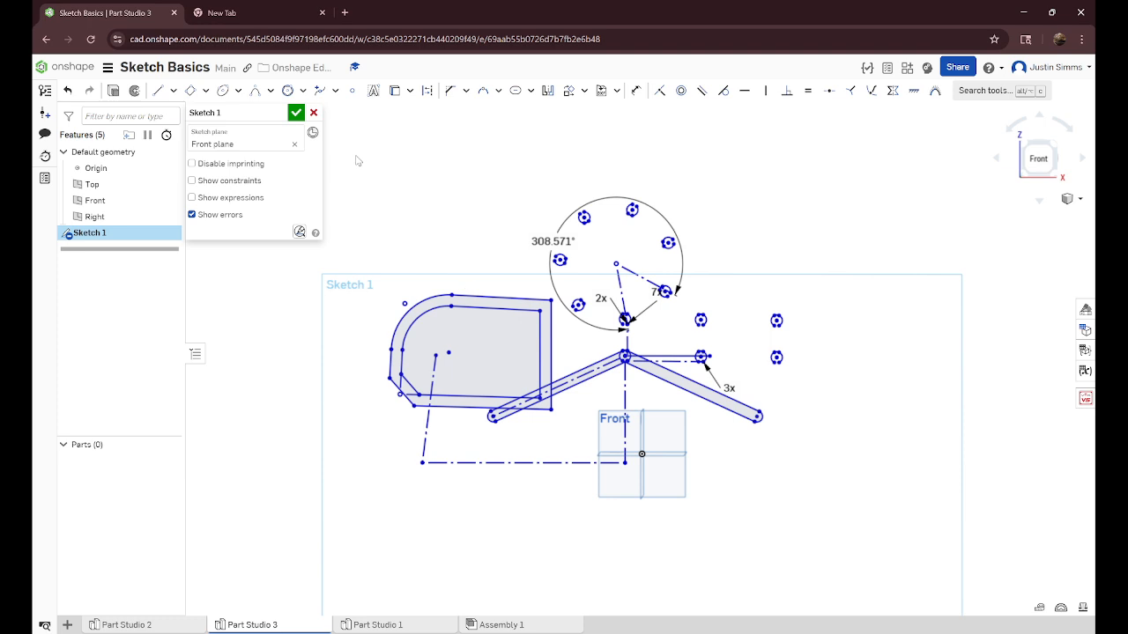
# - Delete all the sketch geometry, leaving Sketch 1 empty
pyautogui.moveTo(355, 155)
pyautogui.mouseDown()
pyautogui.moveTo(945, 525)
pyautogui.moveTo(936, 546)
pyautogui.mouseUp()
pyautogui.press('Delete')
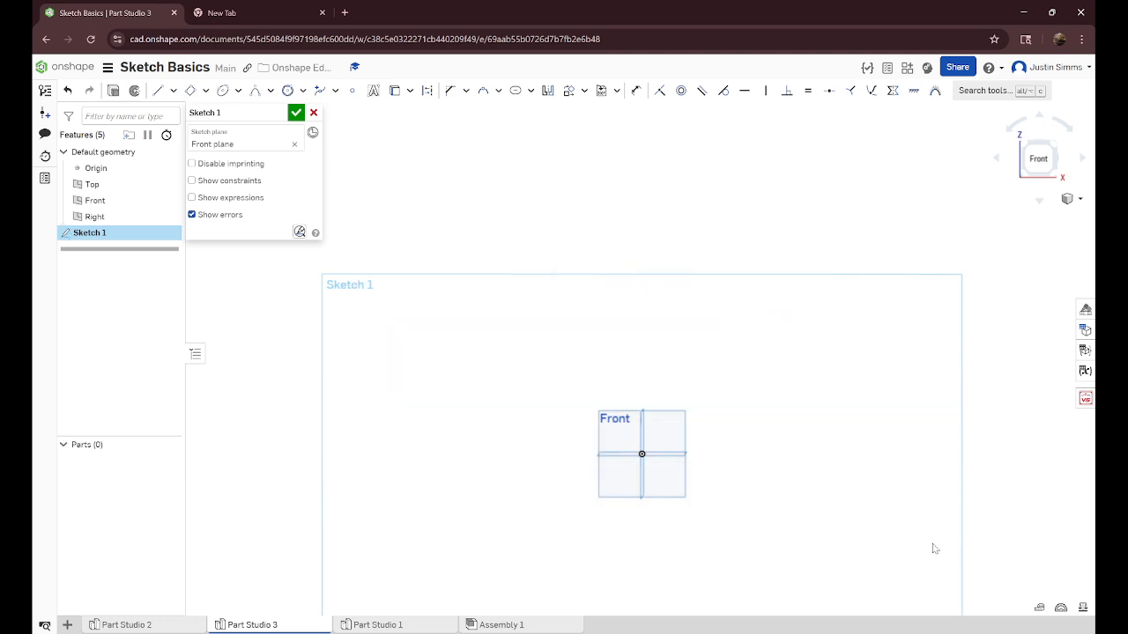
pyautogui.scroll(-2, 727, 461)
pyautogui.scroll(7, 742, 433)
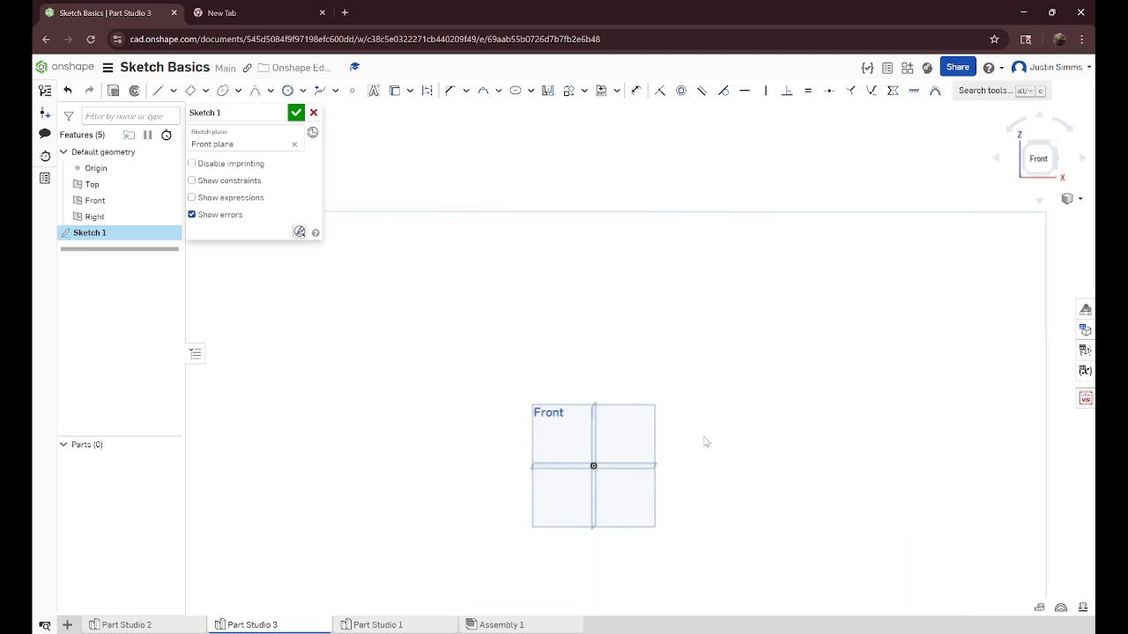
pyautogui.click(616, 91)
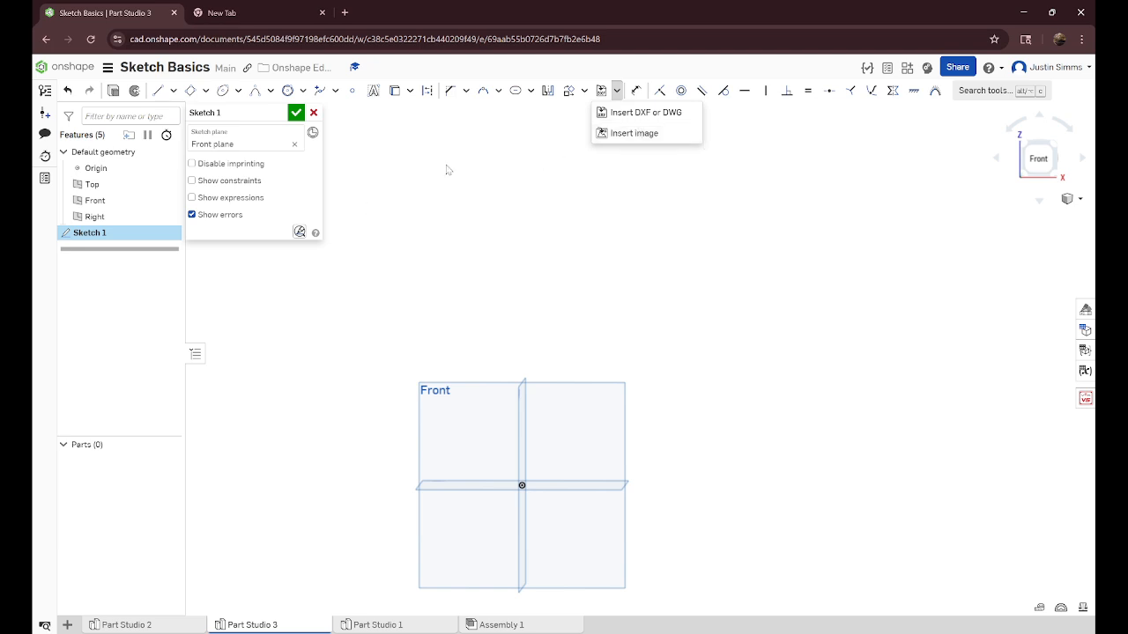
pyautogui.click(503, 199)
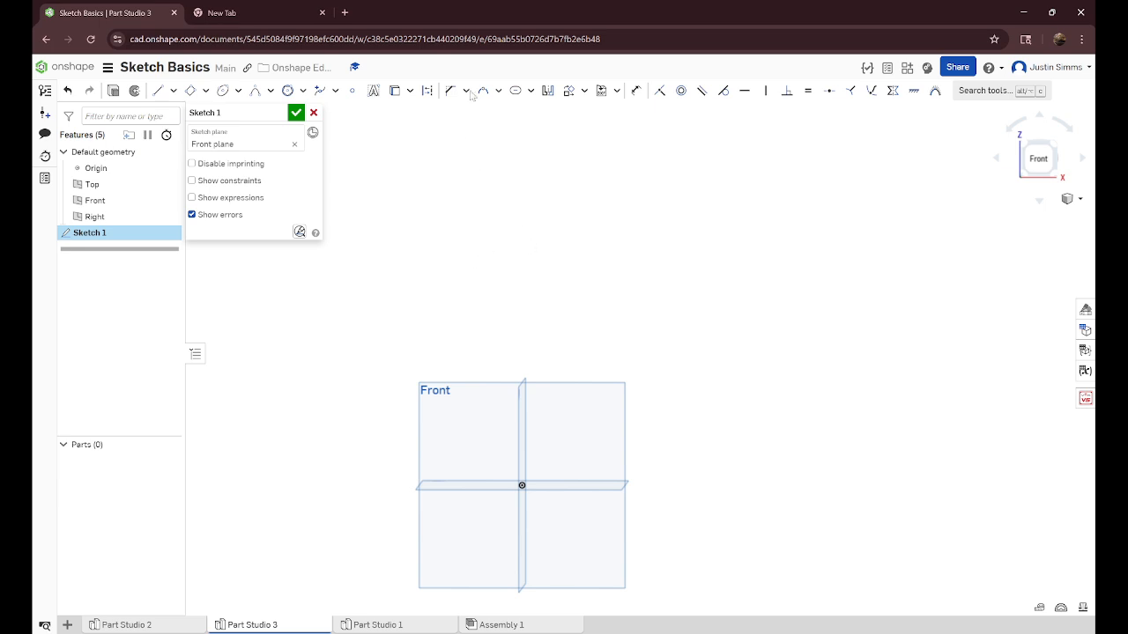
# - Open Part Studio 2 and hide its Top, Front and Right planes together with Sketch 1
pyautogui.click(132, 624)
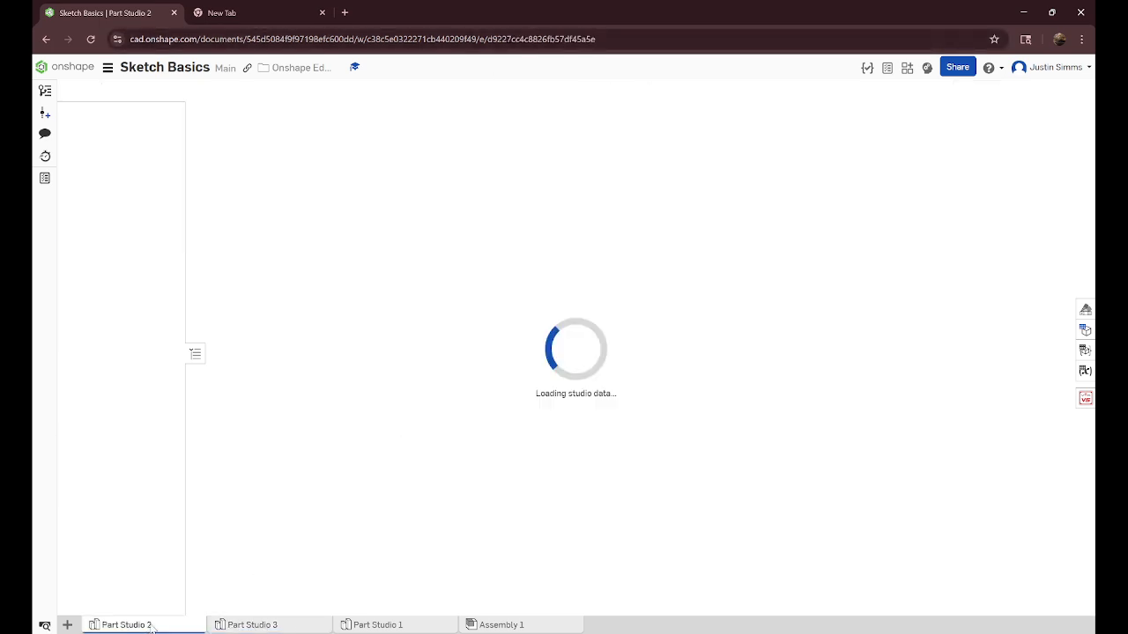
pyautogui.moveTo(456, 385); pyautogui.dragTo(685, 458, button='right')
pyautogui.scroll(4, 725, 391)
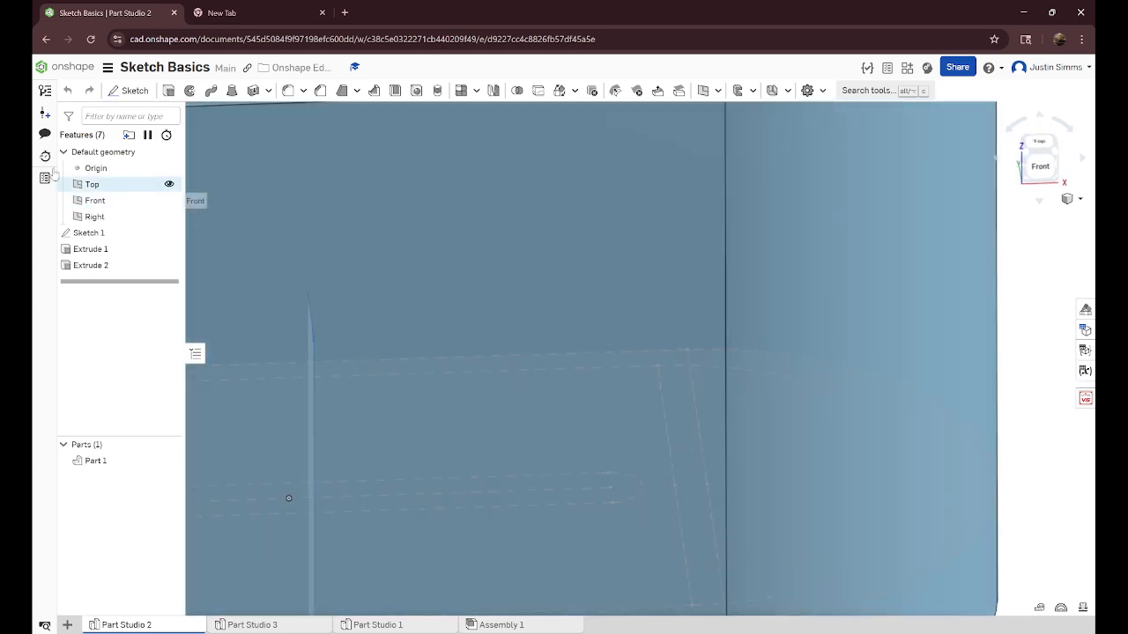
pyautogui.click(169, 184)
pyautogui.click(169, 200)
pyautogui.click(168, 216)
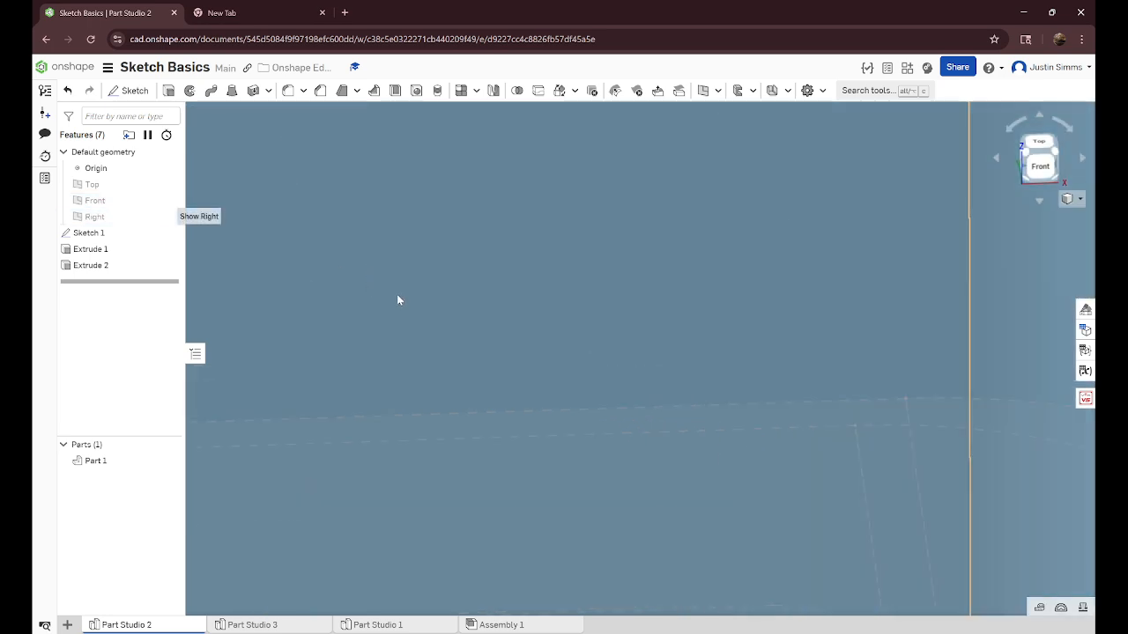
pyautogui.scroll(-5, 391, 302)
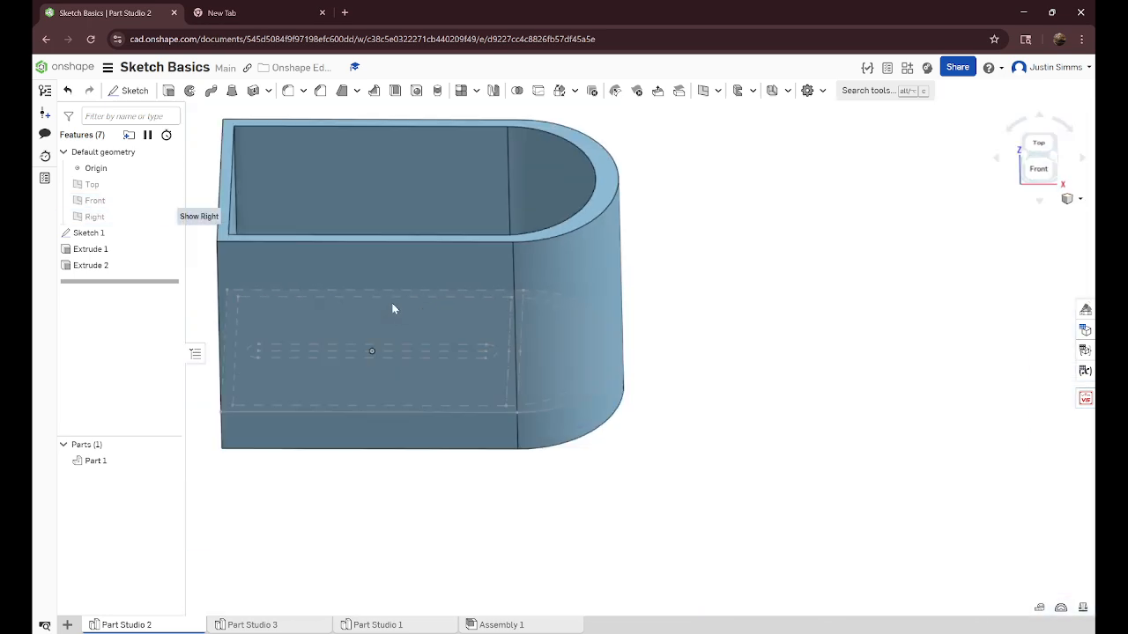
pyautogui.click(168, 233)
pyautogui.scroll(3, 476, 366)
pyautogui.scroll(3, 504, 378)
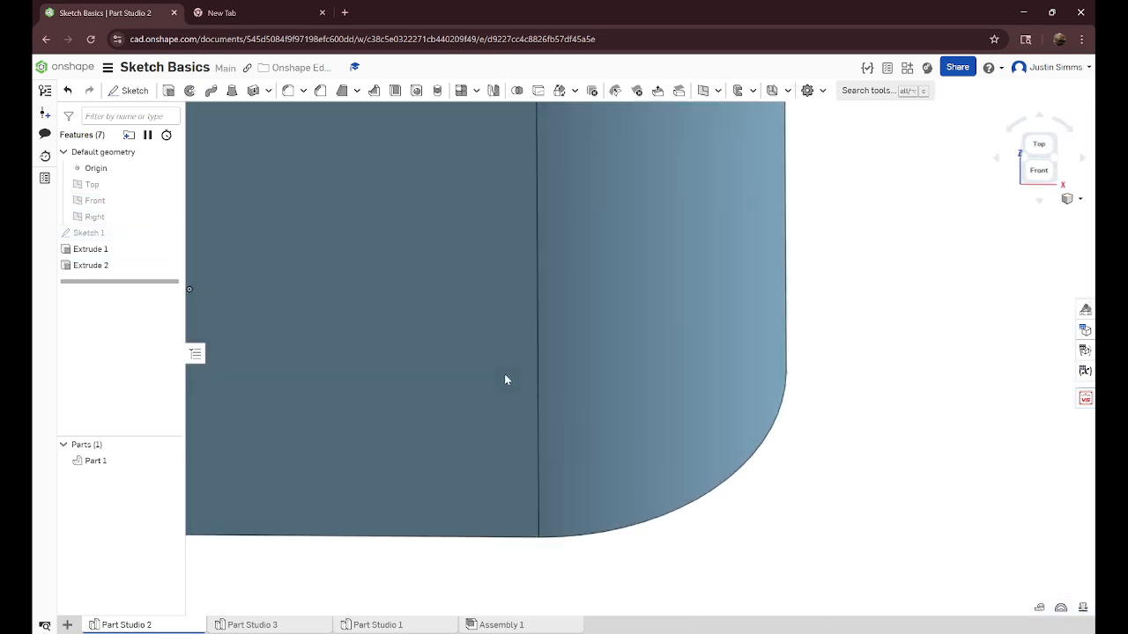
pyautogui.scroll(-6, 503, 378)
pyautogui.moveTo(503, 378); pyautogui.dragTo(538, 418, button='right')
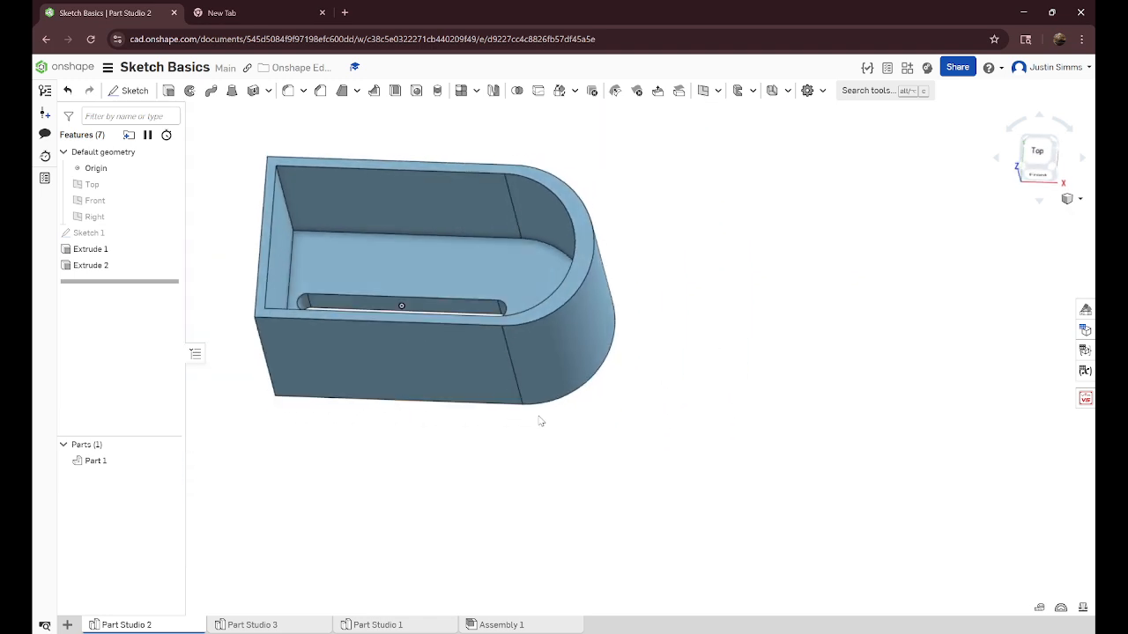
# - Start a new sketch on the part's top rim face and view it from the Top
pyautogui.click(117, 91)
pyautogui.click(532, 178)
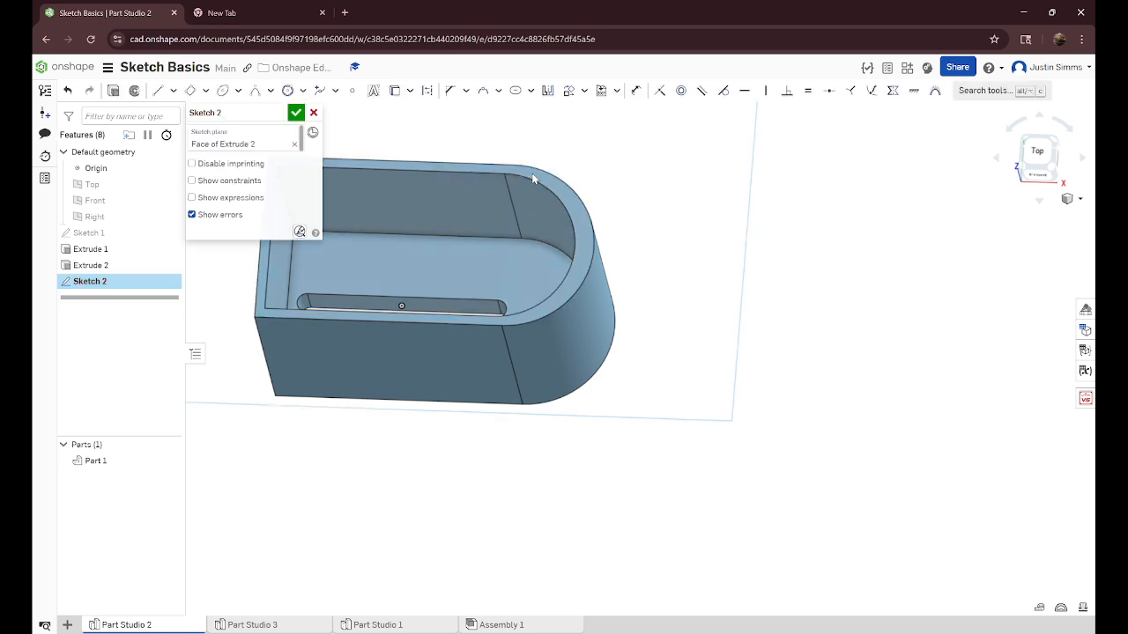
pyautogui.click(1039, 147)
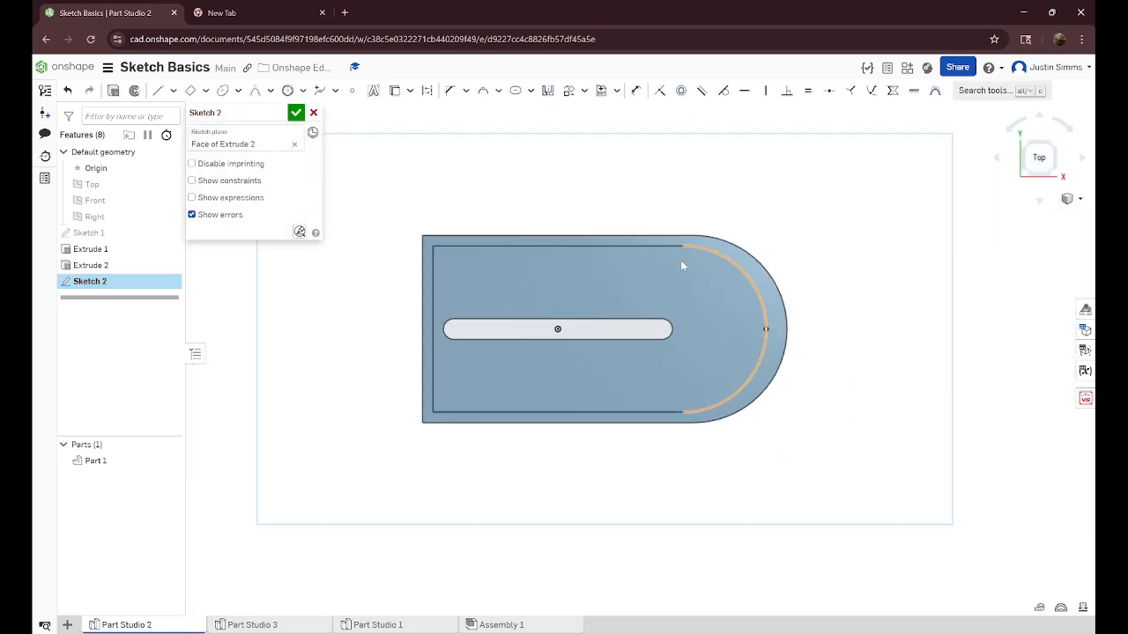
# - Project the outline of the slot in the part's floor onto the rim sketch with Use
pyautogui.click(410, 90)
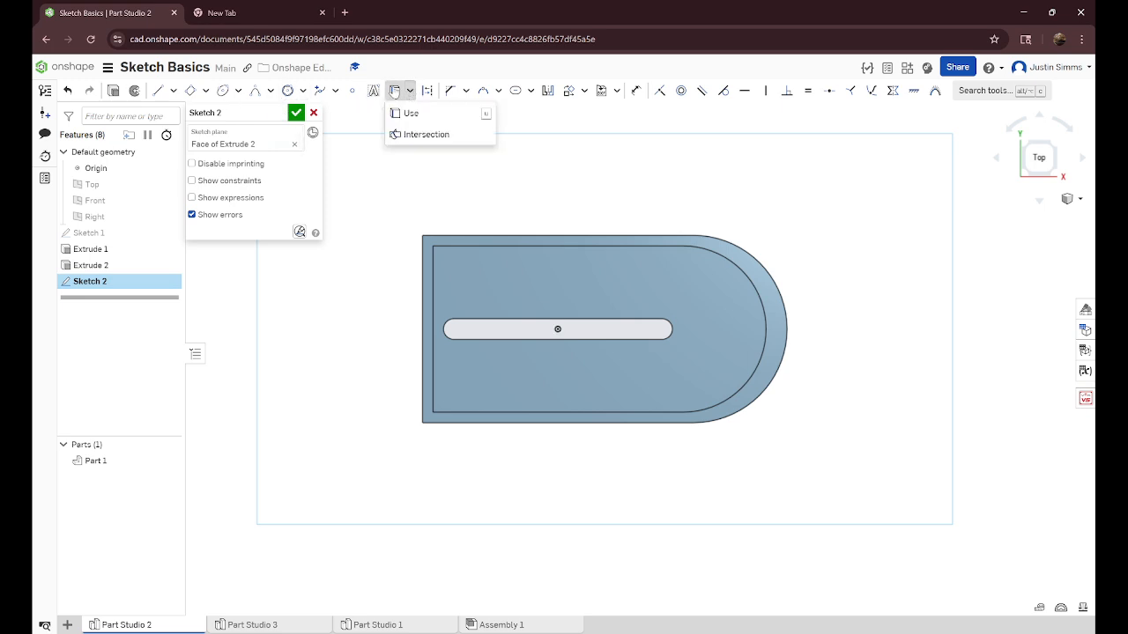
pyautogui.click(429, 113)
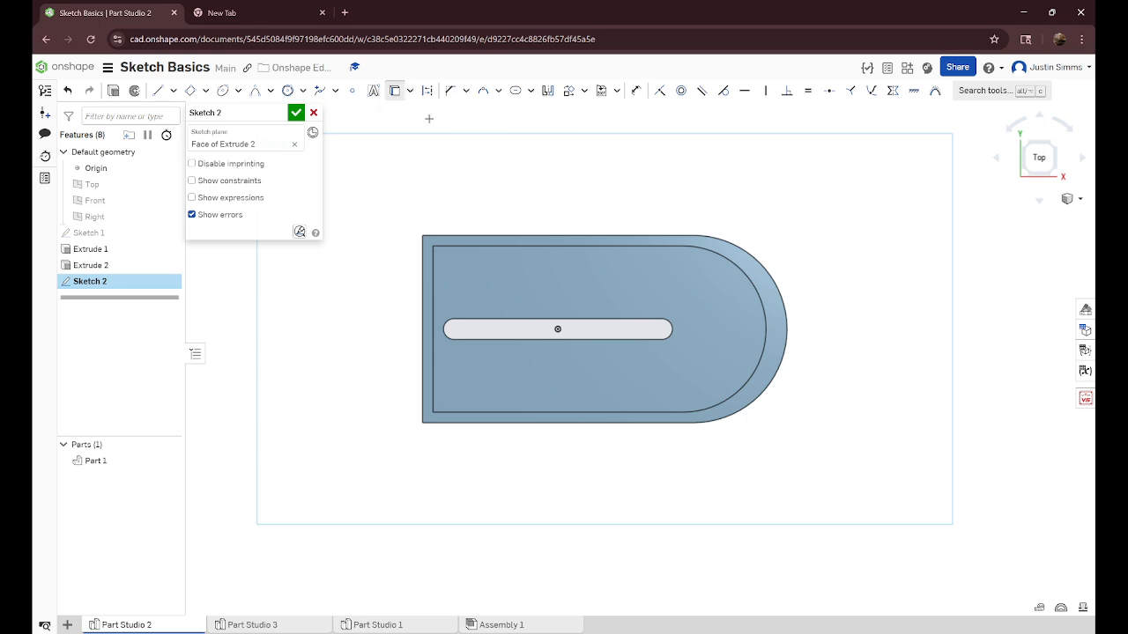
pyautogui.click(663, 337)
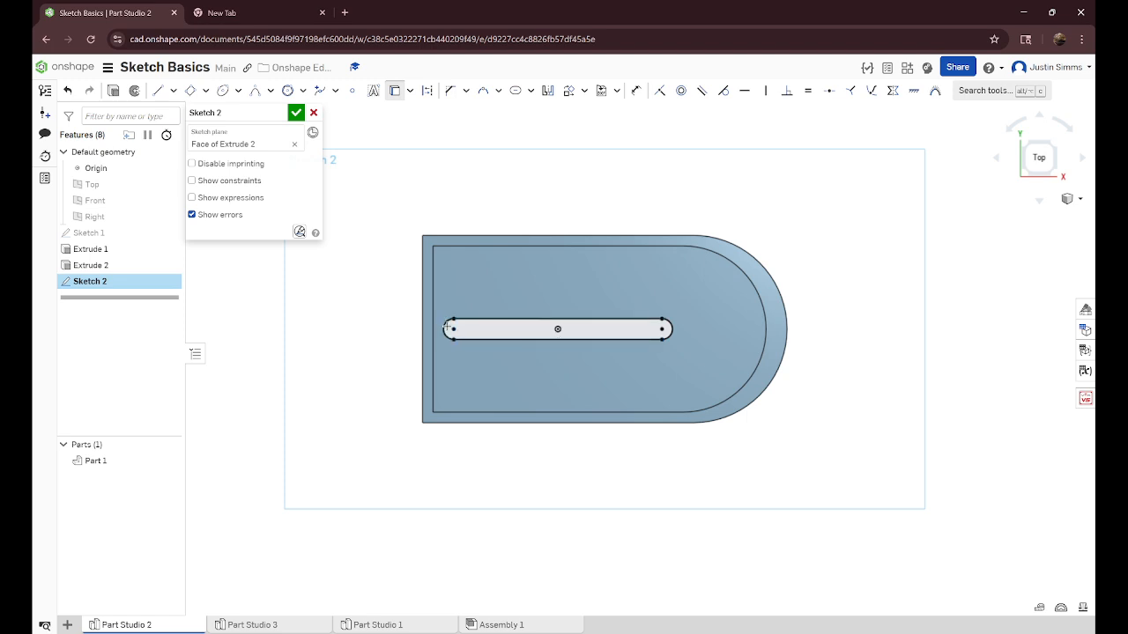
pyautogui.moveTo(703, 540); pyautogui.dragTo(694, 479, button='right')
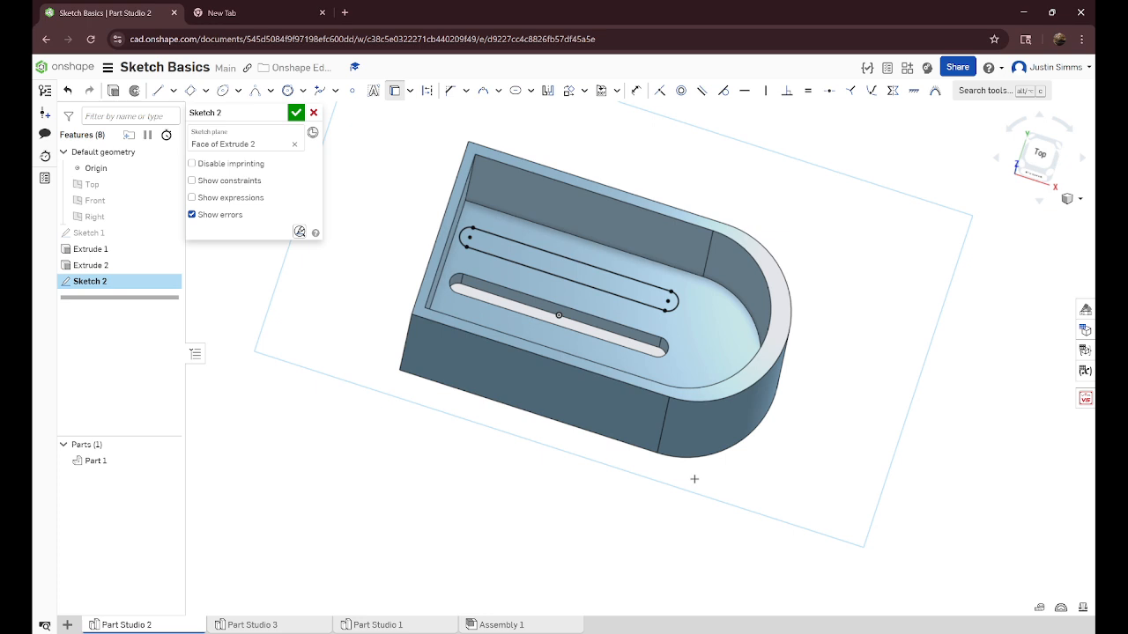
# - Add the inner and outer wall outlines to the rim sketch with Intersection
pyautogui.click(409, 90)
pyautogui.click(405, 112)
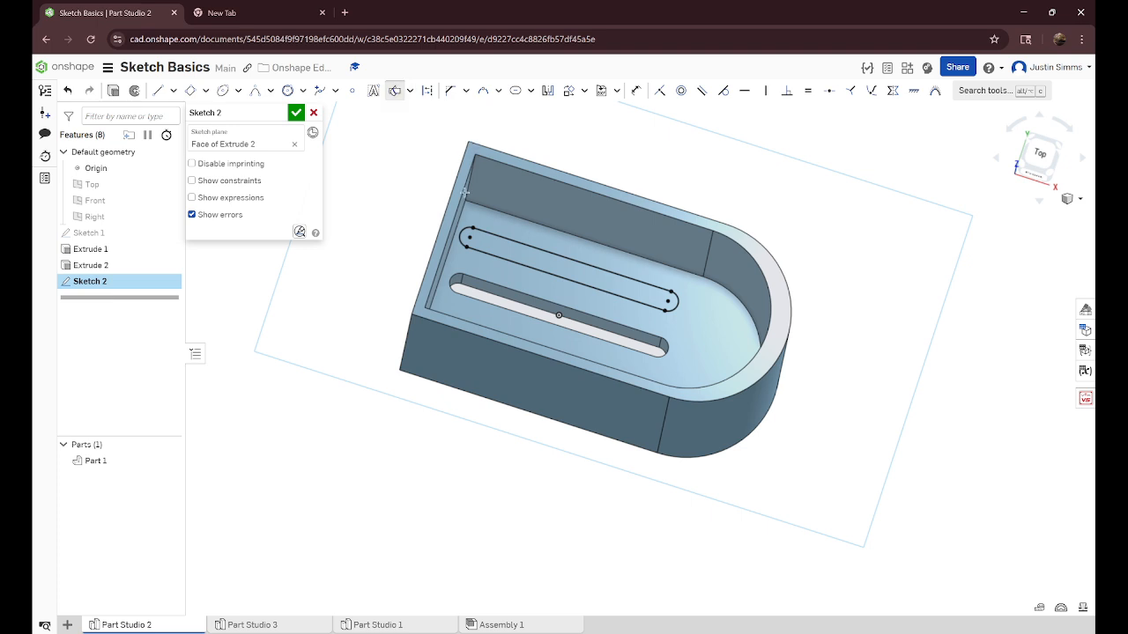
pyautogui.click(764, 345)
pyautogui.moveTo(764, 345); pyautogui.dragTo(867, 324, button='right')
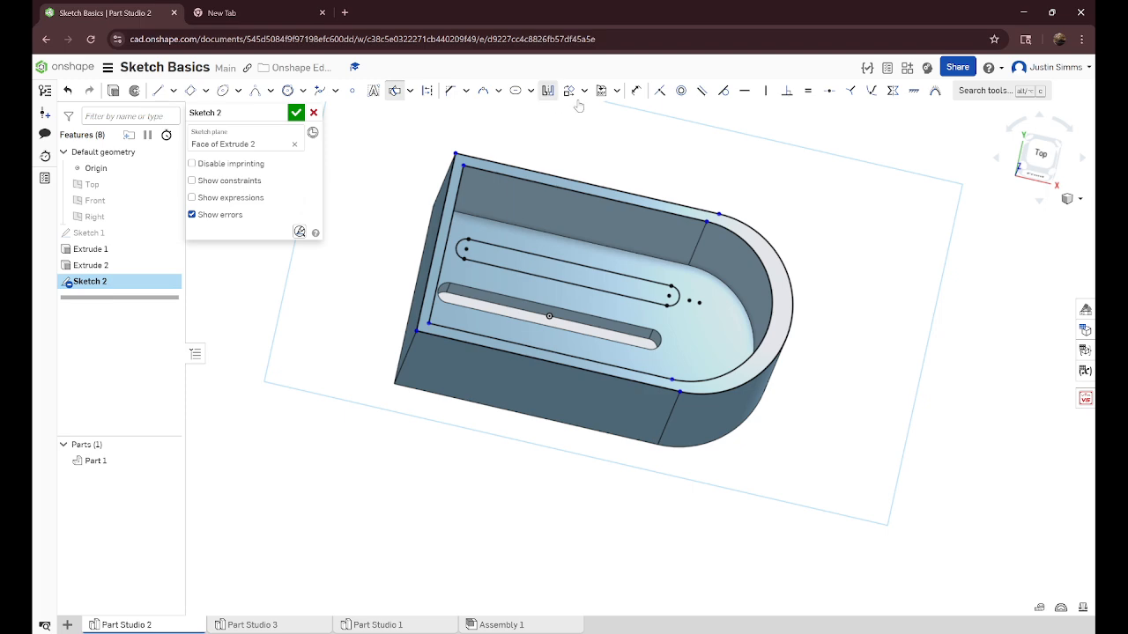
pyautogui.scroll(3, 567, 214)
pyautogui.moveTo(569, 214); pyautogui.dragTo(598, 228, button='right')
pyautogui.scroll(-3, 581, 218)
pyautogui.moveTo(868, 304)
pyautogui.mouseDown(button='right')
pyautogui.moveTo(887, 302)
pyautogui.moveTo(919, 265)
pyautogui.moveTo(892, 317)
pyautogui.mouseUp(button='right')
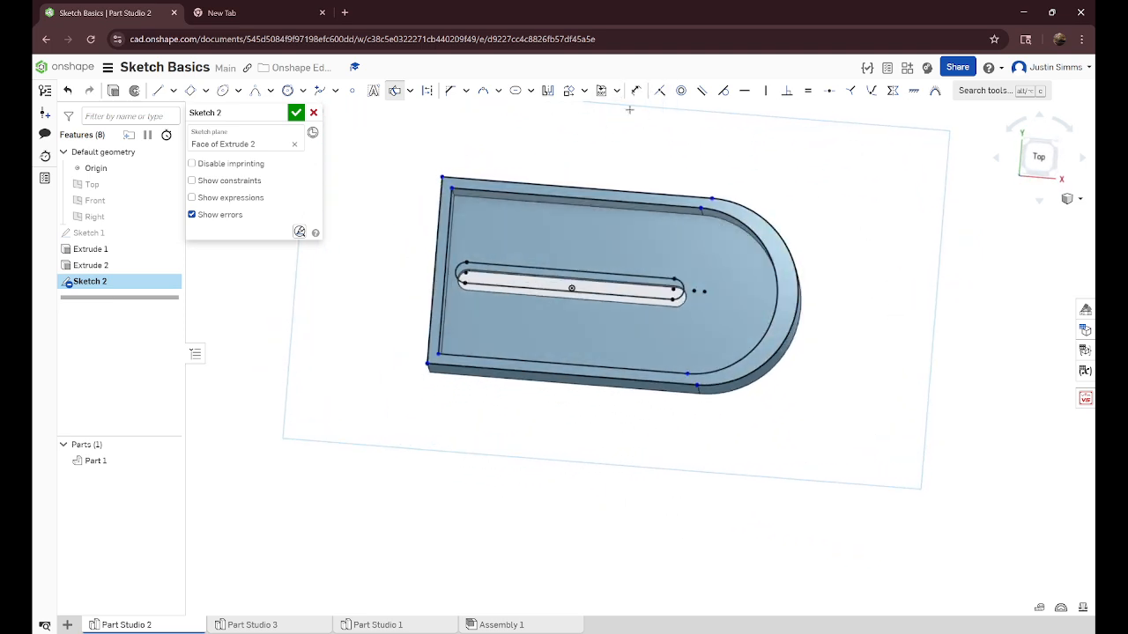
pyautogui.rightClick(710, 158)
# - Draw a single line about 3.83 in long below the part, roughly parallel to its long front wall
pyautogui.click(157, 89)
pyautogui.click(488, 425)
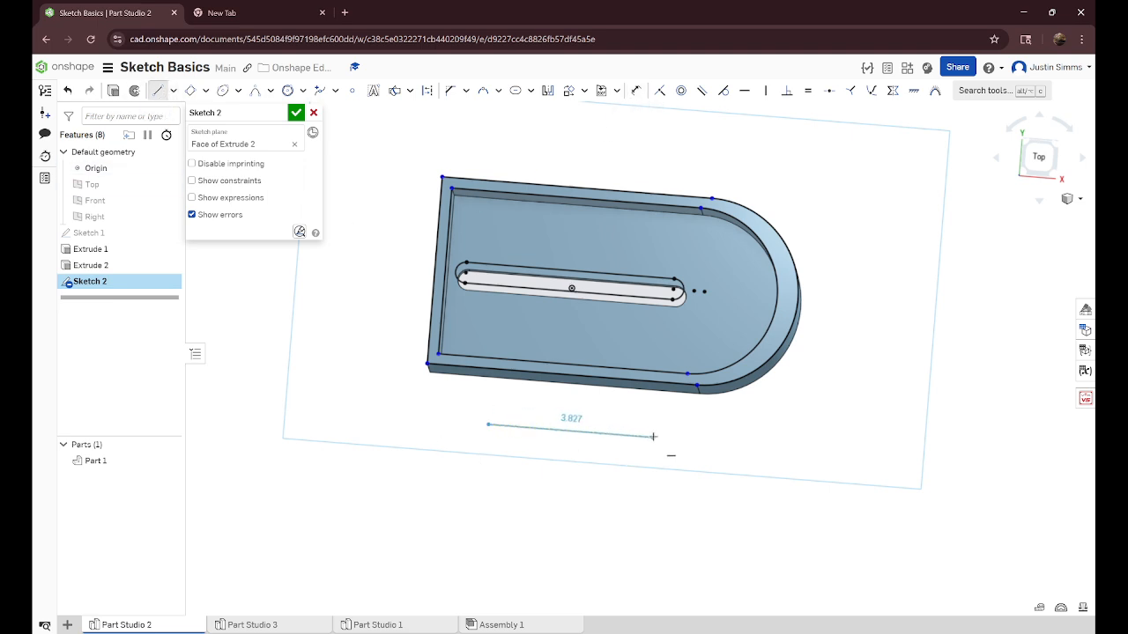
pyautogui.rightClick(756, 433)
pyautogui.click(771, 440)
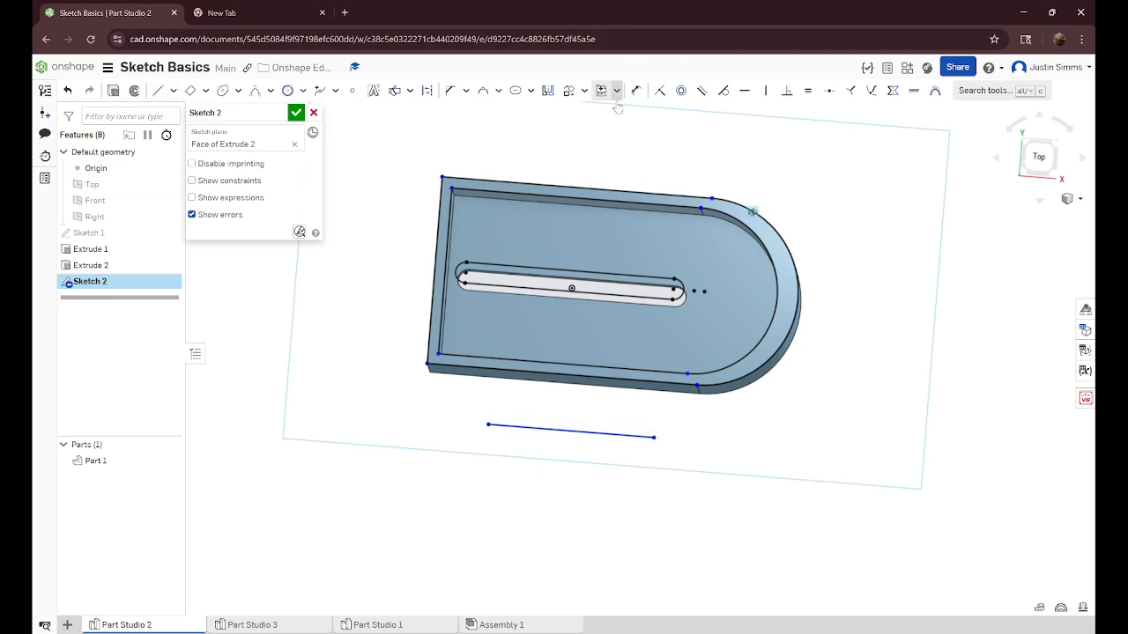
# - Dimension the line below the part and set its length to 4 in
pyautogui.click(631, 95)
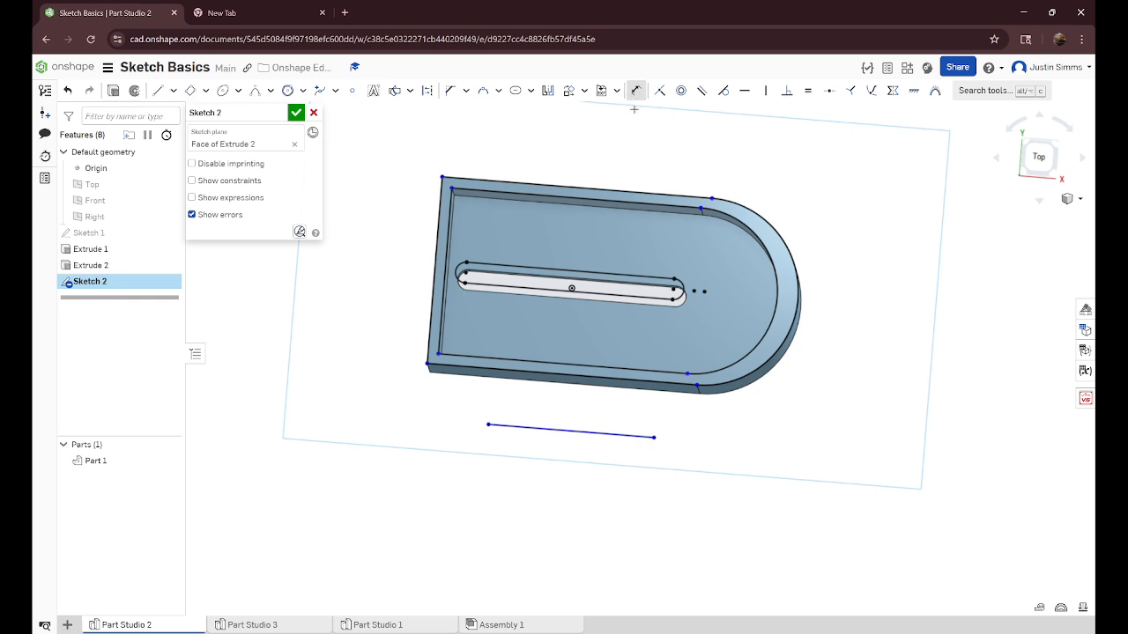
pyautogui.click(566, 438)
pyautogui.click(563, 477)
pyautogui.write('4')
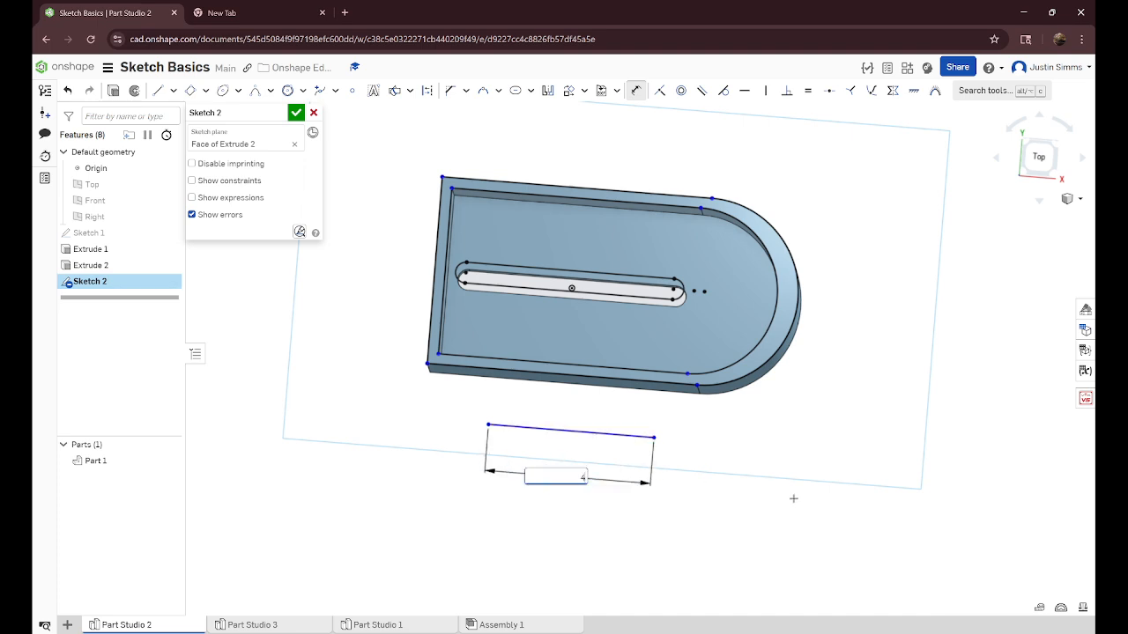
pyautogui.press('Return')
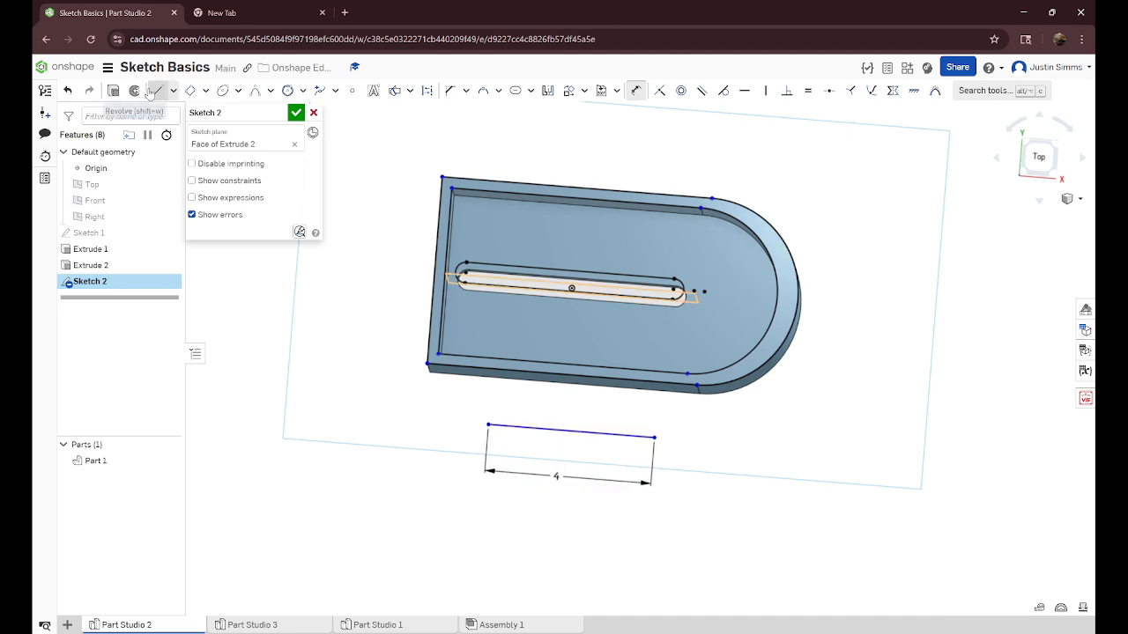
# - Draw a line about 2.61 in long, angled down from the free end of the 4 in line below the part
pyautogui.click(158, 90)
pyautogui.click(655, 437)
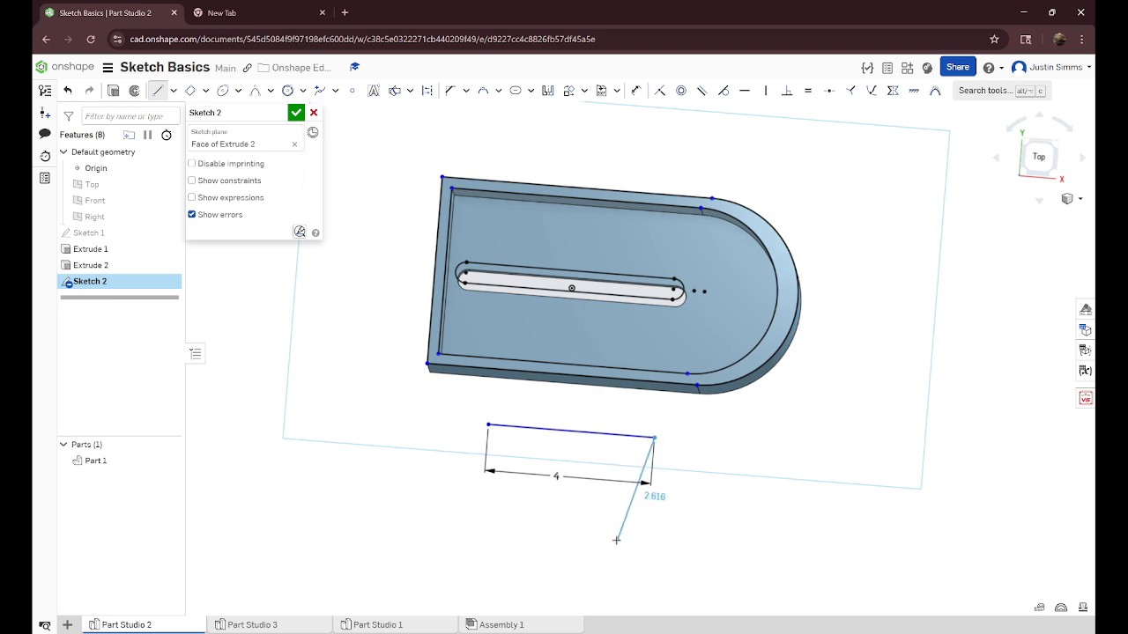
pyautogui.click(616, 539)
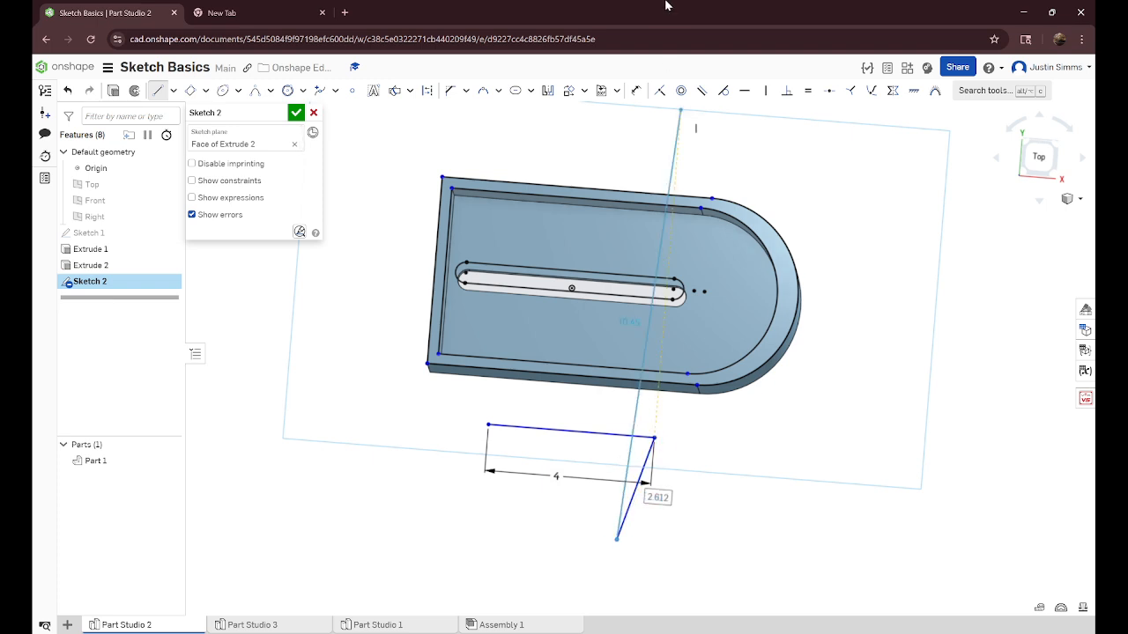
# - Dimension the angle between the two connected lines and set it to 75°
pyautogui.click(622, 436)
pyautogui.click(643, 472)
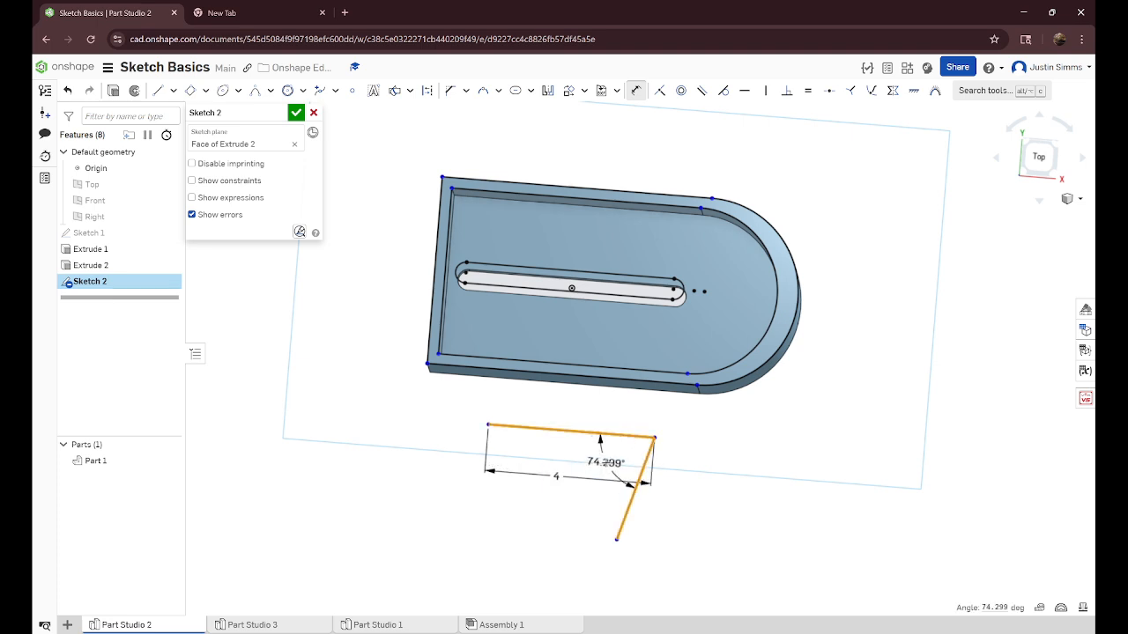
pyautogui.click(605, 462)
pyautogui.write('75')
pyautogui.press('Return')
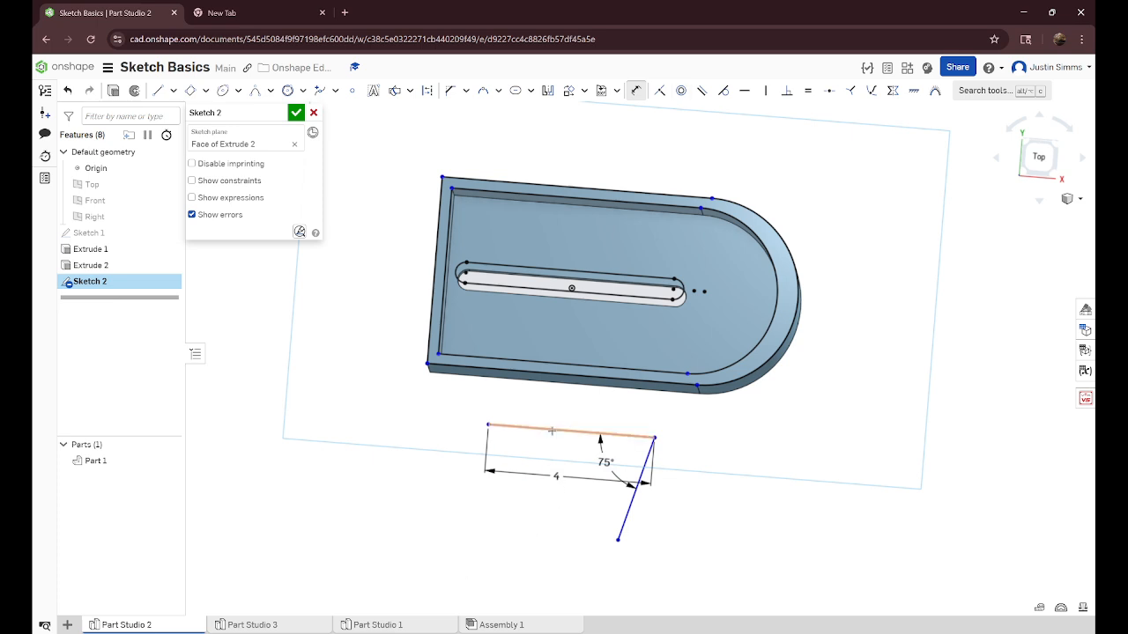
# - Dimension the distance between the 4 in line and the part's long front edge, setting it to 1.7 in
pyautogui.click(562, 431)
pyautogui.click(566, 374)
pyautogui.click(574, 401)
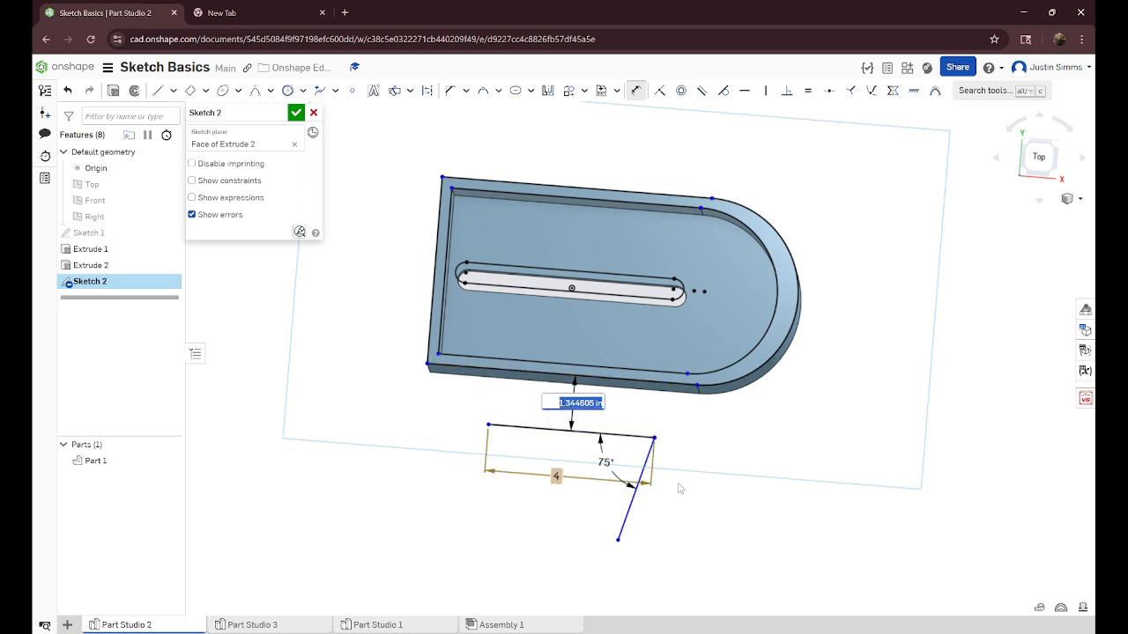
pyautogui.write('6')
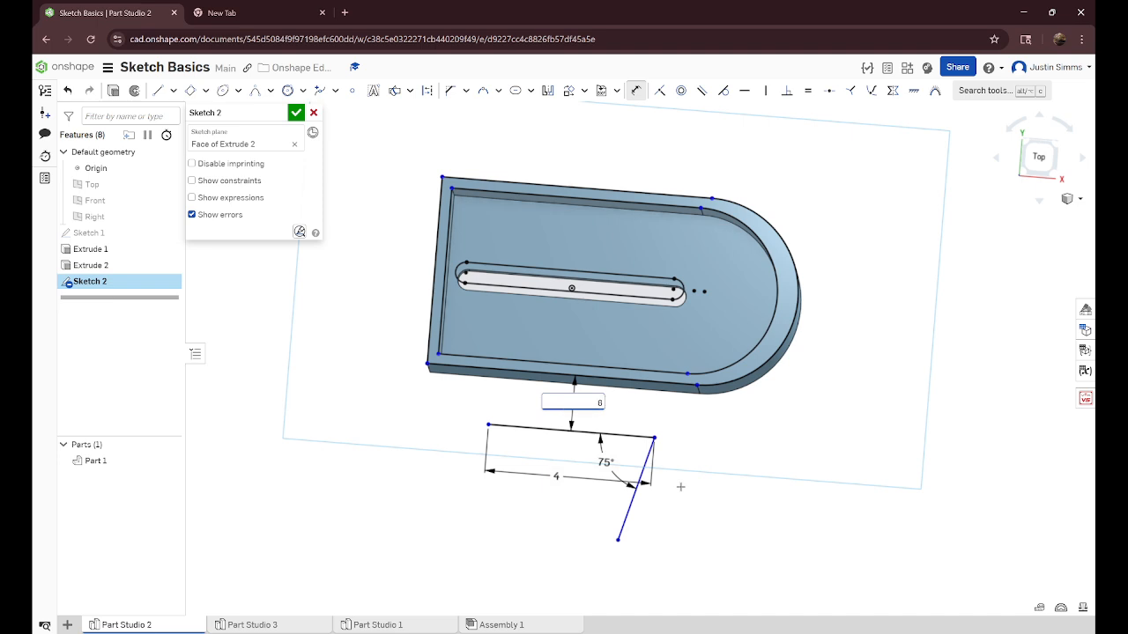
pyautogui.press('Return')
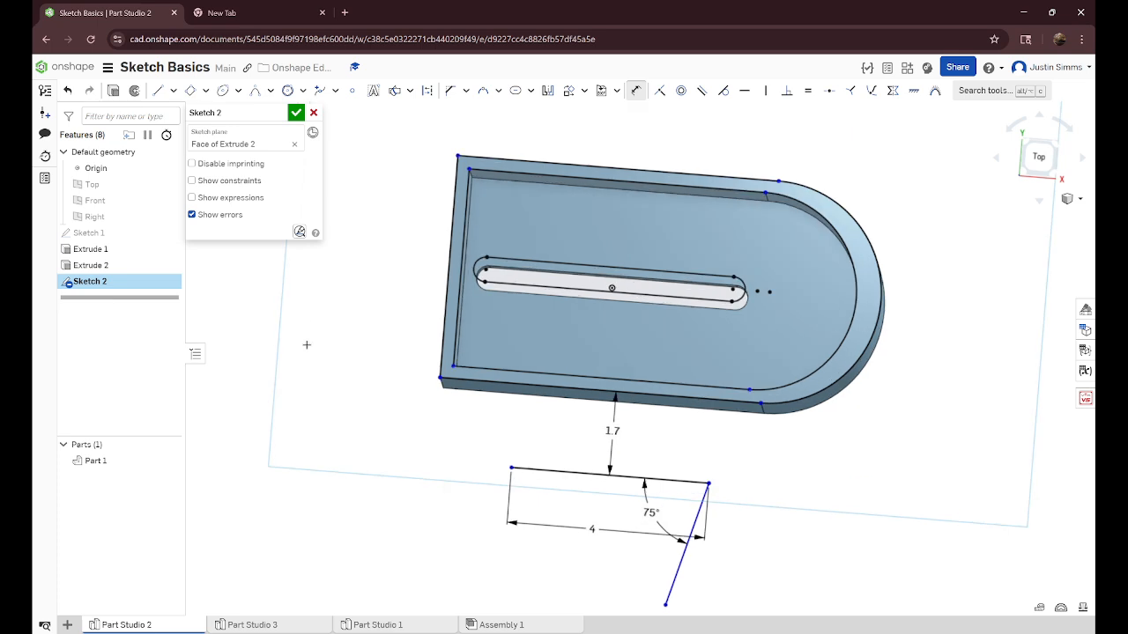
# - Try to make the two lines' shared endpoint coincident with the outline point where the front edge meets the rounded end
pyautogui.scroll(-3, 299, 353)
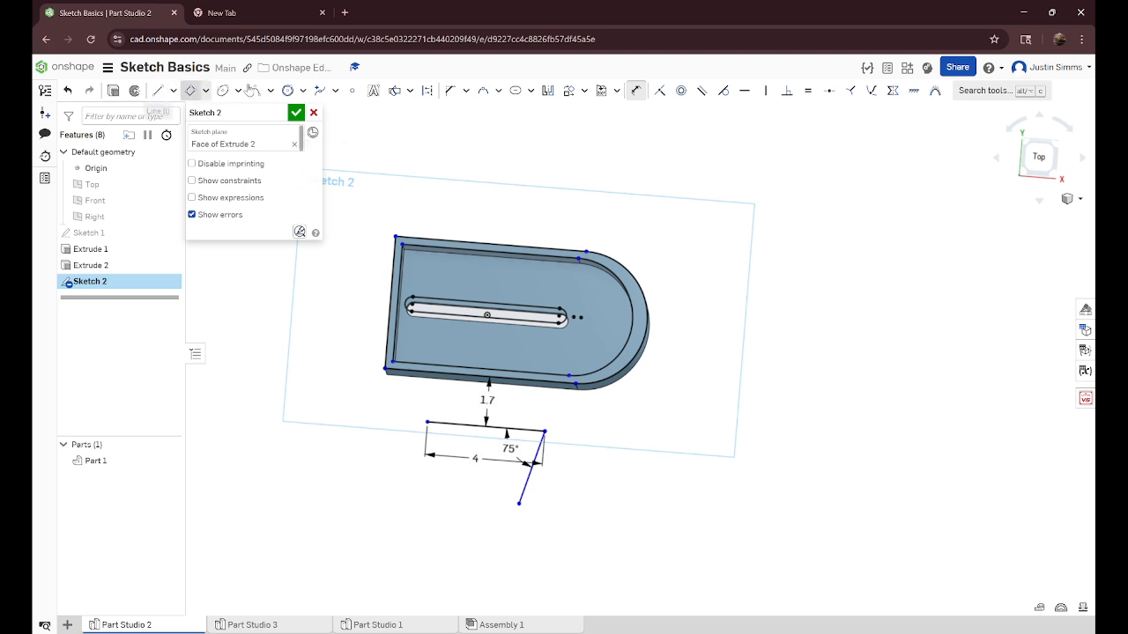
pyautogui.click(658, 90)
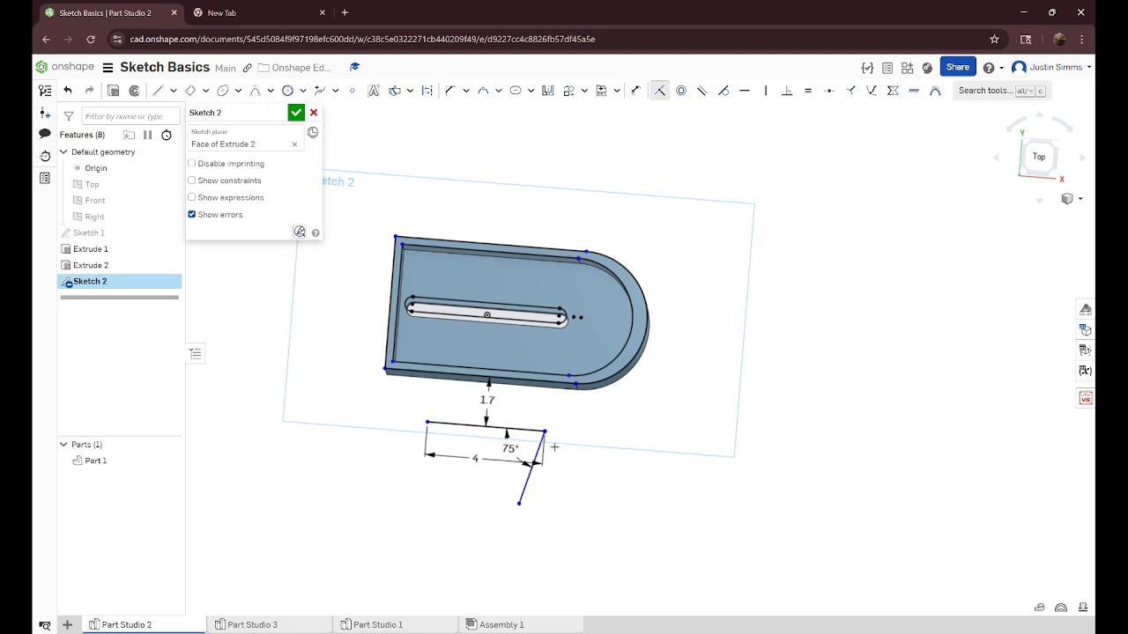
pyautogui.scroll(-3, 547, 433)
pyautogui.scroll(6, 541, 411)
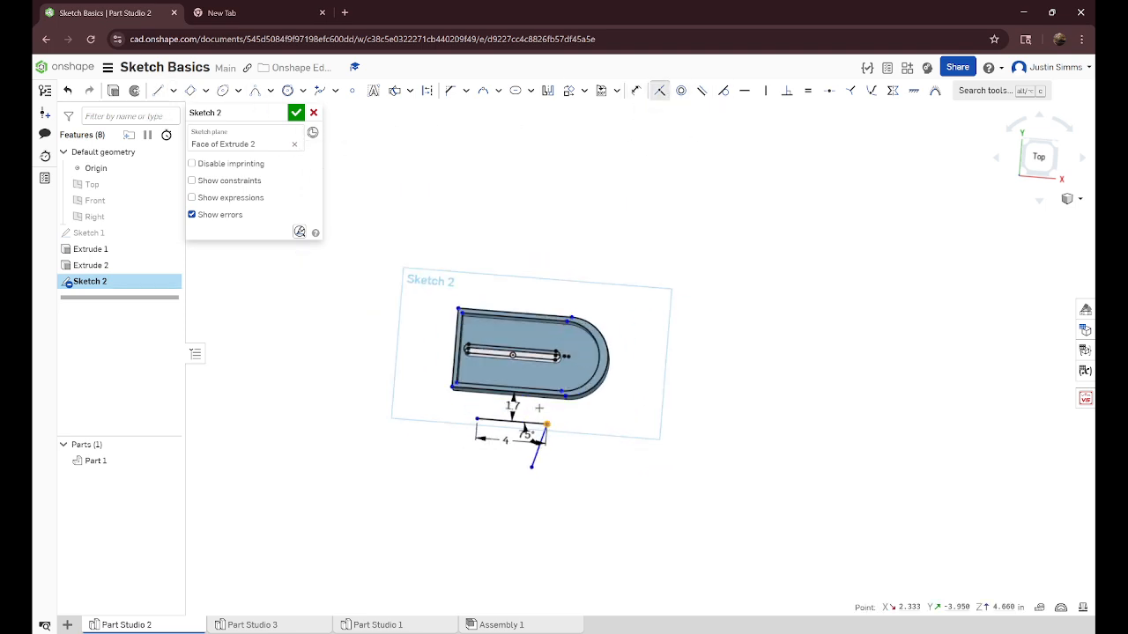
pyautogui.click(631, 387)
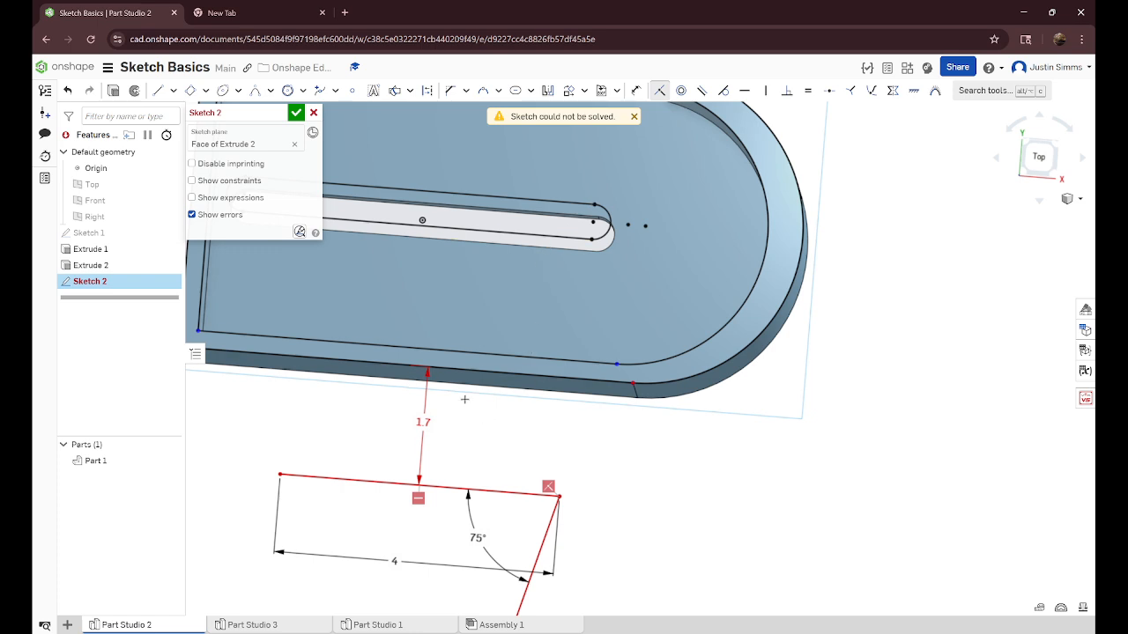
pyautogui.rightClick(686, 401)
pyautogui.click(807, 406)
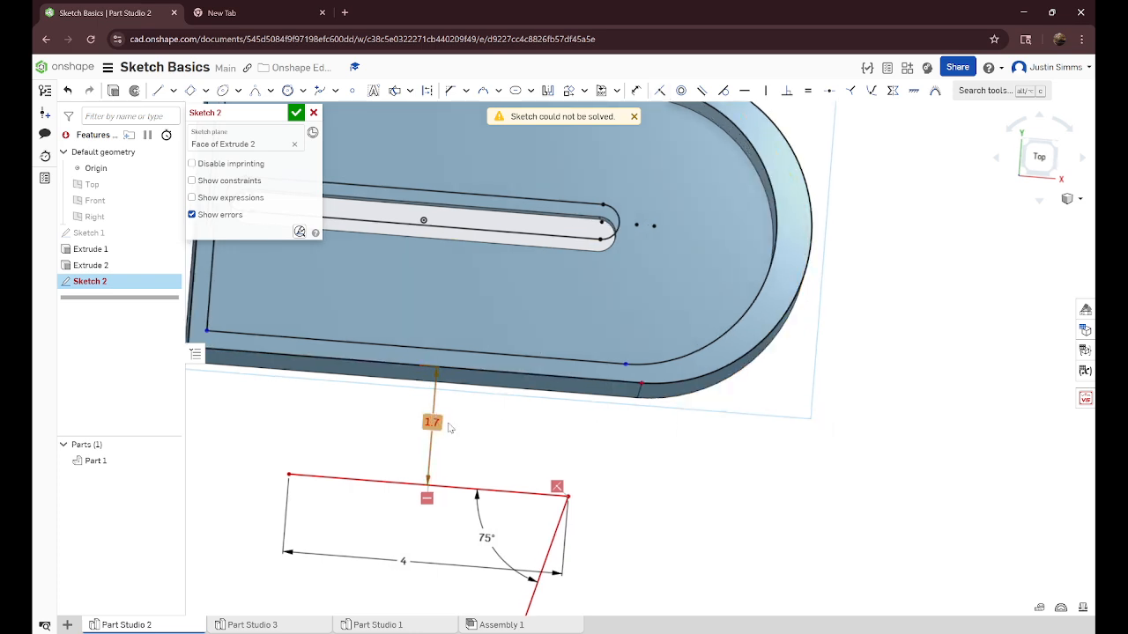
# - Undo the coincident constraint at the outline point and delete the 1.7 in distance dimension
pyautogui.click(450, 427)
pyautogui.press('Delete')
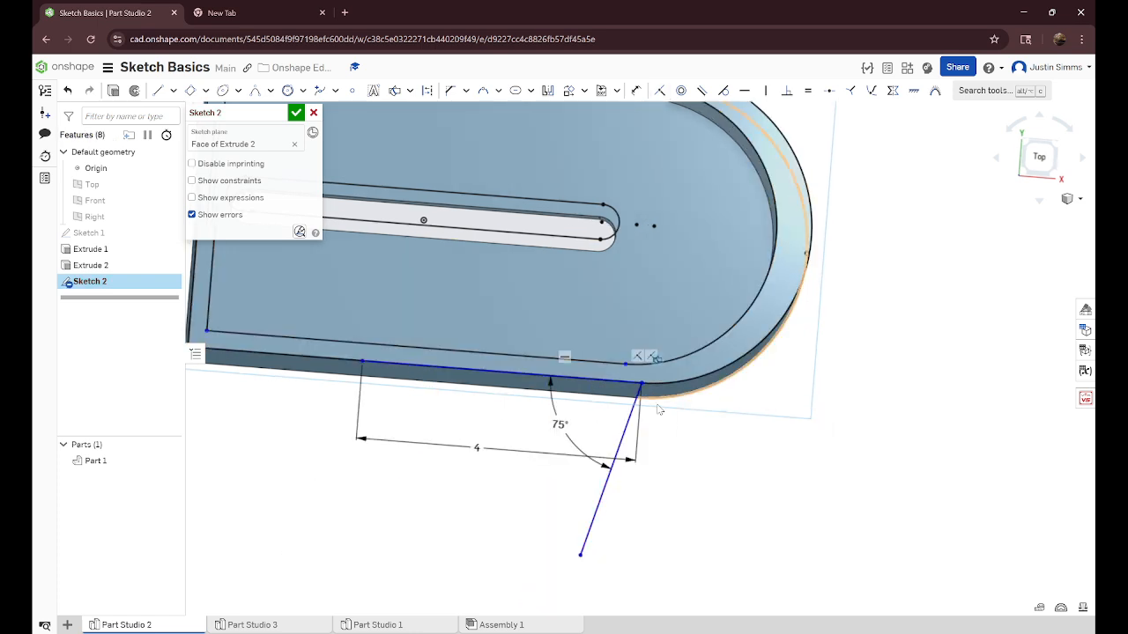
pyautogui.hotkey('ctrl', 'z')
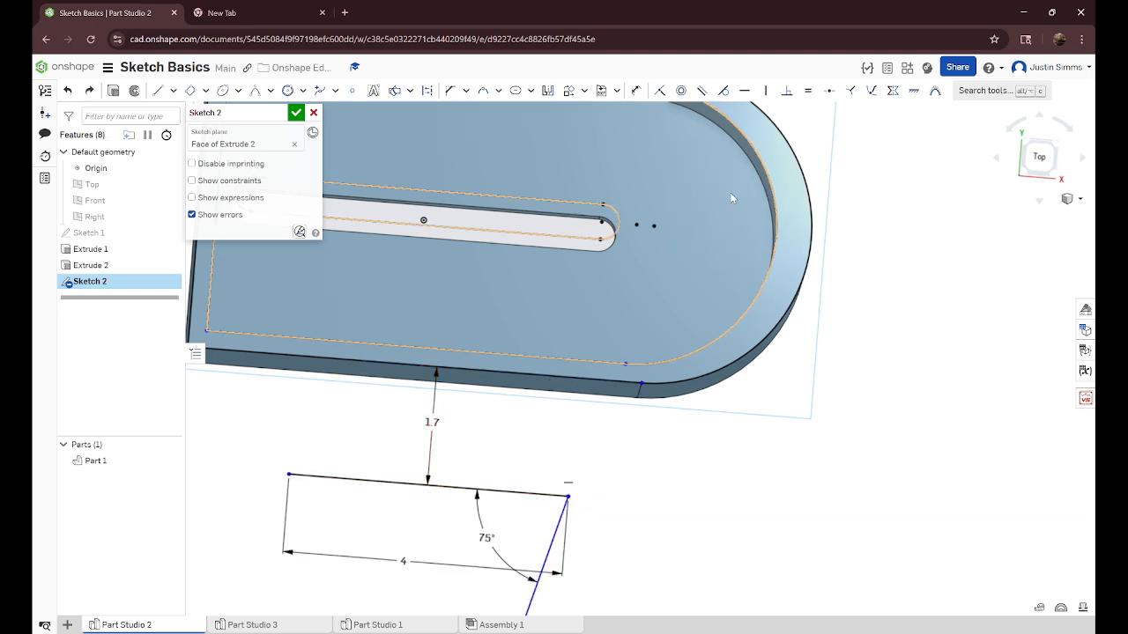
pyautogui.click(438, 424)
pyautogui.press('Delete')
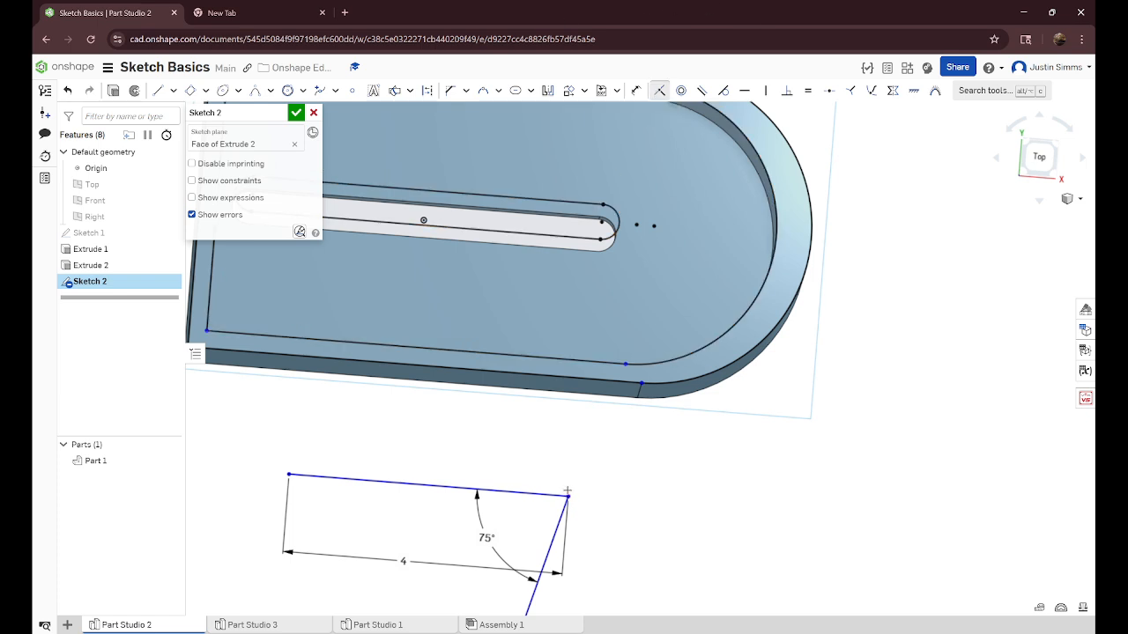
# - Make the two lines' shared endpoint coincident with the part's outer front edge and slide it along that edge
pyautogui.click(548, 378)
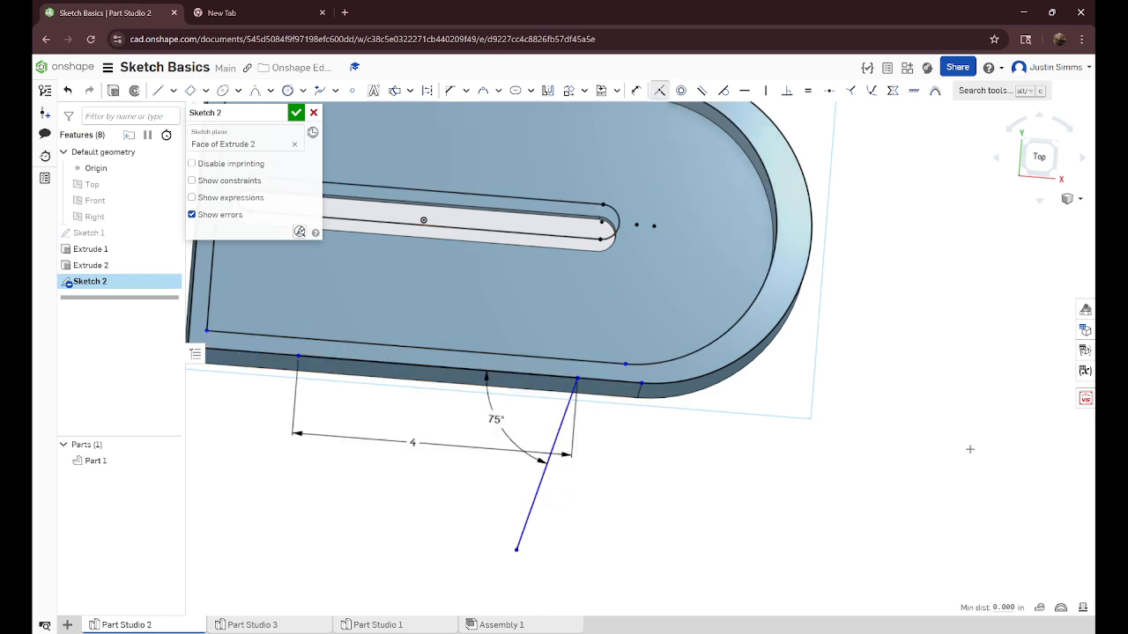
pyautogui.scroll(2, 916, 424)
pyautogui.rightClick(916, 423)
pyautogui.click(951, 430)
pyautogui.scroll(-3, 992, 454)
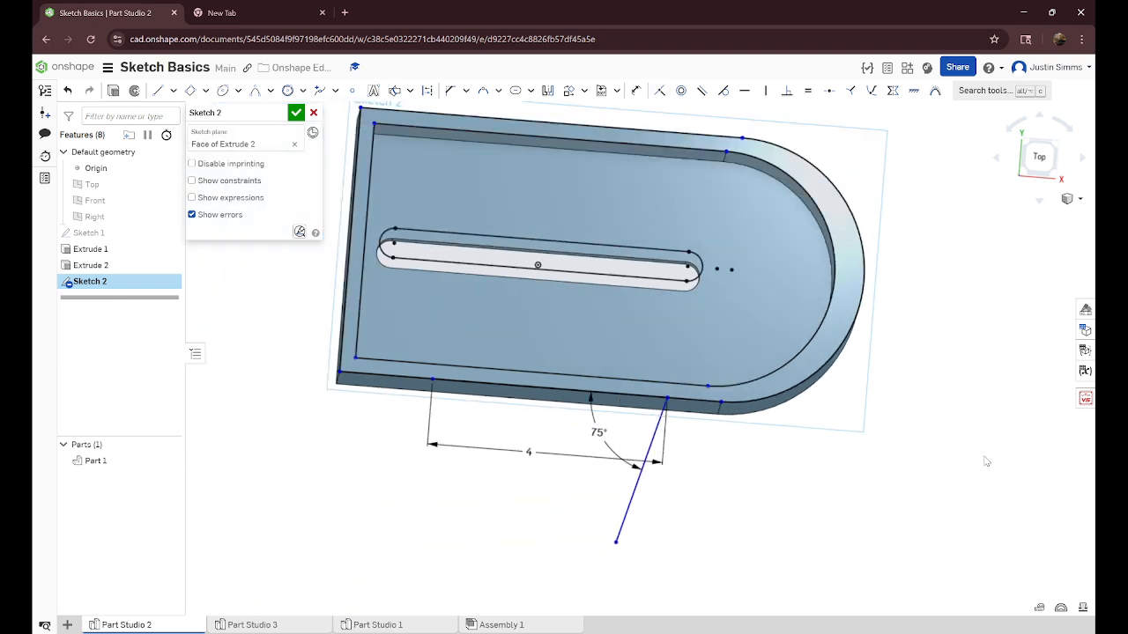
pyautogui.moveTo(667, 404)
pyautogui.mouseDown()
pyautogui.moveTo(984, 423)
pyautogui.moveTo(937, 433)
pyautogui.moveTo(1039, 439)
pyautogui.moveTo(433, 433)
pyautogui.moveTo(272, 408)
pyautogui.moveTo(435, 490)
pyautogui.moveTo(498, 602)
pyautogui.mouseUp()
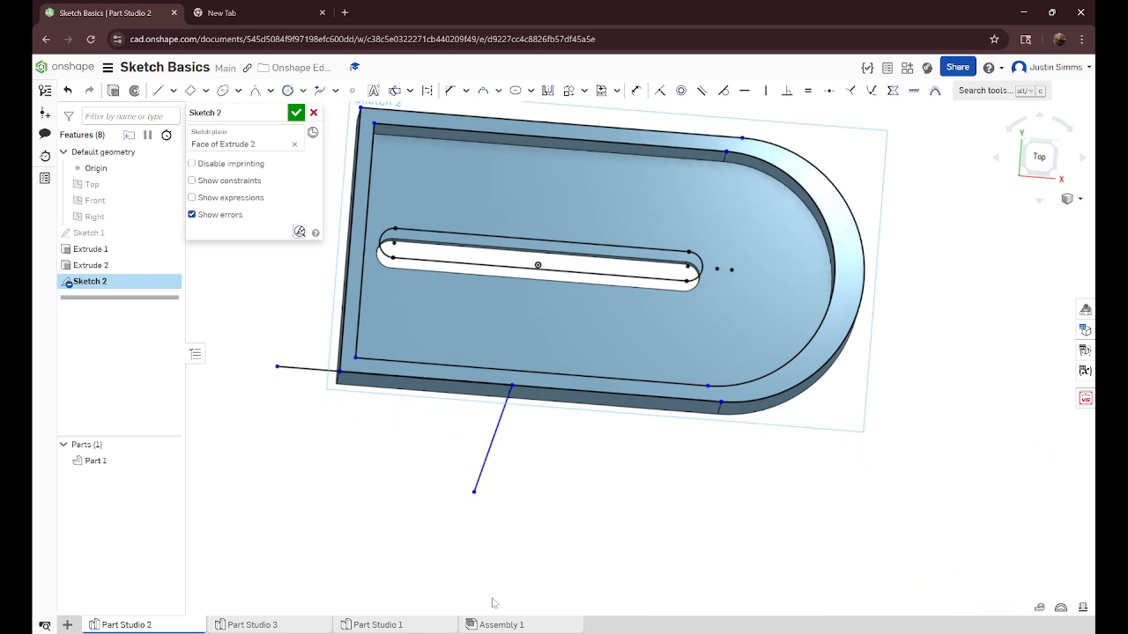
pyautogui.moveTo(512, 386)
pyautogui.mouseDown()
pyautogui.moveTo(479, 398)
pyautogui.moveTo(597, 402)
pyautogui.moveTo(595, 452)
pyautogui.mouseUp()
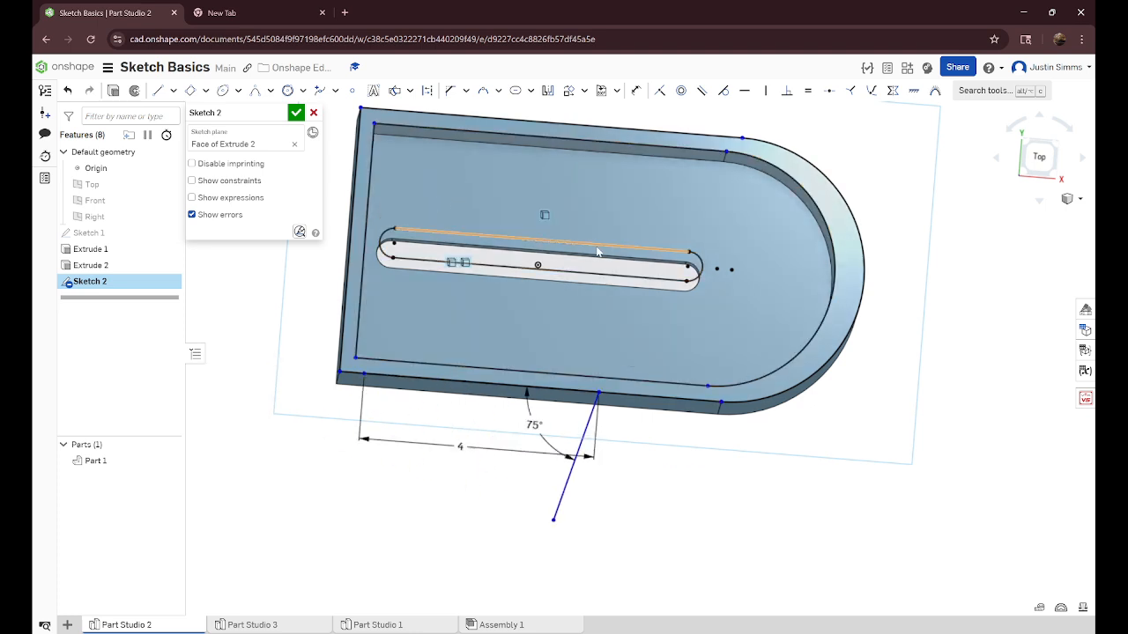
# - Draw two separate center point circles below the part's rounded end, the larger about 2.42 in in diameter
pyautogui.click(238, 90)
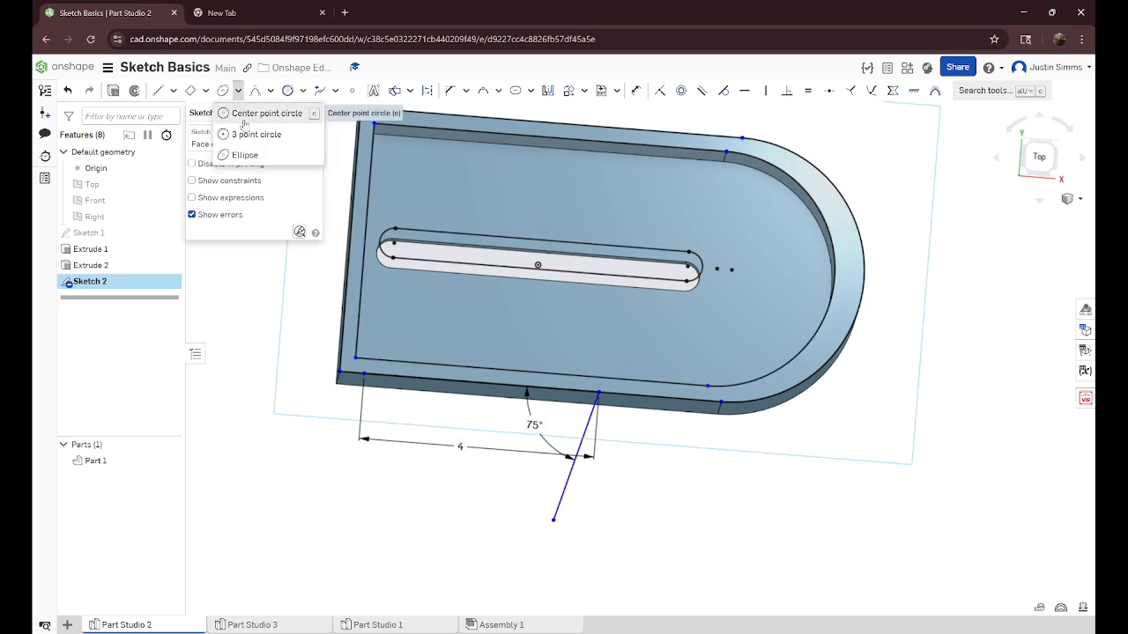
pyautogui.click(252, 111)
pyautogui.click(723, 516)
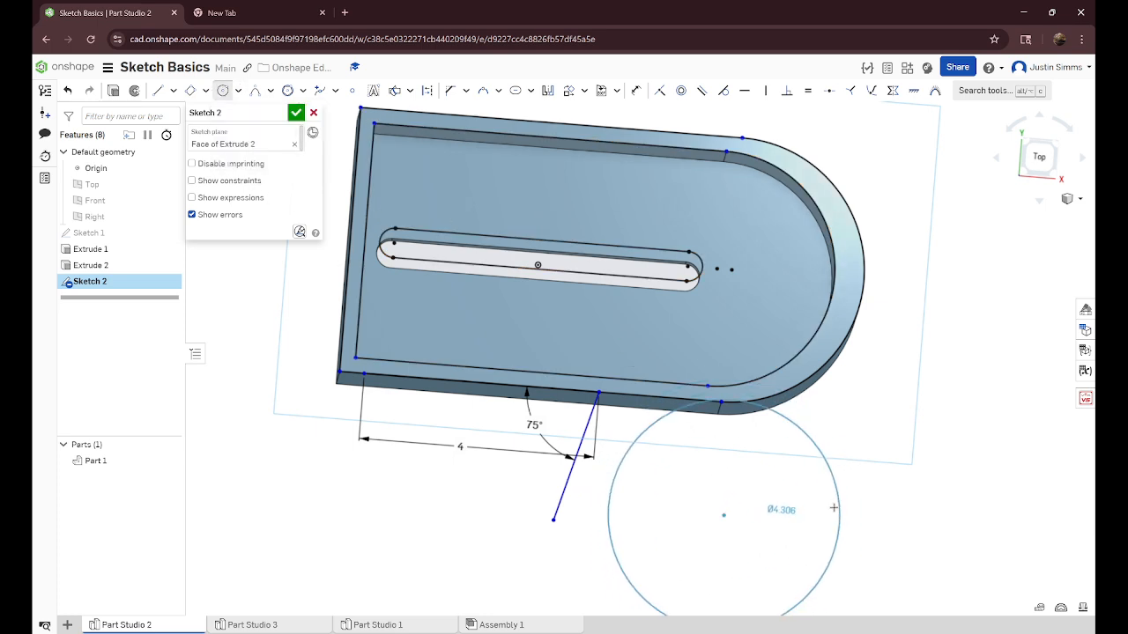
pyautogui.click(786, 516)
pyautogui.click(872, 470)
pyautogui.click(944, 468)
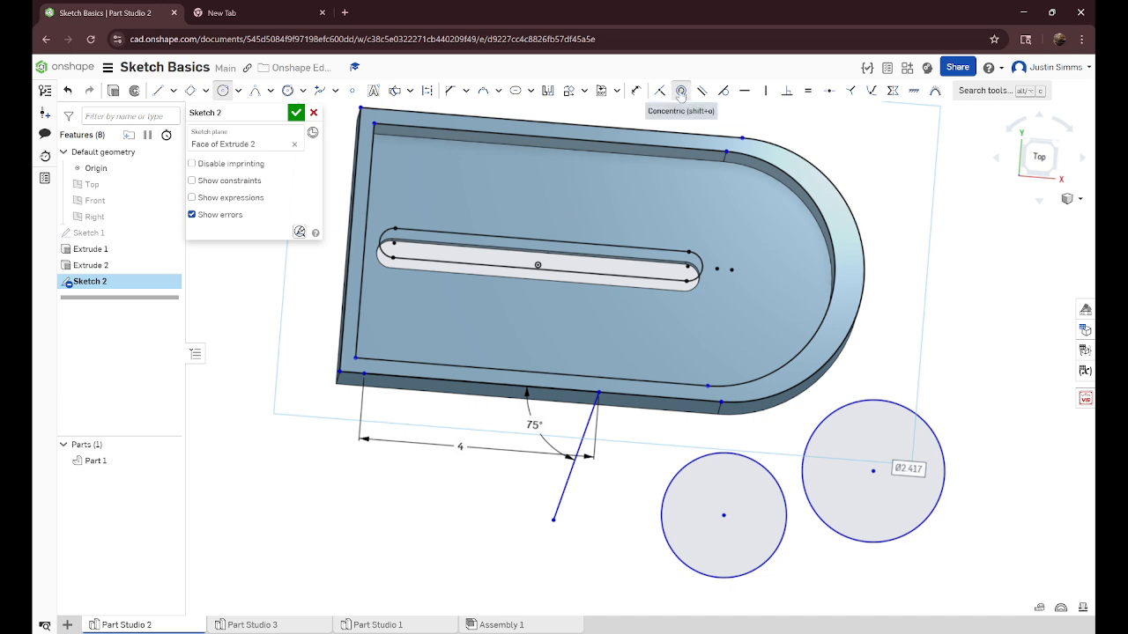
# - Make the two circles concentric and apply Concentric between the inner circle and the outline point where the front edge meets the arc
pyautogui.click(681, 89)
pyautogui.click(874, 543)
pyautogui.click(785, 511)
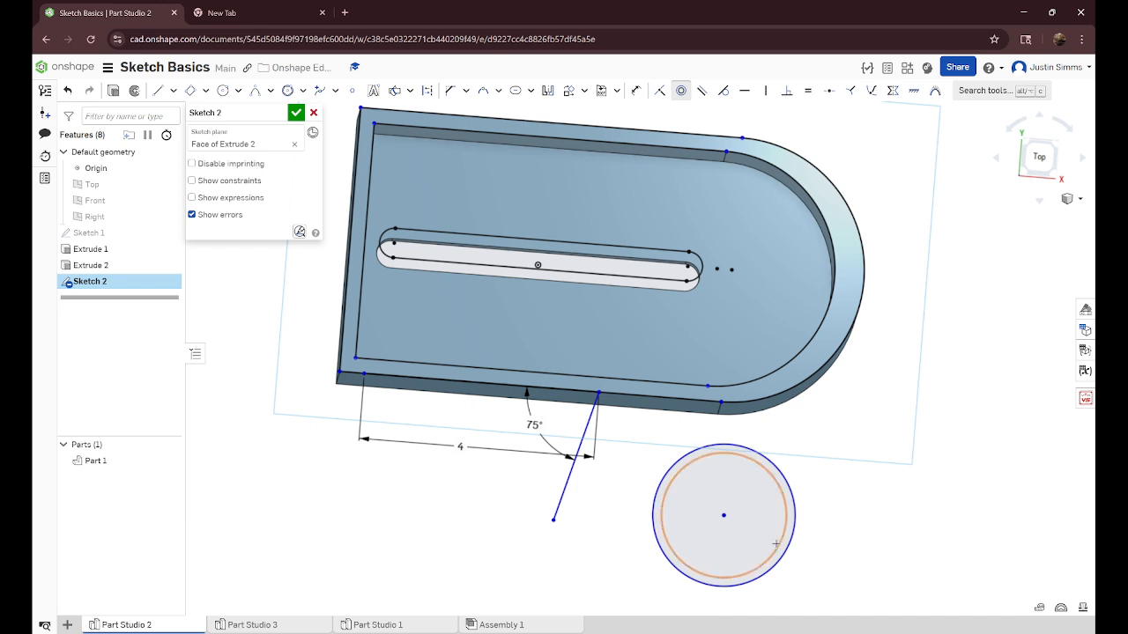
pyautogui.click(776, 544)
pyautogui.click(722, 403)
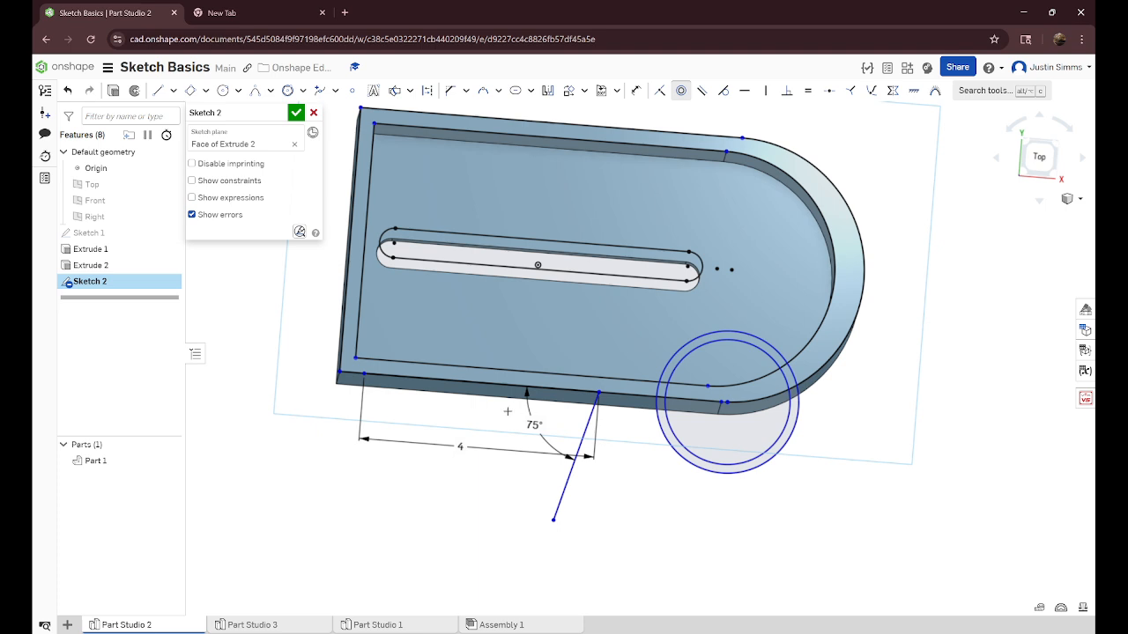
# - Draw a line about 1.95 in long beside the angled line and make the two lines parallel
pyautogui.click(158, 90)
pyautogui.click(586, 530)
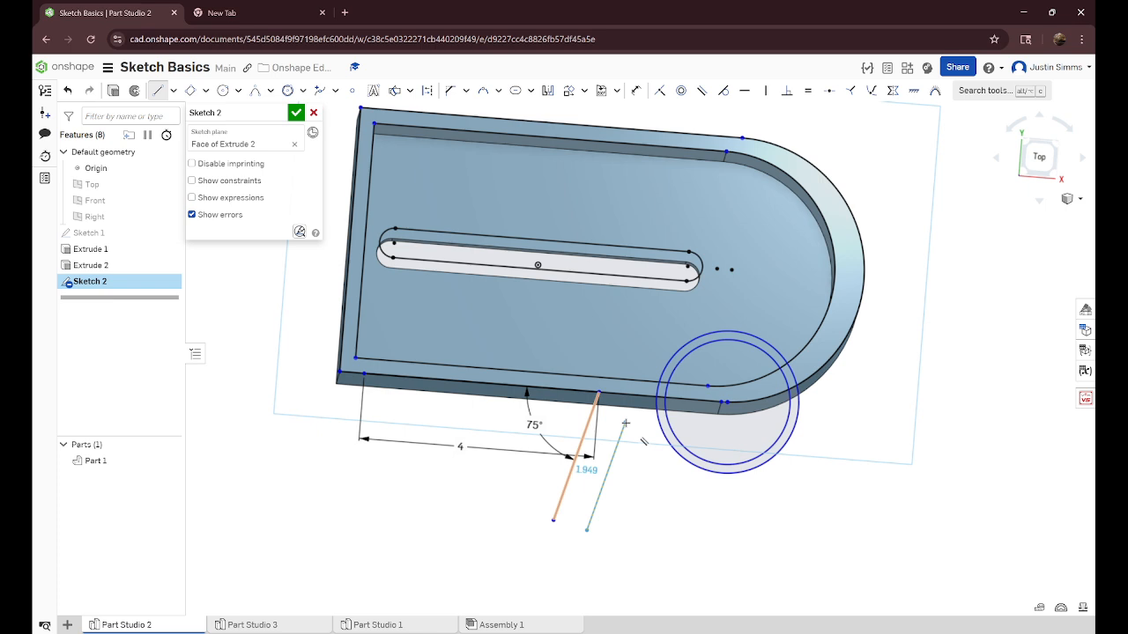
pyautogui.click(614, 417)
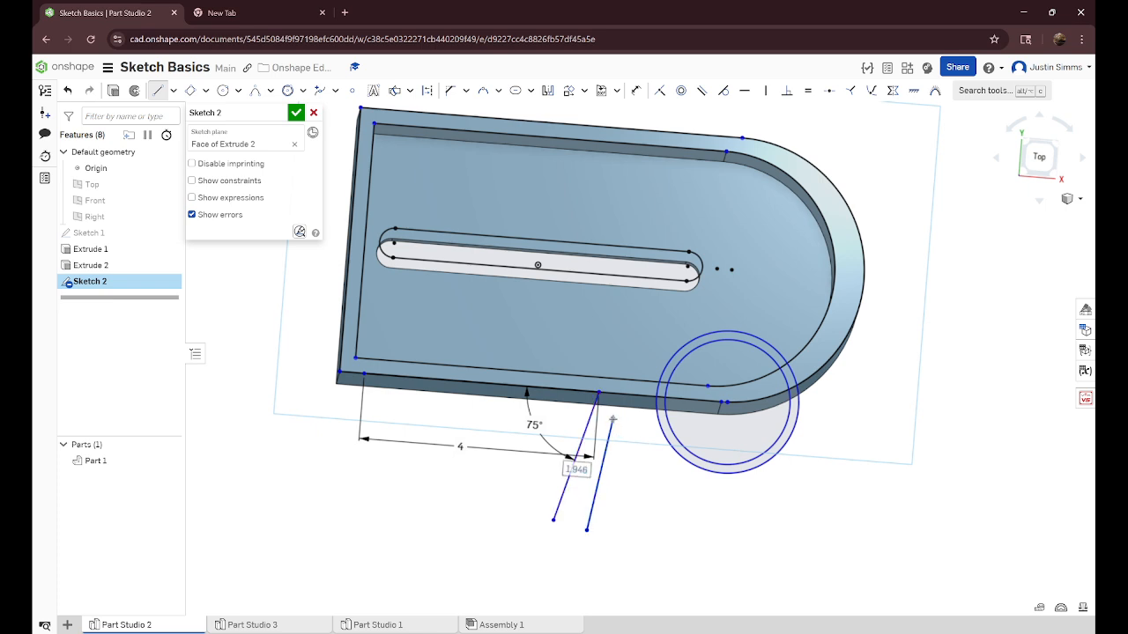
pyautogui.click(702, 90)
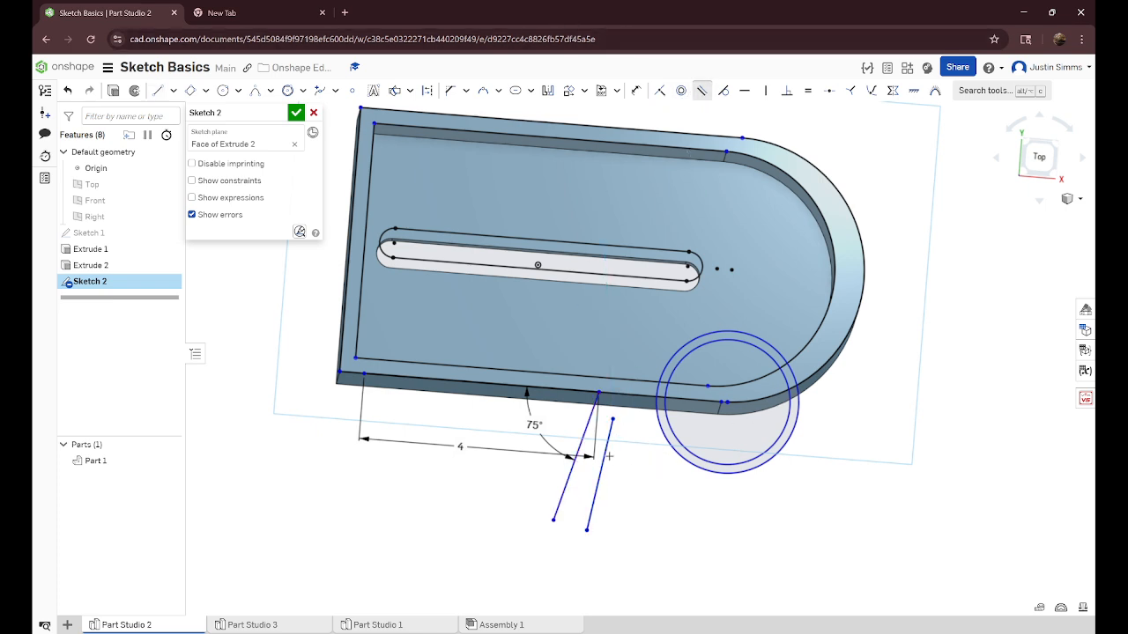
pyautogui.click(604, 452)
pyautogui.click(582, 447)
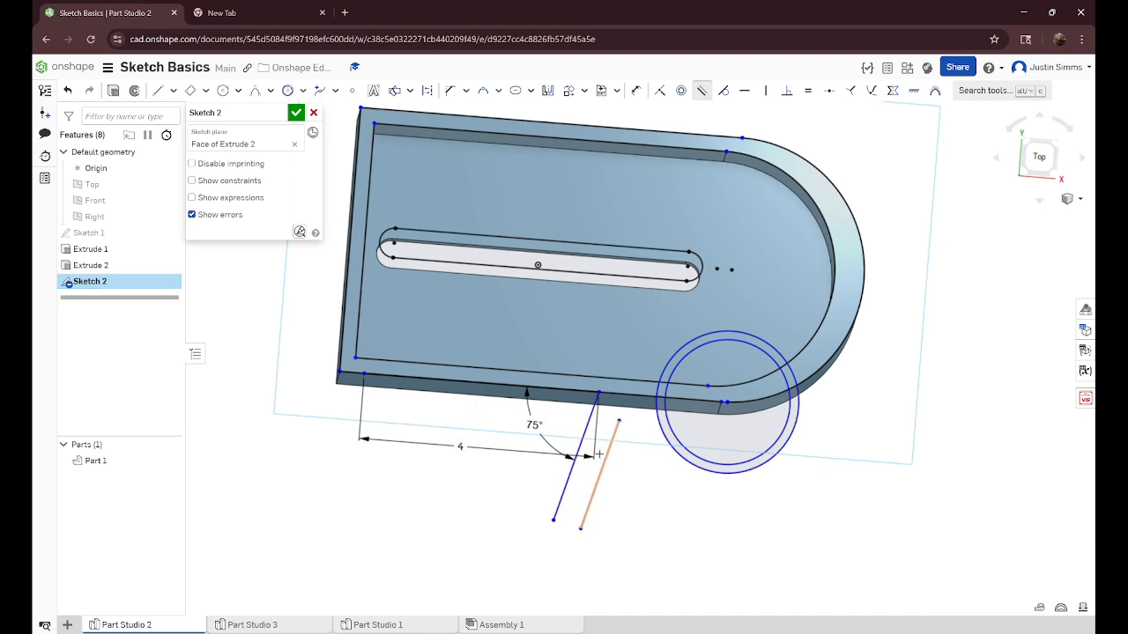
# - Make the new parallel line tangent to the outer concentric circle
pyautogui.click(723, 90)
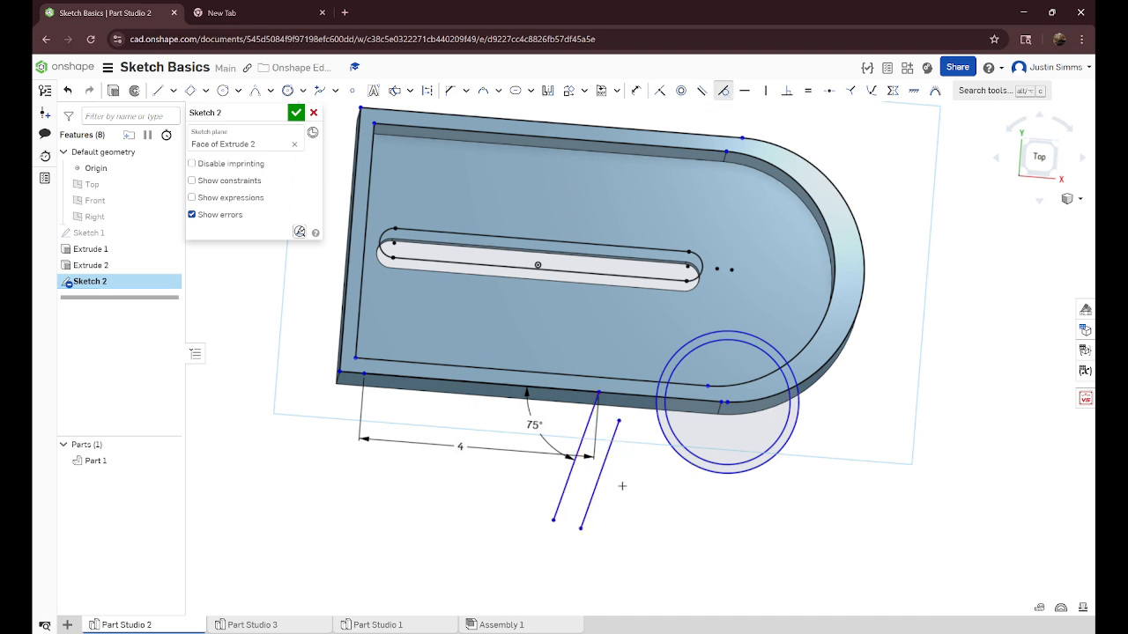
pyautogui.click(597, 468)
pyautogui.click(666, 361)
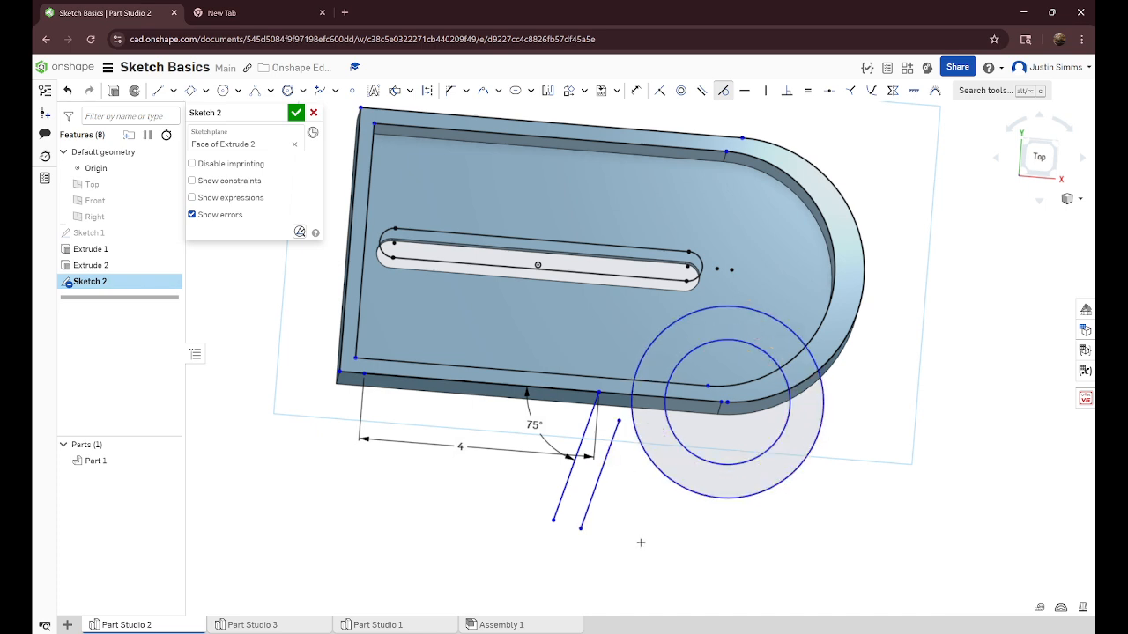
pyautogui.rightClick(881, 412)
pyautogui.click(907, 420)
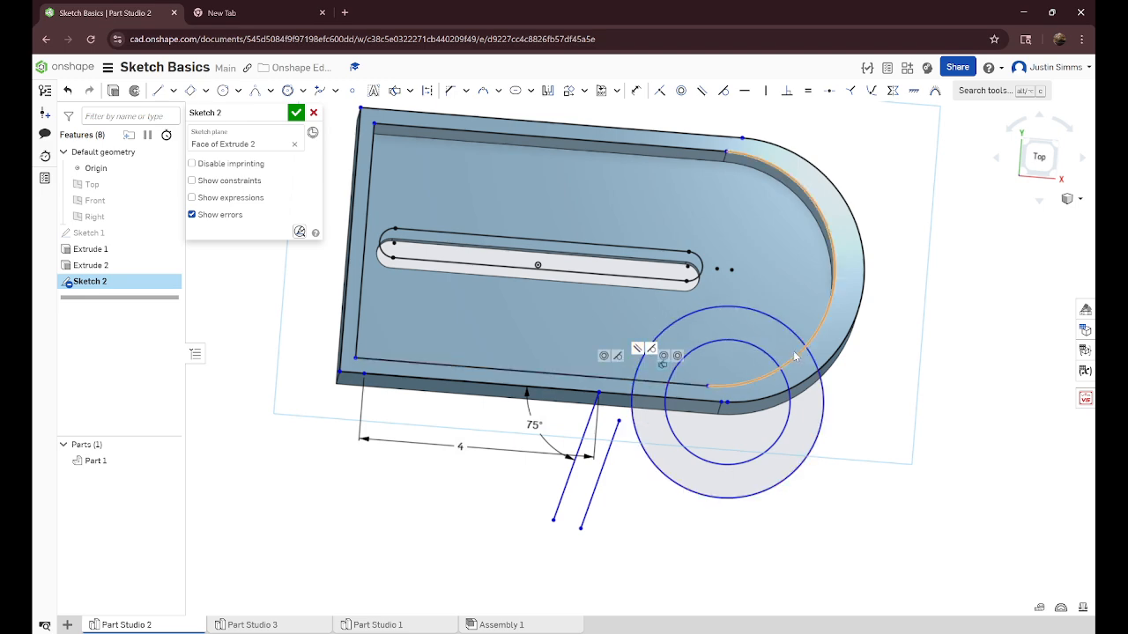
# - Draw a small circle just outside the large concentric circle and make the two tangent
pyautogui.click(223, 90)
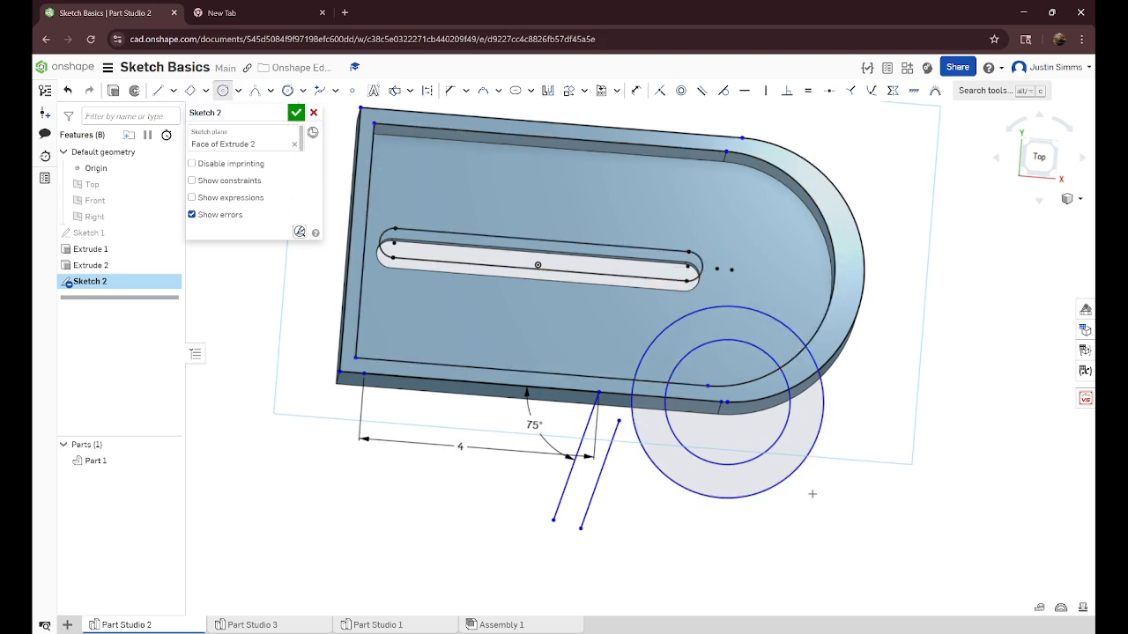
pyautogui.click(813, 489)
pyautogui.click(841, 489)
pyautogui.press('m')
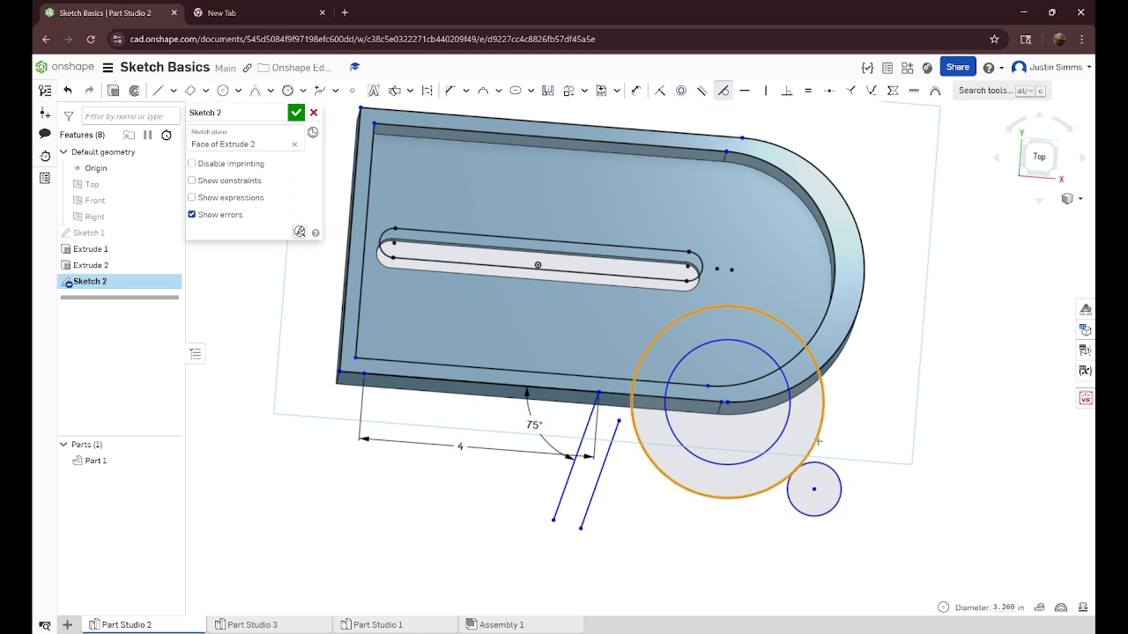
pyautogui.rightClick(896, 397)
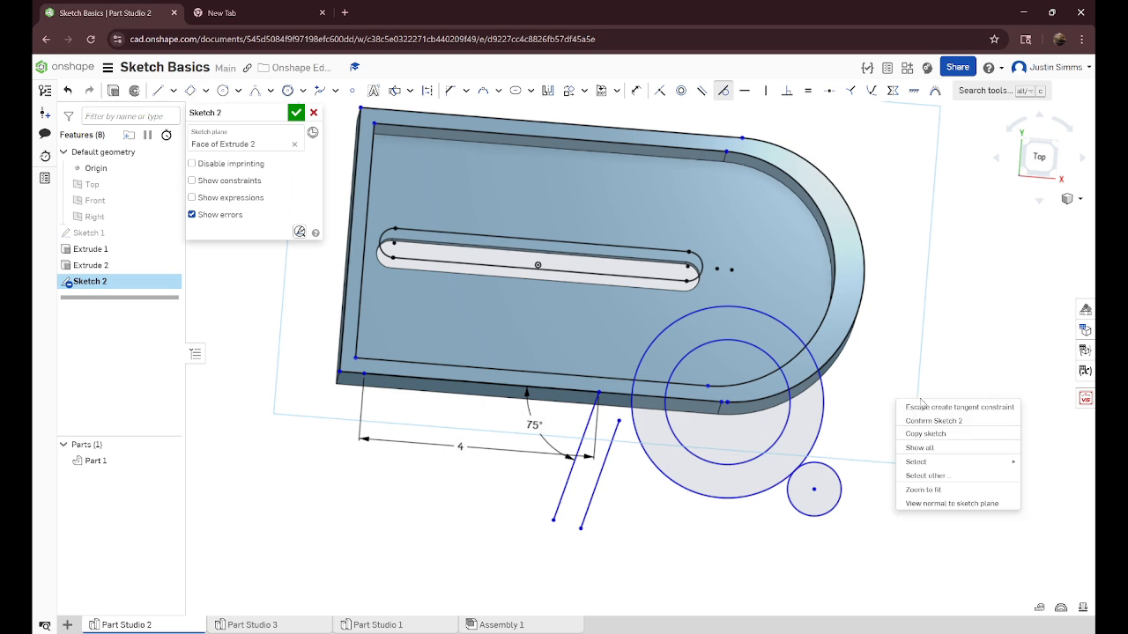
pyautogui.click(940, 414)
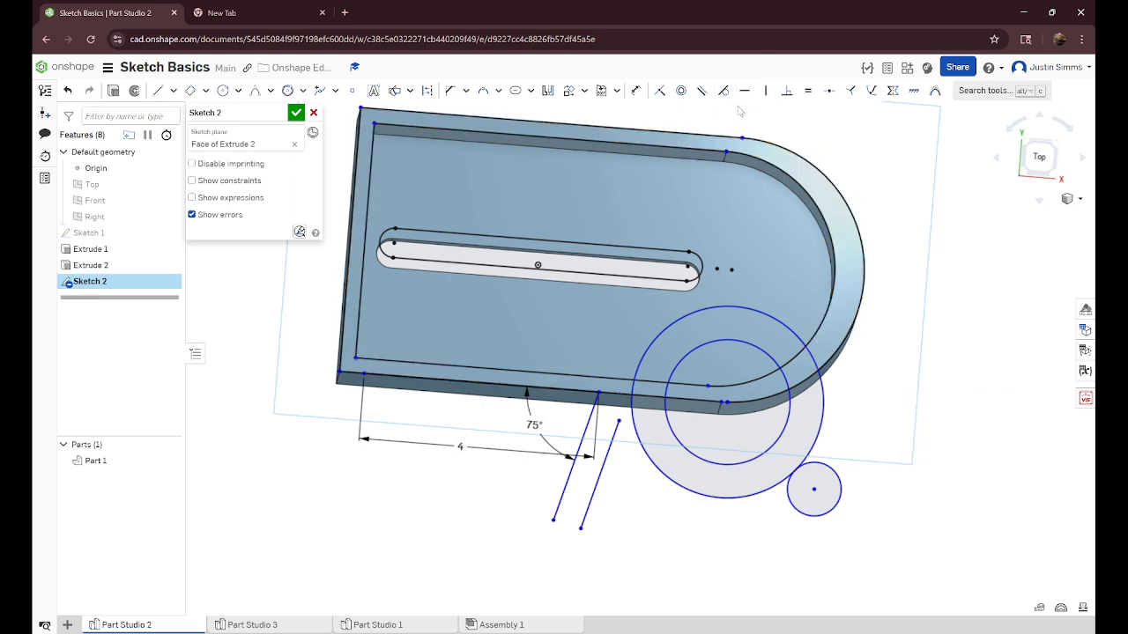
# - Draw two connected lines forming an L beyond the part's rounded end, about 1.57 in along the base and 1.16 in upright
pyautogui.click(158, 90)
pyautogui.click(892, 377)
pyautogui.click(984, 385)
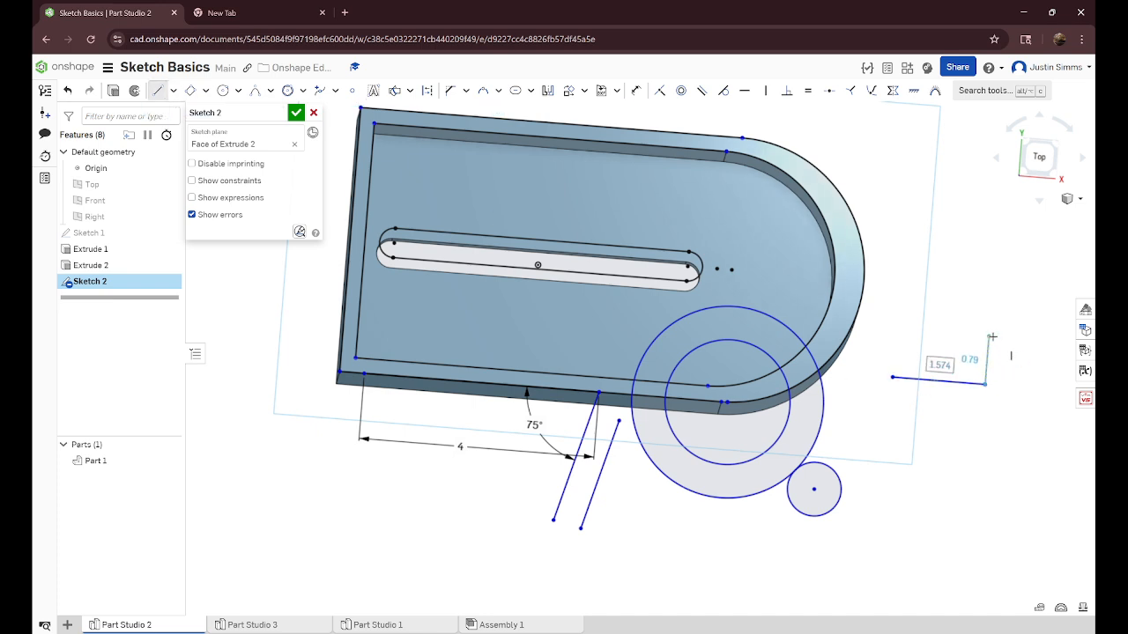
pyautogui.click(990, 317)
pyautogui.rightClick(1012, 365)
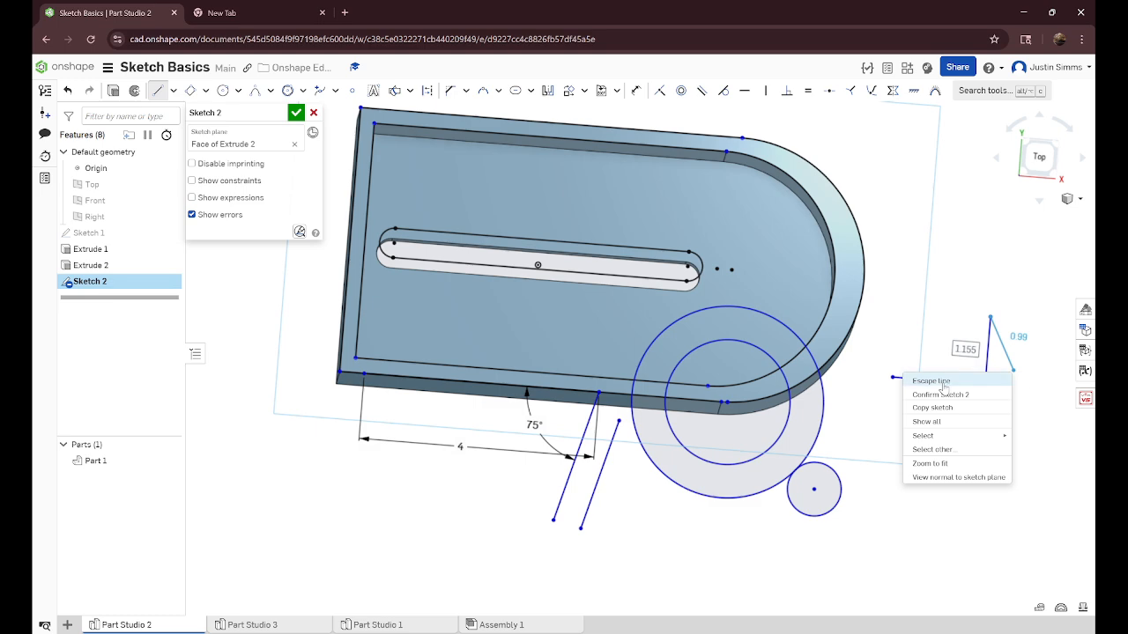
pyautogui.click(945, 384)
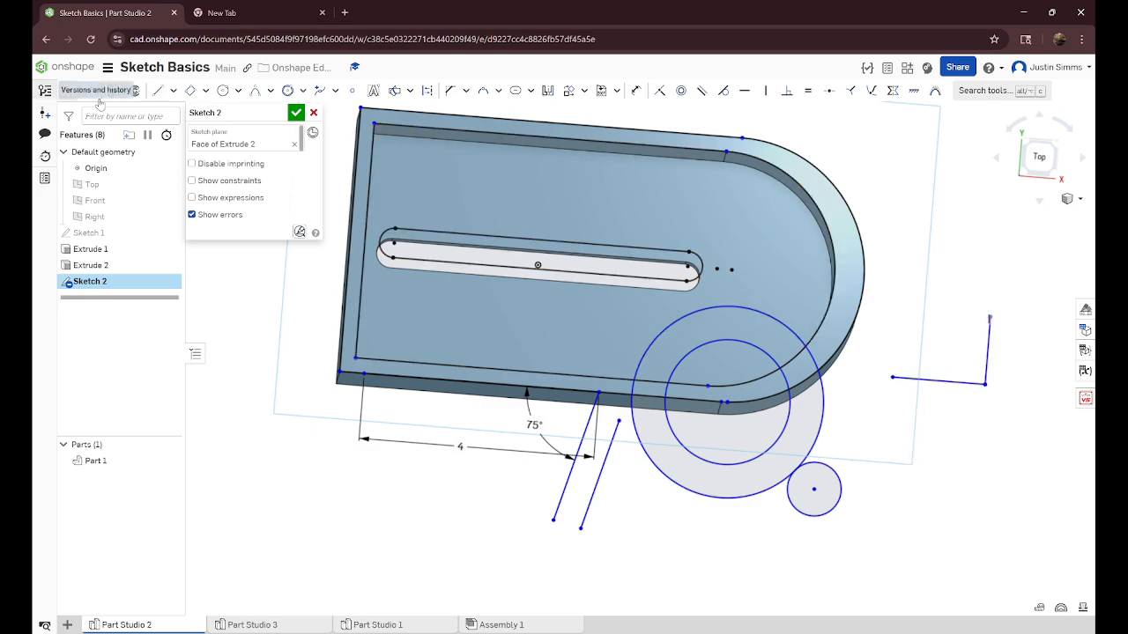
# - Draw a separate diagonal line about 1.12 in long just below the L's base line
pyautogui.click(158, 90)
pyautogui.click(919, 416)
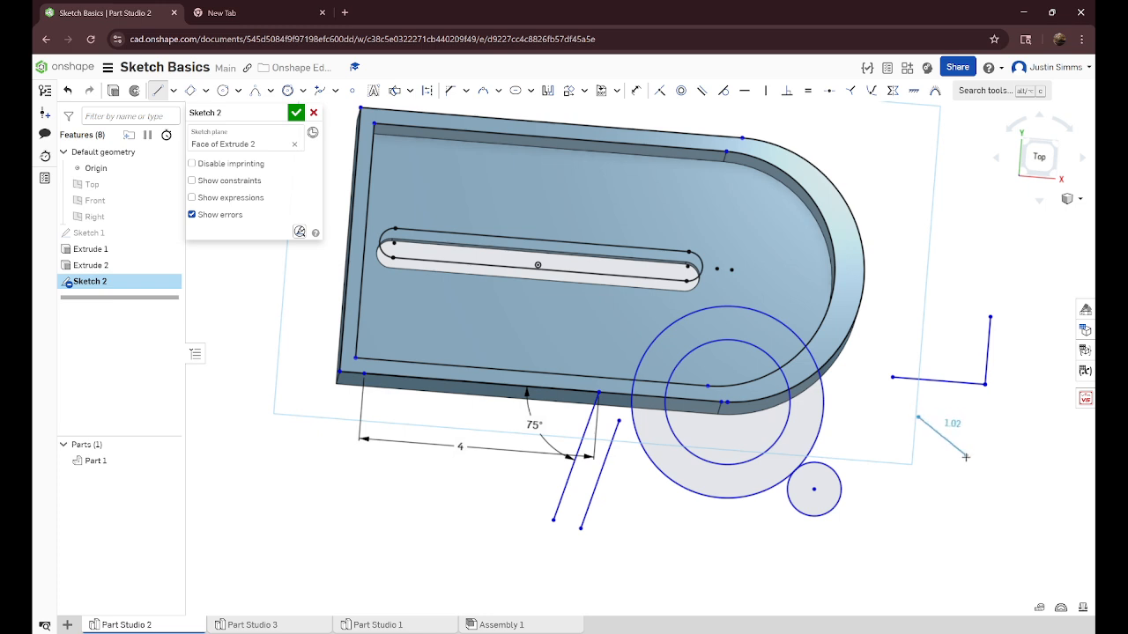
pyautogui.rightClick(1000, 433)
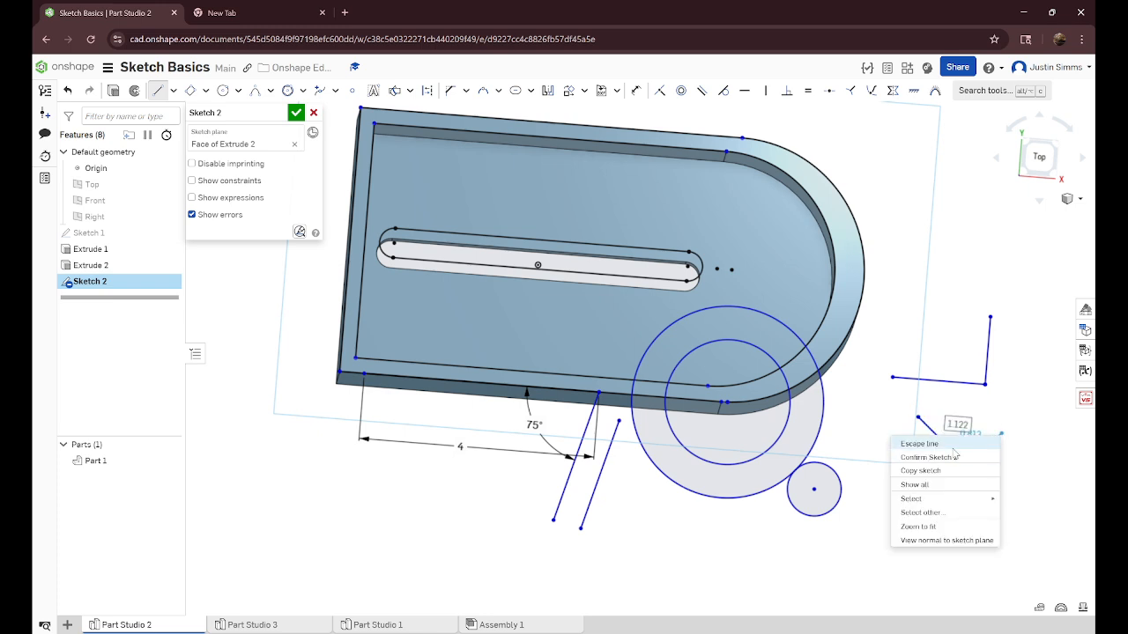
pyautogui.click(956, 458)
# - Try a Horizontal and then a Vertical constraint on the short diagonal line, undoing each one
pyautogui.click(748, 93)
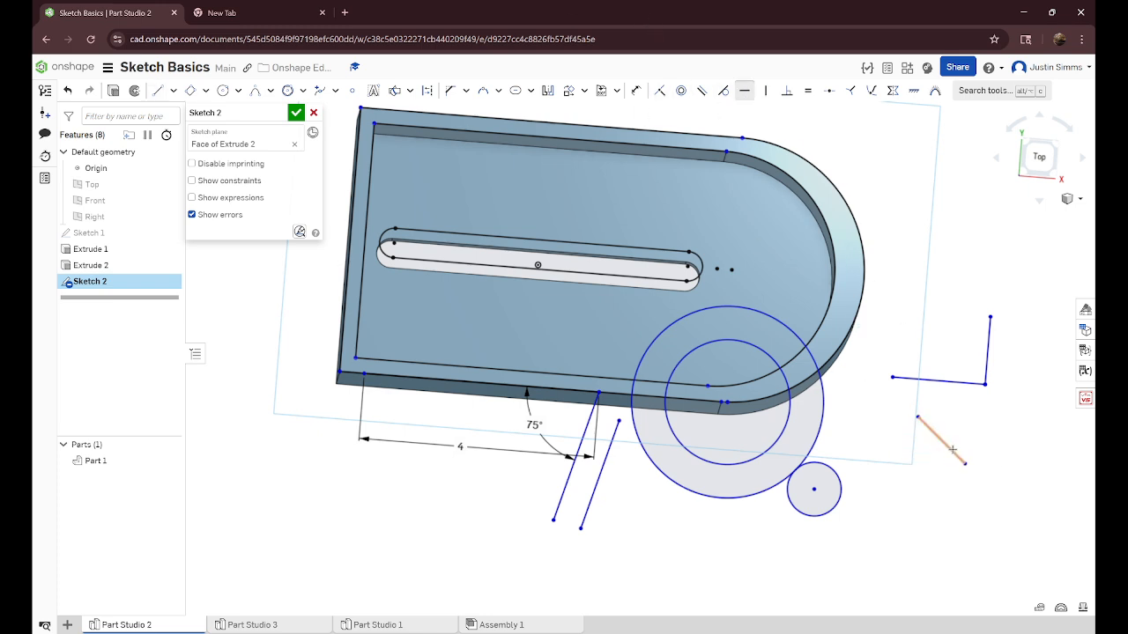
pyautogui.click(949, 443)
pyautogui.hotkey('ctrl', 'z')
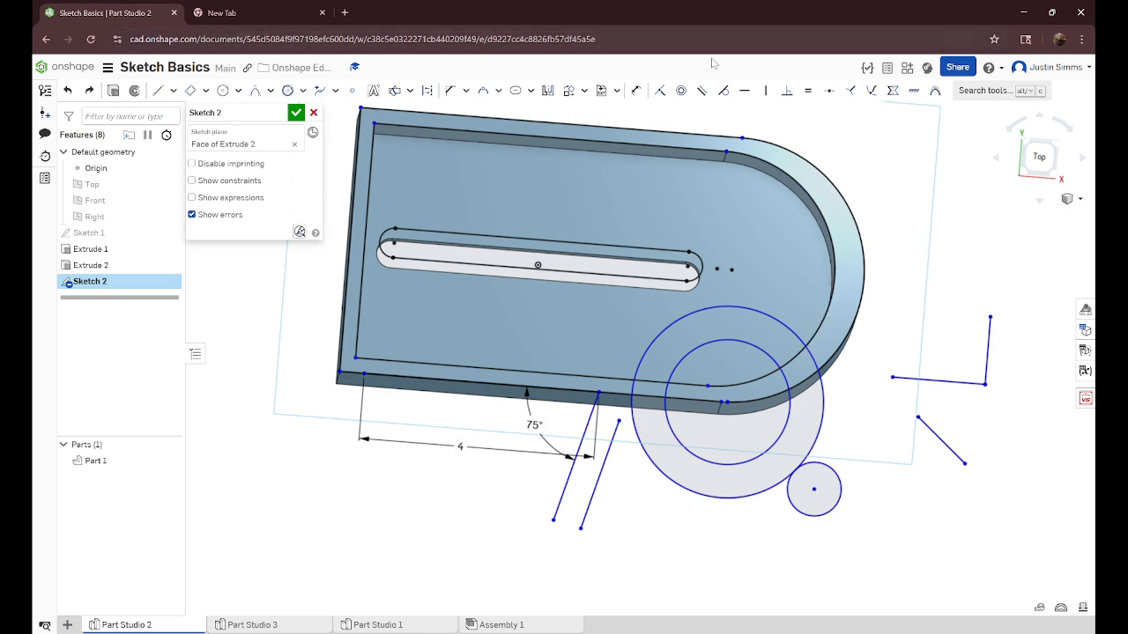
pyautogui.click(766, 91)
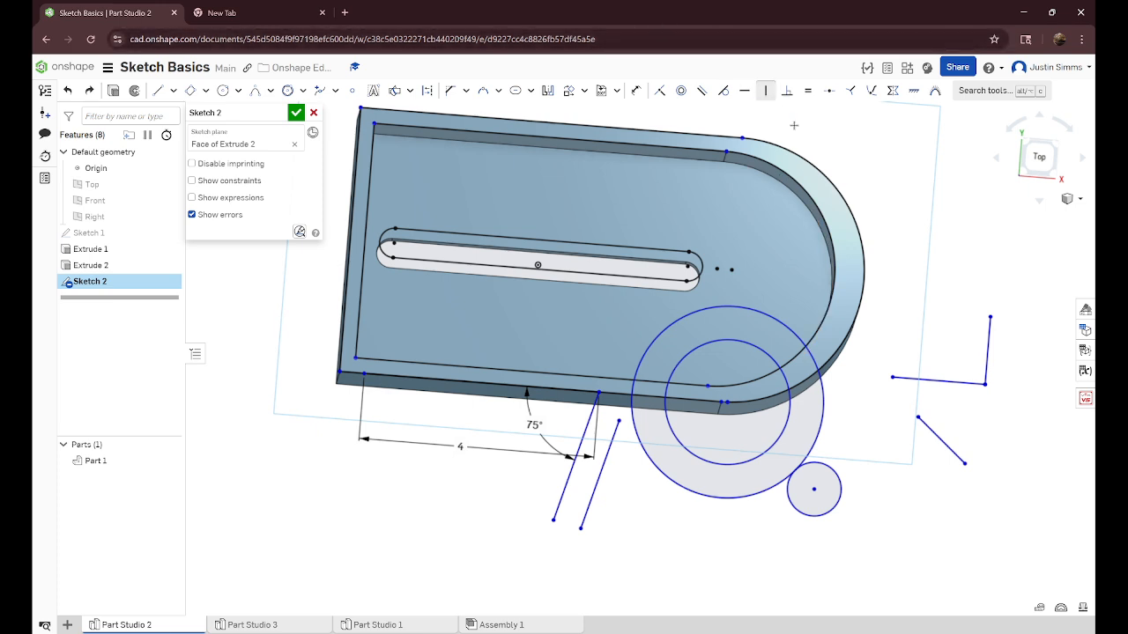
pyautogui.click(947, 470)
pyautogui.hotkey('ctrl', 'z')
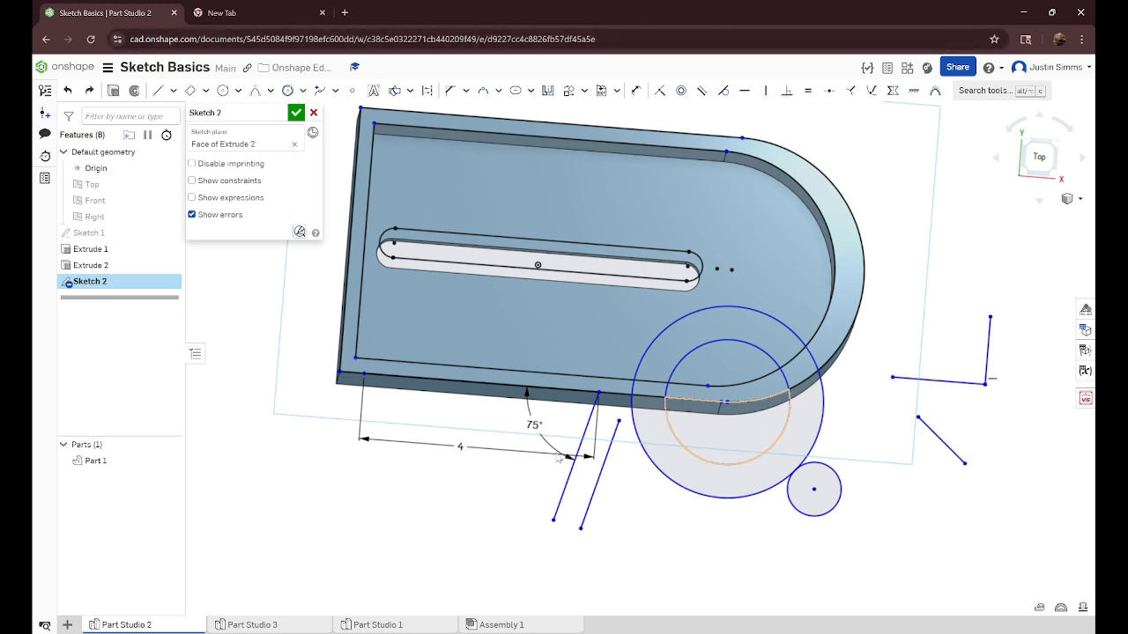
# - Make the short diagonal line perpendicular to the dimensioned angled line and move it beside that line, below the part's front edge
pyautogui.click(787, 90)
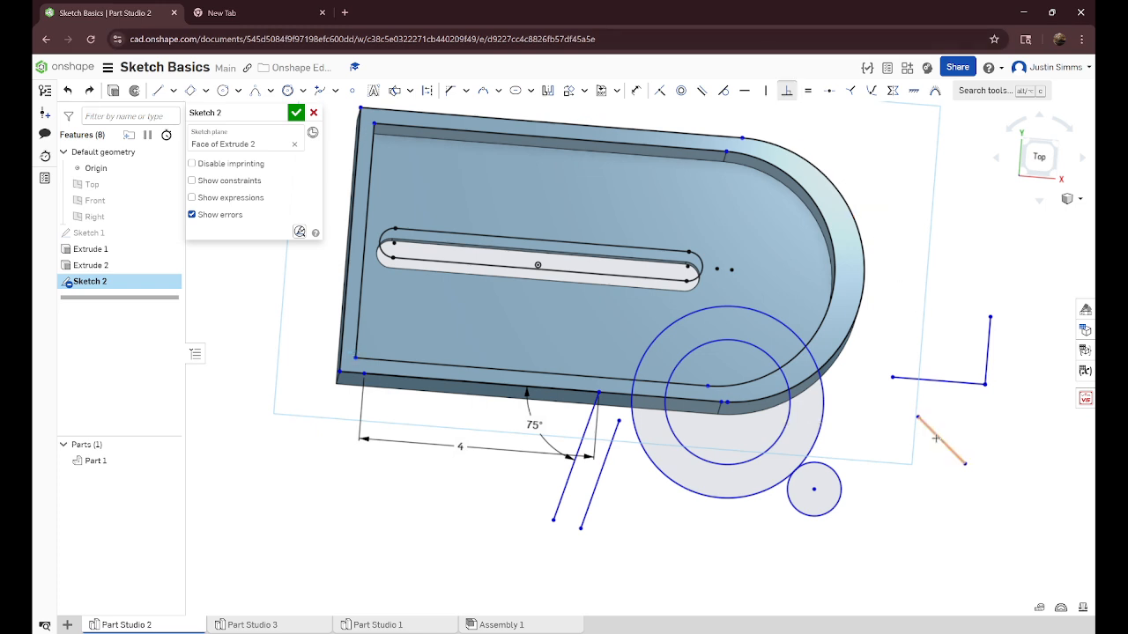
pyautogui.click(934, 435)
pyautogui.click(571, 476)
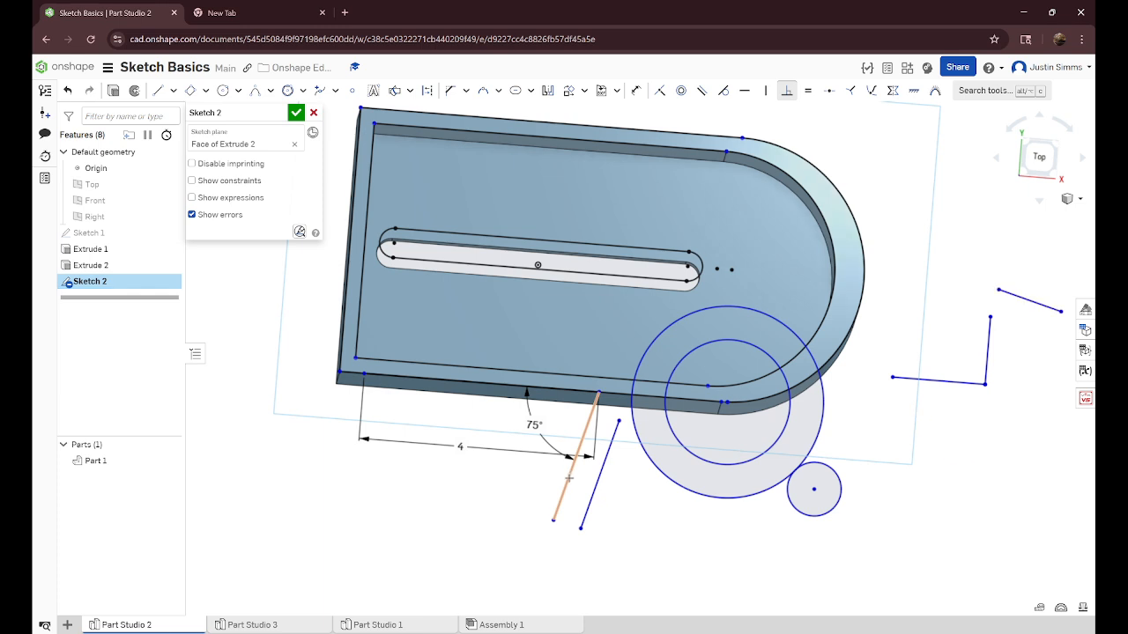
pyautogui.rightClick(890, 206)
pyautogui.click(921, 225)
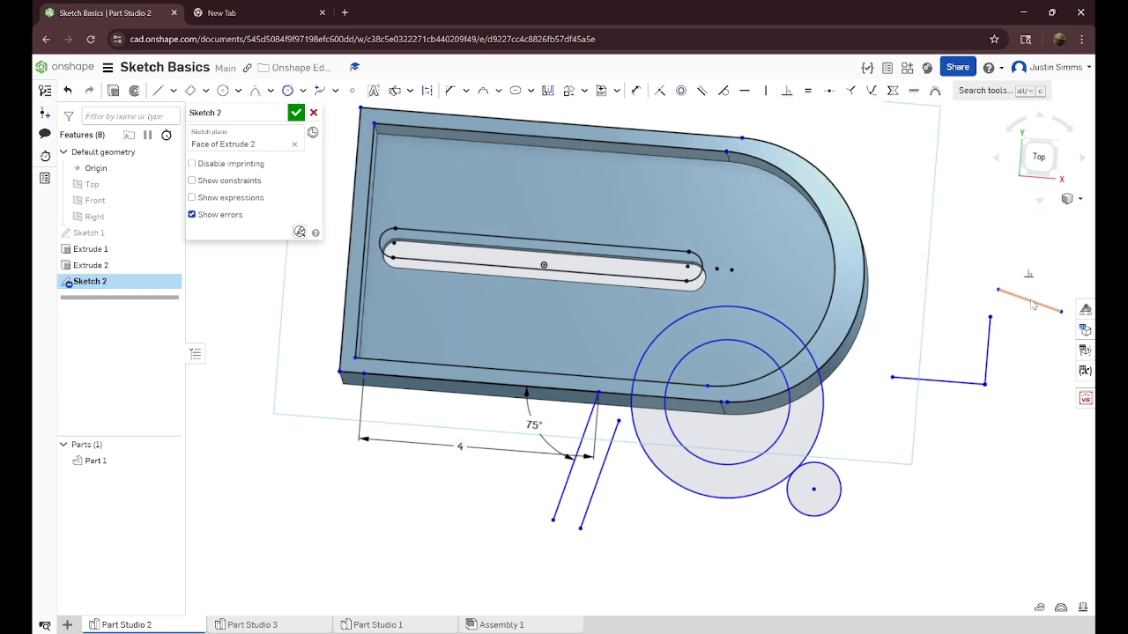
pyautogui.moveTo(1032, 304)
pyautogui.mouseDown()
pyautogui.moveTo(783, 580)
pyautogui.moveTo(503, 467)
pyautogui.moveTo(547, 476)
pyautogui.mouseUp()
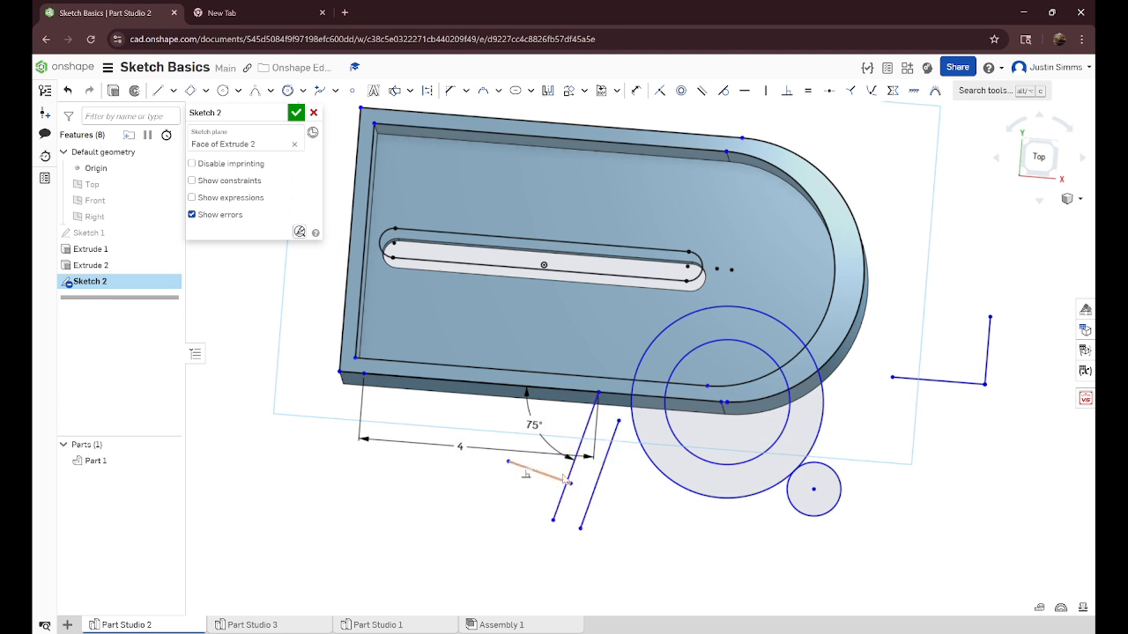
# - Set the angled line's angle dimension to 50° and nudge the perpendicular line slightly
pyautogui.doubleClick(534, 423)
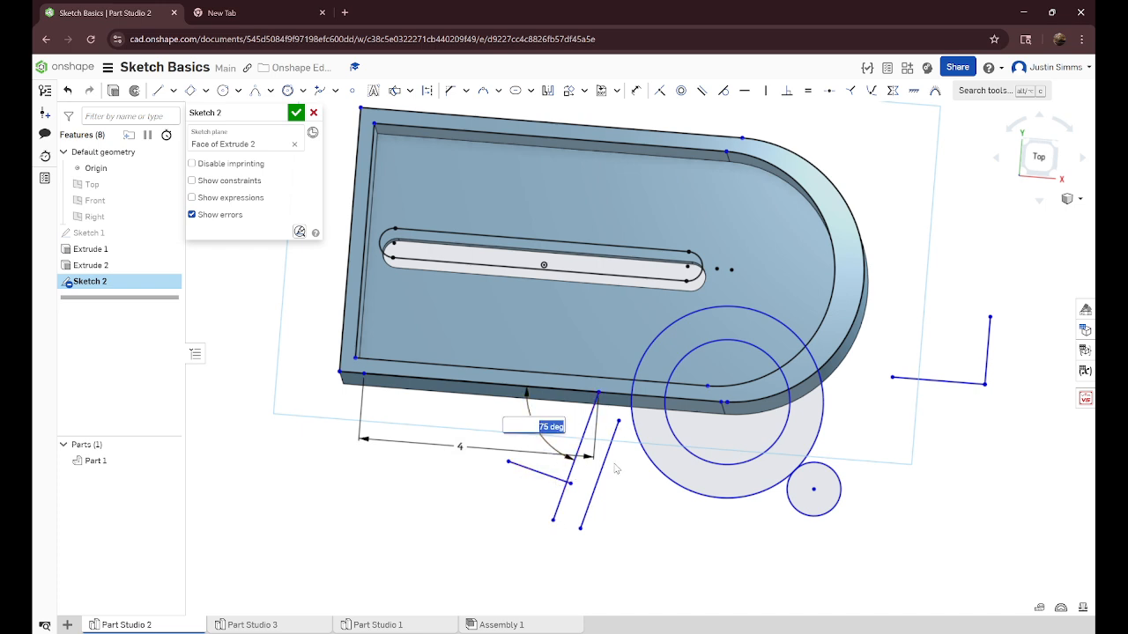
pyautogui.press('Return')
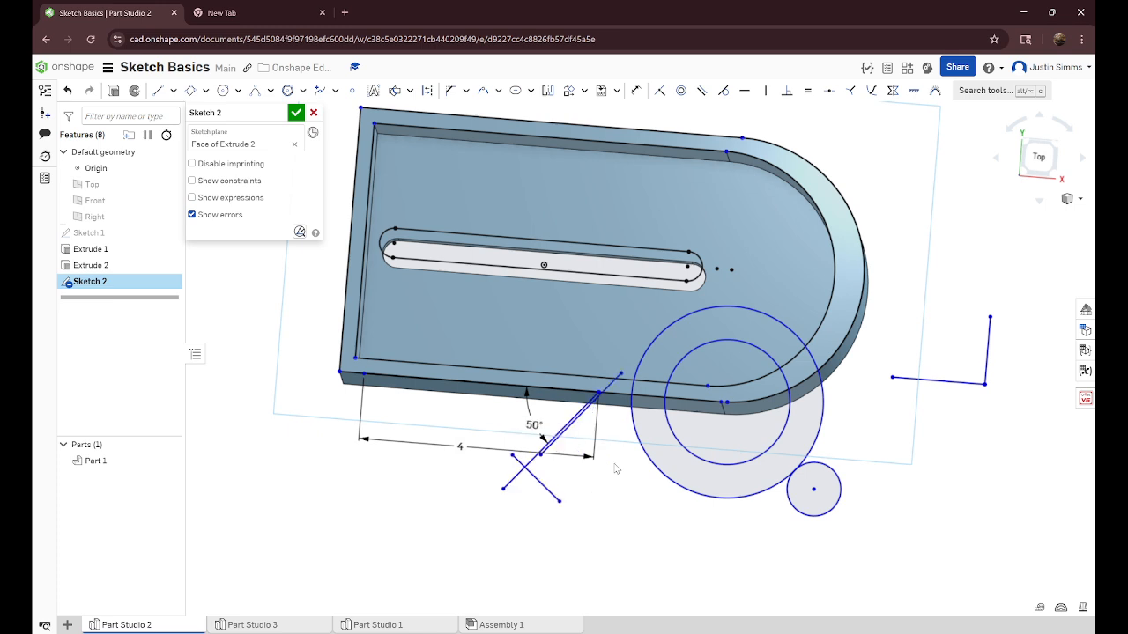
pyautogui.moveTo(546, 496); pyautogui.dragTo(541, 490)
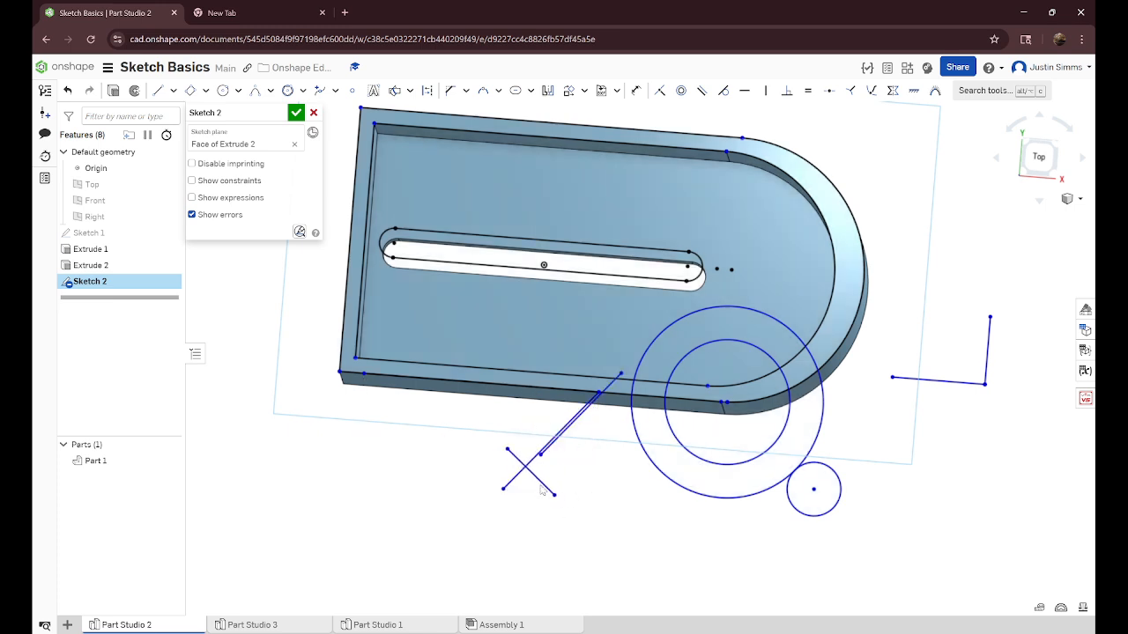
# - Make the short perpendicular line equal in length to the long angled line it crosses
pyautogui.click(807, 90)
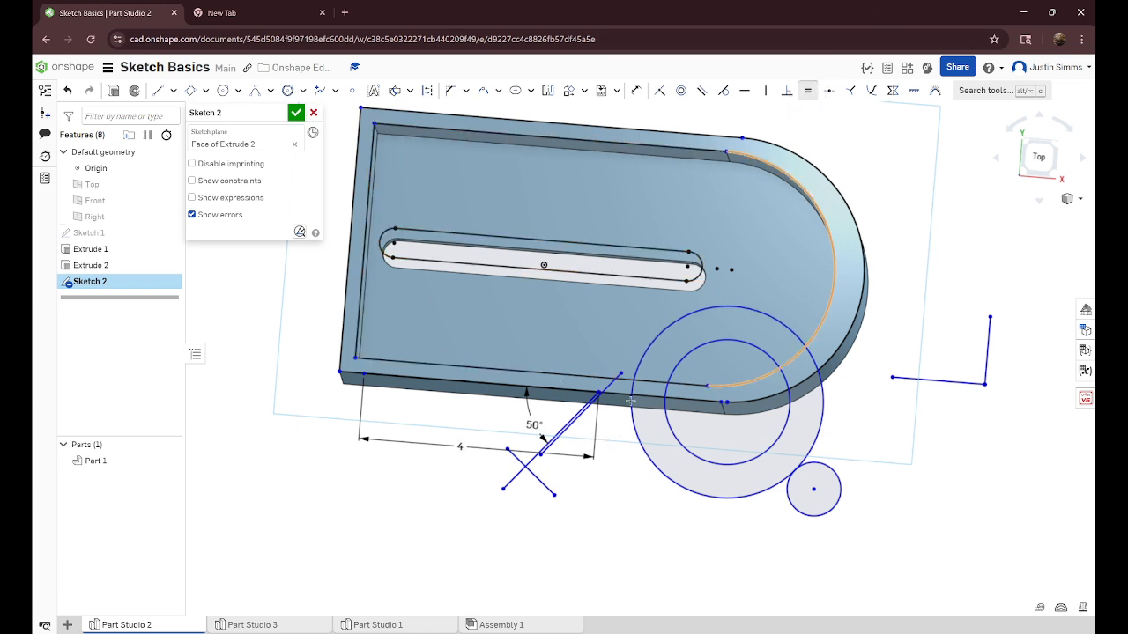
pyautogui.click(527, 467)
pyautogui.click(516, 473)
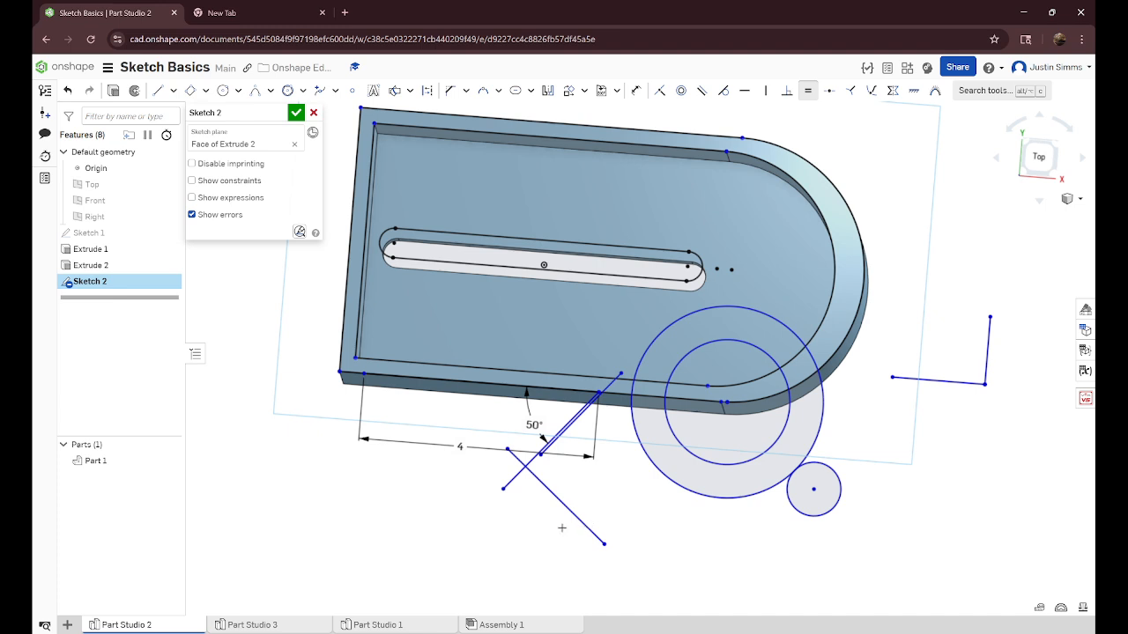
# - Make the small tangent circle equal in size to the outer concentric circle
pyautogui.click(730, 499)
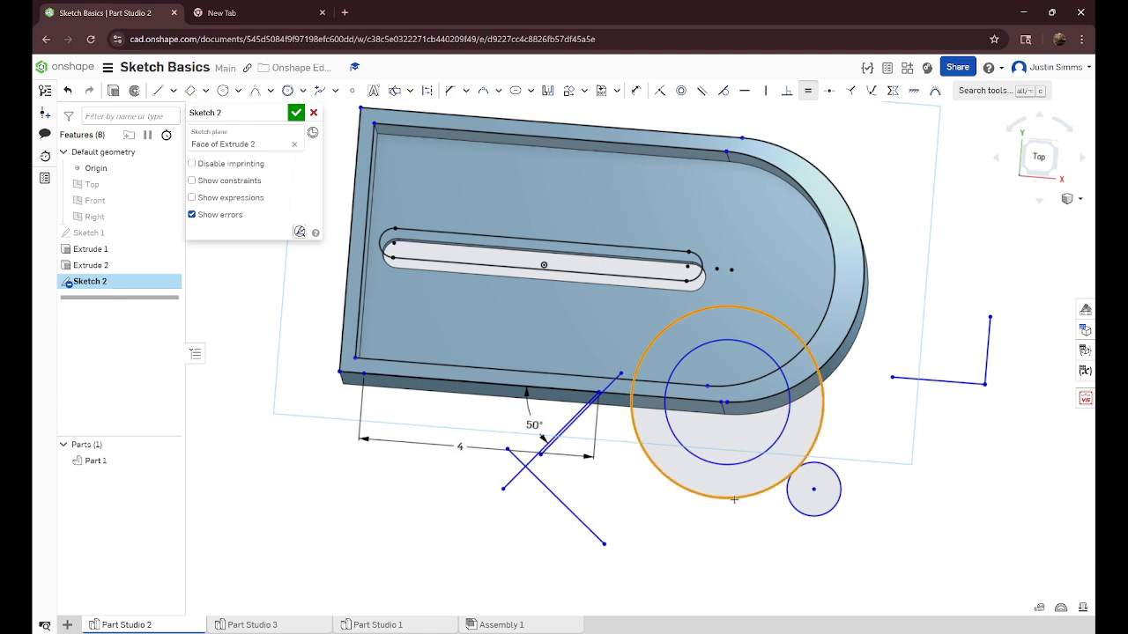
pyautogui.click(800, 509)
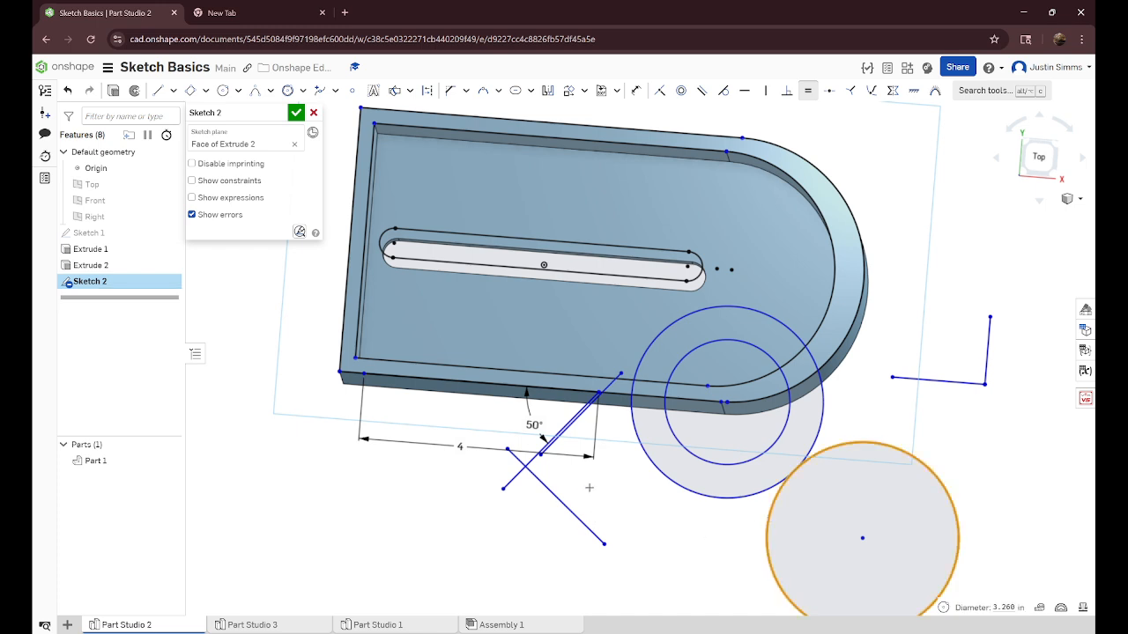
pyautogui.click(577, 519)
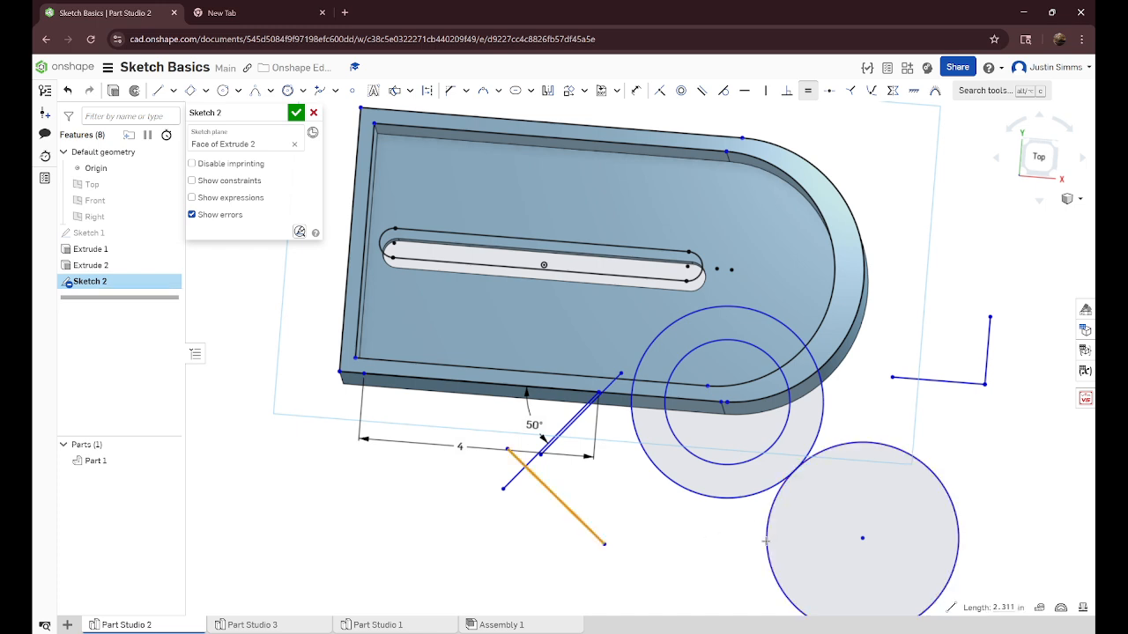
pyautogui.click(577, 517)
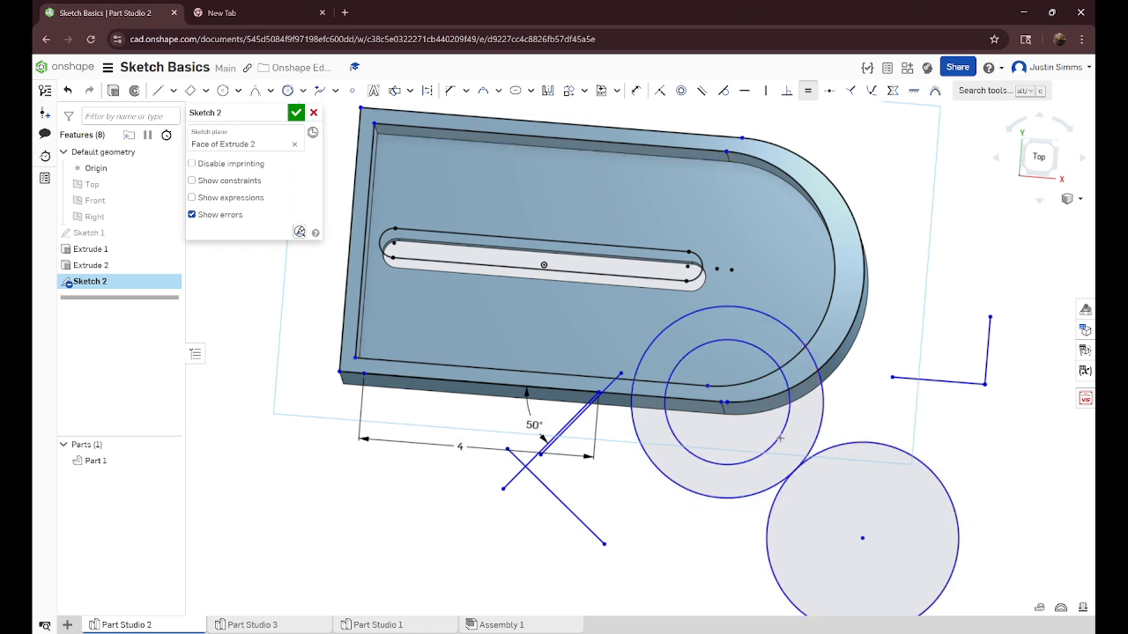
# - Place a sketch point above the L's base line and constrain it to that line's midpoint
pyautogui.click(829, 90)
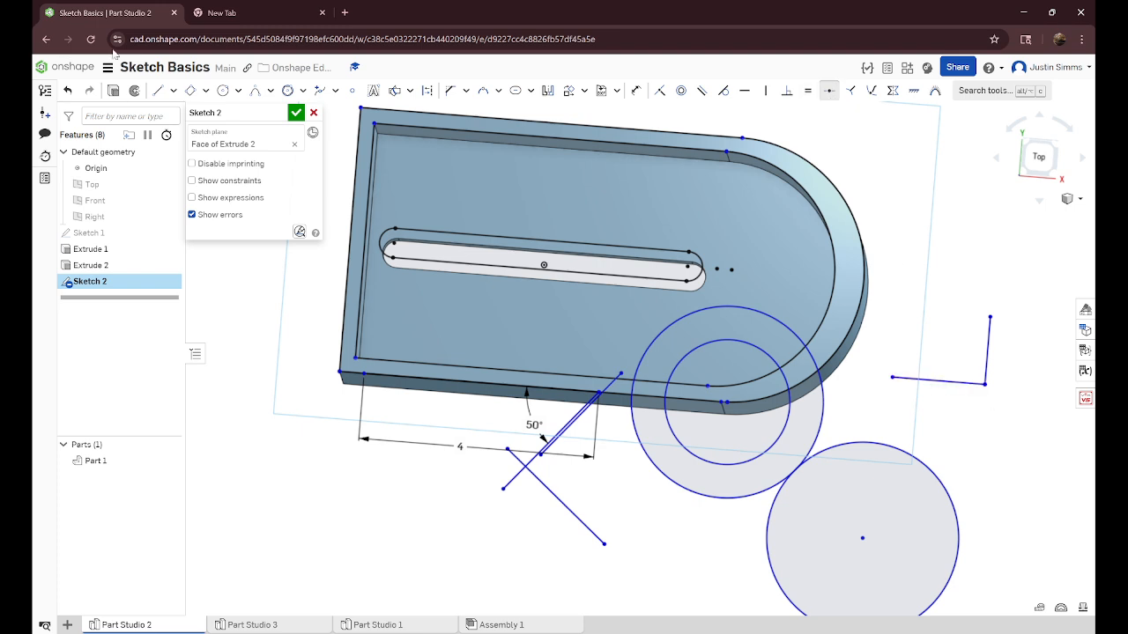
pyautogui.click(352, 90)
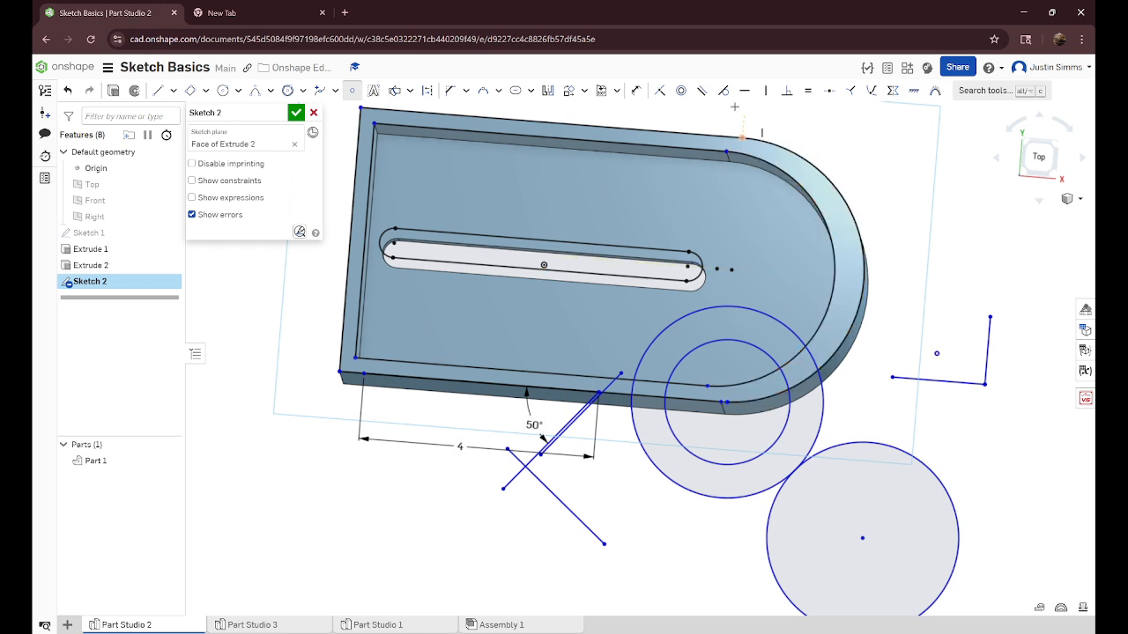
pyautogui.click(829, 90)
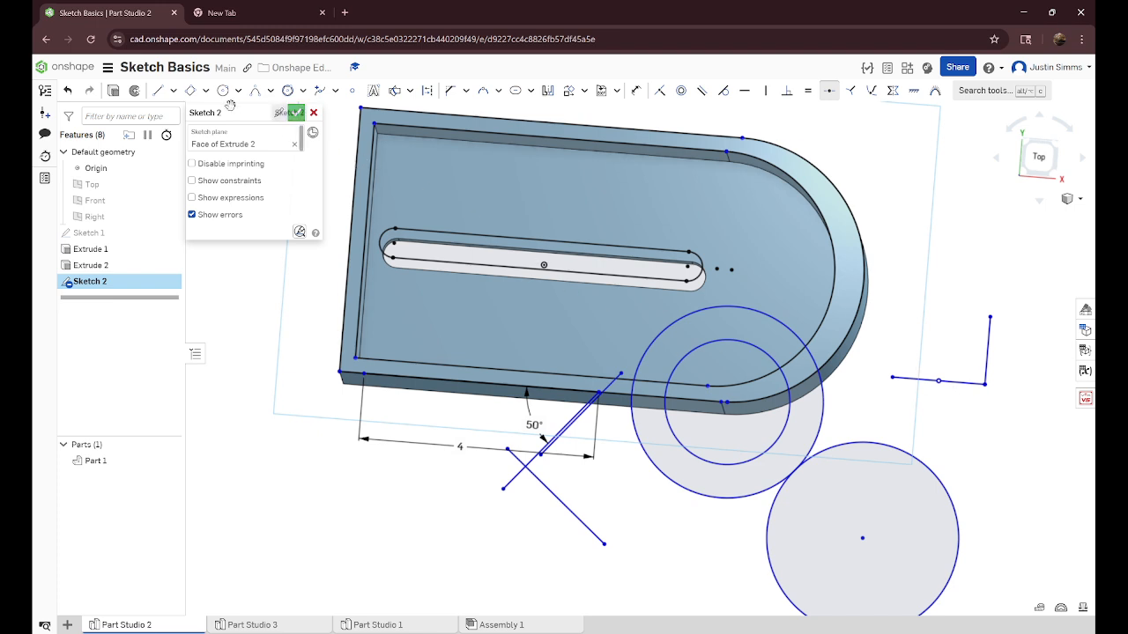
# - Draw a line about 0.84 in long above the L and constrain one end to the midpoint of the L's upright line
pyautogui.click(158, 90)
pyautogui.click(910, 276)
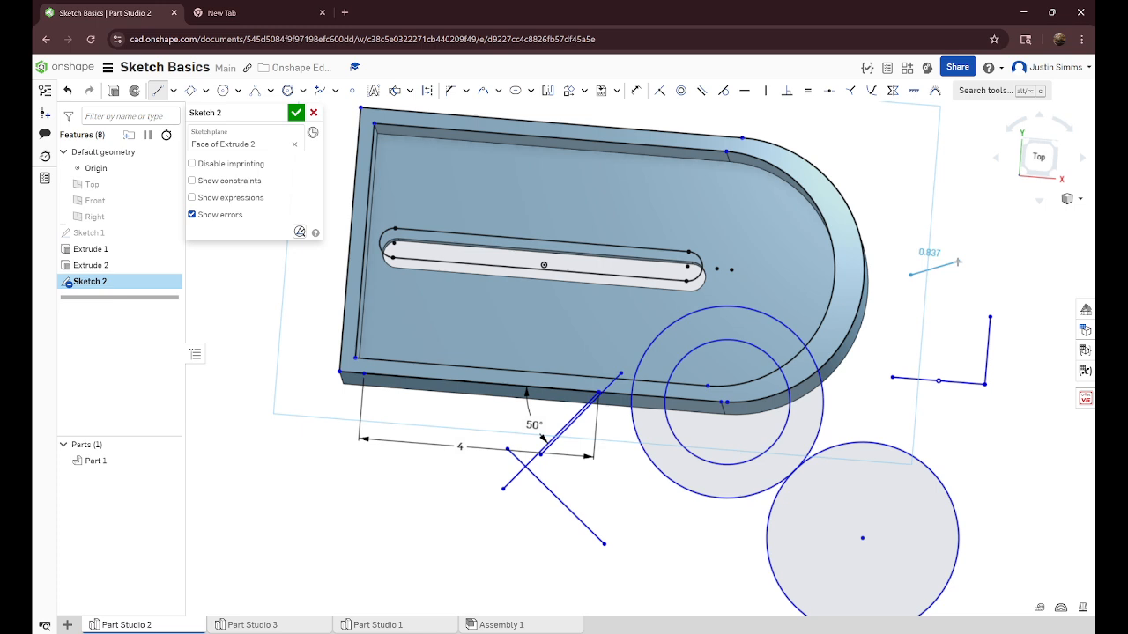
pyautogui.click(958, 260)
pyautogui.click(828, 92)
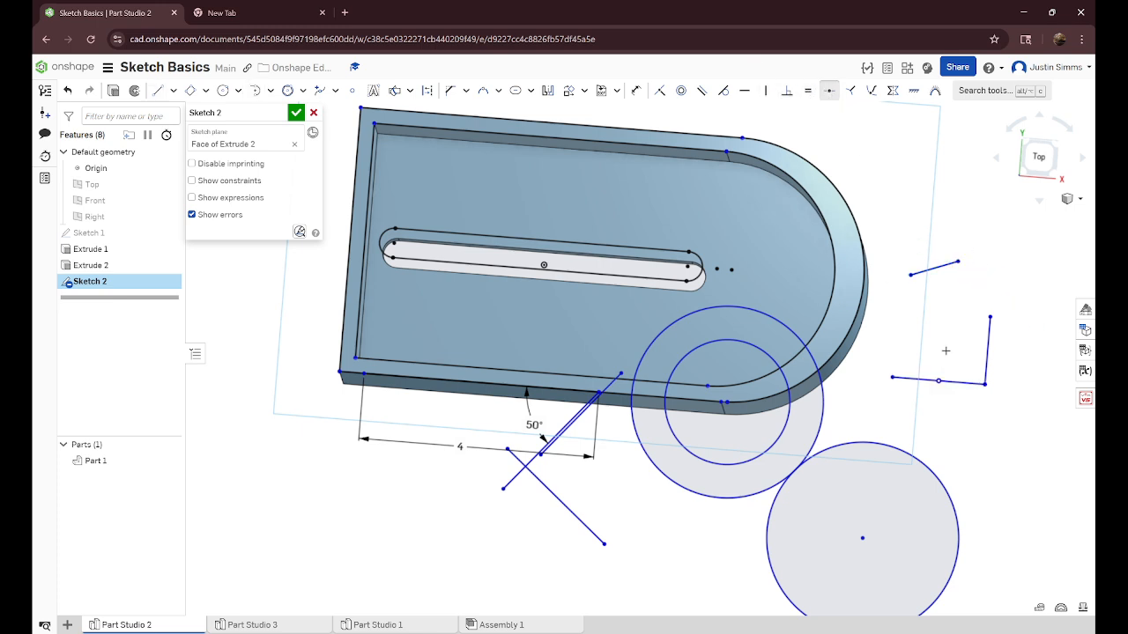
pyautogui.click(910, 276)
pyautogui.click(986, 346)
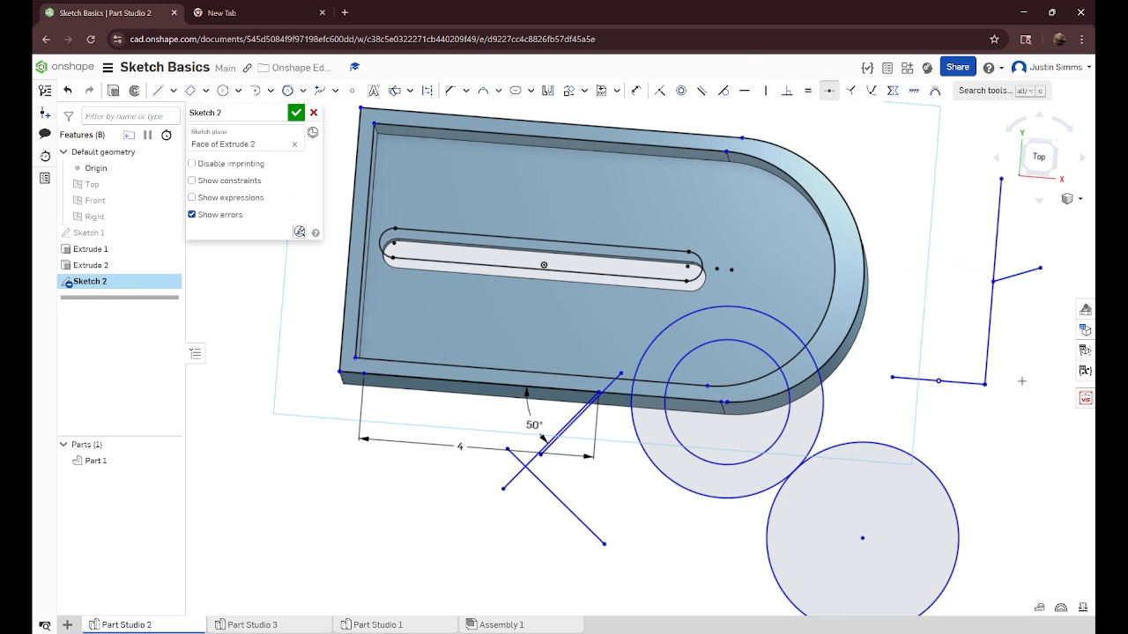
# - Swing the free end of the midpoint-attached line to the side of the upright facing the part
pyautogui.rightClick(952, 236)
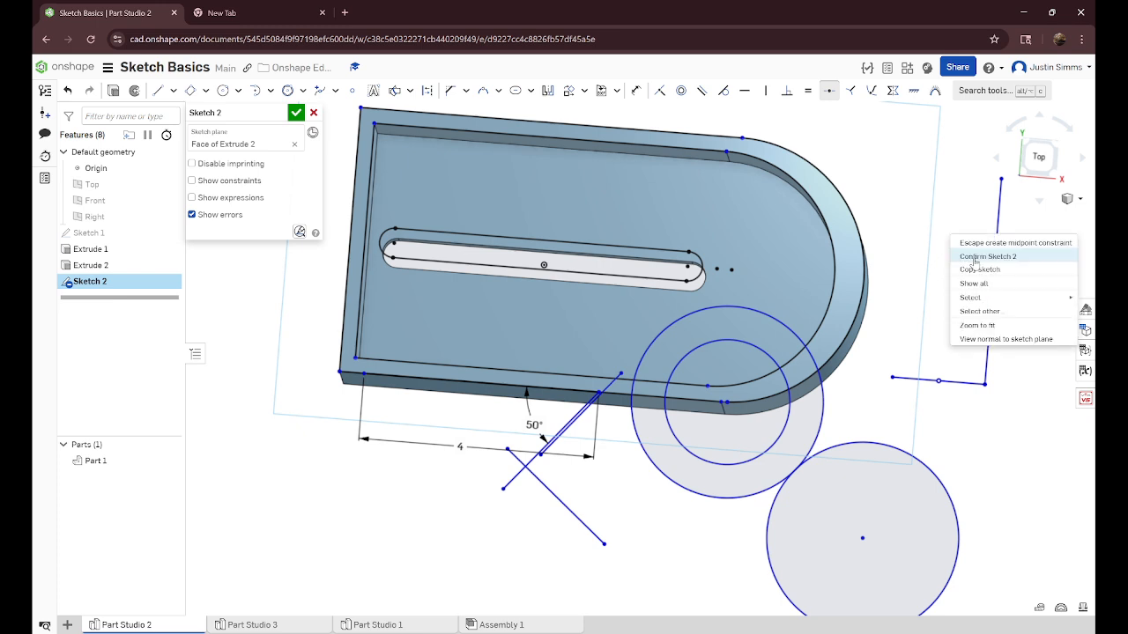
pyautogui.click(969, 244)
pyautogui.moveTo(995, 264); pyautogui.dragTo(943, 266)
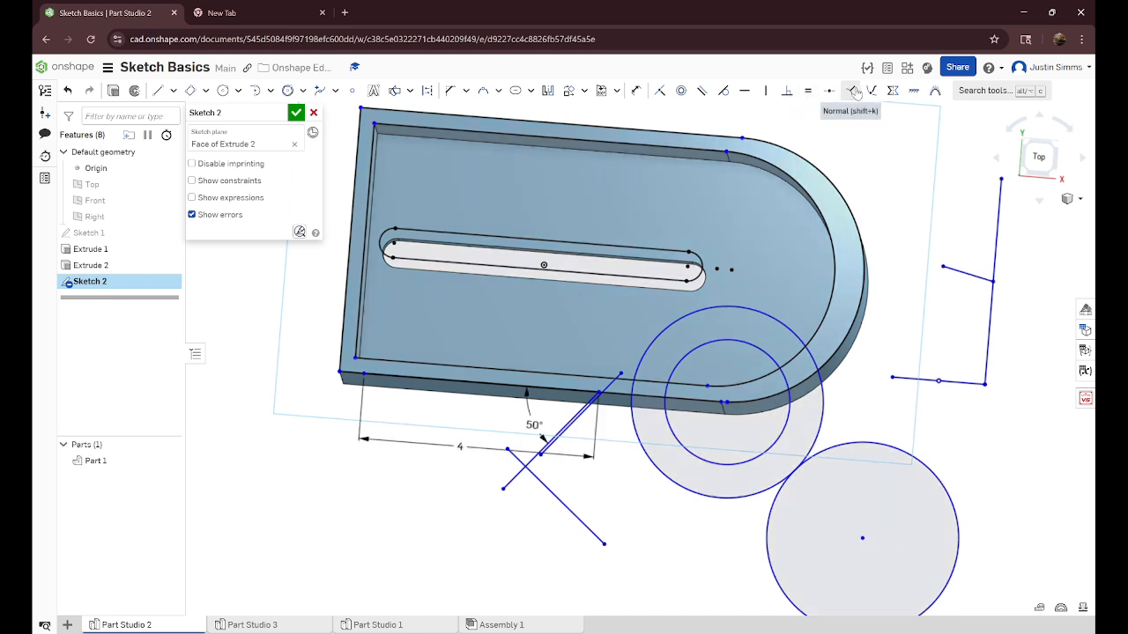
# - Draw a slanted line about 1.72 in long beside the enlarged tangent circle, on the side away from the part
pyautogui.press('l')
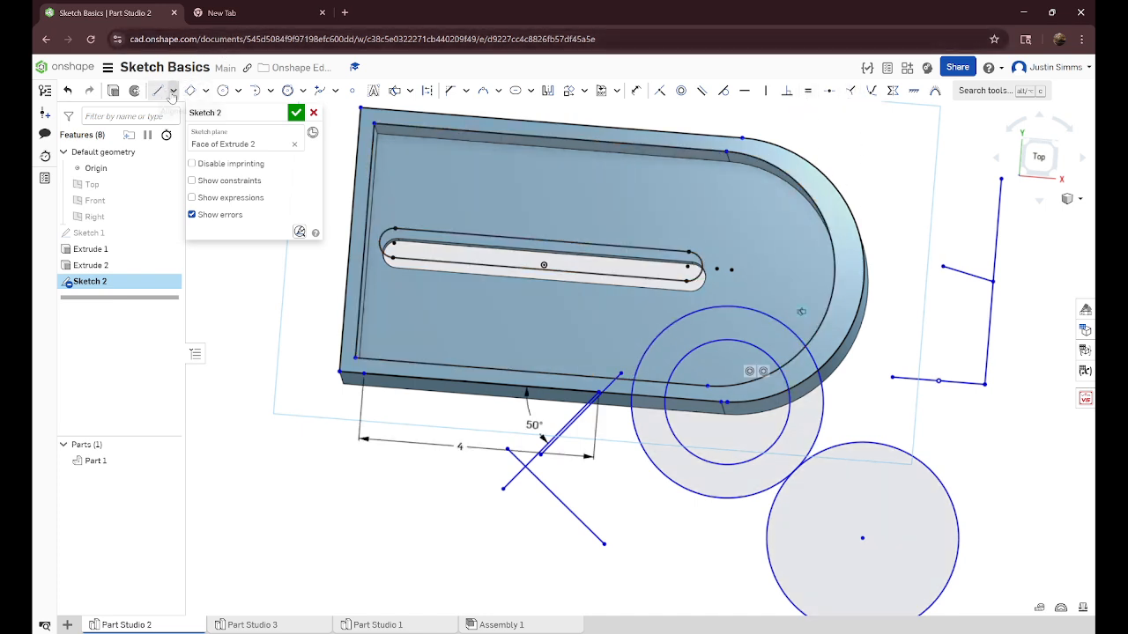
pyautogui.scroll(-3, 659, 323)
pyautogui.scroll(6, 659, 326)
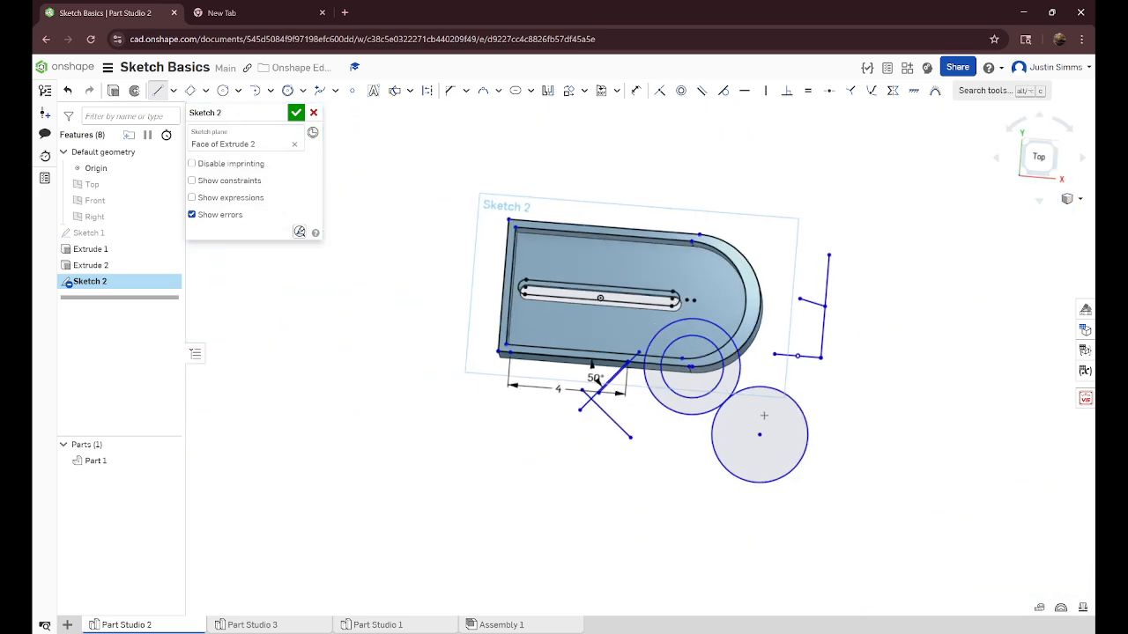
pyautogui.scroll(3, 872, 480)
pyautogui.scroll(-6, 867, 477)
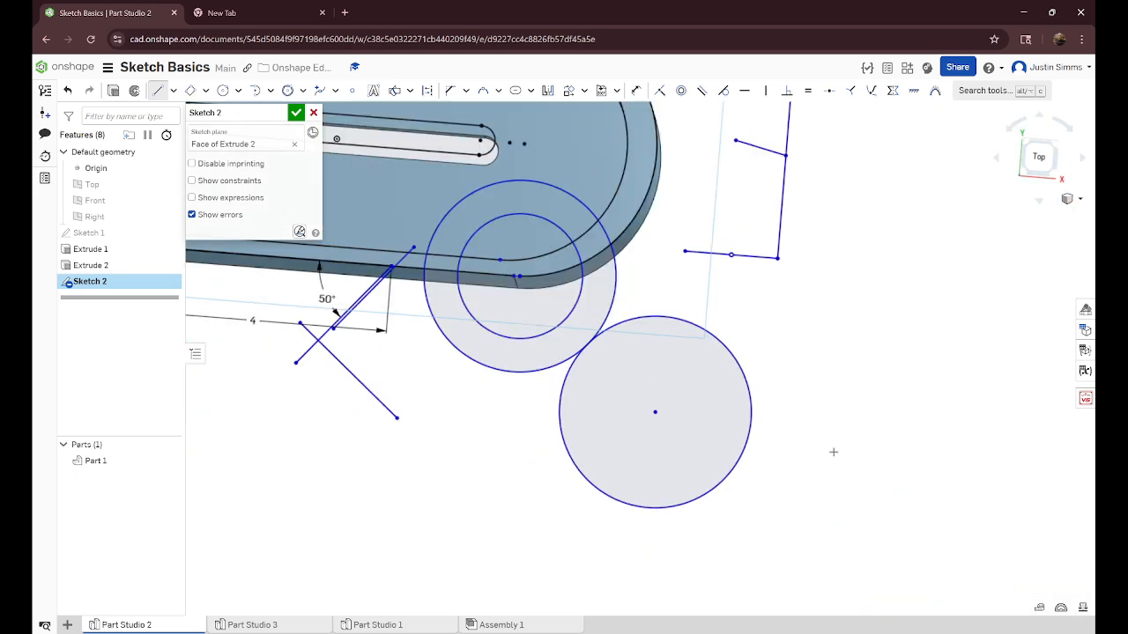
pyautogui.click(793, 427)
pyautogui.click(880, 371)
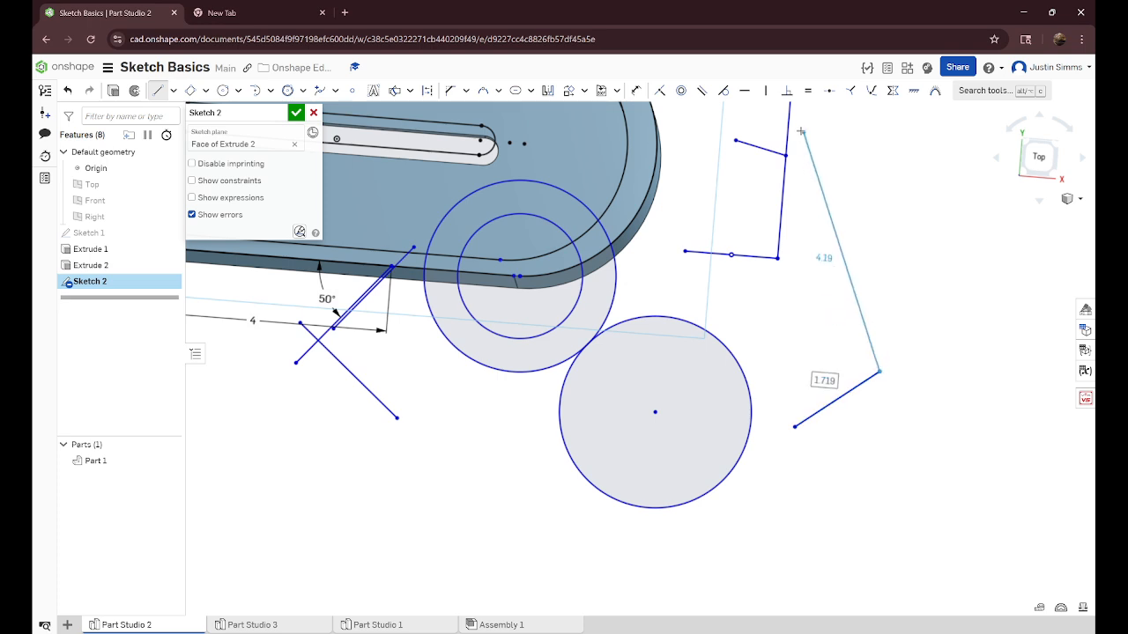
# - Make the slanted line normal to the enlarged tangent circle and move its outer end closer to the circle
pyautogui.click(856, 90)
pyautogui.click(837, 399)
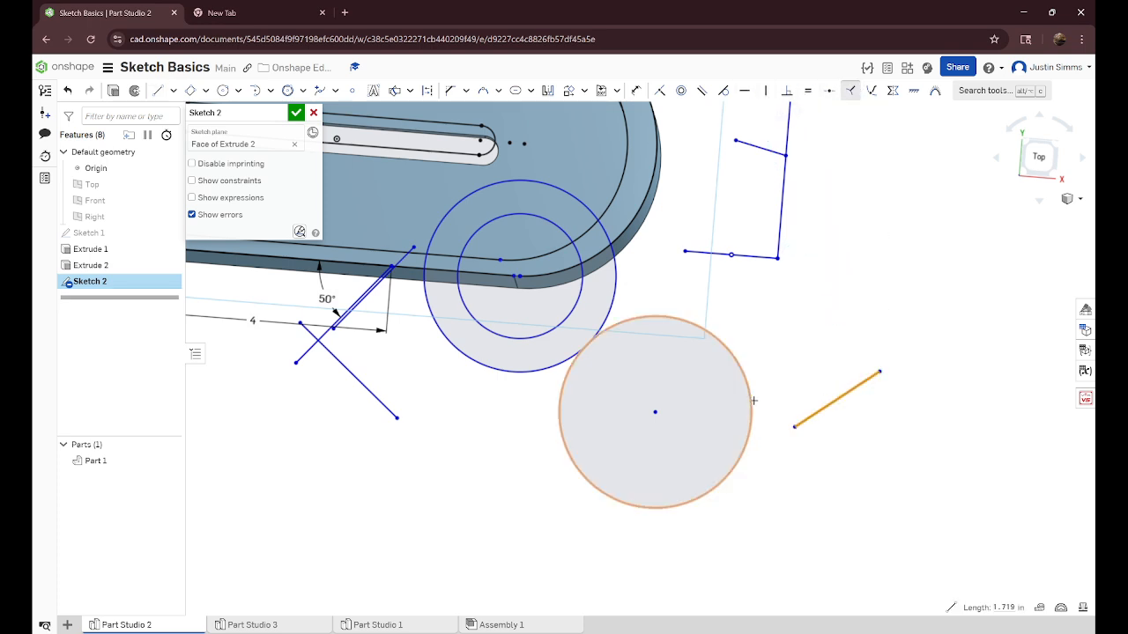
pyautogui.click(753, 401)
pyautogui.rightClick(857, 337)
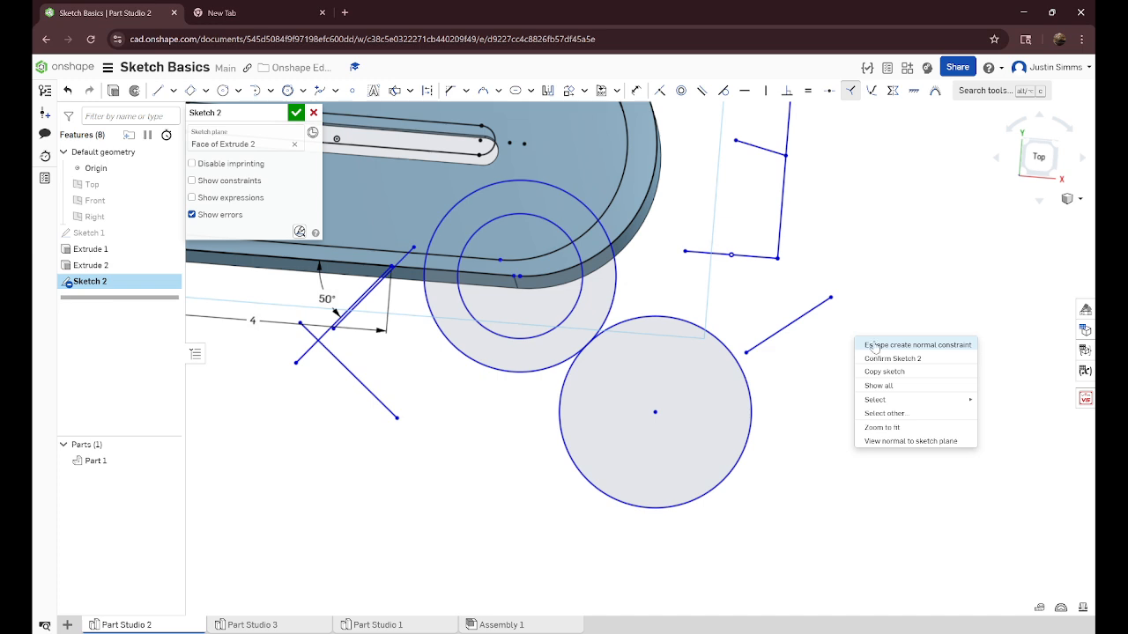
pyautogui.click(875, 345)
pyautogui.moveTo(831, 298); pyautogui.dragTo(796, 342)
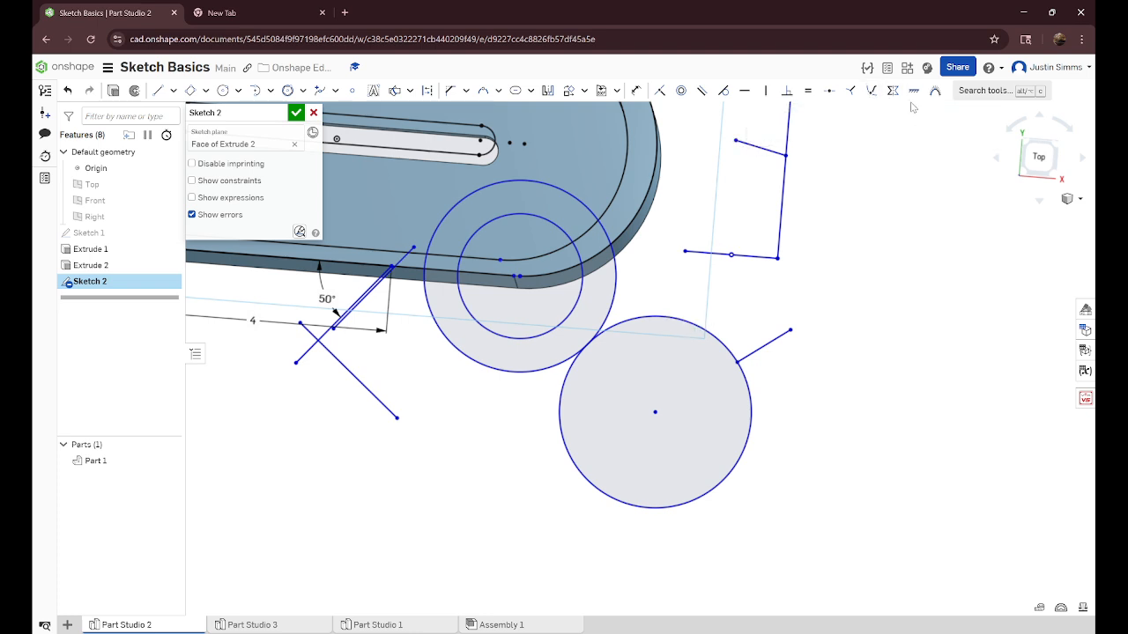
# - Draw three separate lines below the part: an upright about 1.6 in long flanked by a slanted line about 0.95 in and another short one
pyautogui.scroll(3, 935, 227)
pyautogui.scroll(-3, 935, 226)
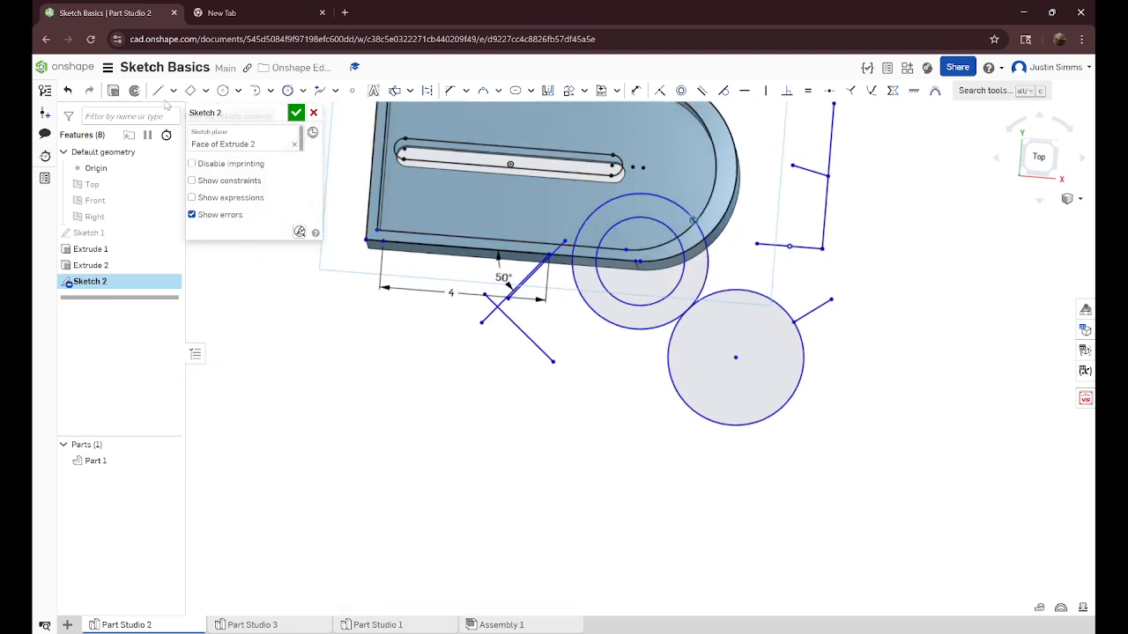
pyautogui.click(158, 91)
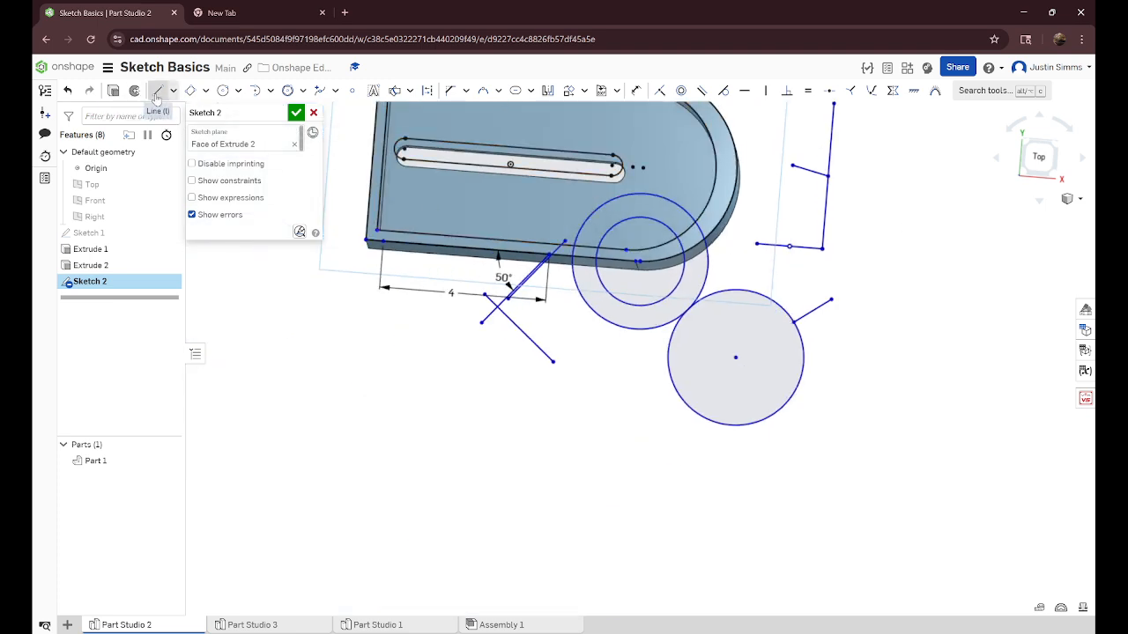
pyautogui.click(501, 484)
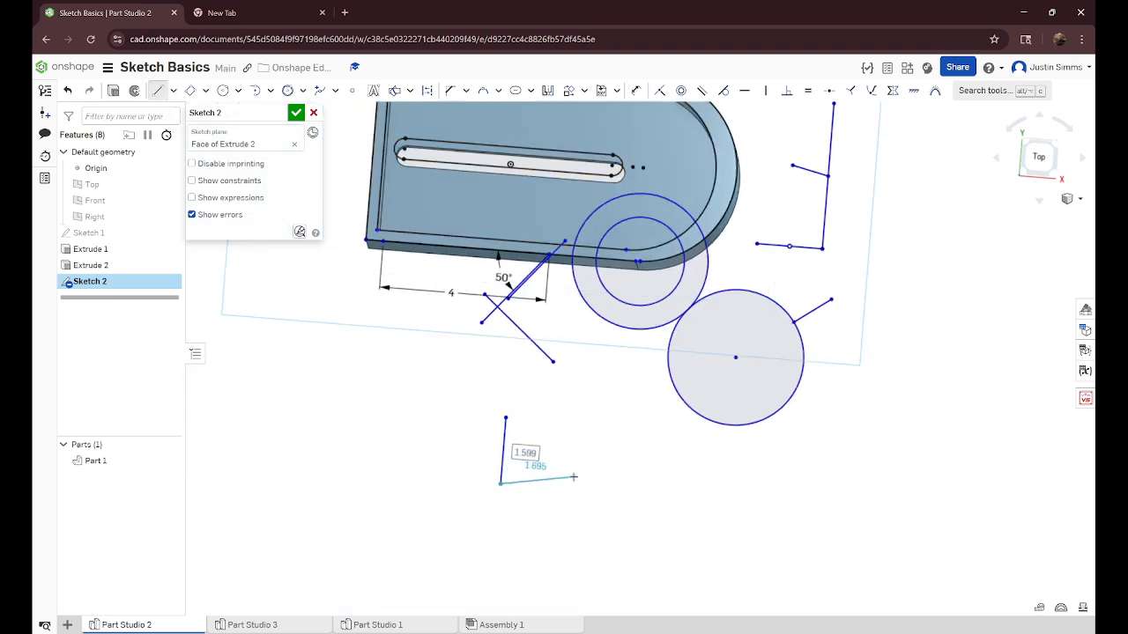
pyautogui.press('Escape')
pyautogui.press('l')
pyautogui.click(542, 463)
pyautogui.click(575, 440)
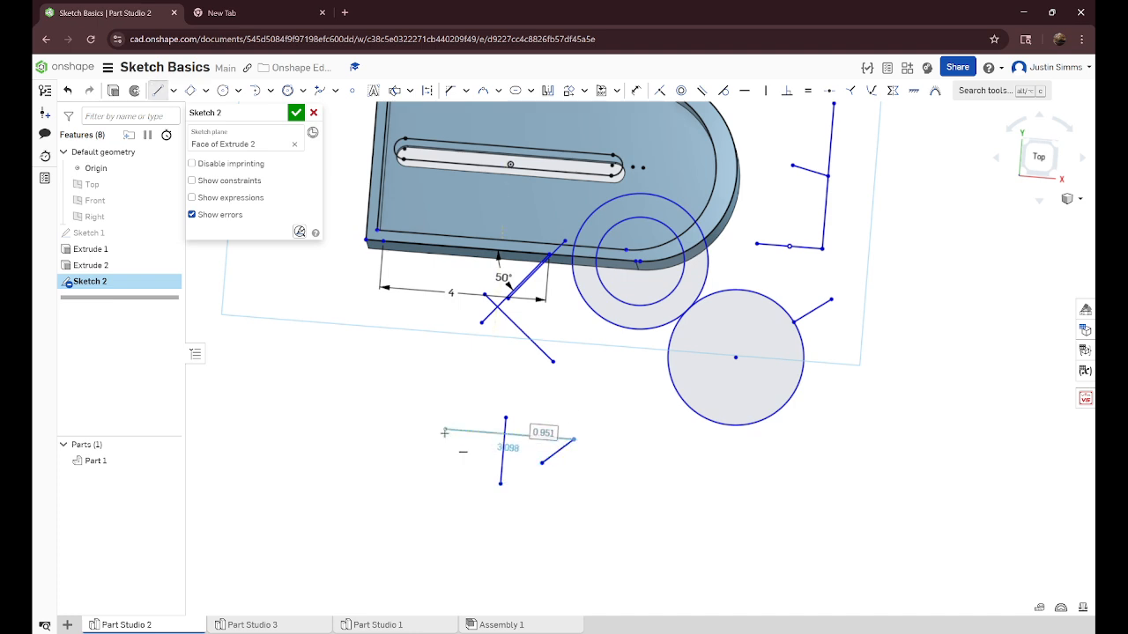
pyautogui.press('Escape')
pyautogui.press('l')
pyautogui.click(460, 452)
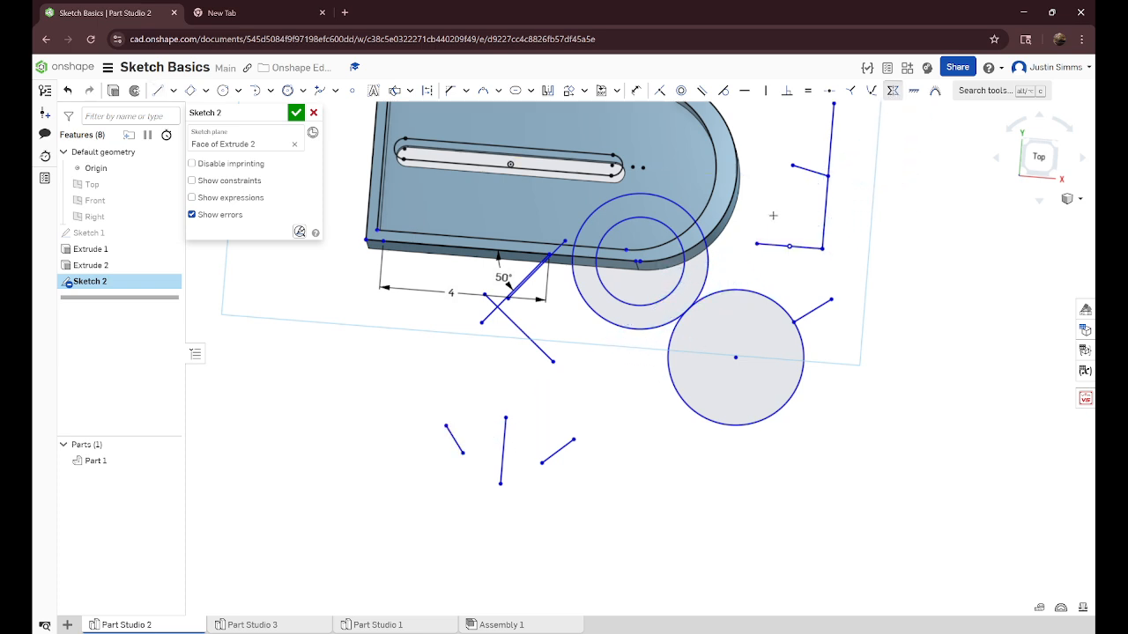
# - Constrain the two short slanted lines to be symmetric about the upright line, and reposition them to test the symmetry
pyautogui.click(893, 92)
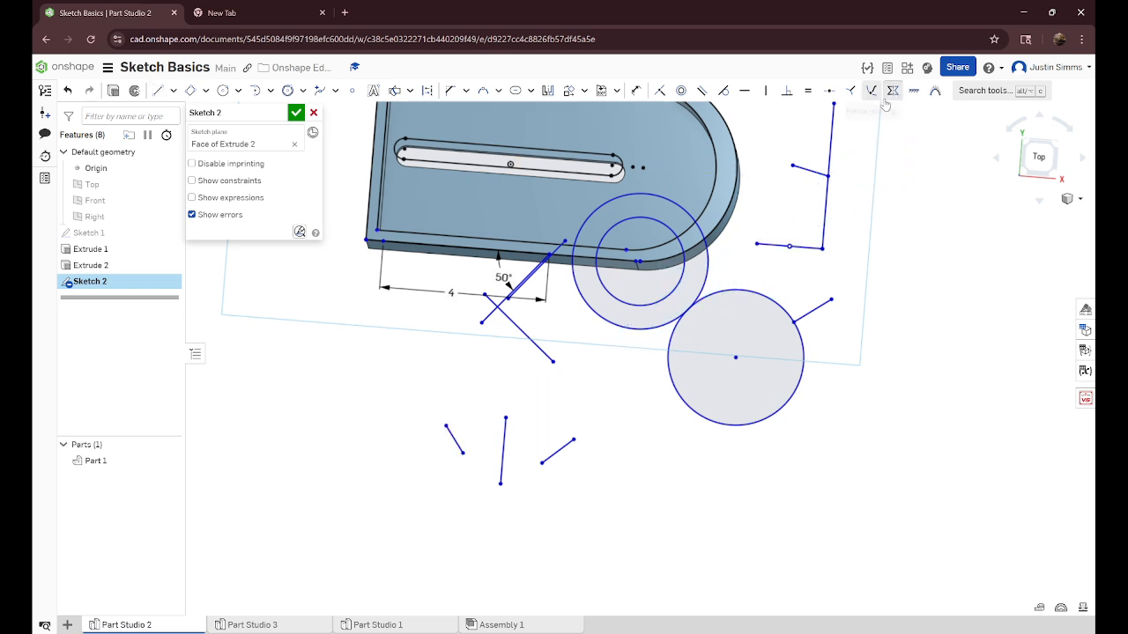
pyautogui.click(507, 447)
pyautogui.click(557, 451)
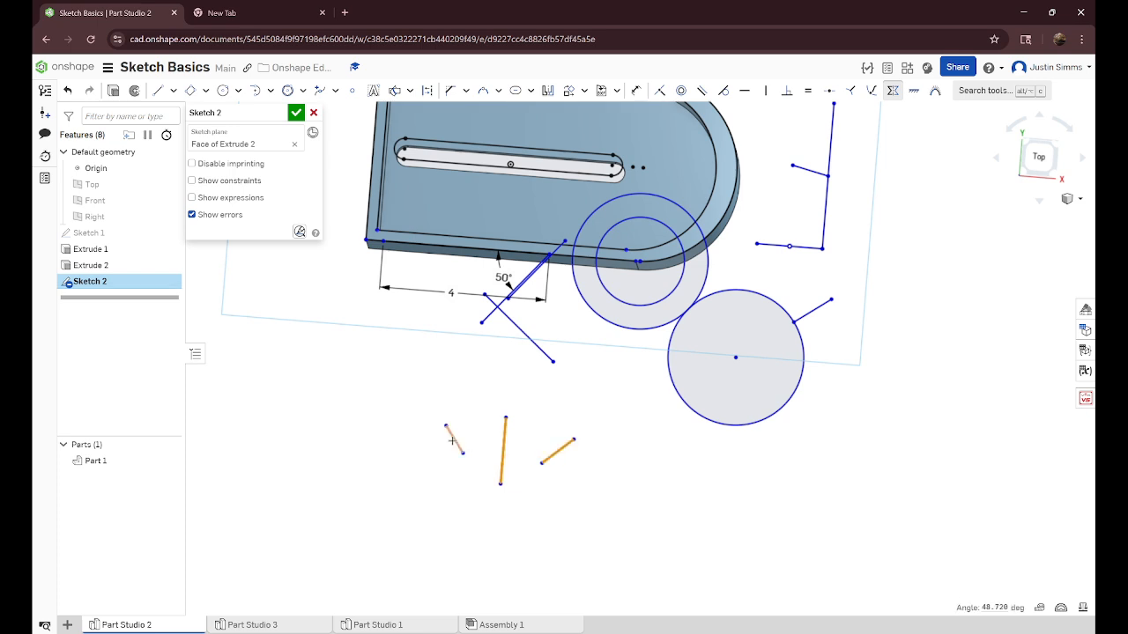
pyautogui.click(454, 440)
pyautogui.rightClick(603, 402)
pyautogui.click(620, 411)
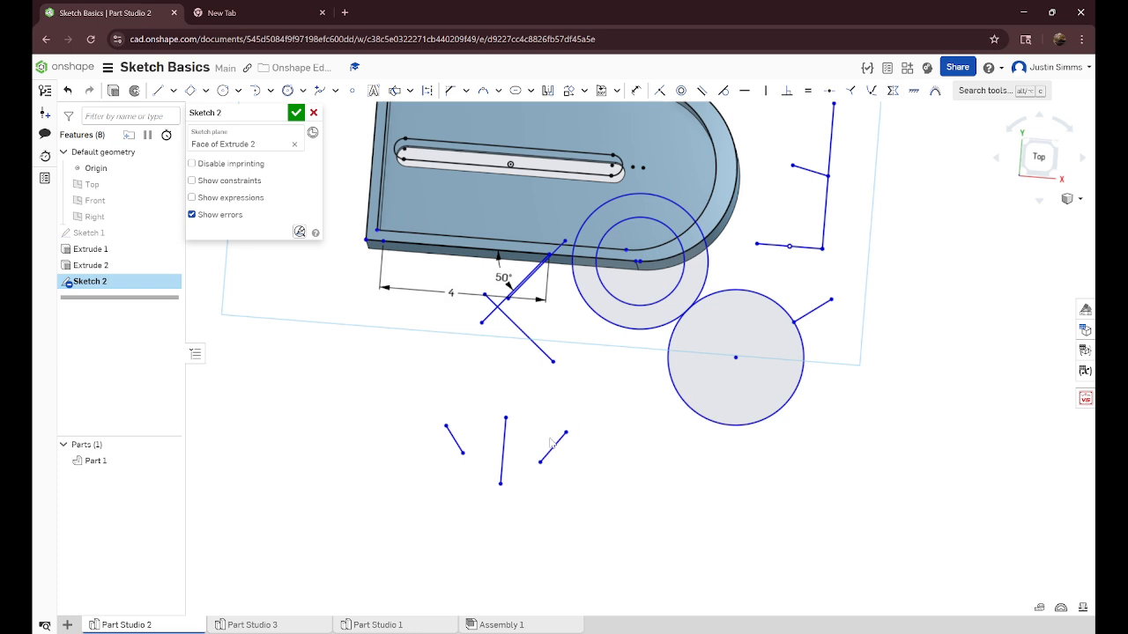
pyautogui.moveTo(565, 434)
pyautogui.mouseDown()
pyautogui.moveTo(575, 445)
pyautogui.moveTo(569, 417)
pyautogui.moveTo(594, 435)
pyautogui.moveTo(573, 424)
pyautogui.mouseUp()
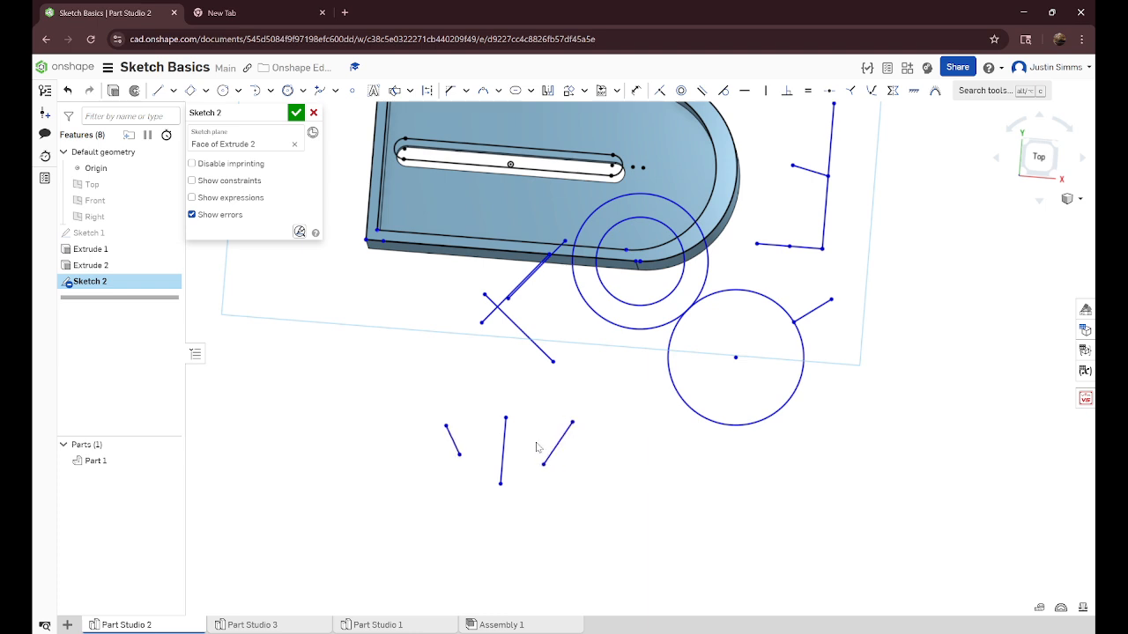
pyautogui.moveTo(452, 442)
pyautogui.mouseDown()
pyautogui.moveTo(461, 421)
pyautogui.moveTo(451, 442)
pyautogui.mouseUp()
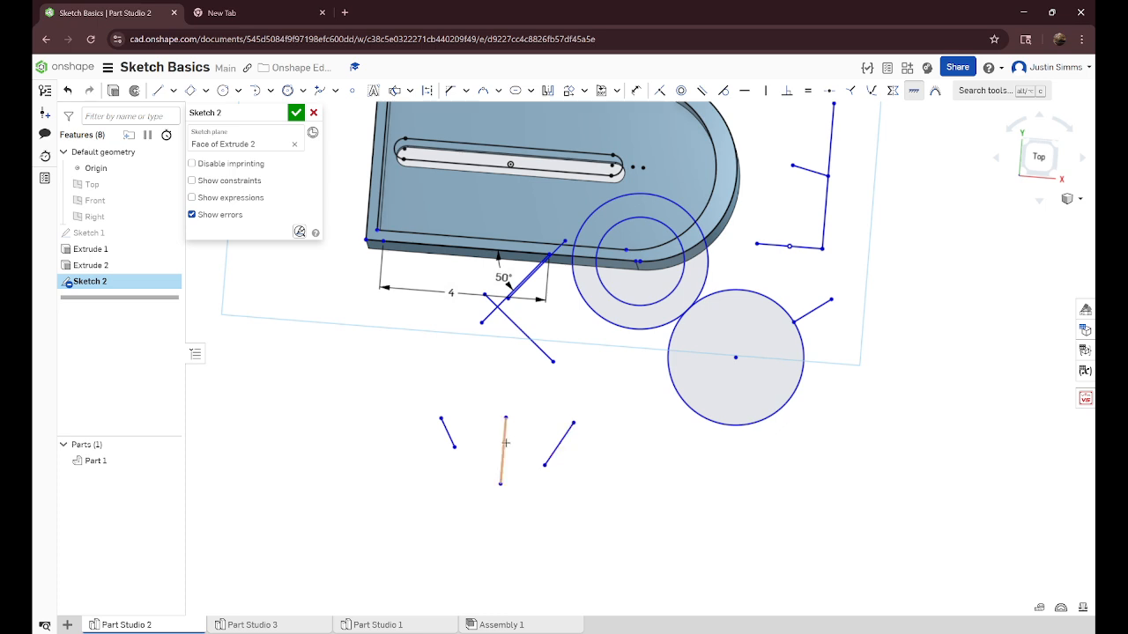
# - Draw an S-shaped four-point spline about 8.46 in long below the enlarged tangent circle
pyautogui.click(934, 92)
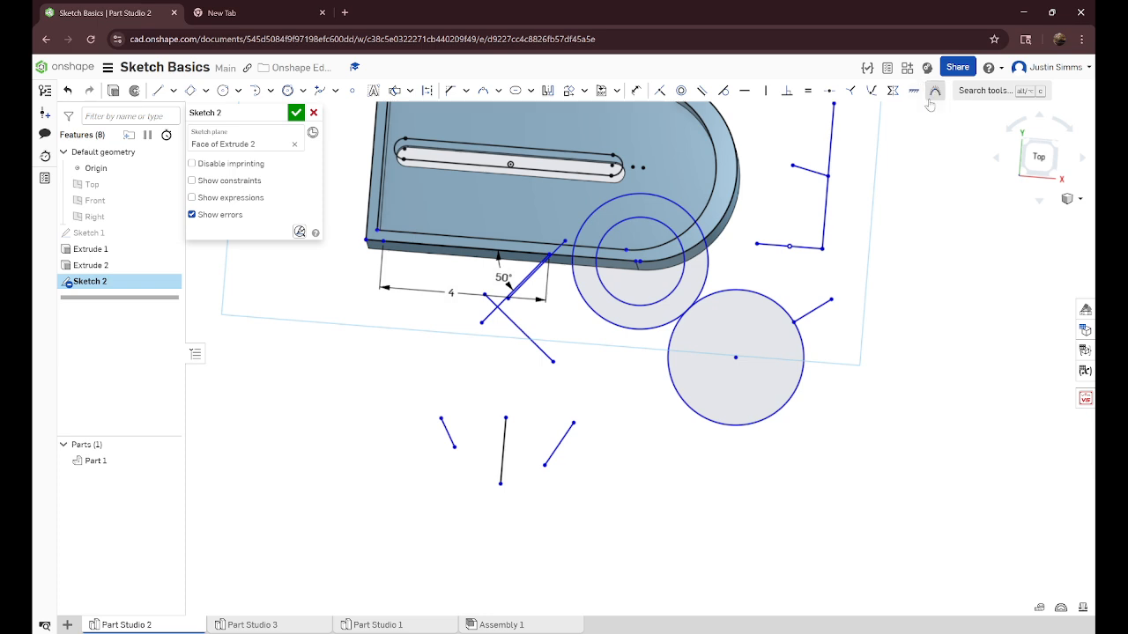
pyautogui.click(566, 446)
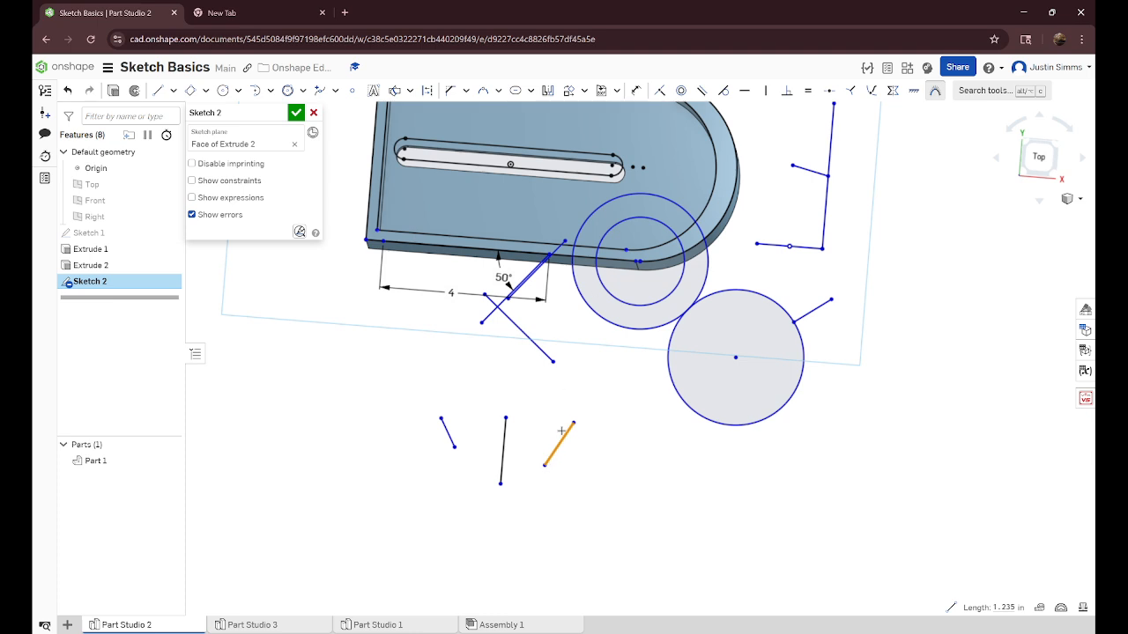
pyautogui.click(335, 90)
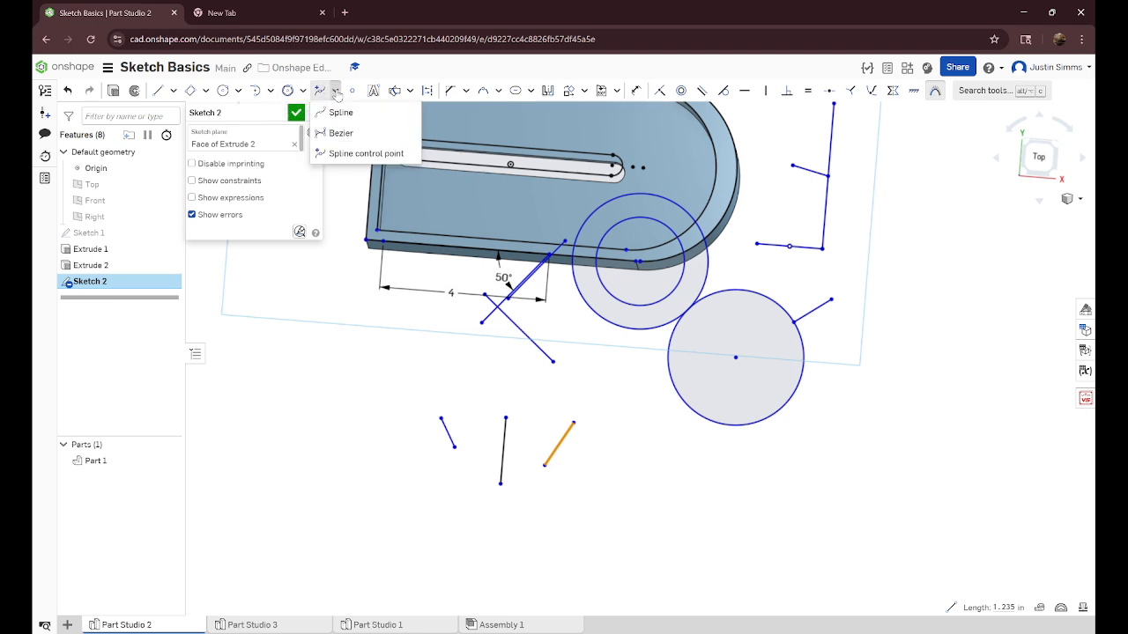
pyautogui.click(344, 112)
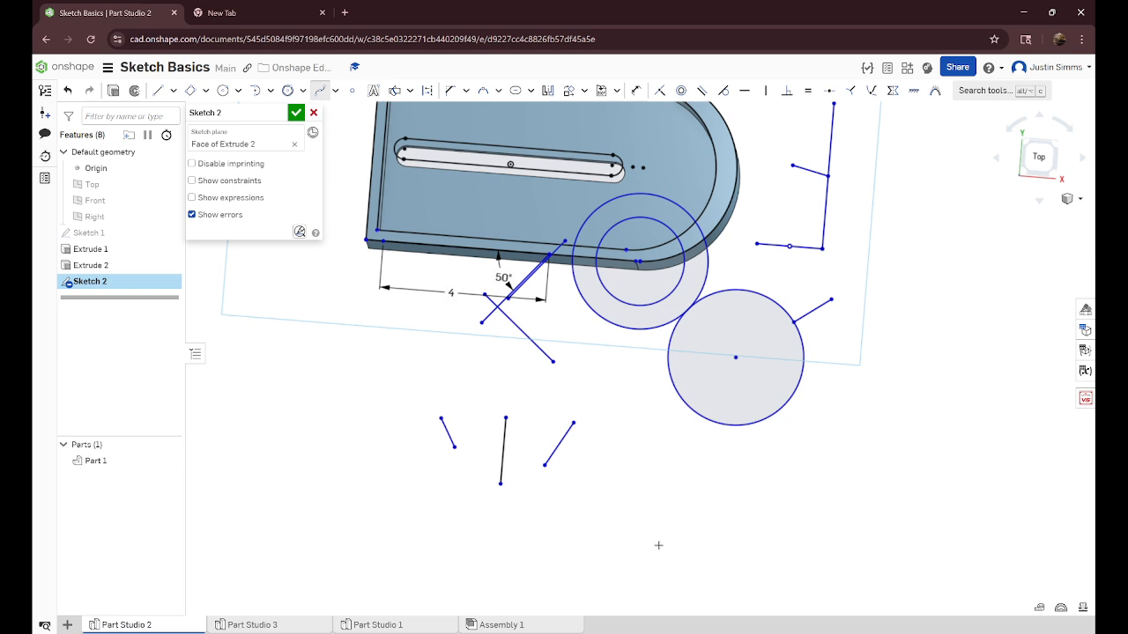
pyautogui.click(663, 490)
pyautogui.click(829, 549)
pyautogui.click(926, 502)
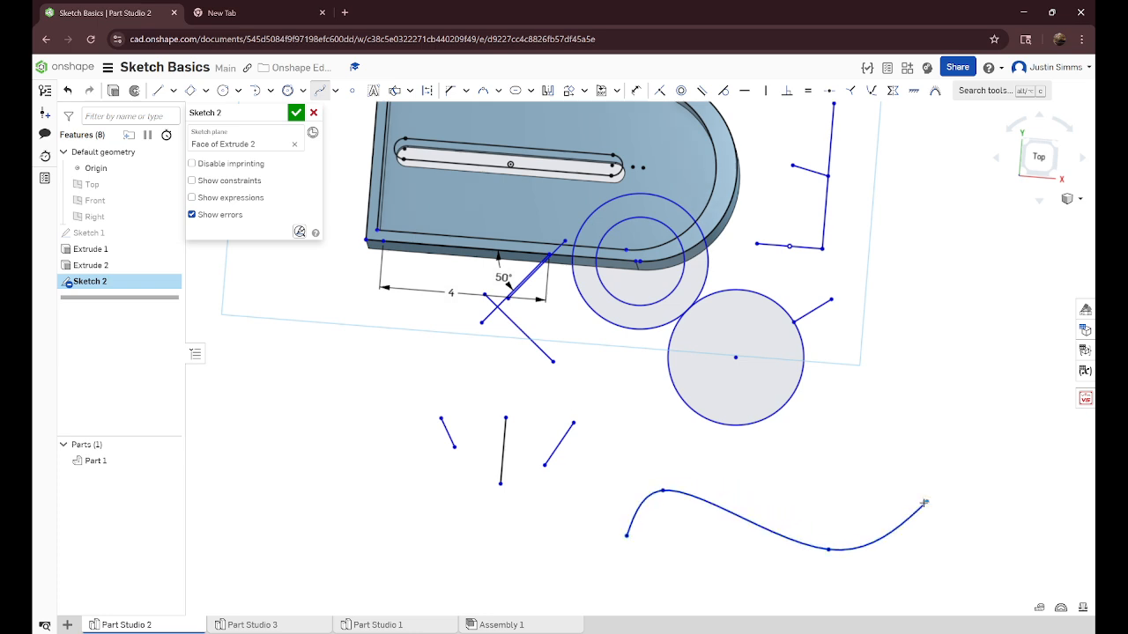
# - Try to apply a curvature constraint between the spline and the enlarged tangent circle, and undo it
pyautogui.click(934, 90)
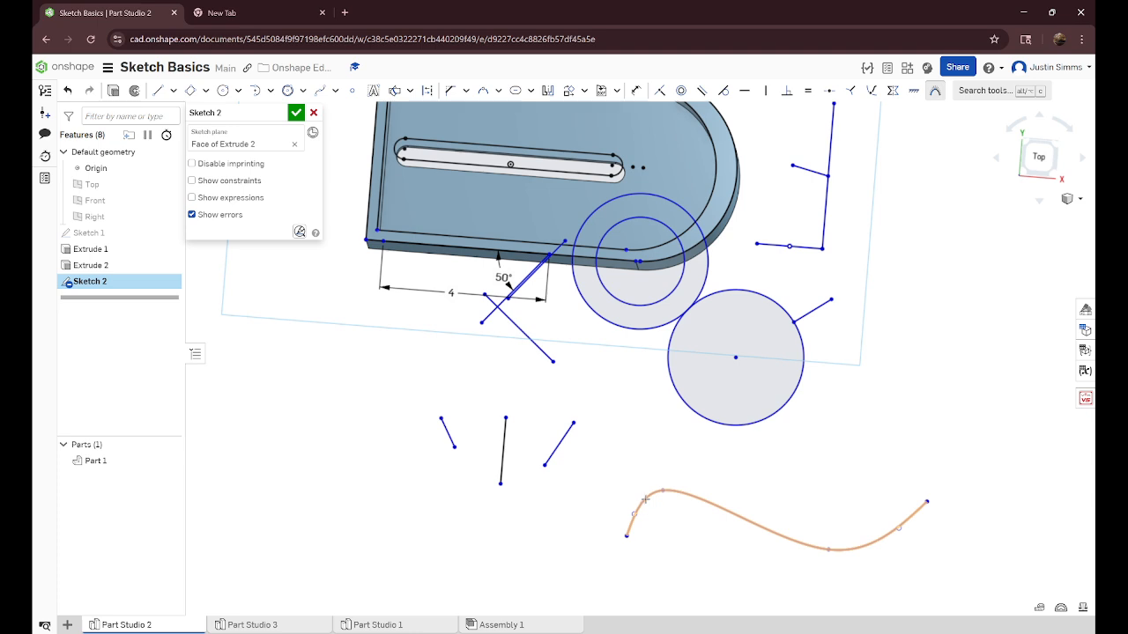
pyautogui.click(686, 493)
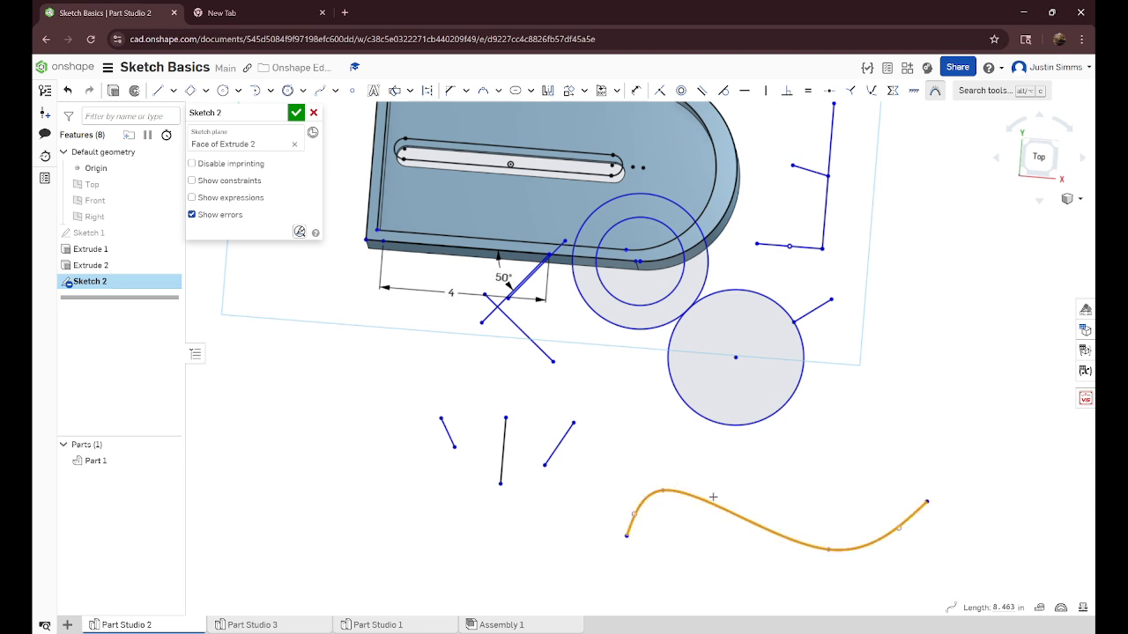
pyautogui.click(720, 469)
pyautogui.click(708, 499)
pyautogui.click(783, 412)
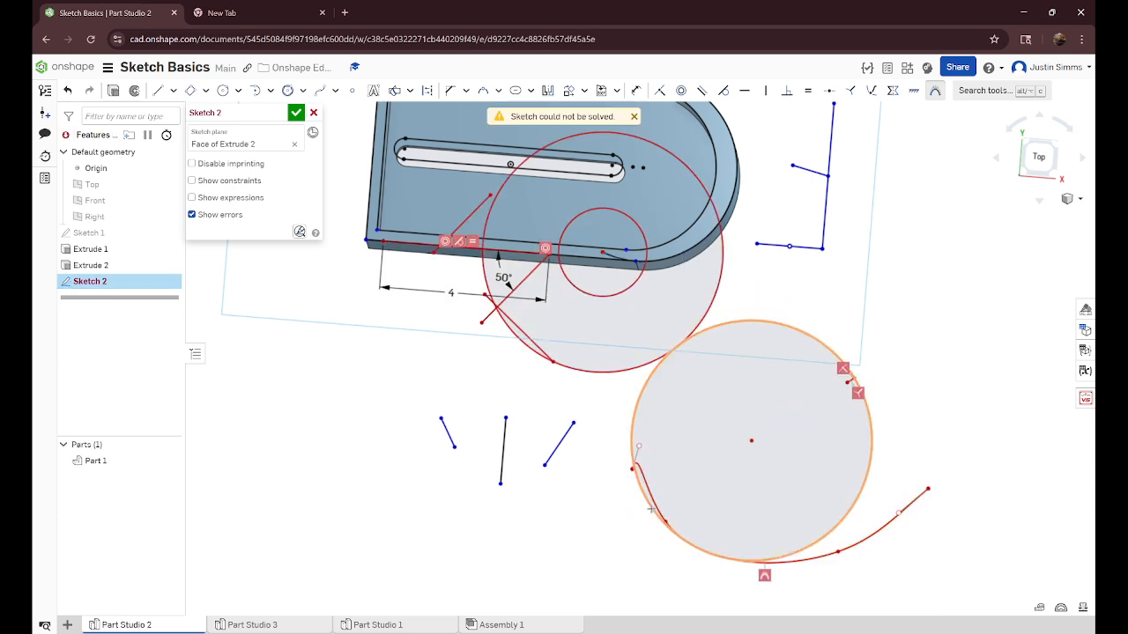
pyautogui.hotkey('ctrl', 'z')
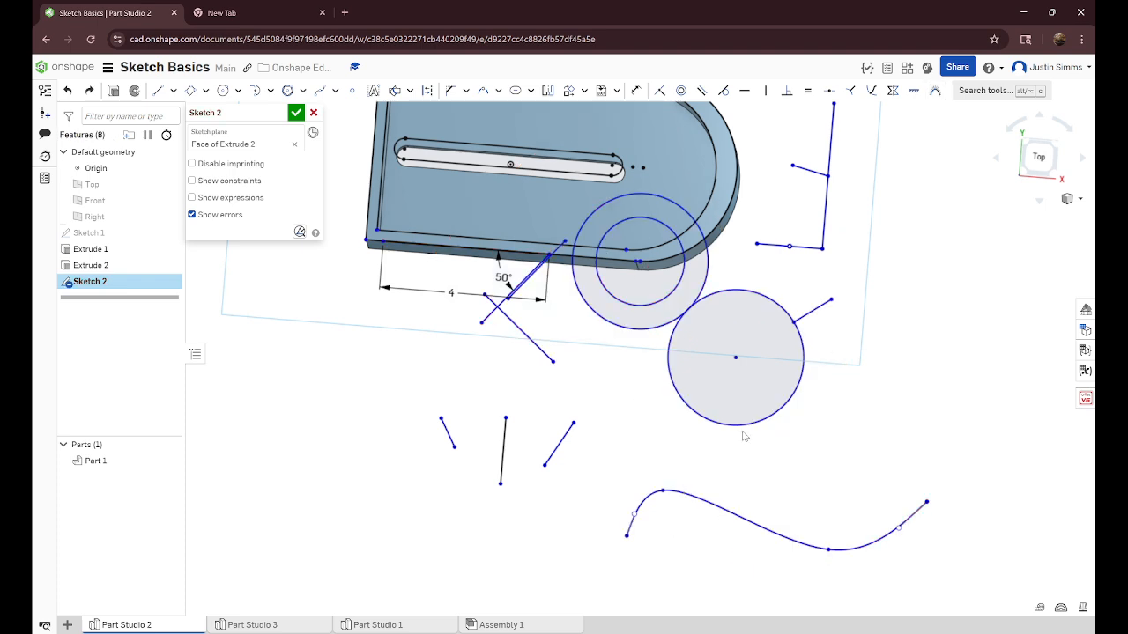
# - Draw a small circle between the enlarged tangent circle and the spline
pyautogui.click(220, 92)
pyautogui.click(763, 456)
pyautogui.click(780, 474)
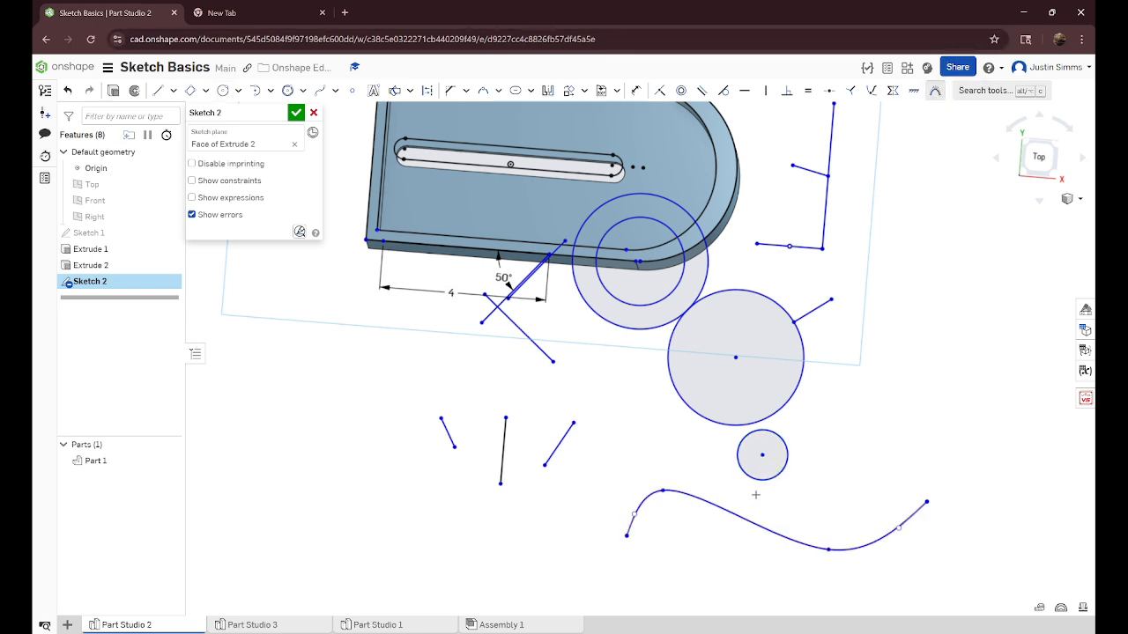
# - Apply a curvature constraint between the spline and the new small circle
pyautogui.click(752, 522)
pyautogui.click(762, 478)
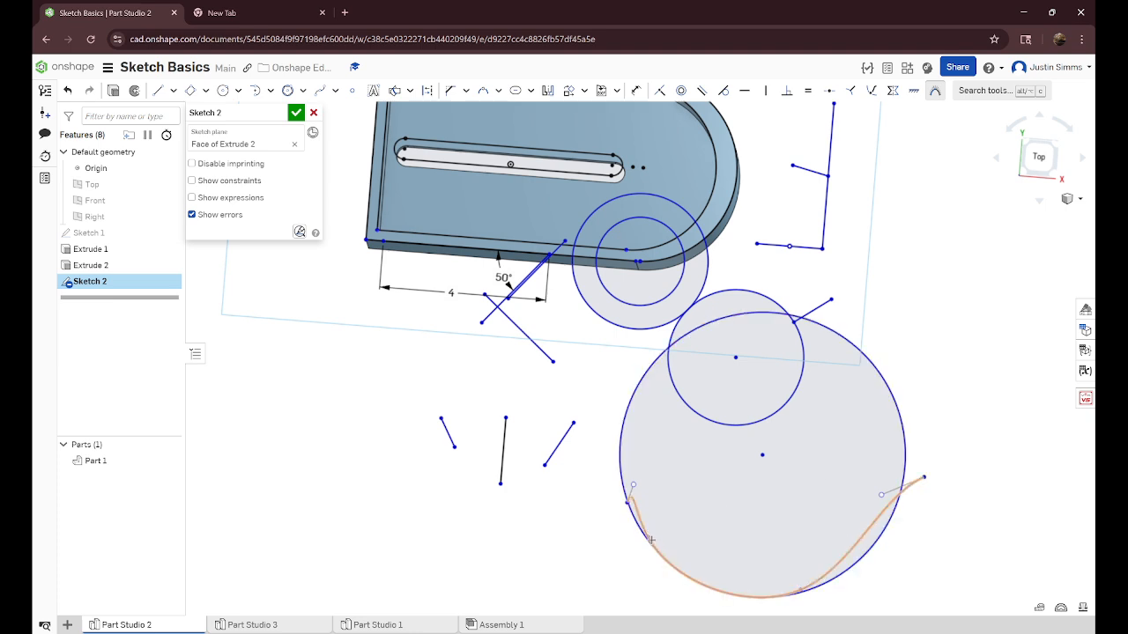
pyautogui.rightClick(951, 364)
pyautogui.click(947, 443)
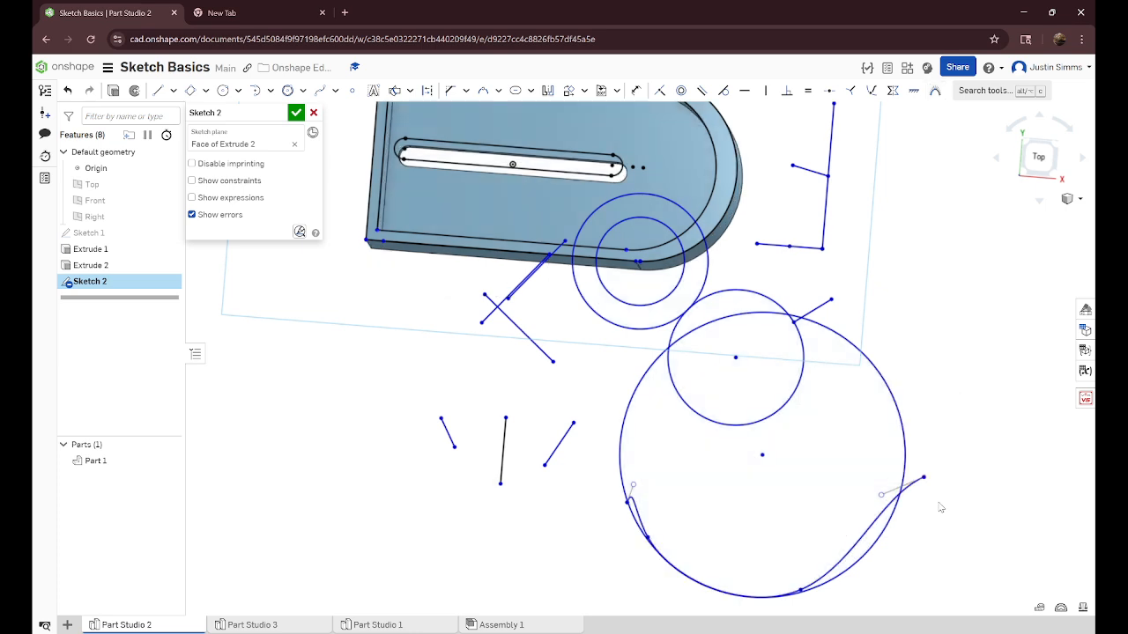
# - Reshape the curvature-constrained spline by moving both of its ends outward and down and shifting one inner point along the curve
pyautogui.moveTo(940, 507); pyautogui.dragTo(967, 579)
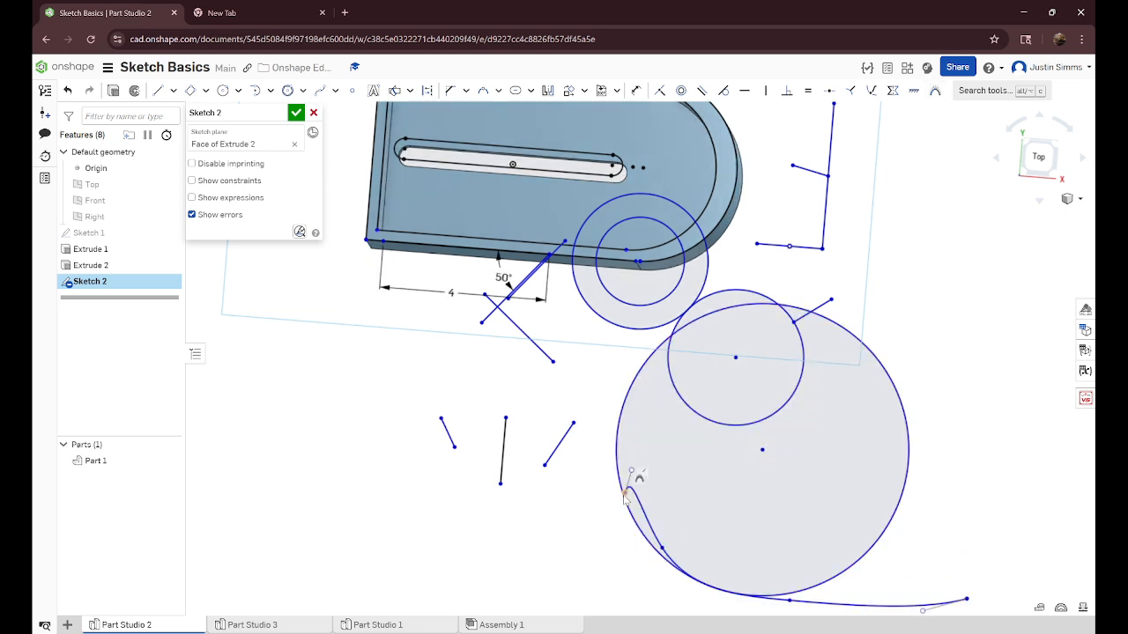
pyautogui.moveTo(624, 492); pyautogui.dragTo(560, 554)
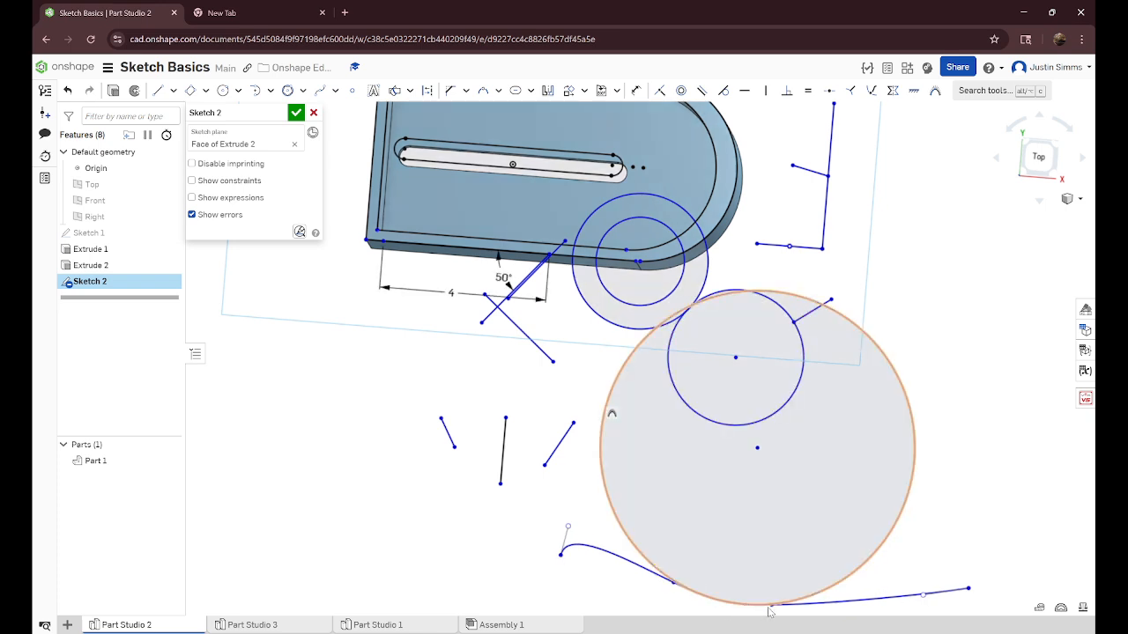
pyautogui.moveTo(770, 607); pyautogui.dragTo(700, 574)
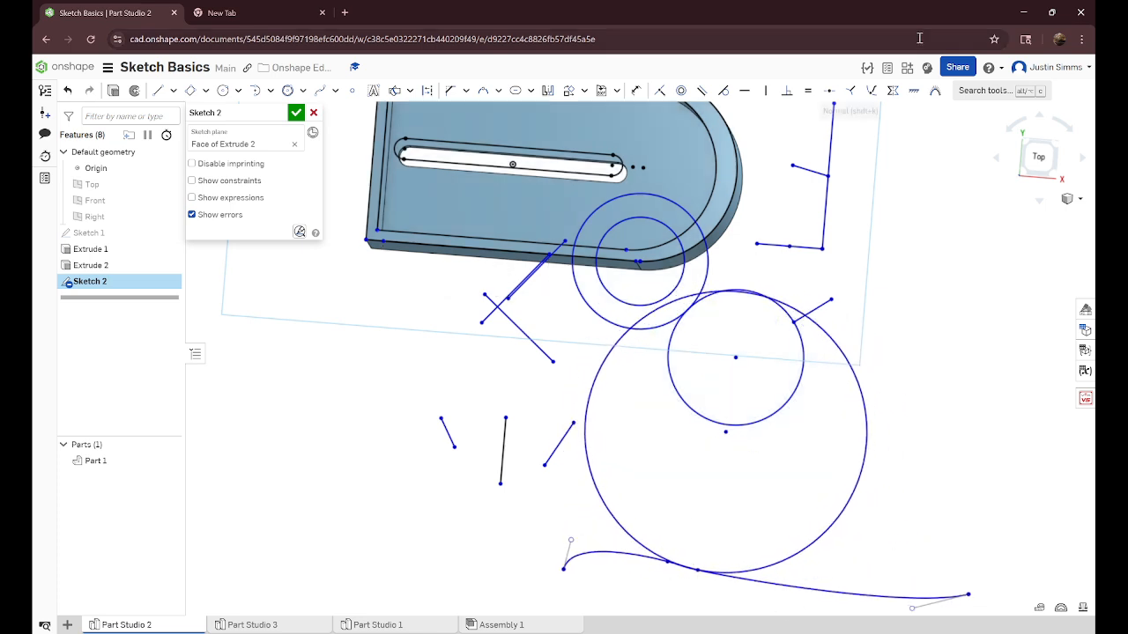
# - Delete all the practice geometry and dimensions in Sketch 2
pyautogui.scroll(-6, 712, 397)
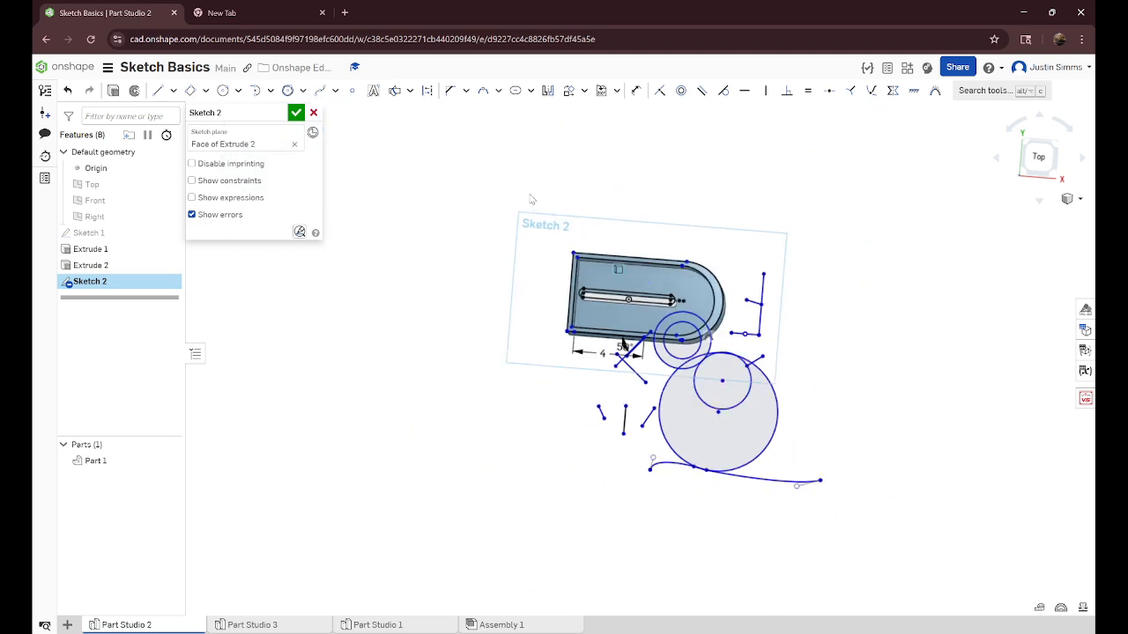
pyautogui.moveTo(500, 184)
pyautogui.mouseDown()
pyautogui.moveTo(1029, 471)
pyautogui.moveTo(996, 570)
pyautogui.mouseUp()
pyautogui.press('Delete')
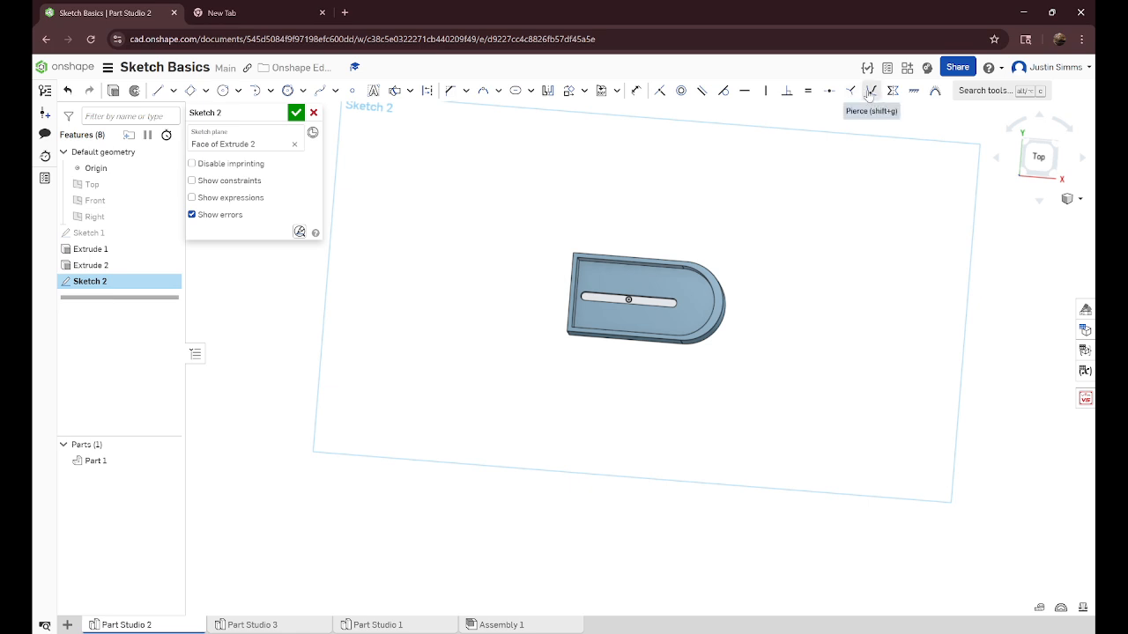
pyautogui.scroll(-3, 642, 214)
pyautogui.scroll(8, 682, 257)
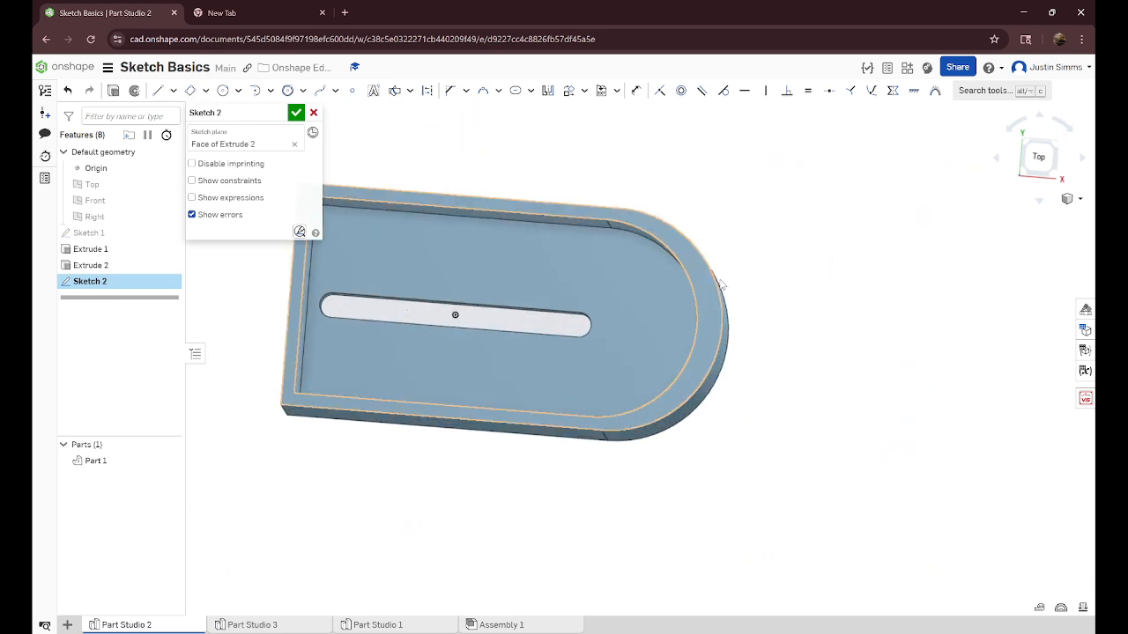
pyautogui.moveTo(809, 375); pyautogui.dragTo(769, 351, button='right')
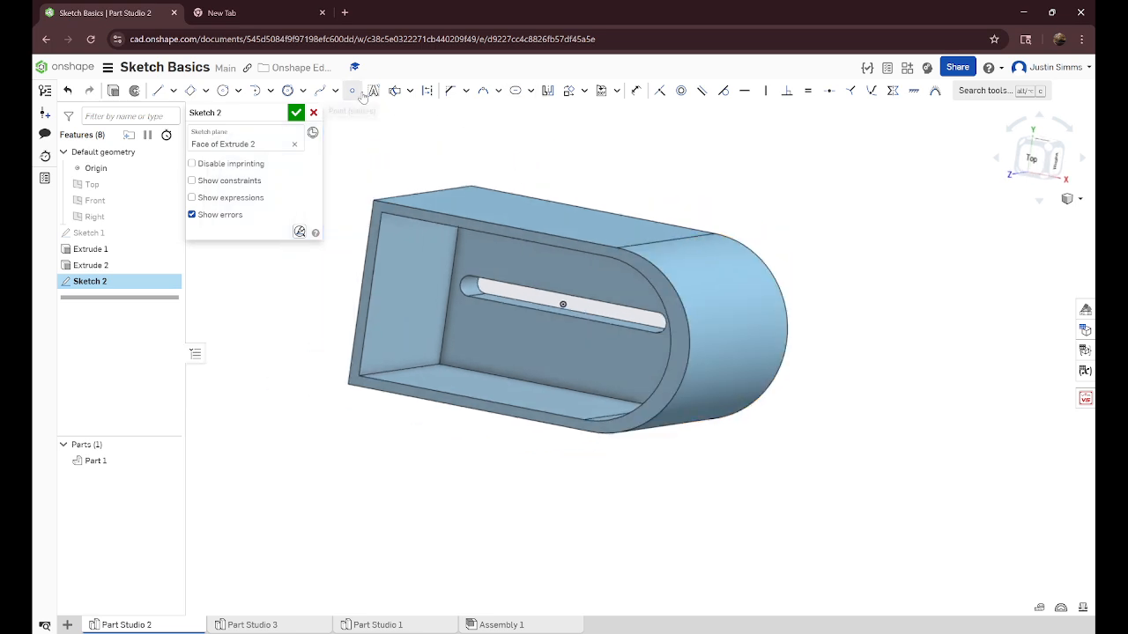
pyautogui.click(408, 92)
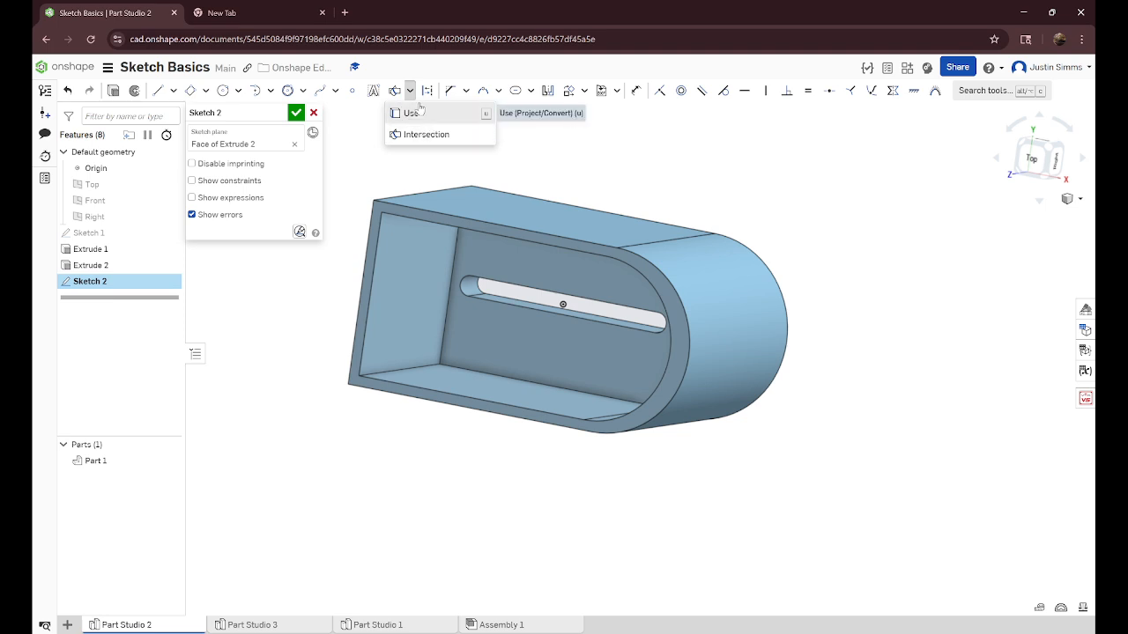
pyautogui.moveTo(576, 188); pyautogui.dragTo(576, 194, button='right')
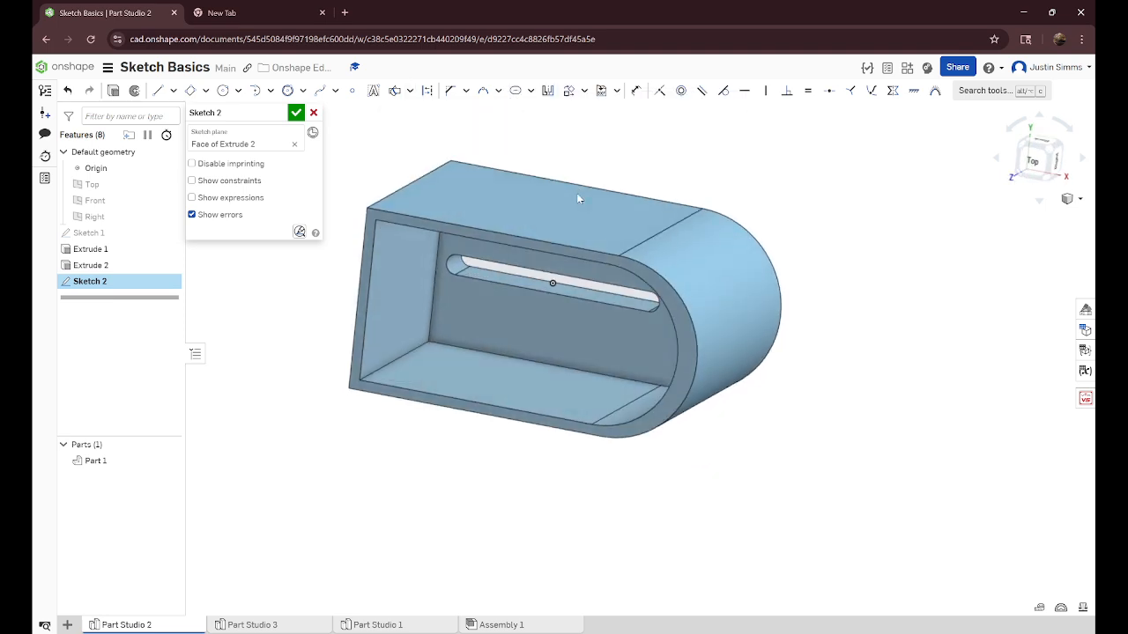
pyautogui.moveTo(447, 128); pyautogui.dragTo(570, 193, button='right')
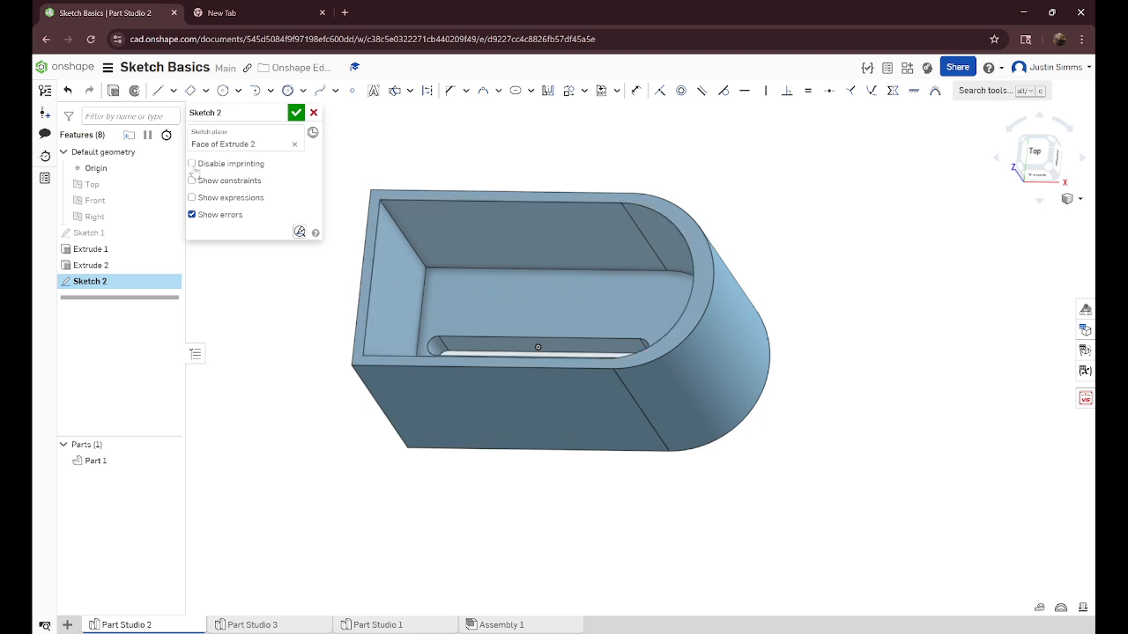
# - Draw a line about 3.16 in long outside the part, beside its rounded end
pyautogui.press('l')
pyautogui.click(861, 237)
pyautogui.click(746, 193)
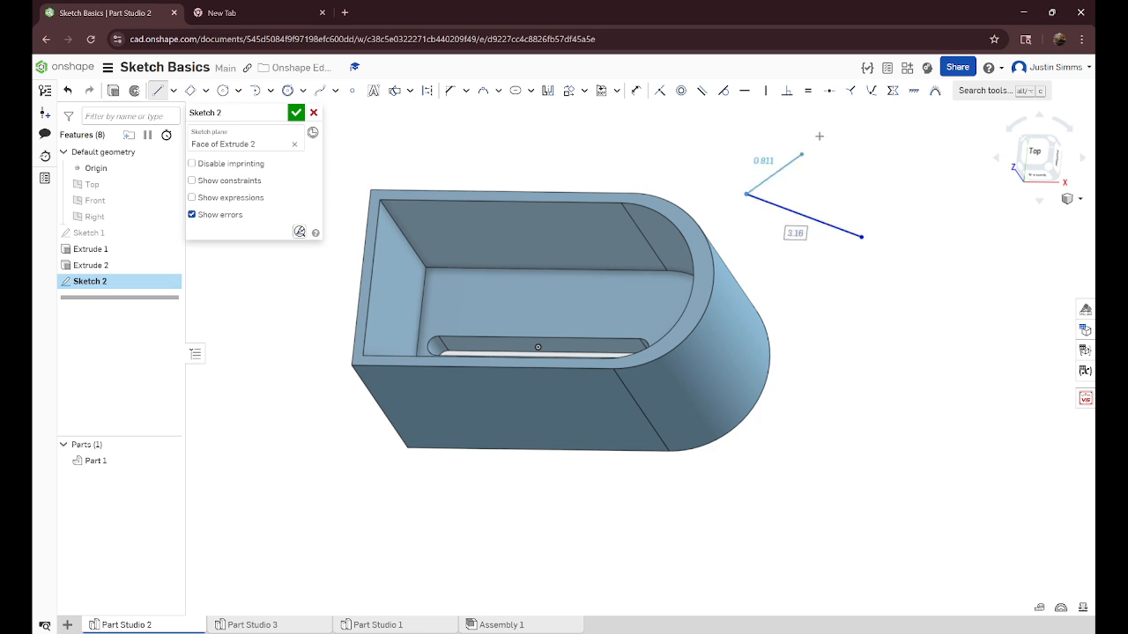
# - Try to pierce the line's inner endpoint with the rounded outer rim edge and with the straight inner rim edge
pyautogui.click(871, 91)
pyautogui.click(746, 192)
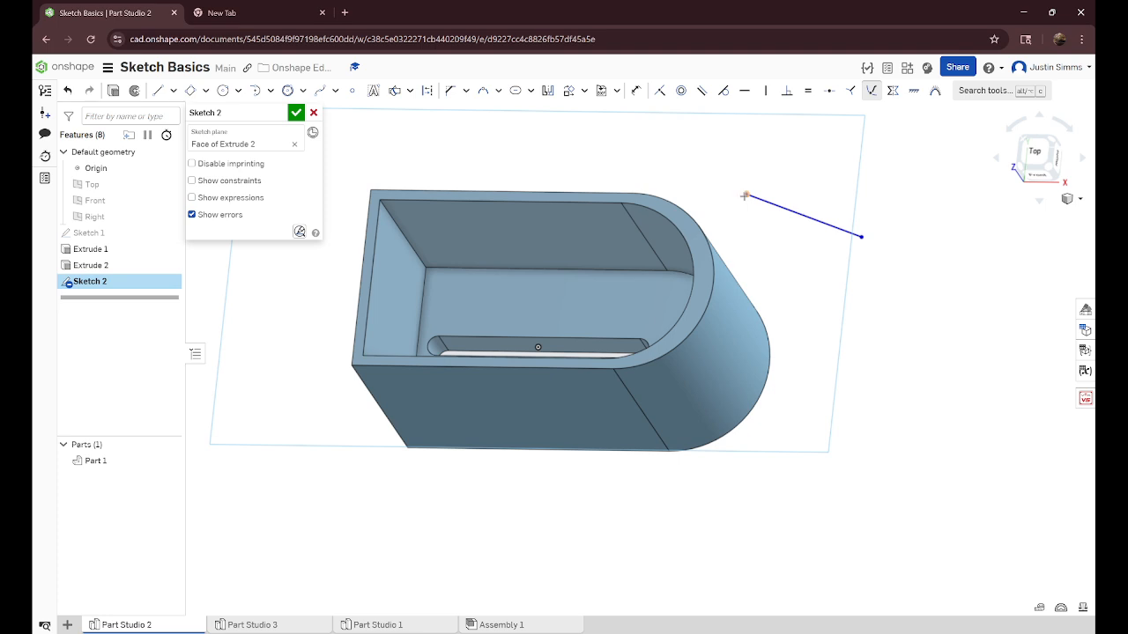
pyautogui.click(709, 268)
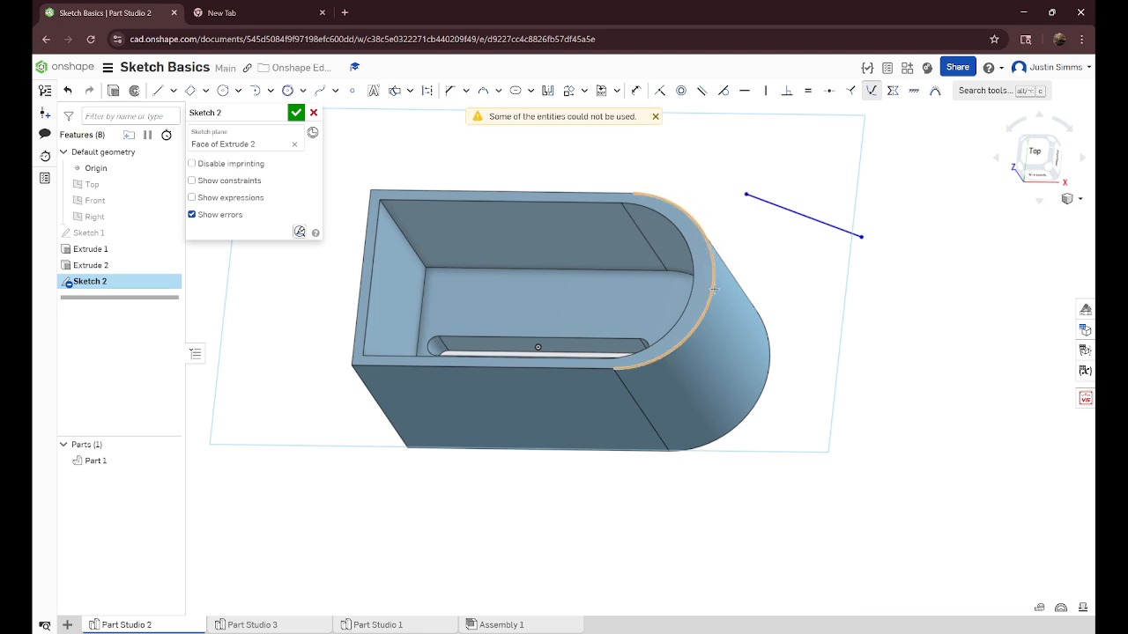
pyautogui.click(654, 117)
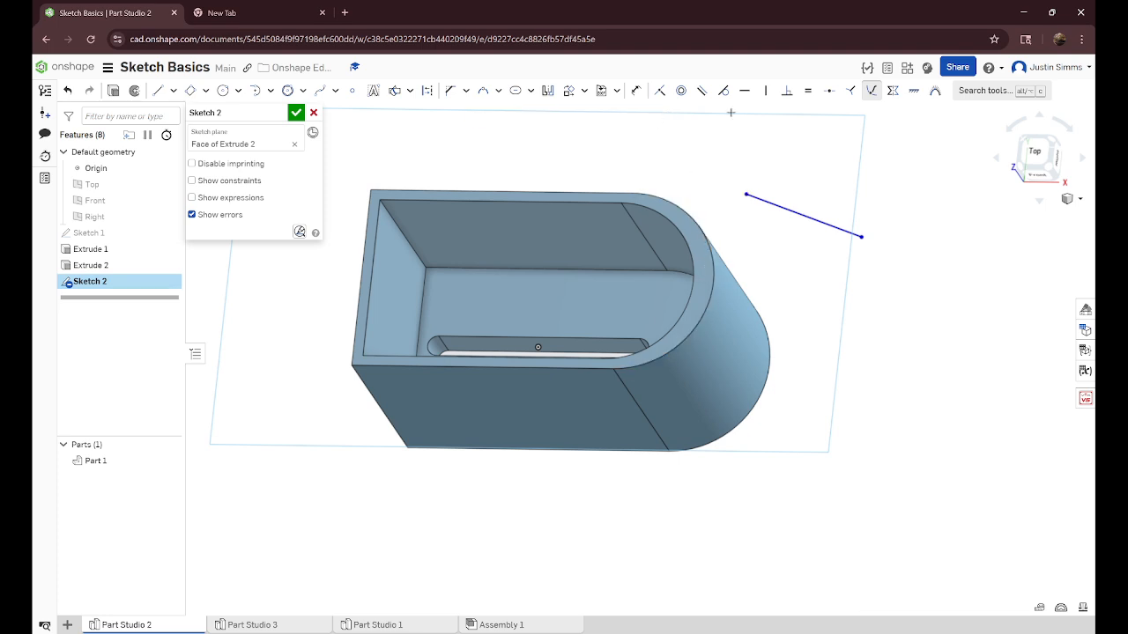
pyautogui.click(746, 194)
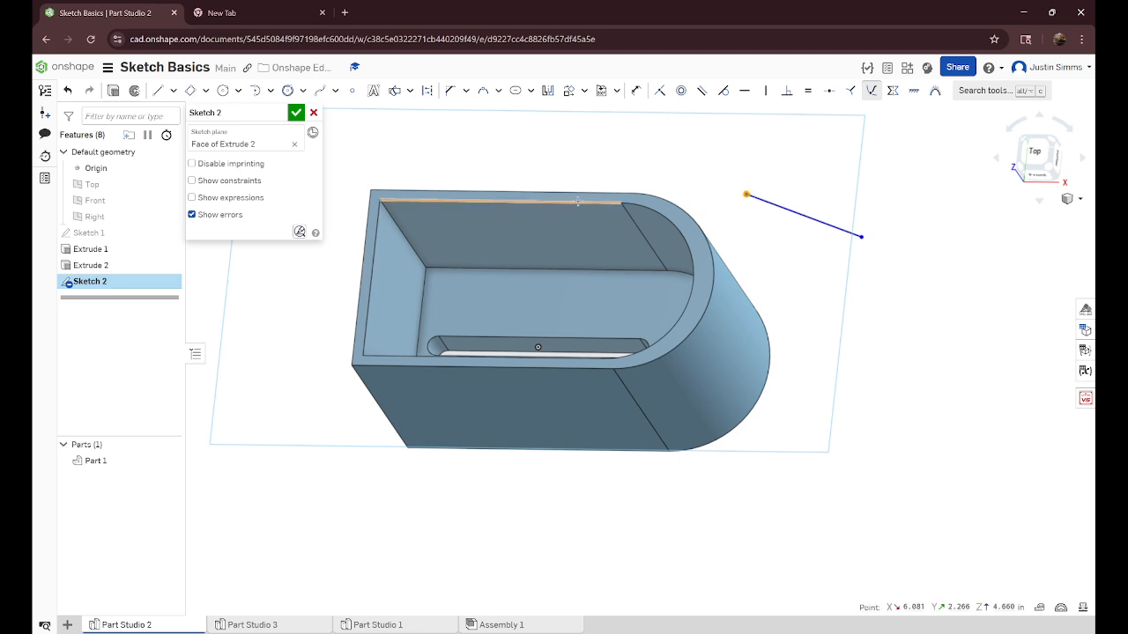
pyautogui.click(577, 201)
pyautogui.click(654, 118)
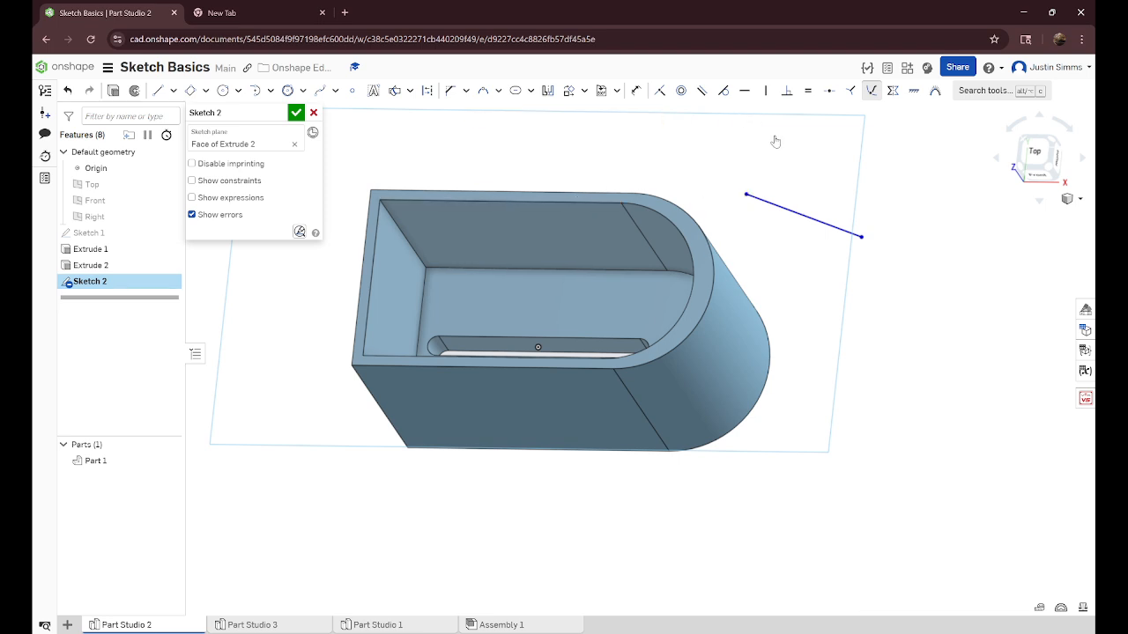
# - Leave the pierce tool and move the line over the part's open cavity
pyautogui.press('Escape')
pyautogui.moveTo(778, 270)
pyautogui.mouseDown(button='right')
pyautogui.moveTo(789, 271)
pyautogui.moveTo(790, 296)
pyautogui.mouseUp(button='right')
pyautogui.moveTo(770, 267); pyautogui.dragTo(565, 358)
pyautogui.moveTo(567, 362); pyautogui.dragTo(696, 304, button='right')
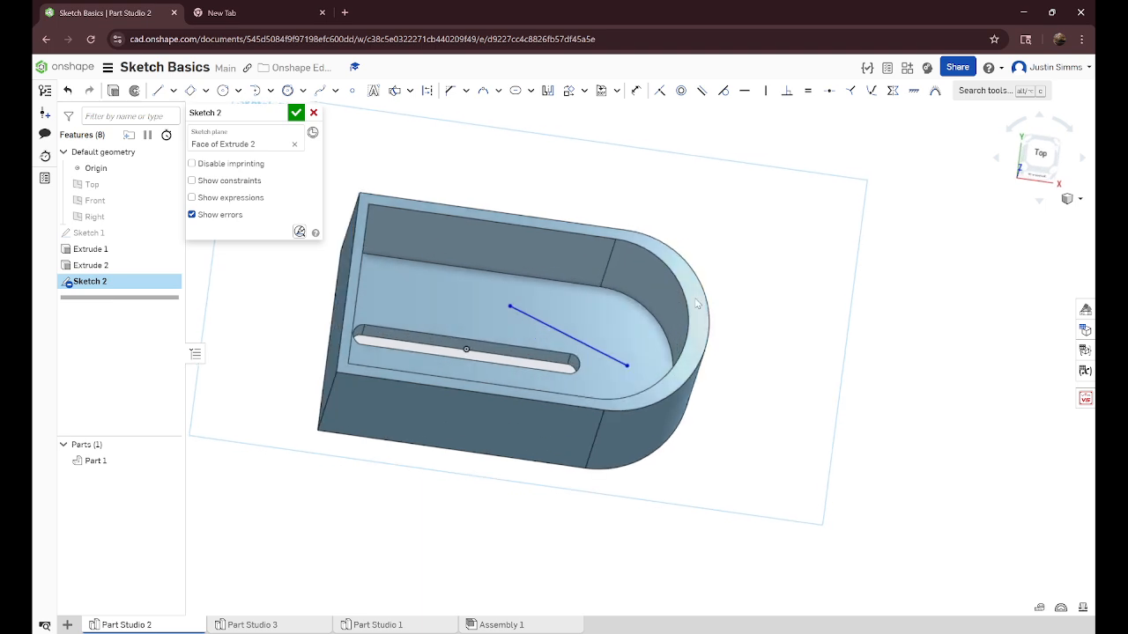
# - Try to pierce the line's endpoint nearest the square end with the straight edge of the slot
pyautogui.click(871, 90)
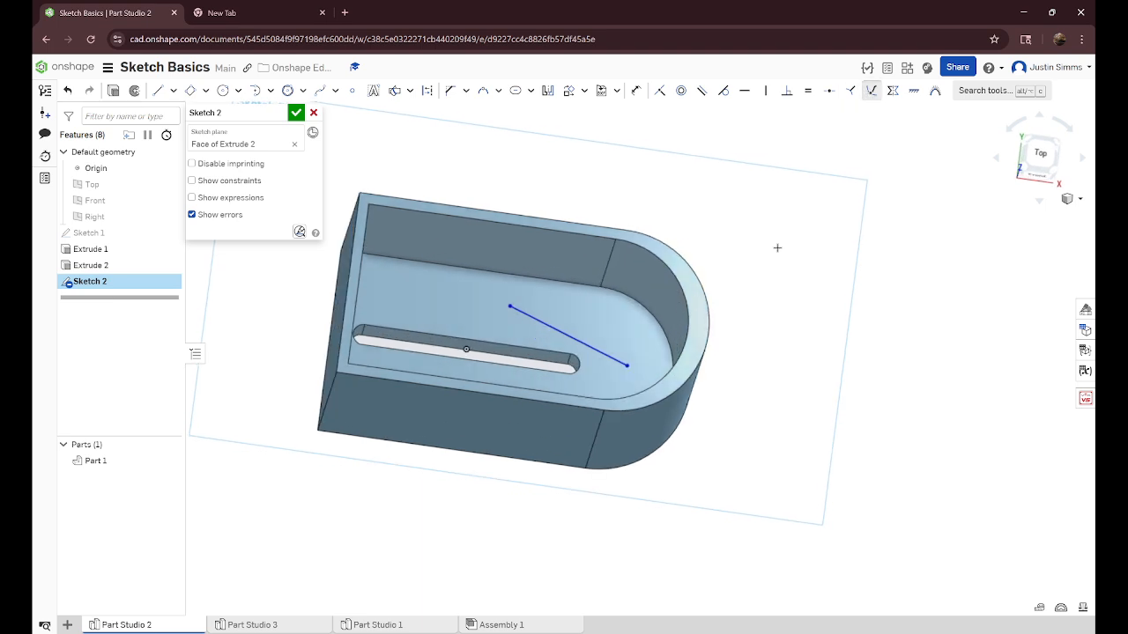
pyautogui.click(510, 307)
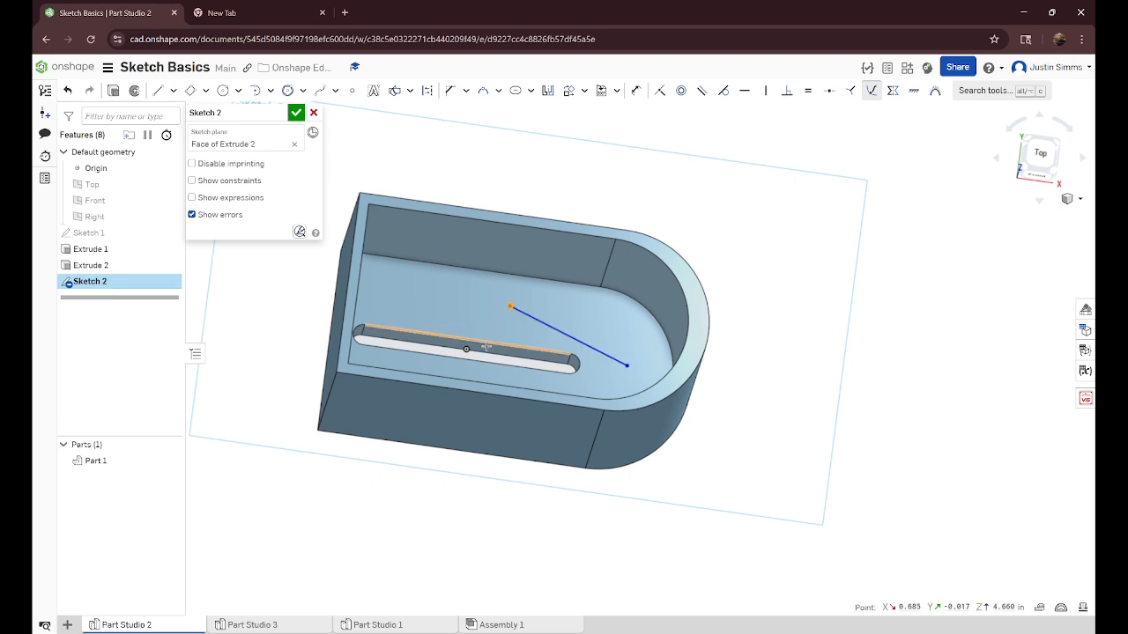
pyautogui.click(486, 341)
pyautogui.moveTo(528, 227); pyautogui.dragTo(511, 309, button='right')
pyautogui.click(654, 118)
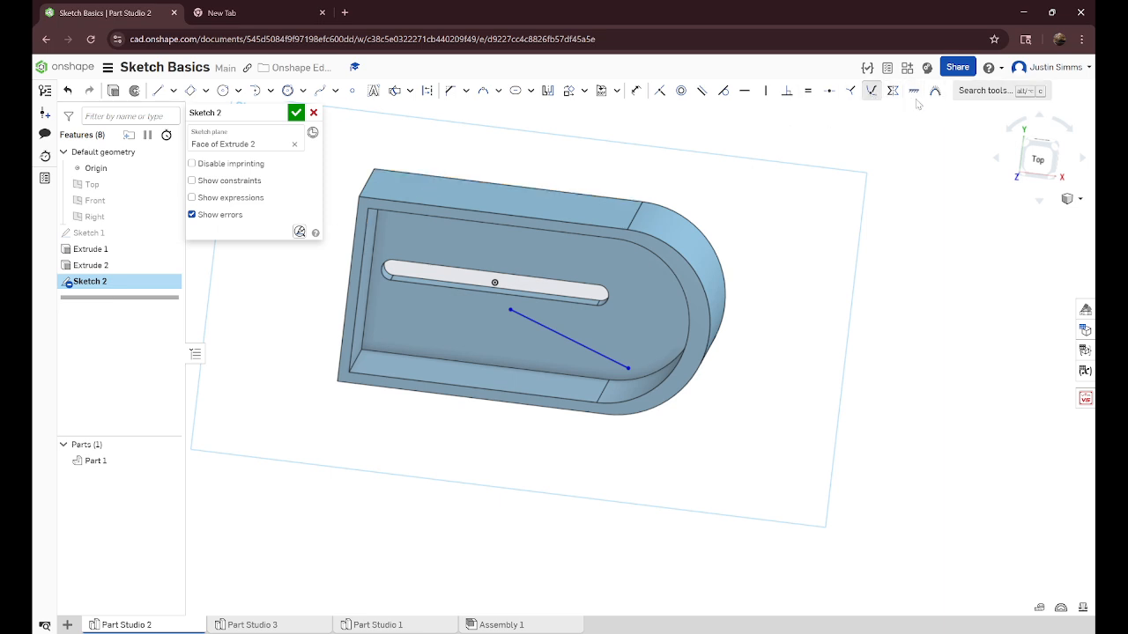
# - Pierce the line's endpoint with the part's outer corner edge that runs perpendicular to the sketch plane
pyautogui.click(869, 92)
pyautogui.click(511, 310)
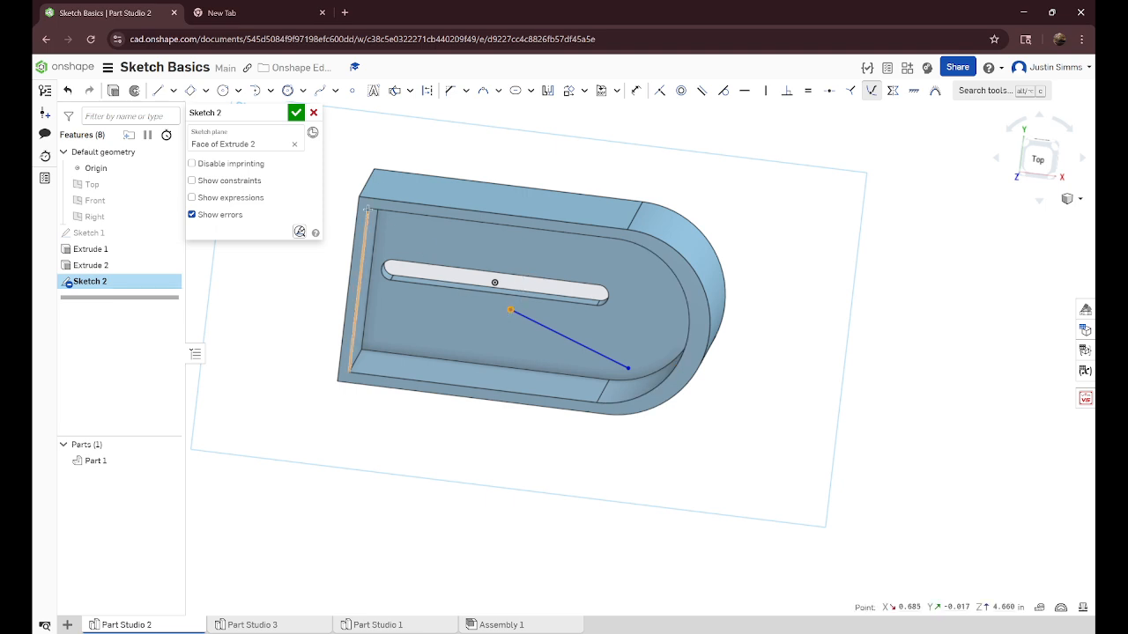
pyautogui.click(366, 181)
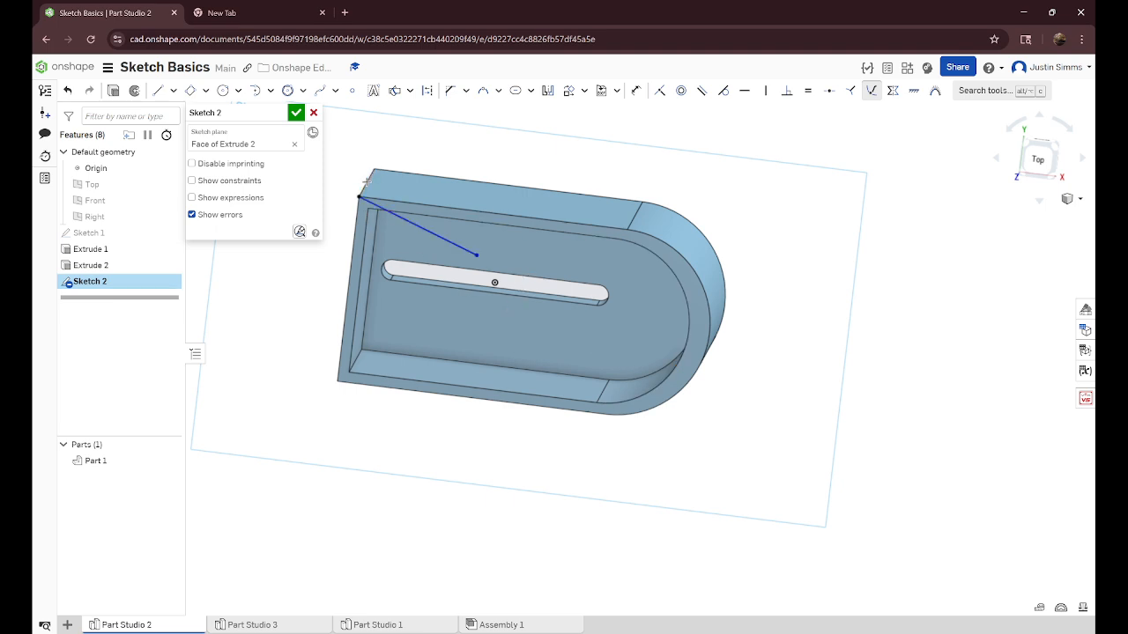
pyautogui.rightClick(541, 141)
pyautogui.click(592, 150)
# - Examine the pierced line at the part's outer corner from several angles
pyautogui.moveTo(550, 295); pyautogui.dragTo(537, 229, button='right')
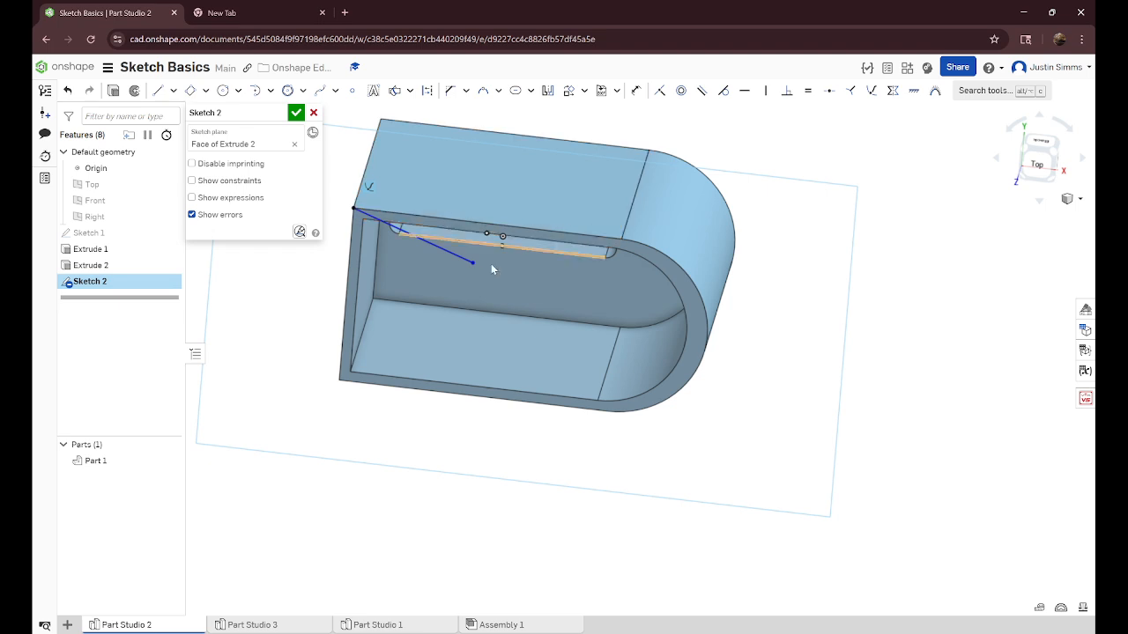
pyautogui.scroll(3, 997, 299)
pyautogui.scroll(-6, 867, 273)
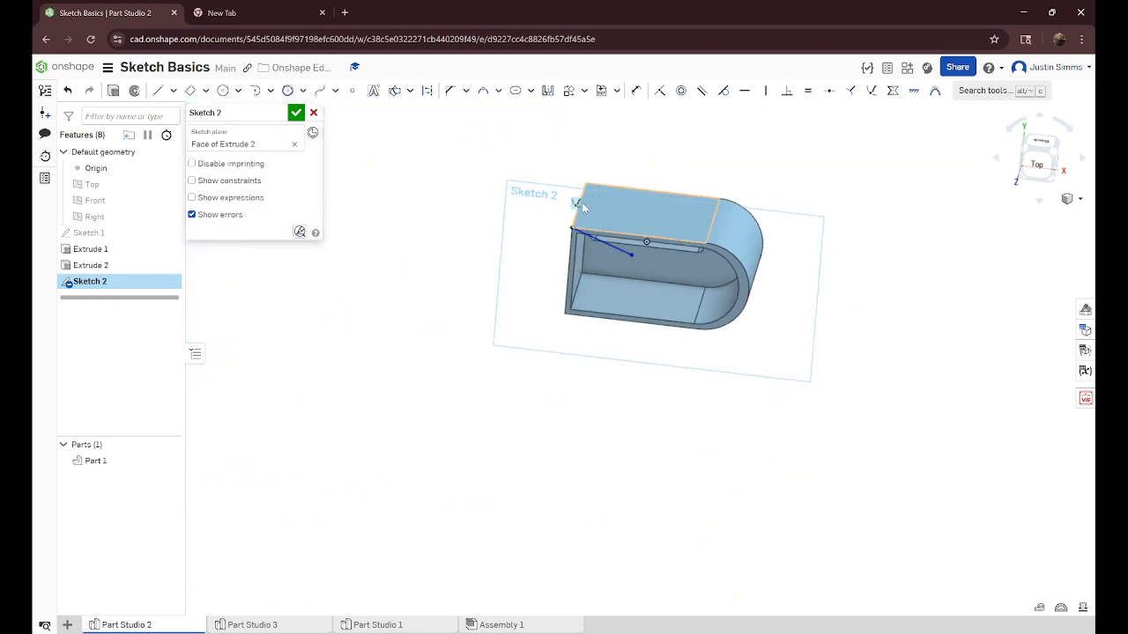
pyautogui.moveTo(603, 326)
pyautogui.mouseDown(button='right')
pyautogui.moveTo(566, 404)
pyautogui.moveTo(565, 272)
pyautogui.moveTo(624, 186)
pyautogui.moveTo(658, 162)
pyautogui.mouseUp(button='right')
pyautogui.scroll(-5, 666, 208)
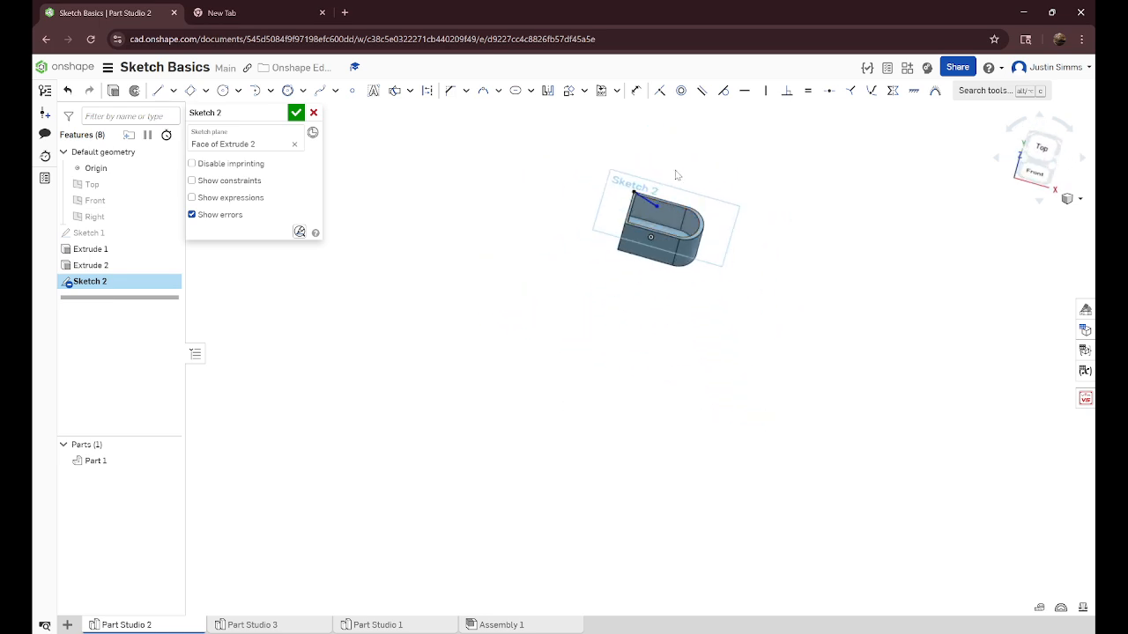
pyautogui.scroll(5, 676, 175)
pyautogui.moveTo(656, 269); pyautogui.dragTo(608, 269, button='right')
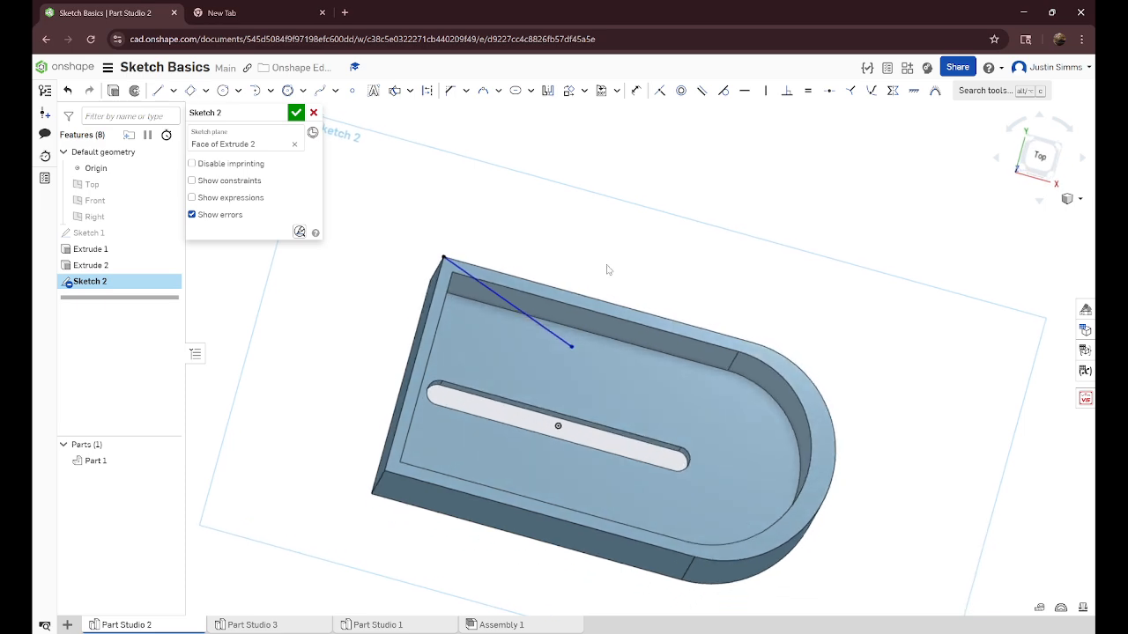
# - Project the point where the outer straight side meets the rounded end into Sketch 2 with the Use tool
pyautogui.click(410, 91)
pyautogui.click(413, 114)
pyautogui.moveTo(697, 263)
pyautogui.mouseDown(button='right')
pyautogui.moveTo(739, 322)
pyautogui.moveTo(578, 136)
pyautogui.mouseUp(button='right')
pyautogui.click(755, 309)
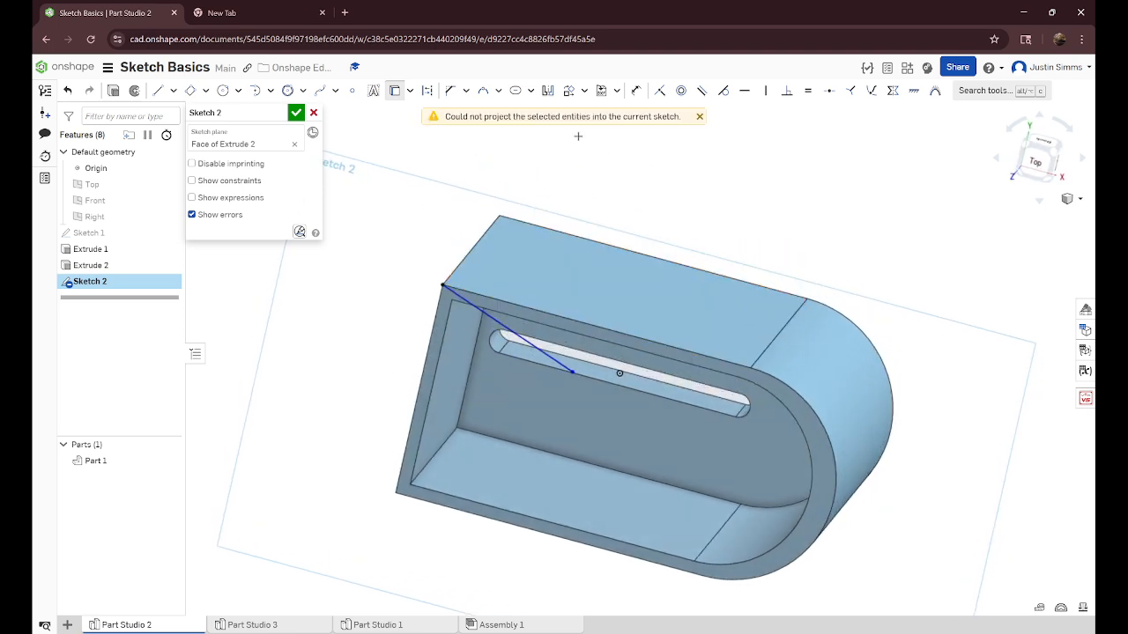
pyautogui.click(749, 367)
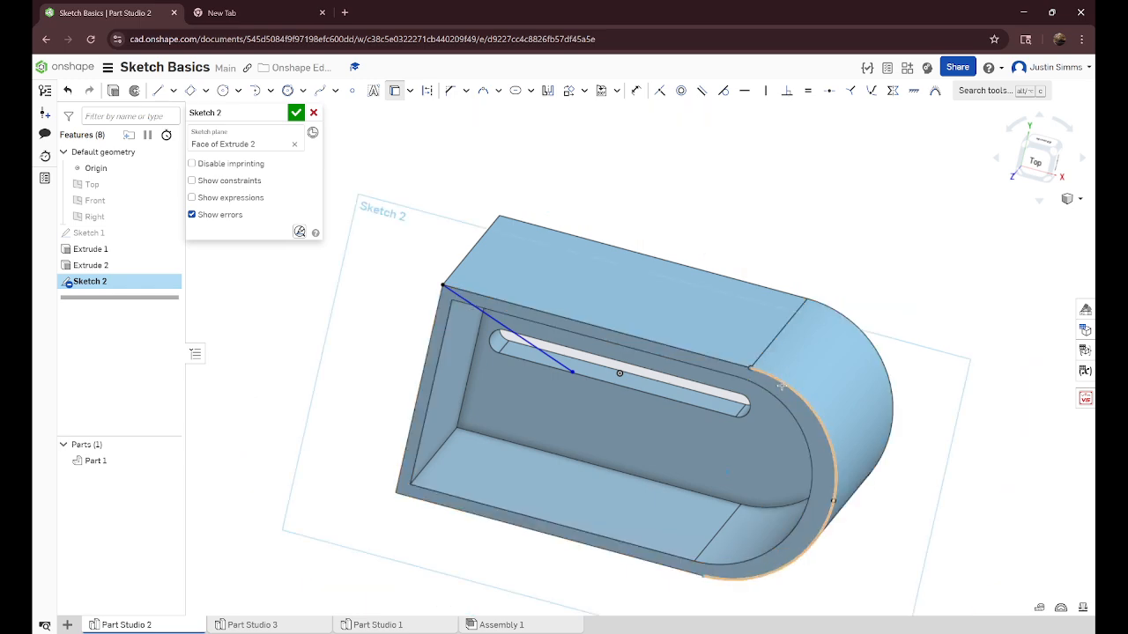
pyautogui.rightClick(805, 187)
pyautogui.click(821, 199)
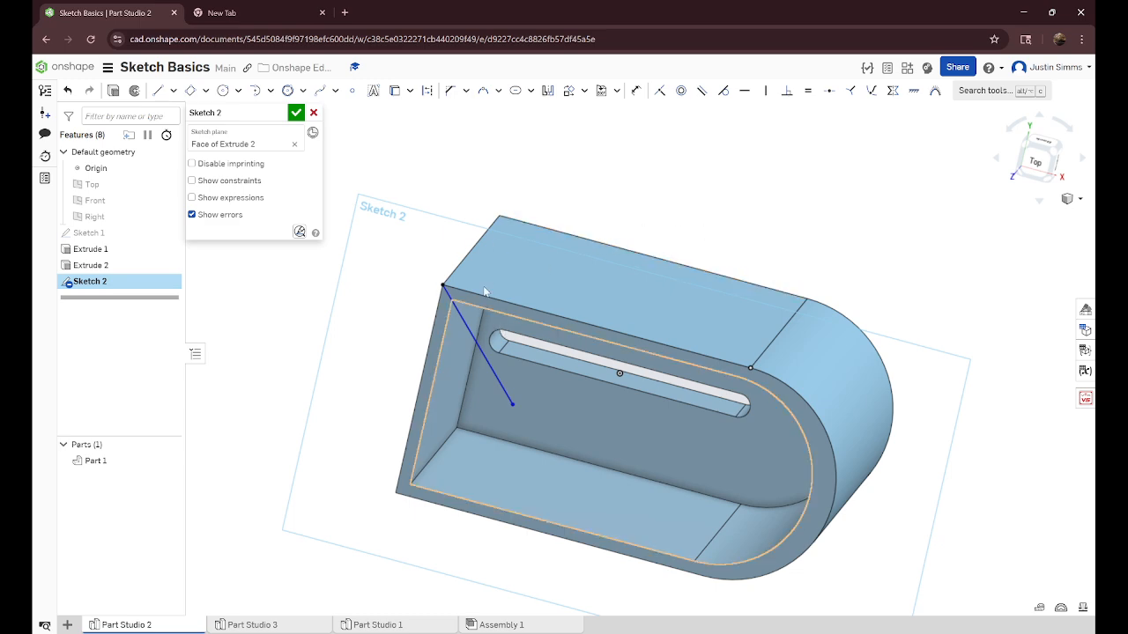
# - Delete the pierced line from Sketch 2
pyautogui.scroll(3, 603, 243)
pyautogui.scroll(-5, 603, 243)
pyautogui.moveTo(603, 245); pyautogui.dragTo(652, 303, button='right')
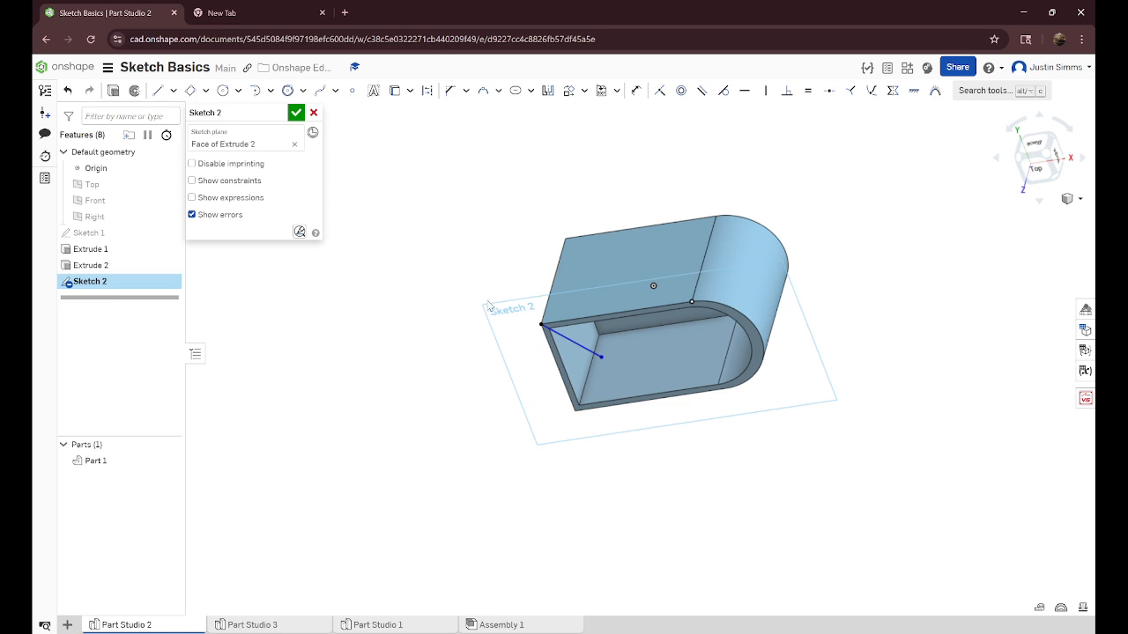
pyautogui.moveTo(489, 306); pyautogui.dragTo(520, 305, button='right')
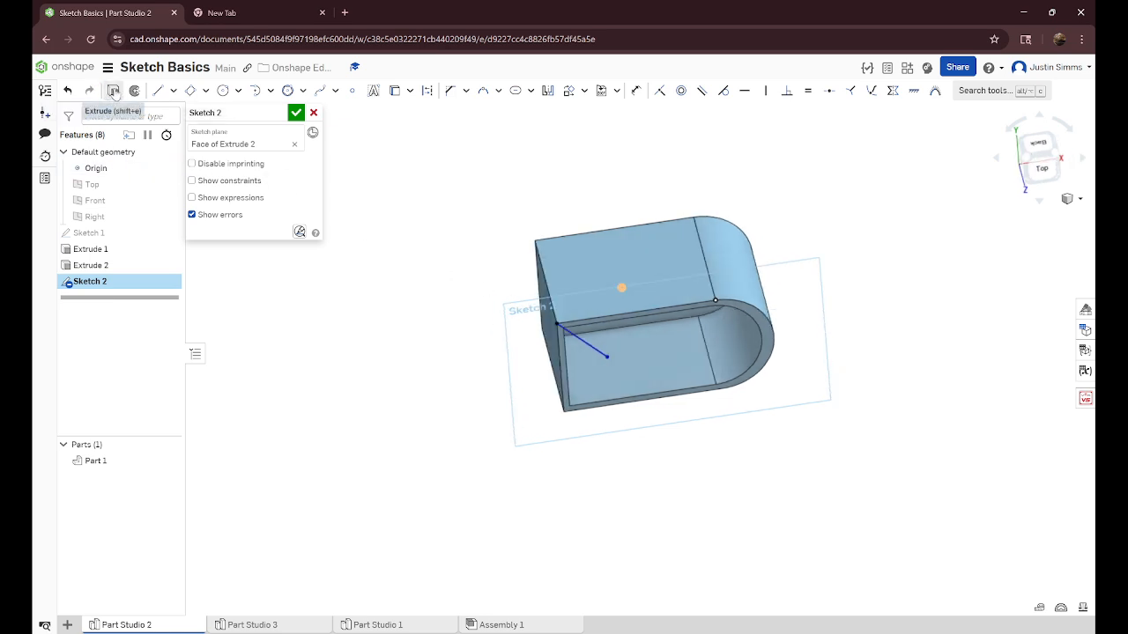
pyautogui.click(581, 344)
pyautogui.press('Delete')
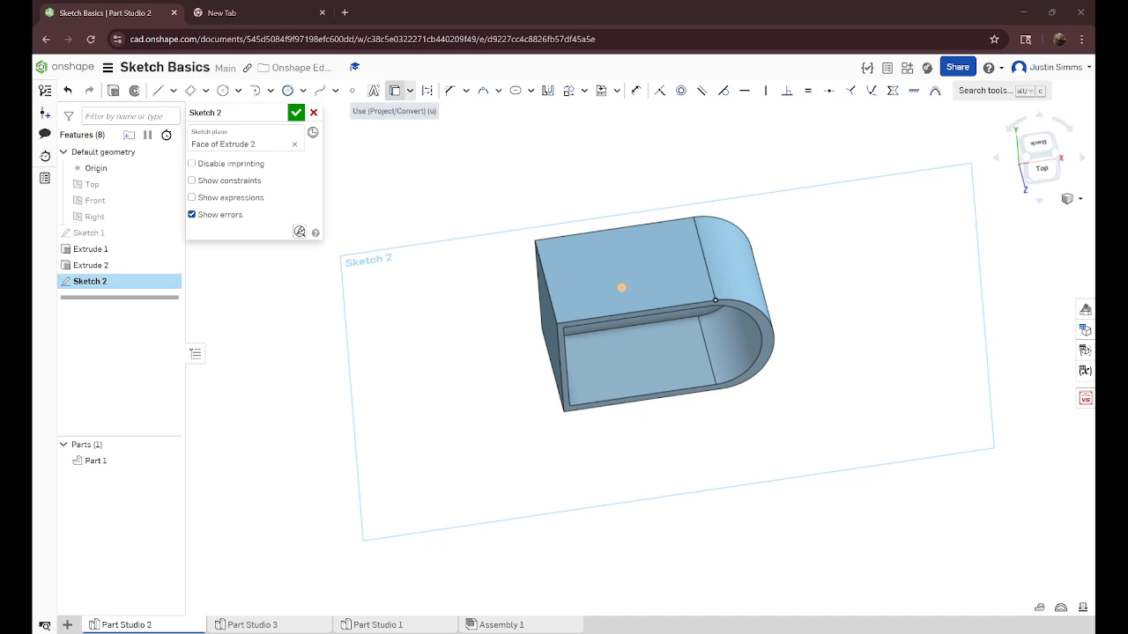
# - Project the inner and outer outlines of the rim face into Sketch 2 and finish the sketch
pyautogui.click(395, 89)
pyautogui.scroll(-3, 711, 324)
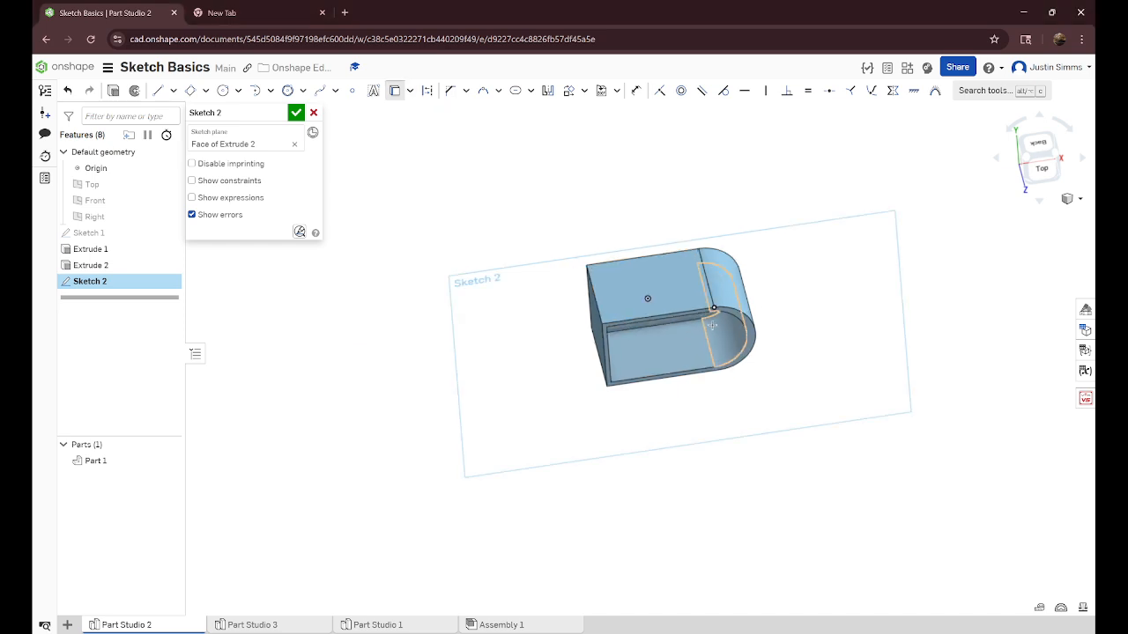
pyautogui.moveTo(711, 324); pyautogui.dragTo(718, 292, button='right')
pyautogui.scroll(-5, 731, 304)
pyautogui.scroll(10, 727, 322)
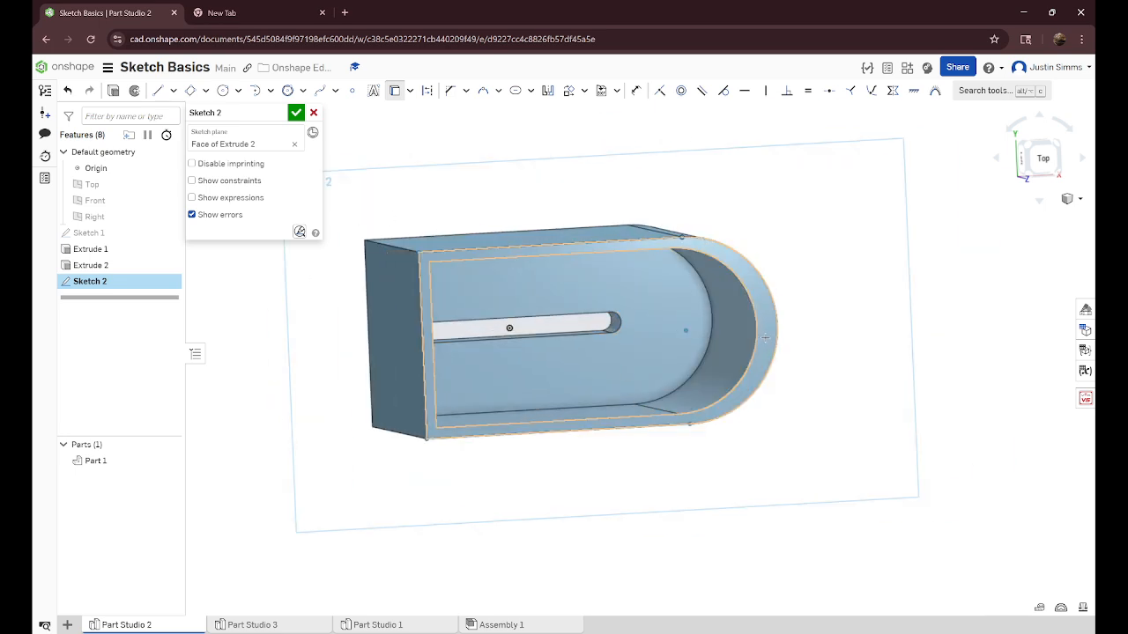
pyautogui.click(410, 92)
pyautogui.click(408, 113)
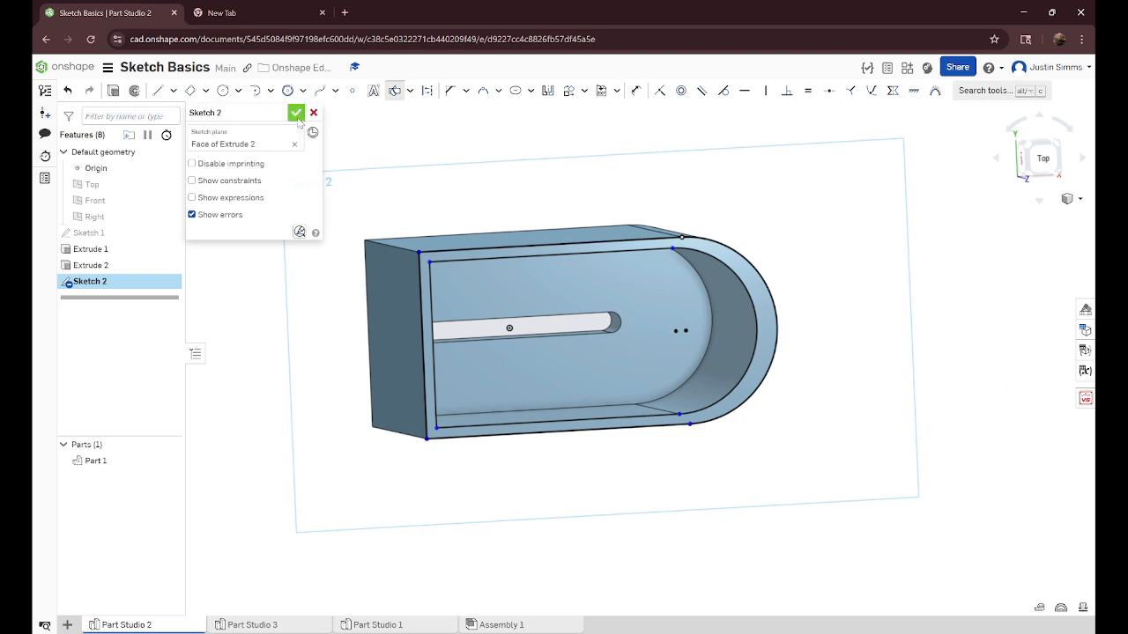
pyautogui.click(295, 113)
# - Extrude the rim and enclosed inner regions of Sketch 2 by 1 in, blind, adding to Part 1
pyautogui.hotkey('shift', 'e')
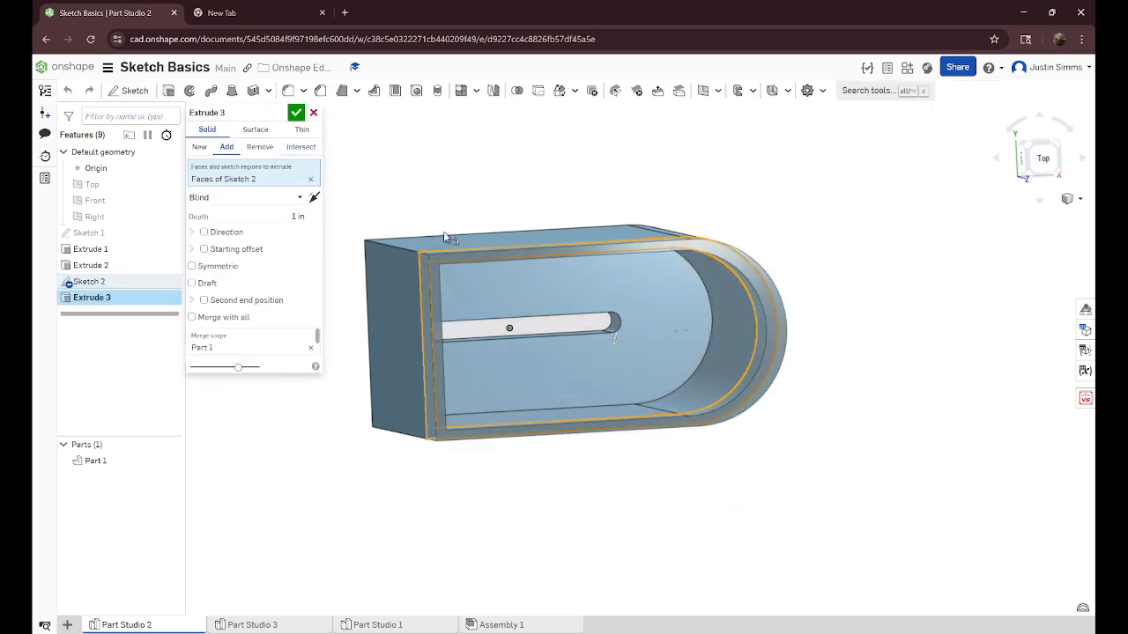
pyautogui.moveTo(659, 328)
pyautogui.mouseDown(button='right')
pyautogui.moveTo(609, 302)
pyautogui.moveTo(551, 316)
pyautogui.moveTo(621, 307)
pyautogui.moveTo(550, 310)
pyautogui.mouseUp(button='right')
pyautogui.click(551, 316)
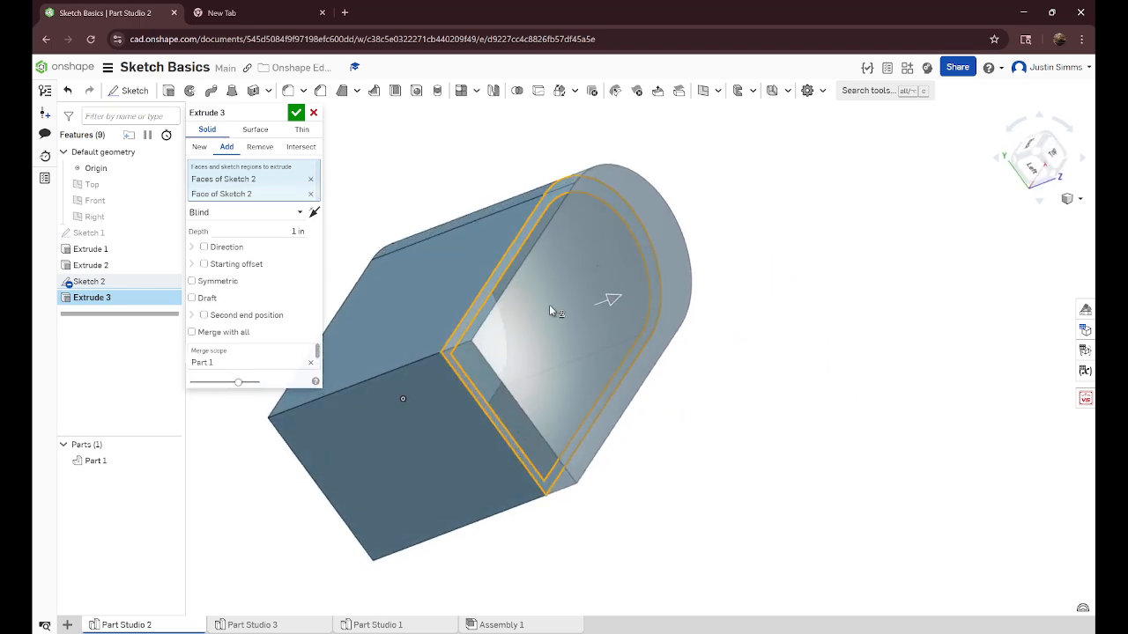
pyautogui.click(297, 113)
pyautogui.moveTo(439, 261); pyautogui.dragTo(451, 326, button='right')
pyautogui.scroll(2, 487, 318)
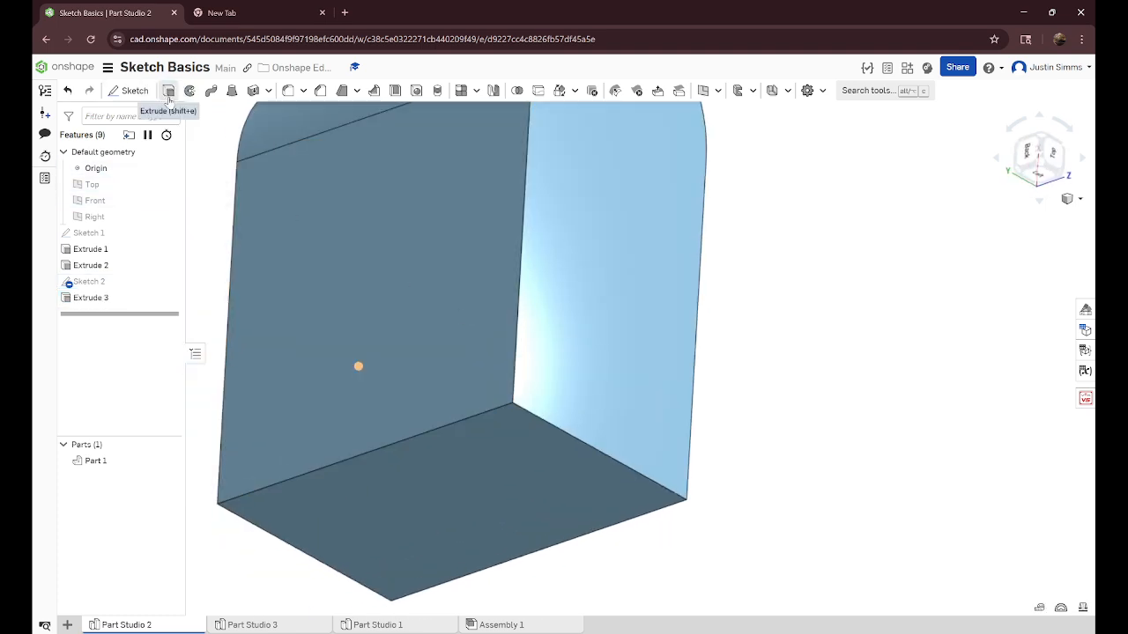
pyautogui.moveTo(252, 141); pyautogui.dragTo(461, 383, button='right')
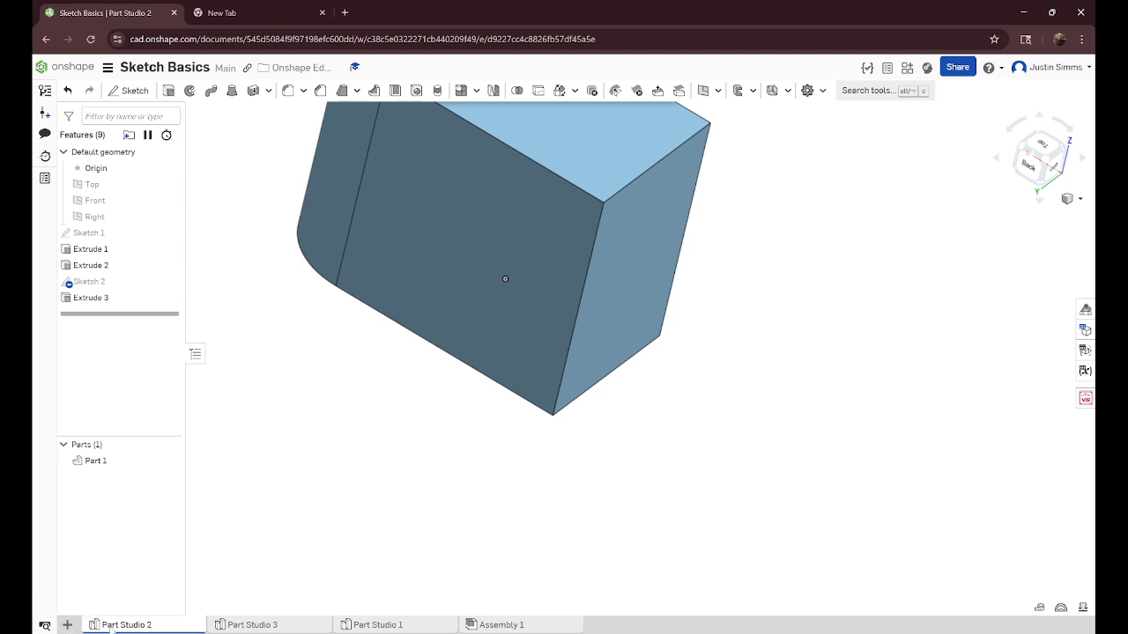
pyautogui.click(70, 625)
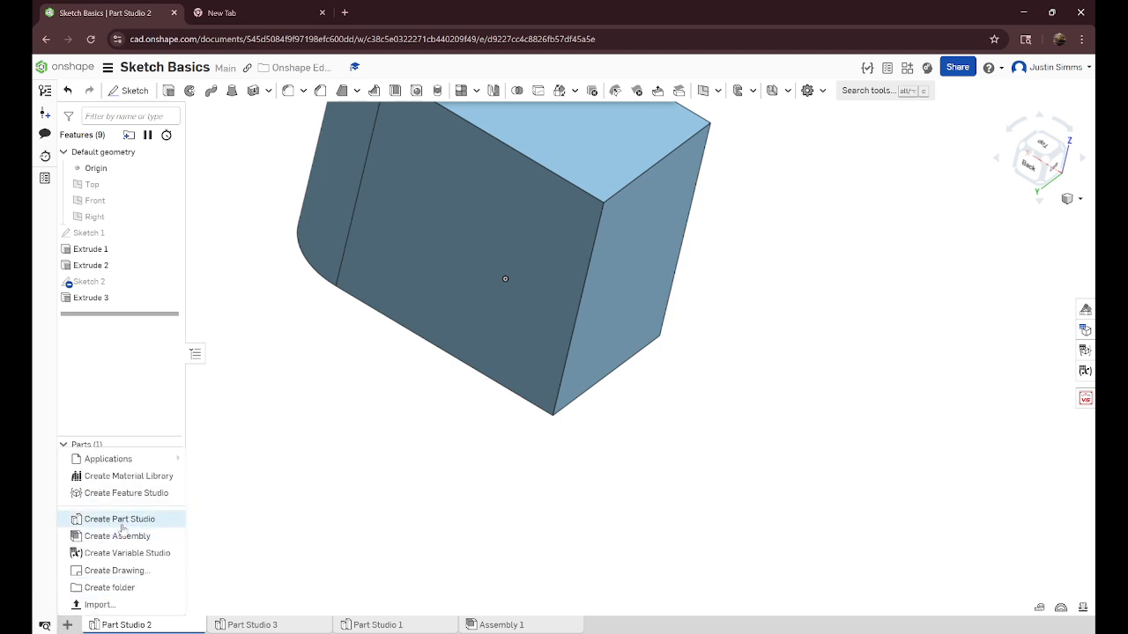
pyautogui.click(122, 520)
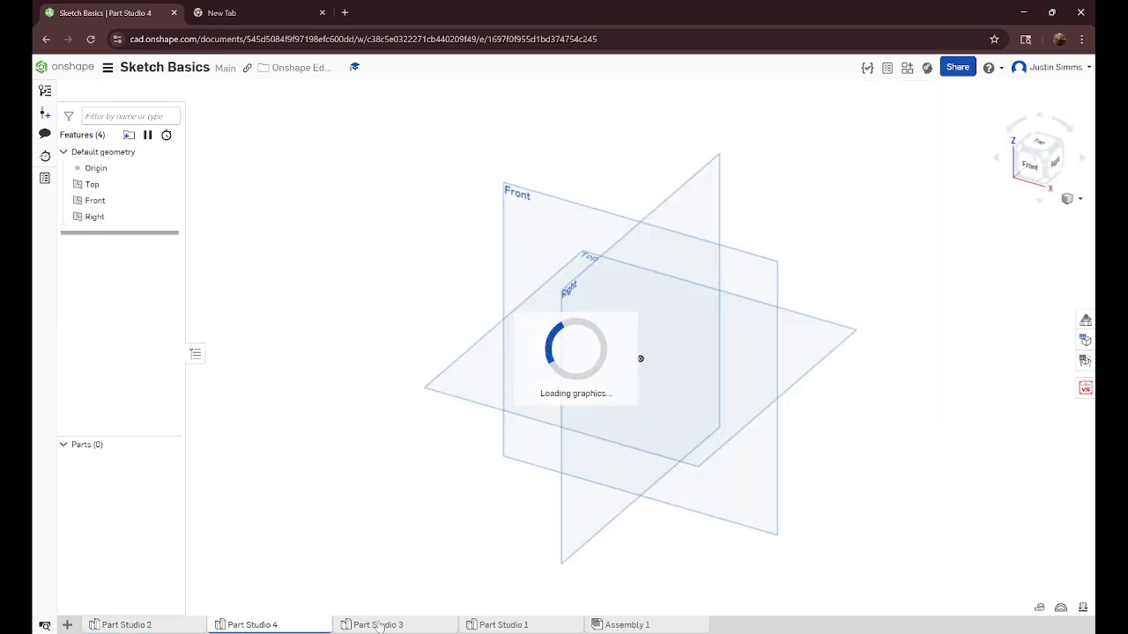
pyautogui.click(345, 625)
pyautogui.click(296, 625)
pyautogui.rightClick(298, 626)
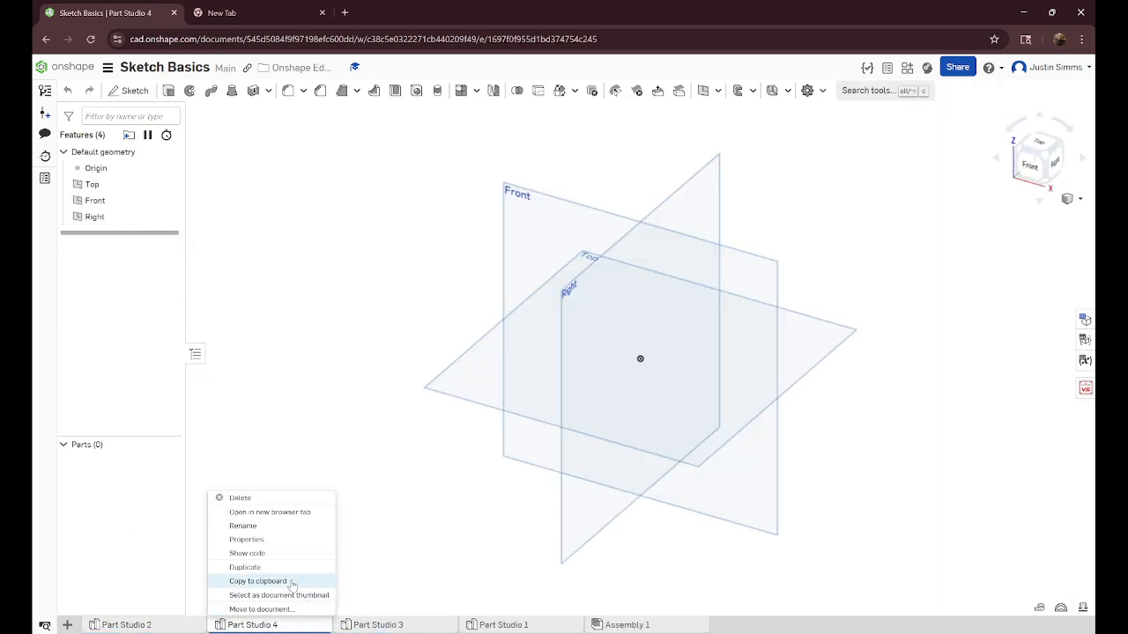
pyautogui.click(241, 499)
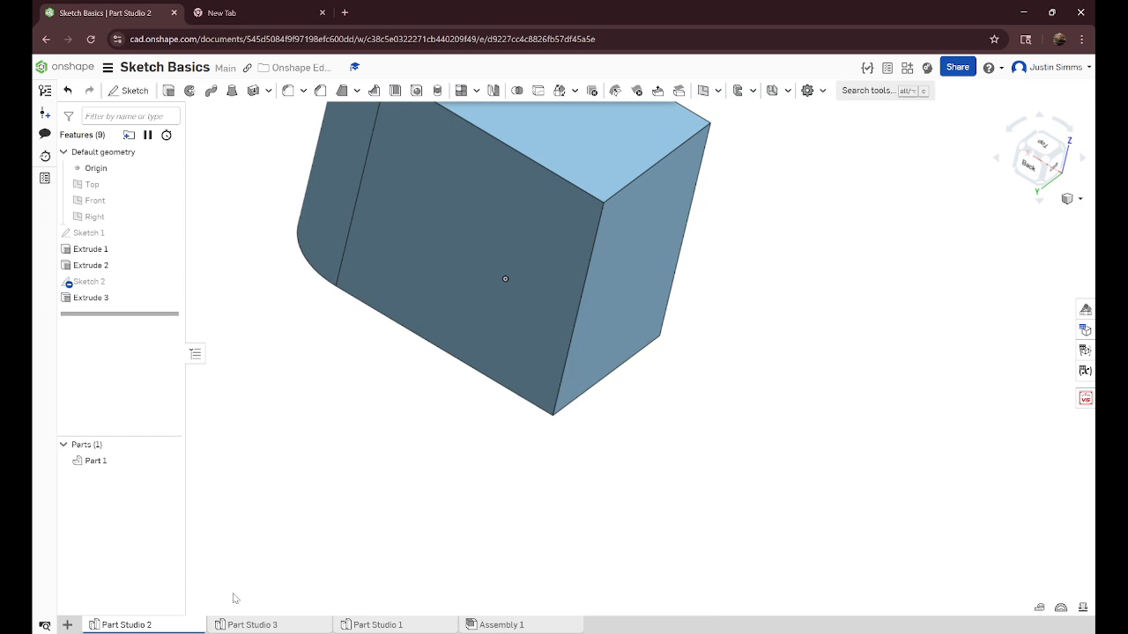
# - Switch to Part Studio 3 and open Sketch 1 on the Front plane
pyautogui.click(243, 624)
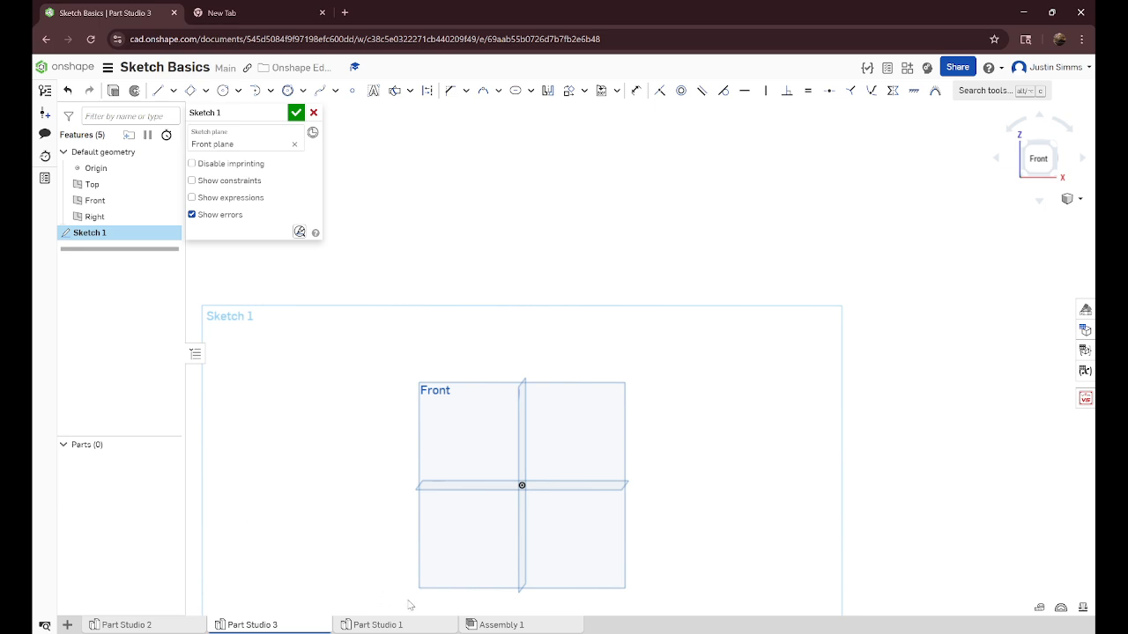
pyautogui.scroll(1, 544, 256)
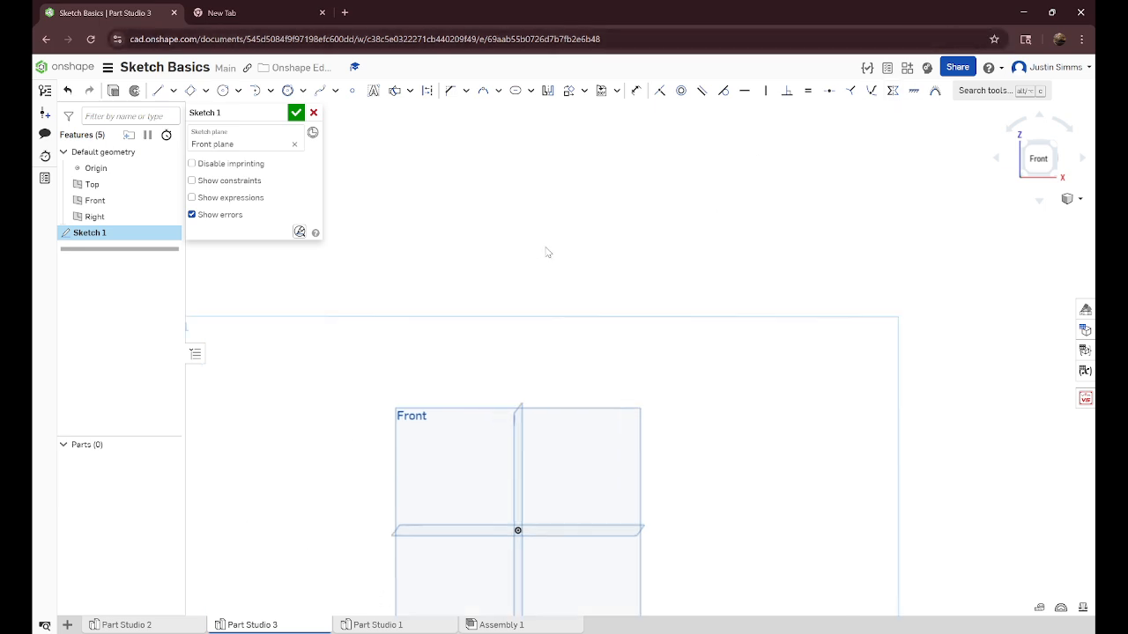
# - Sketch two concentric circles centred on the origin, about 2.58 in and 4.1 in in diameter
pyautogui.scroll(-3, 568, 299)
pyautogui.scroll(-3, 570, 304)
pyautogui.scroll(4, 590, 370)
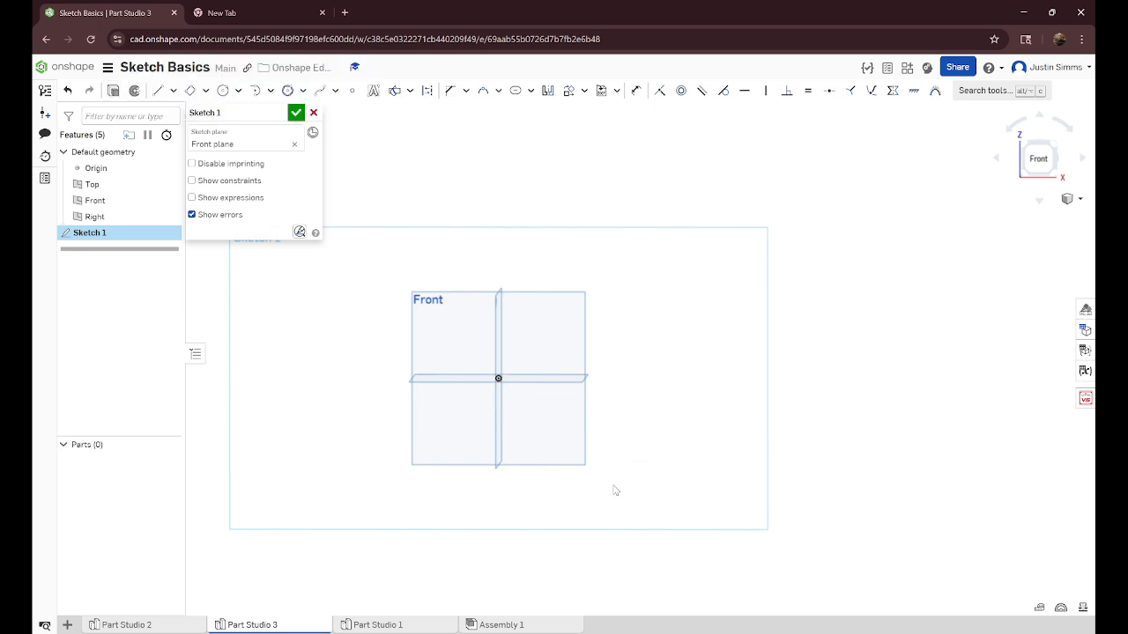
pyautogui.click(223, 90)
pyautogui.click(499, 379)
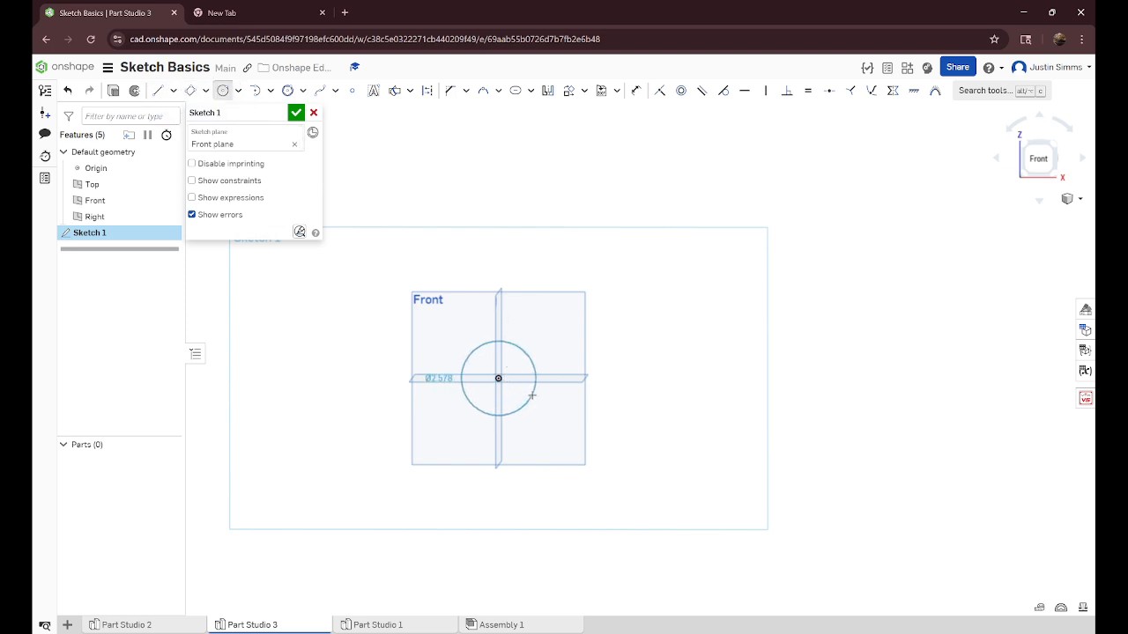
pyautogui.click(532, 396)
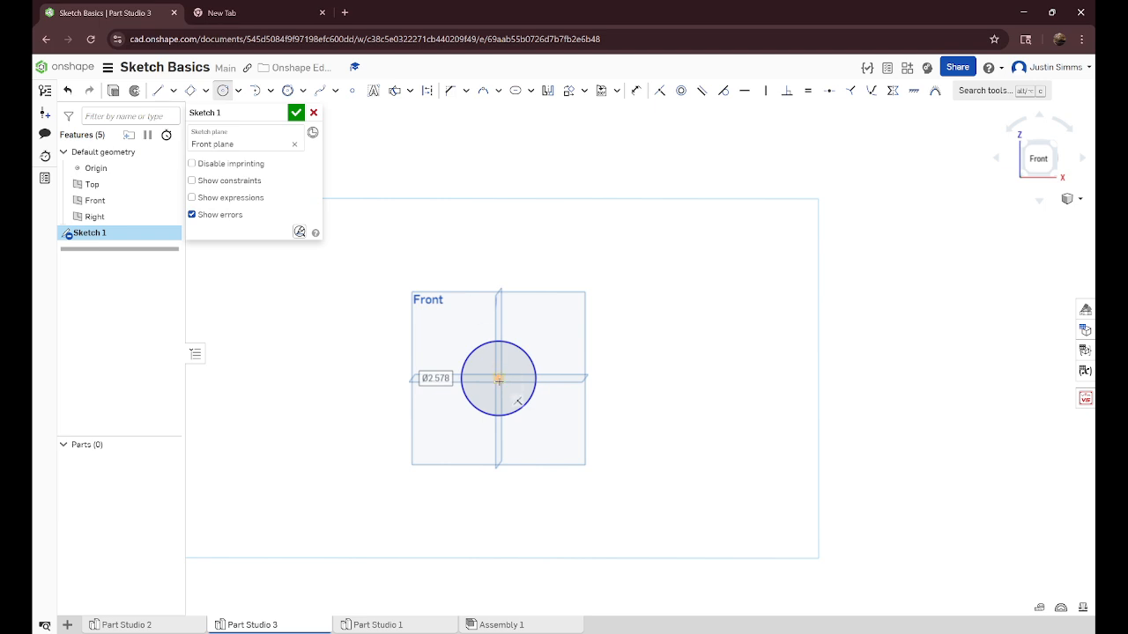
pyautogui.click(497, 378)
pyautogui.click(555, 397)
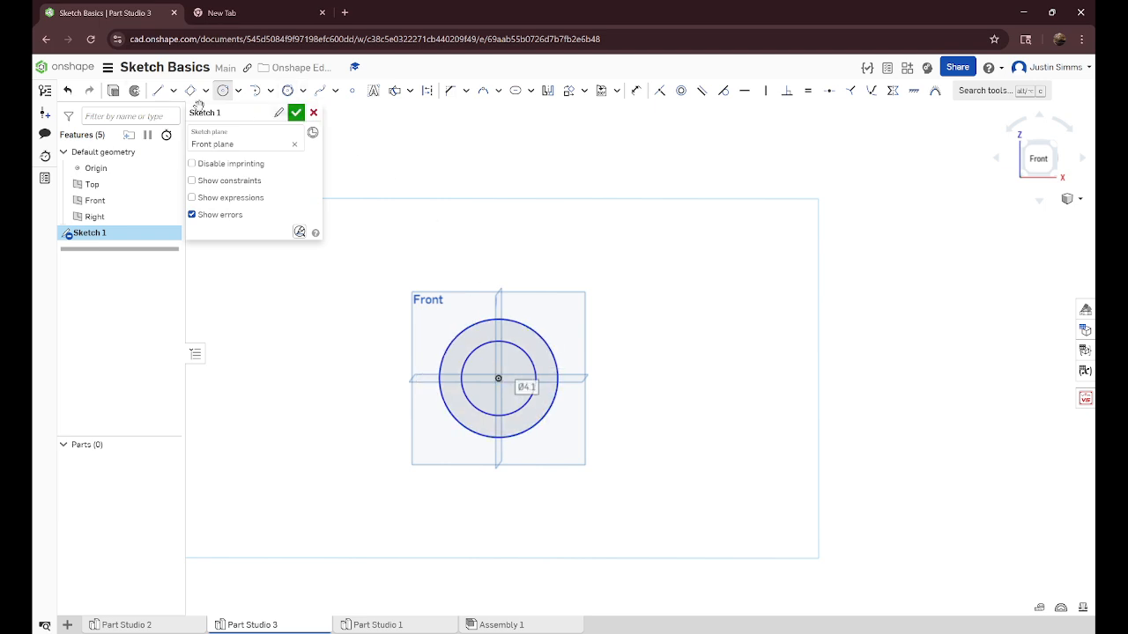
# - Extrude the ring between the two circles 1 in, blind, as a new solid part
pyautogui.click(112, 92)
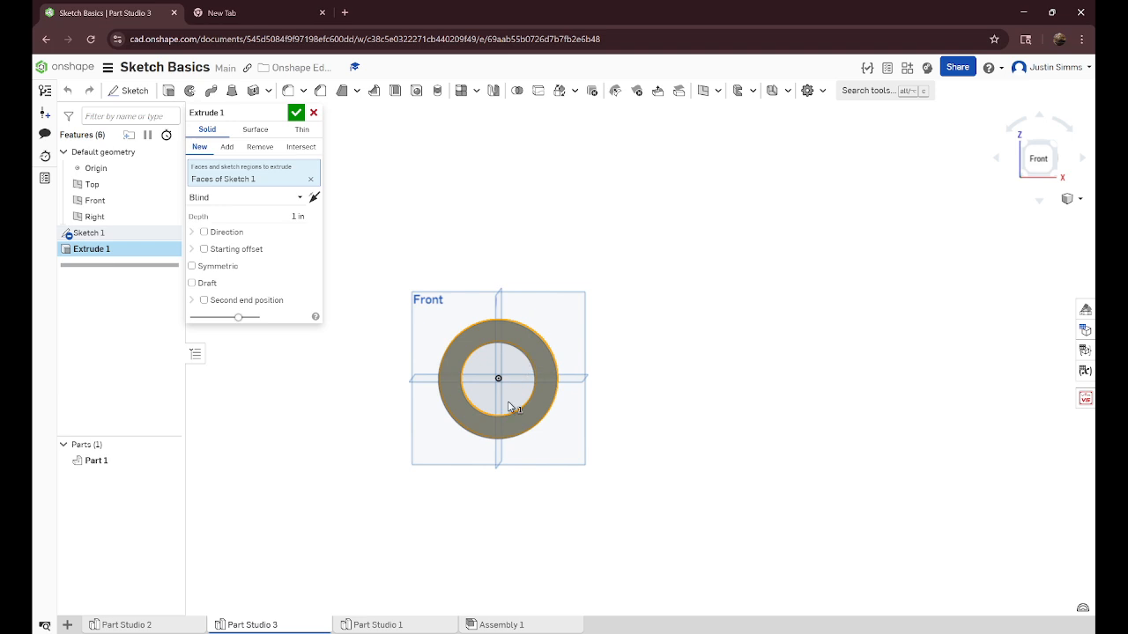
pyautogui.moveTo(508, 401); pyautogui.dragTo(557, 369, button='right')
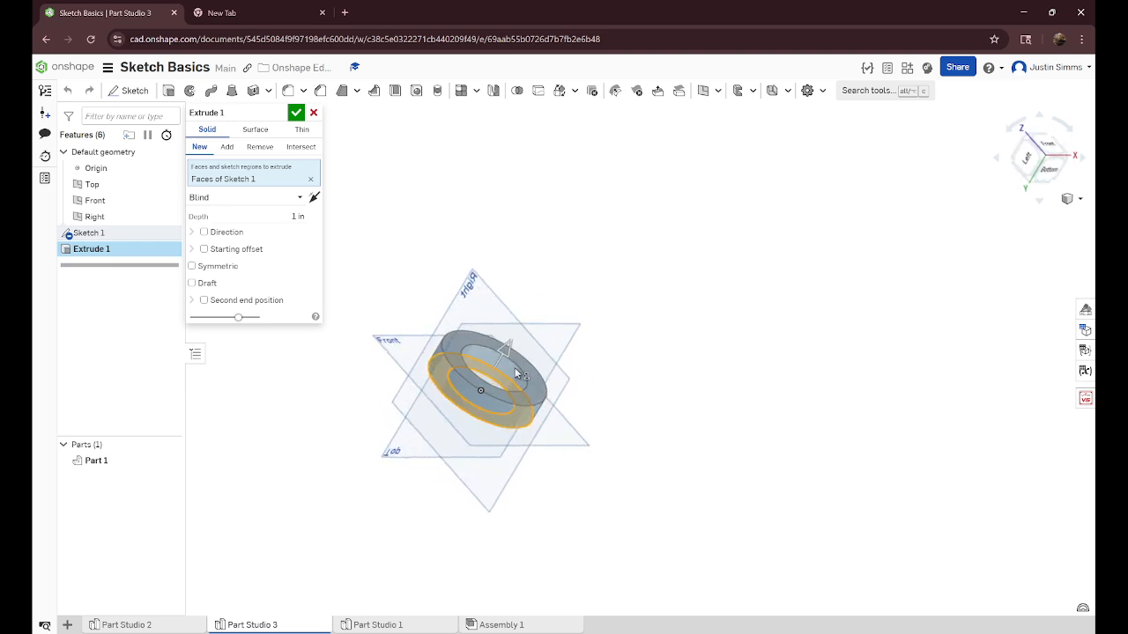
pyautogui.scroll(-3, 514, 371)
pyautogui.scroll(6, 515, 373)
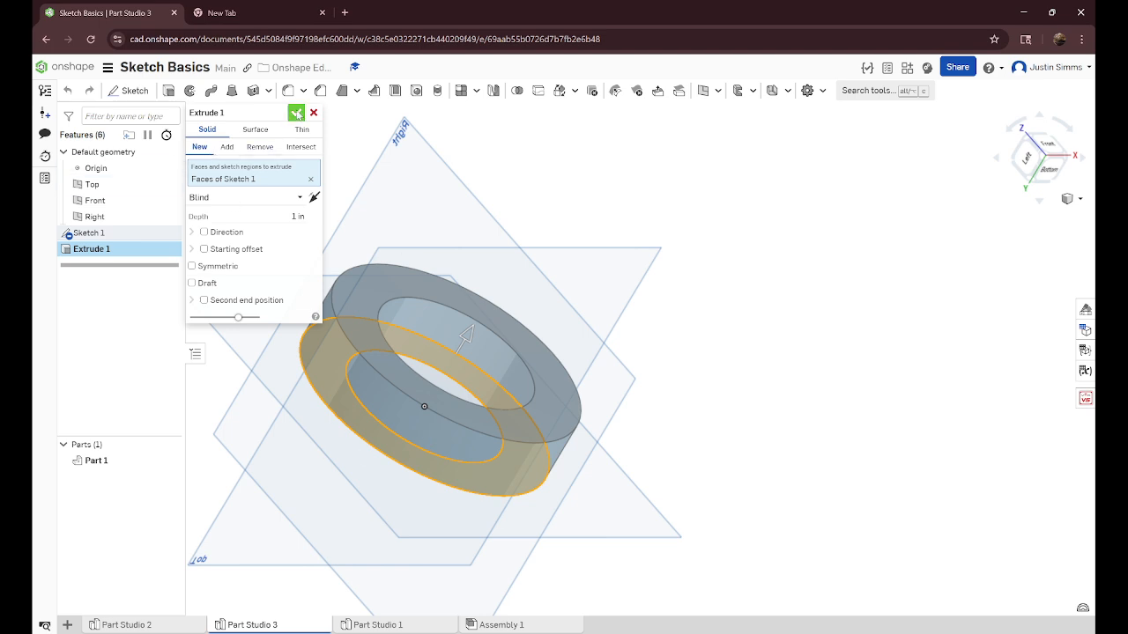
pyautogui.click(296, 112)
# - Extrude the inner circle region of Sketch 1 by about 3.64 in, blind, adding it to Part 1
pyautogui.click(168, 91)
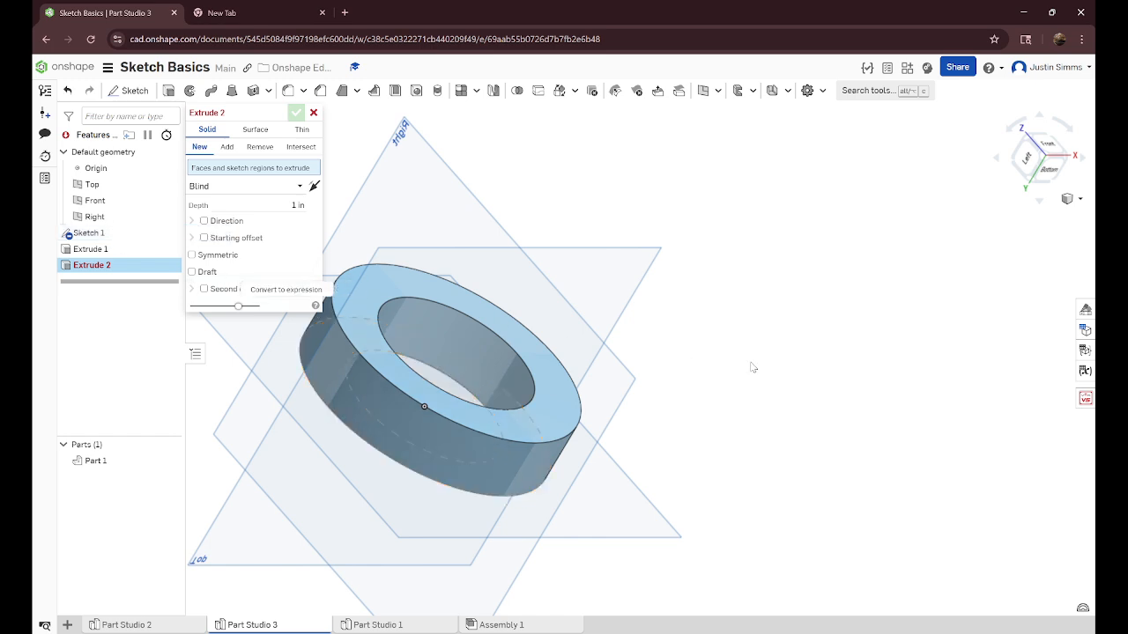
pyautogui.moveTo(638, 355); pyautogui.dragTo(612, 368, button='middle')
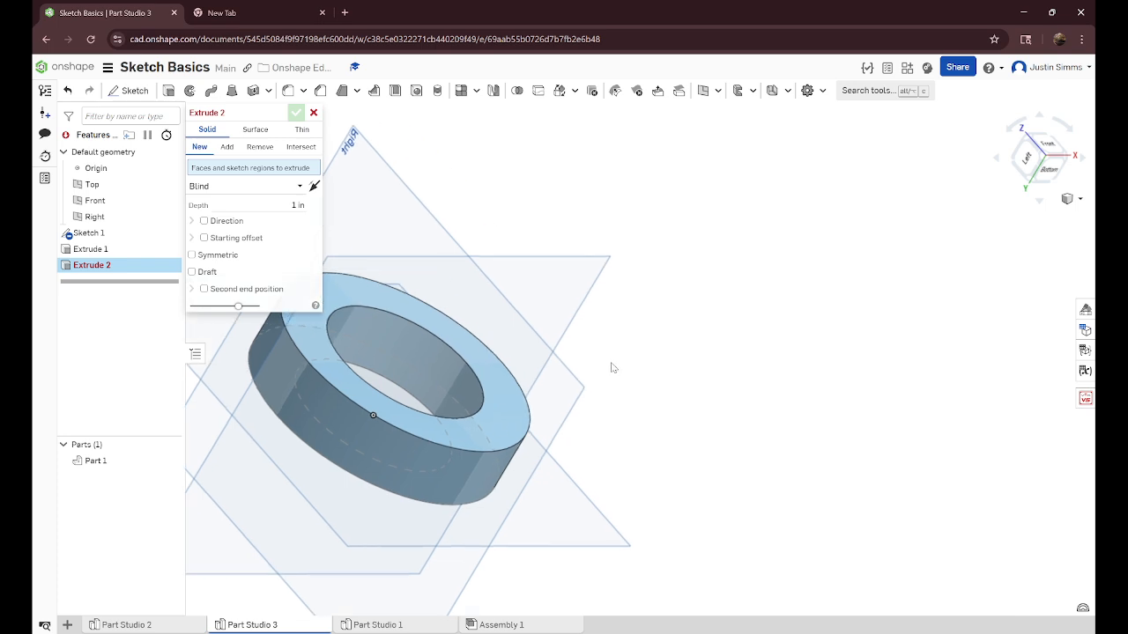
pyautogui.moveTo(727, 364); pyautogui.dragTo(395, 370, button='right')
pyautogui.click(401, 373)
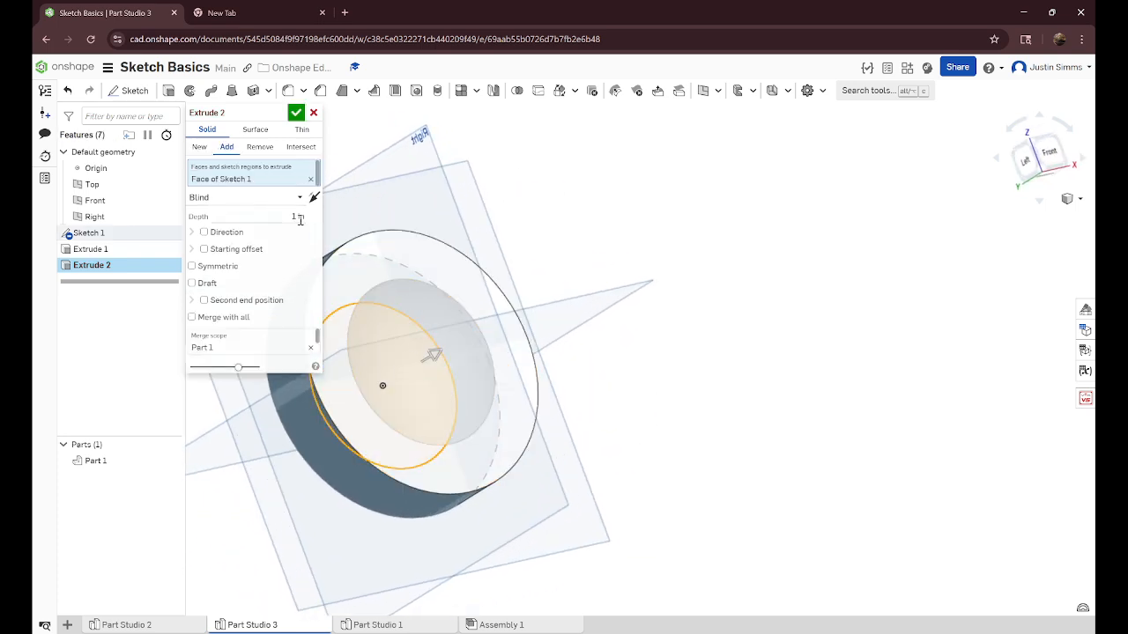
pyautogui.moveTo(548, 312); pyautogui.dragTo(553, 308)
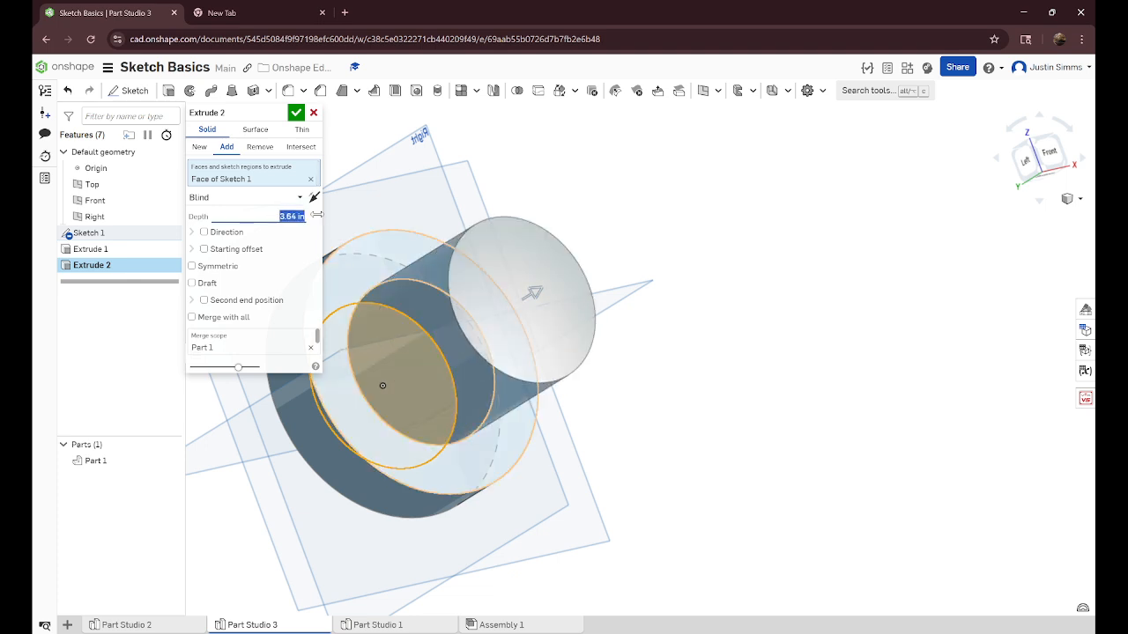
pyautogui.click(297, 112)
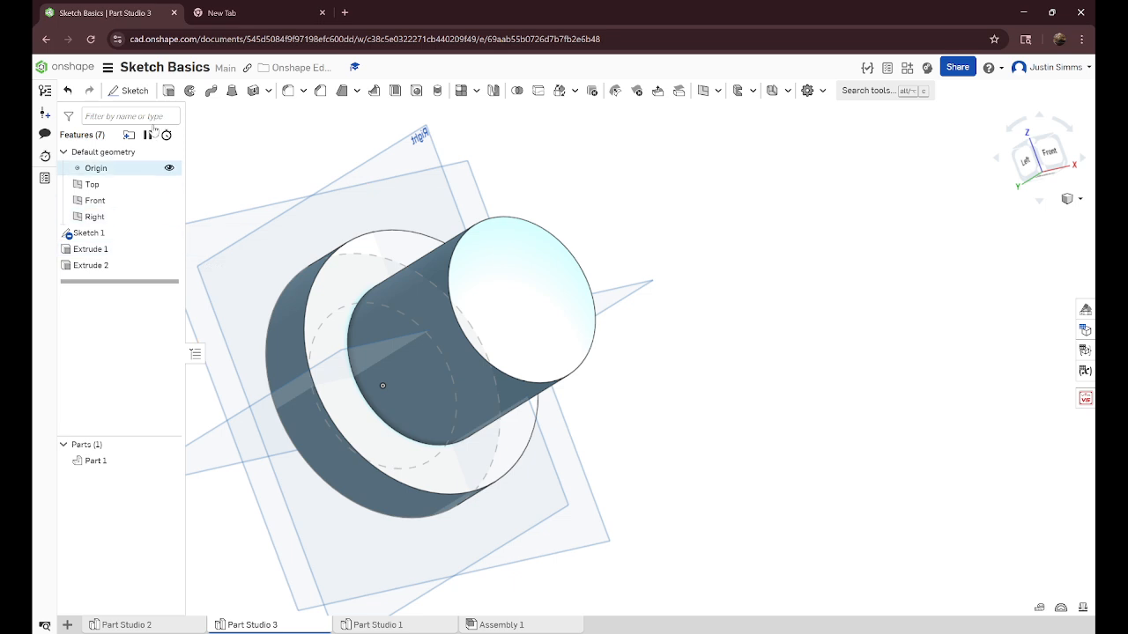
# - Create a sketch on the cylinder's end face, view the sketch pattern and transform options, and finish the sketch empty
pyautogui.click(131, 91)
pyautogui.click(523, 284)
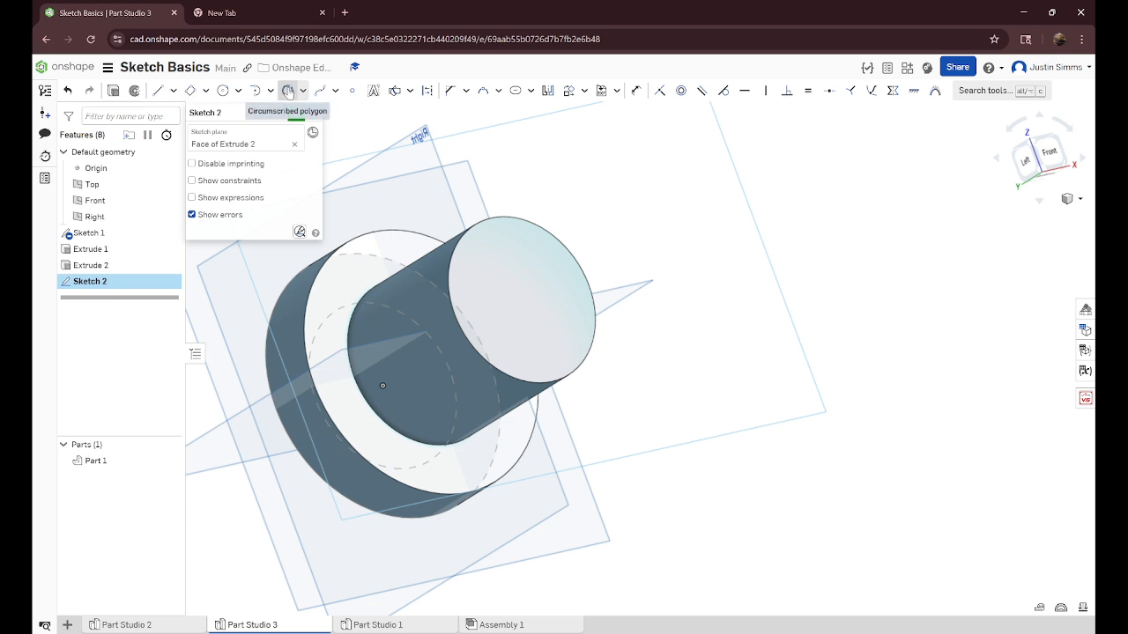
pyautogui.click(583, 90)
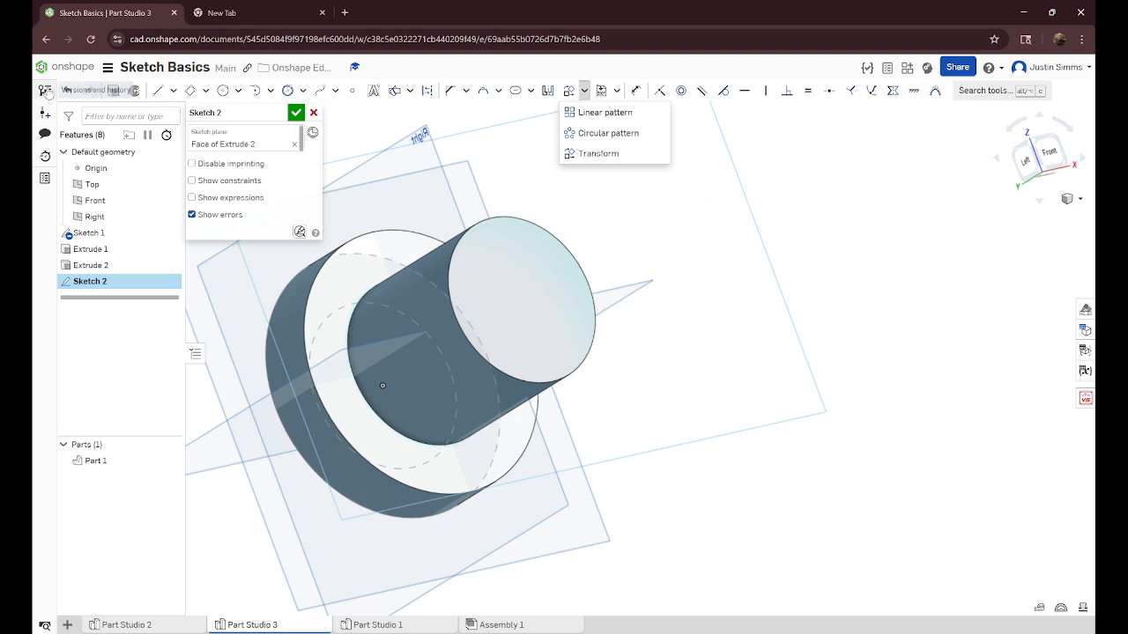
pyautogui.click(296, 112)
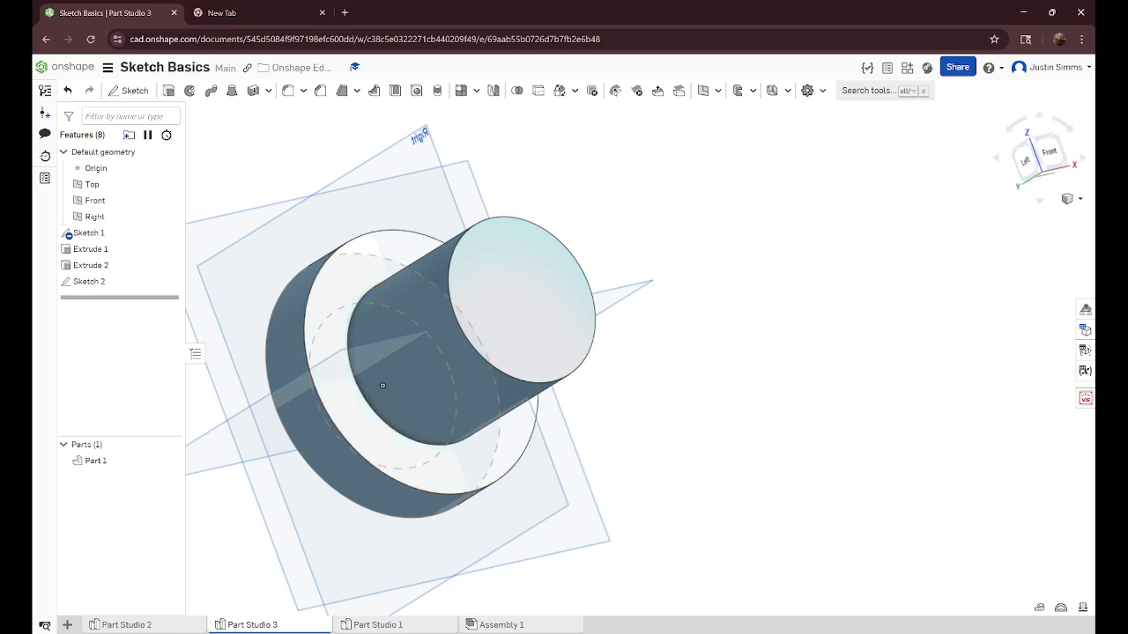
# - View the tools in Assembly 1, return to Part Studio 3 and check the available custom features
pyautogui.click(517, 624)
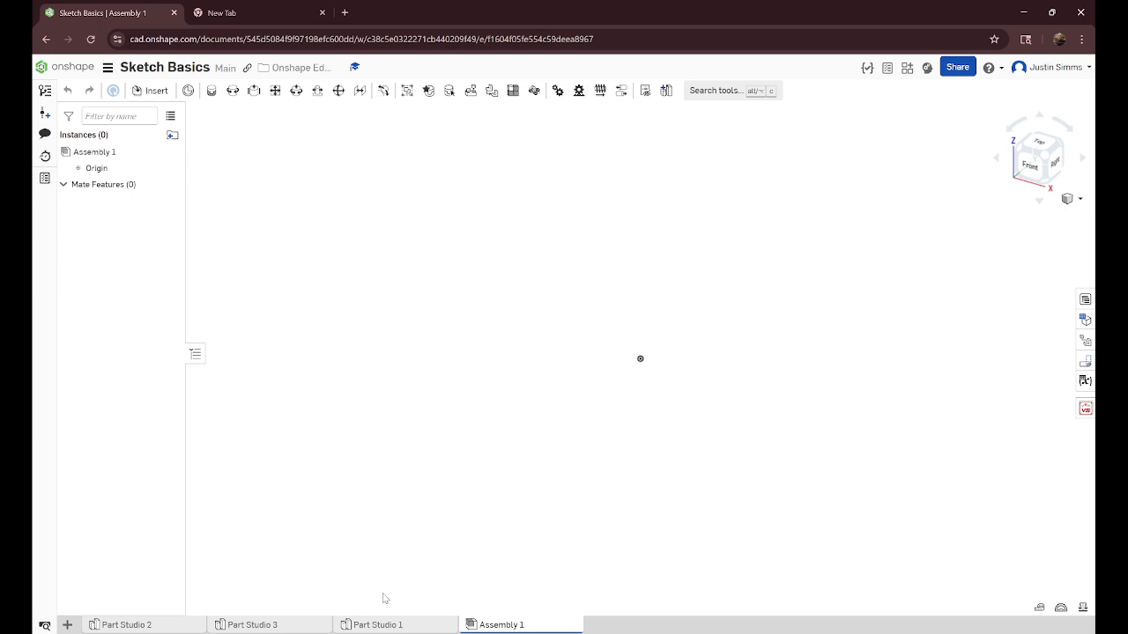
pyautogui.click(264, 625)
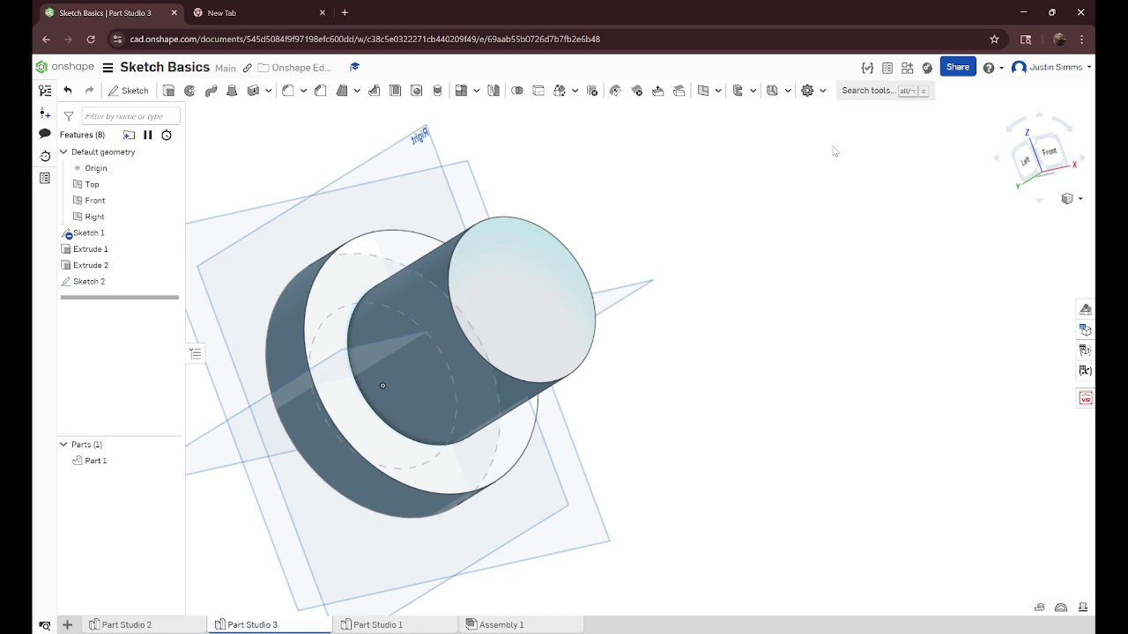
pyautogui.click(822, 91)
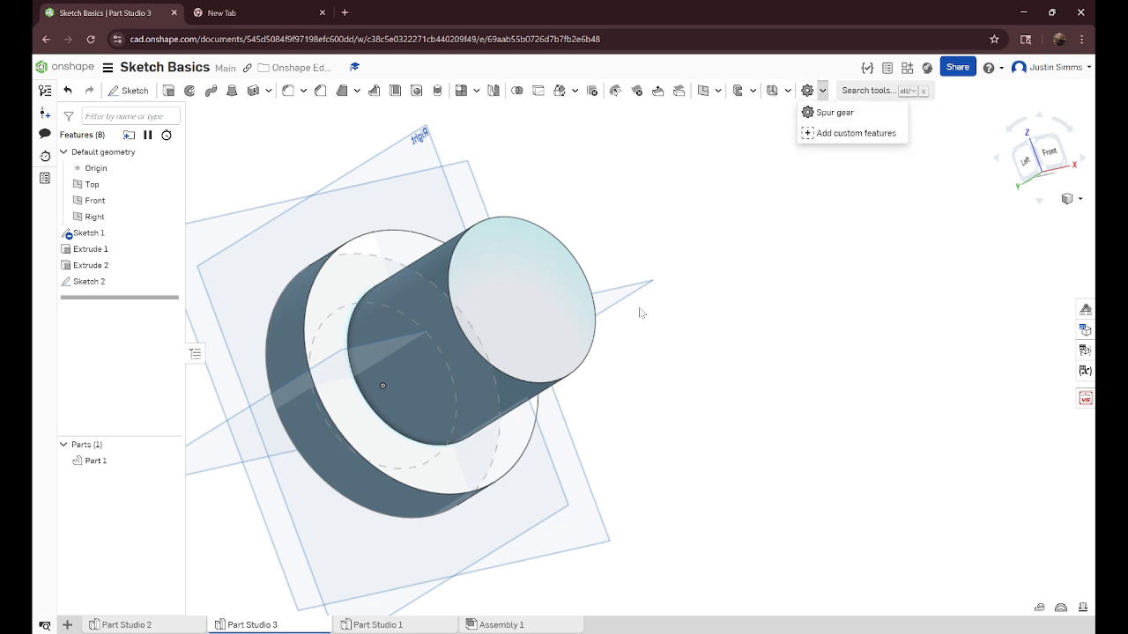
pyautogui.click(747, 332)
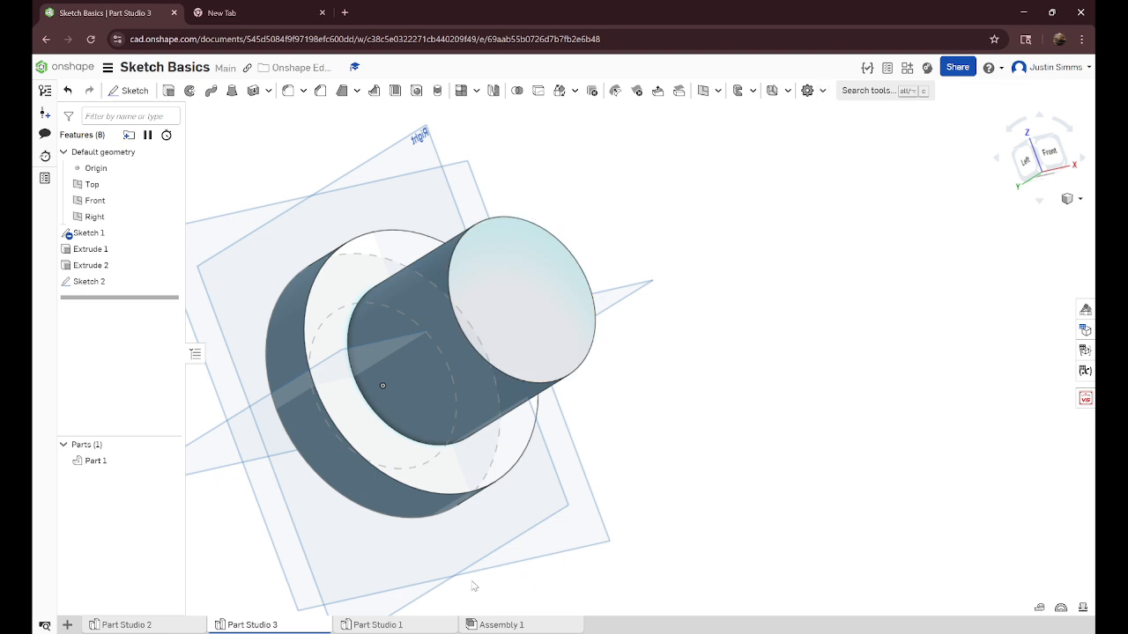